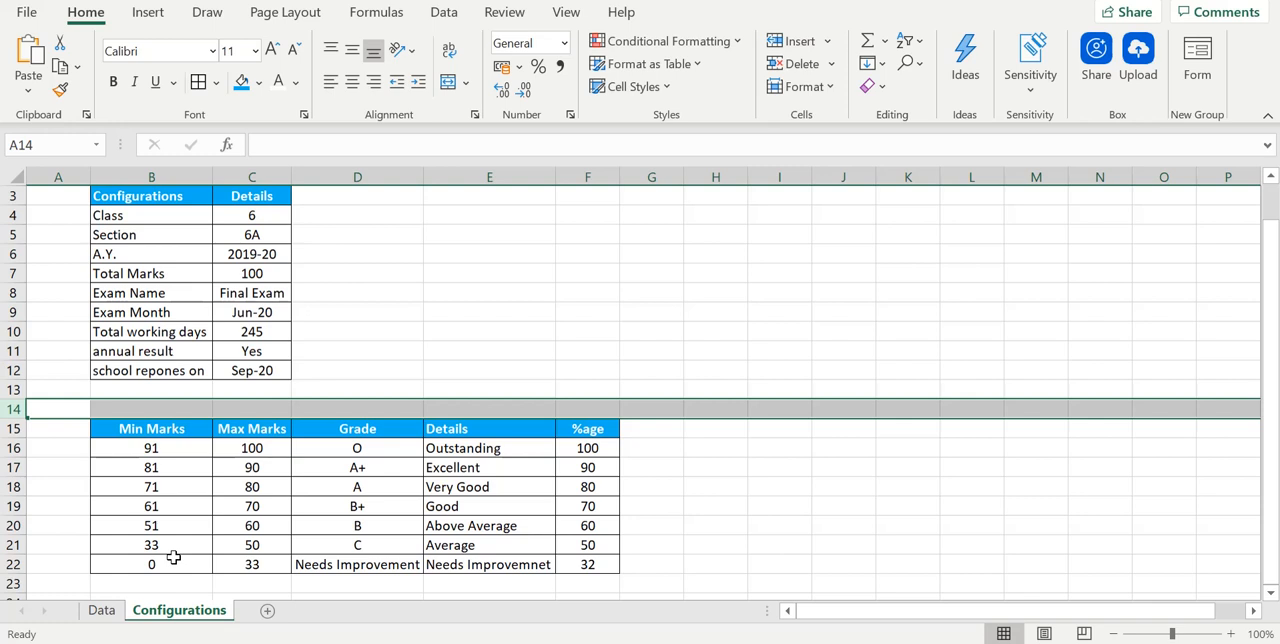
# - Add a new worksheet and name it Marks
pyautogui.click(267, 612)
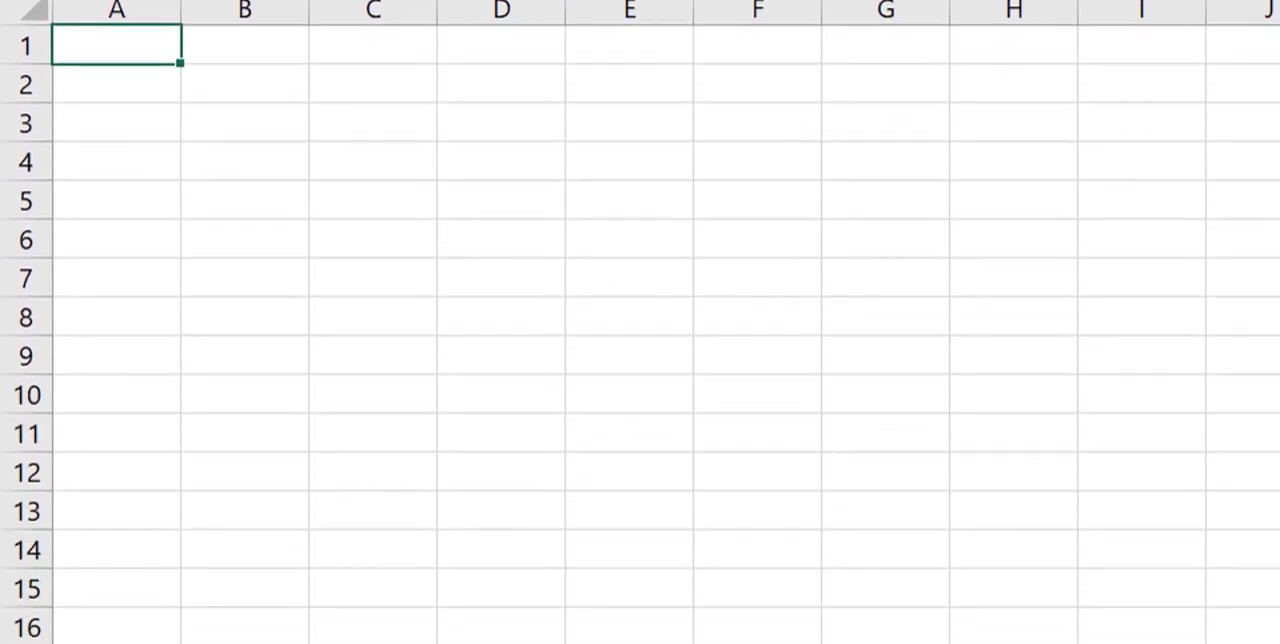
pyautogui.write('Marks')
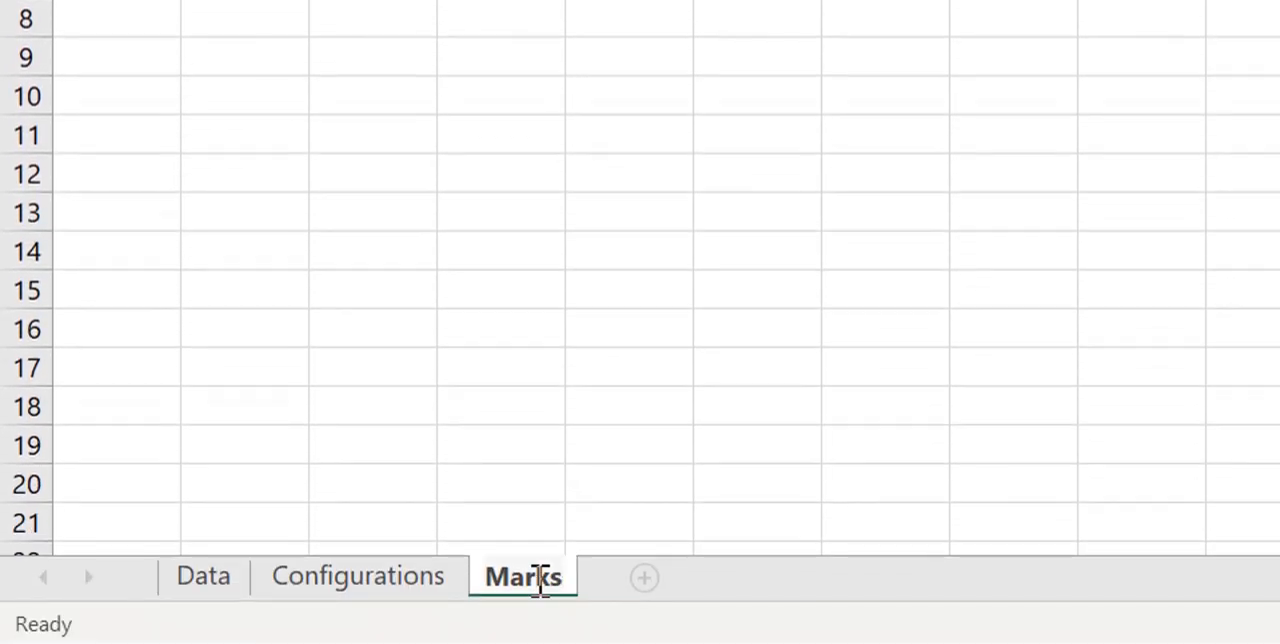
pyautogui.press('Return')
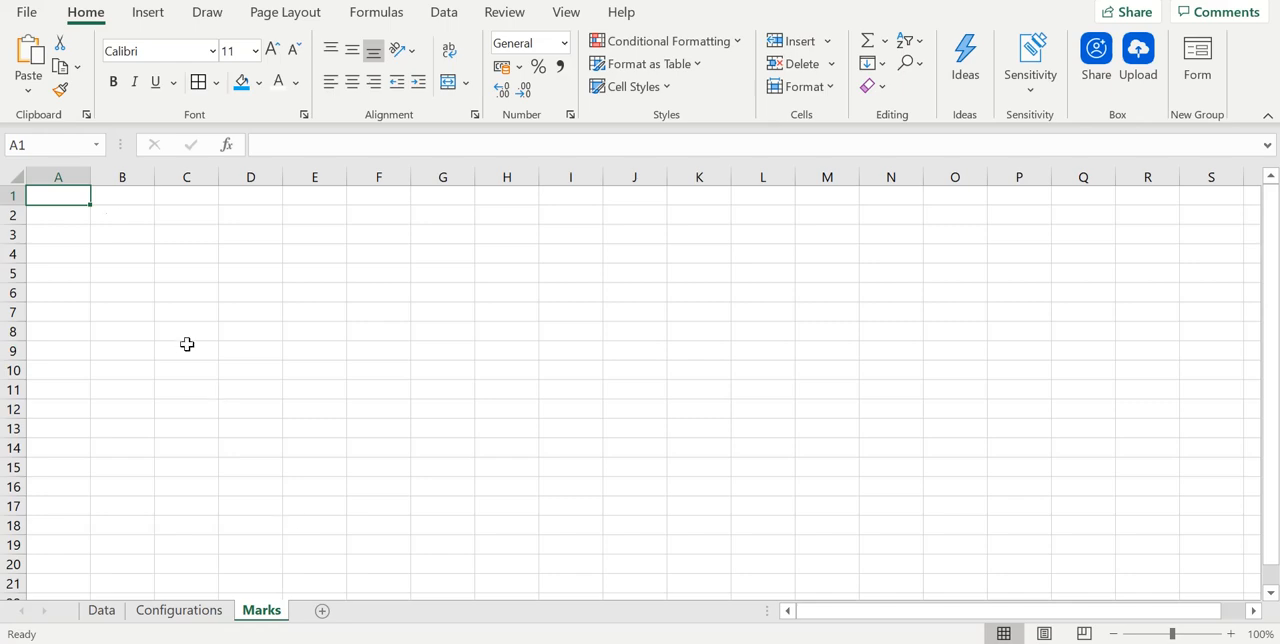
# - Enter the headers Roll No and Name in cells B3 and C3 of the Marks sheet
pyautogui.click(119, 236)
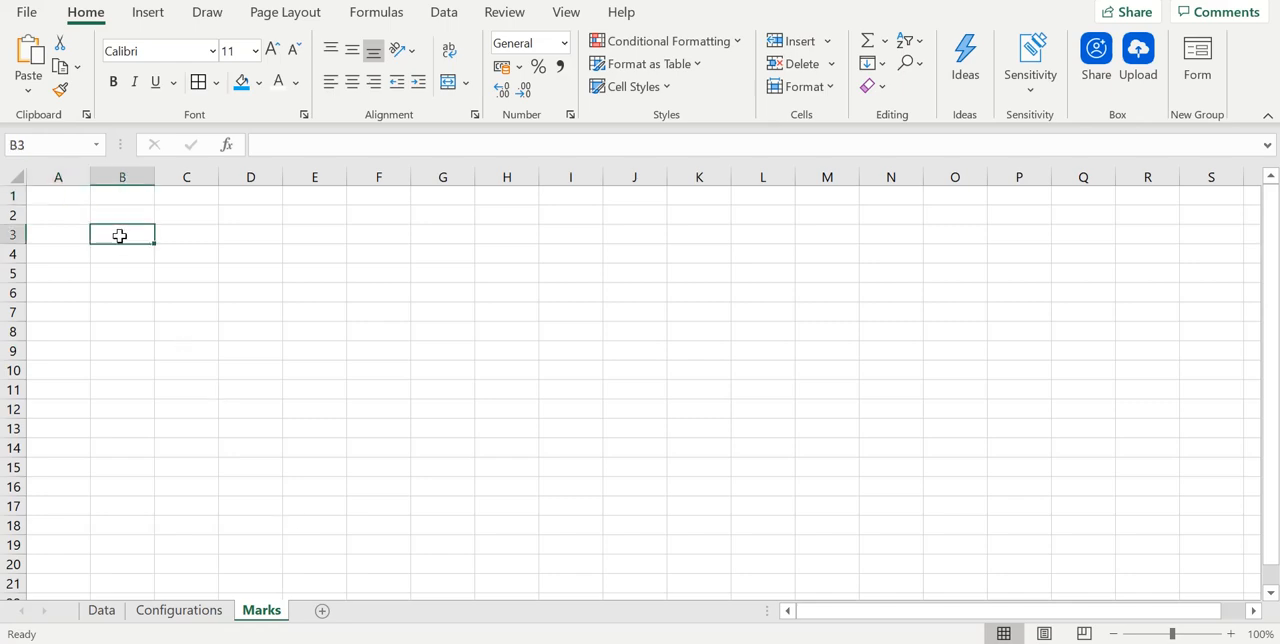
pyautogui.write('Ro=')
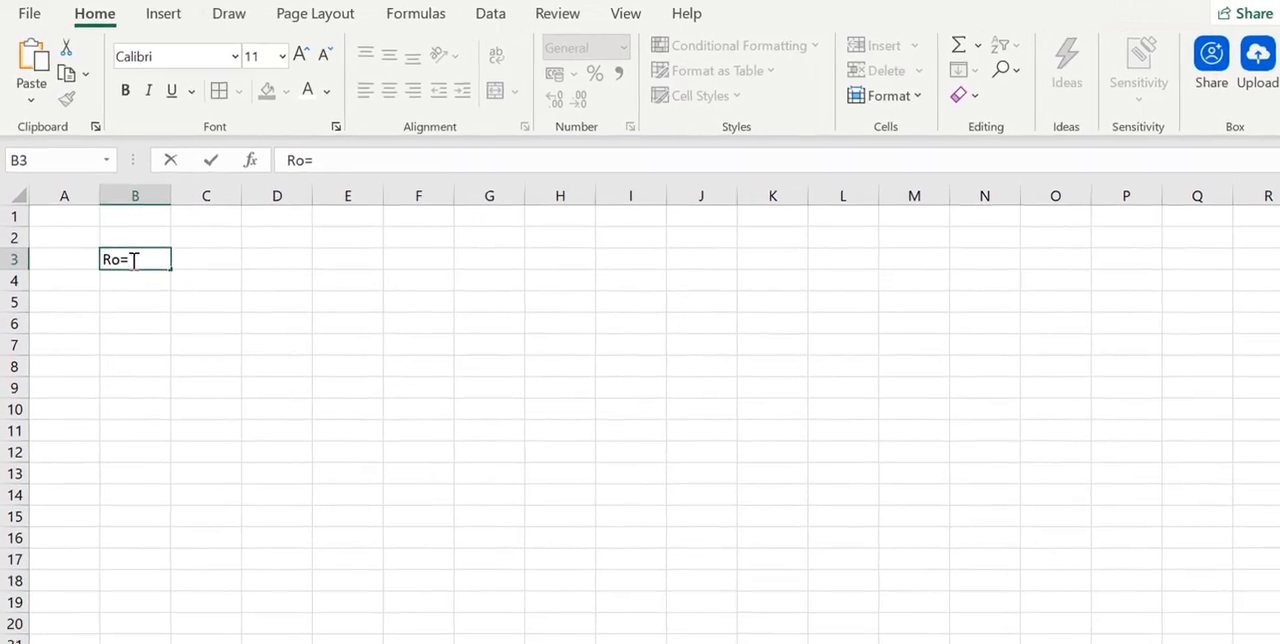
pyautogui.press('BackSpace')
pyautogui.write('ll N')
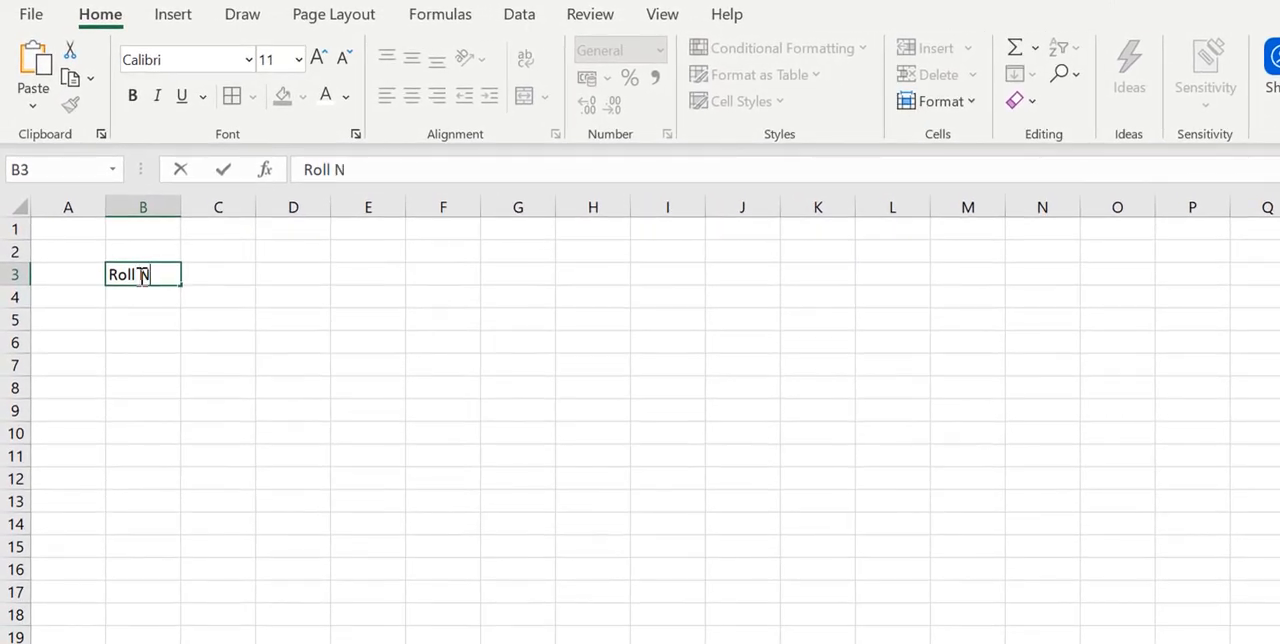
pyautogui.write('o')
pyautogui.press('Tab')
pyautogui.write('Name')
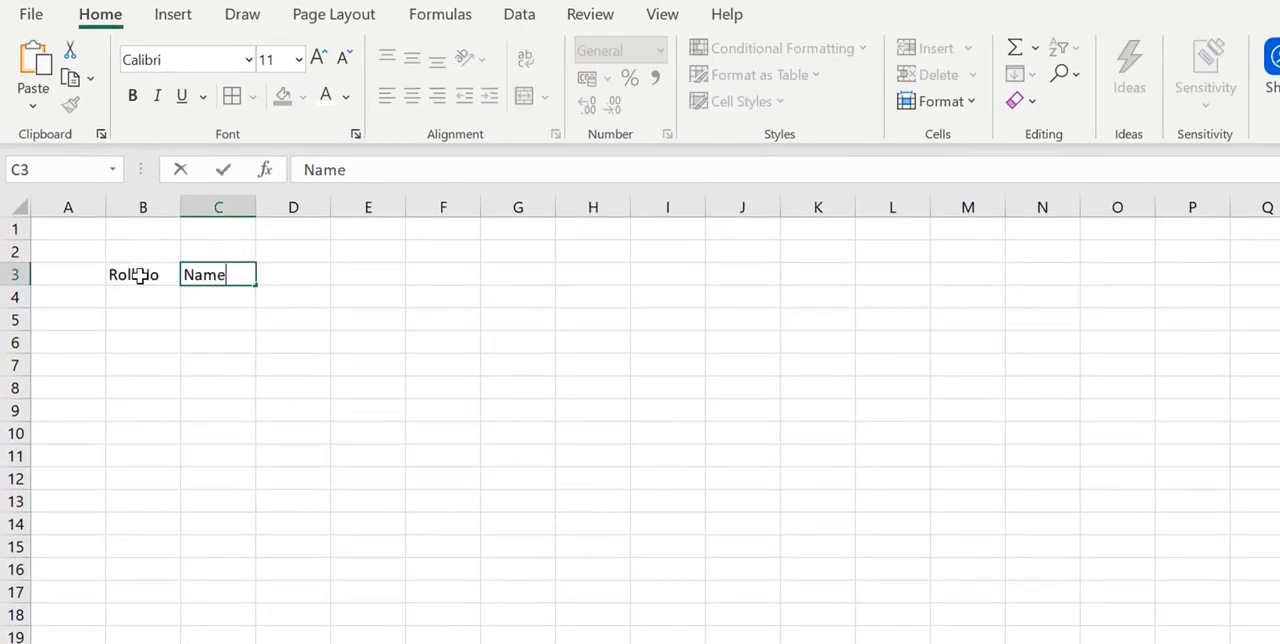
pyautogui.press('Tab')
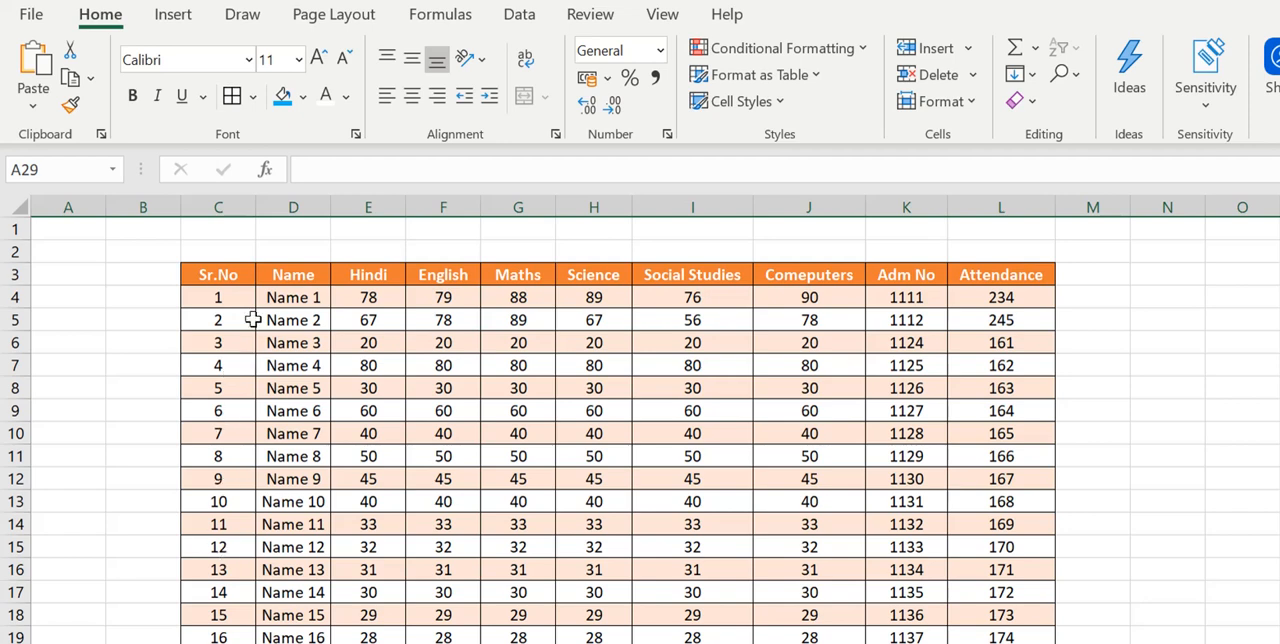
# - Change the Sr.No header in cell C3 of the Data sheet to Roll No
pyautogui.click(237, 272)
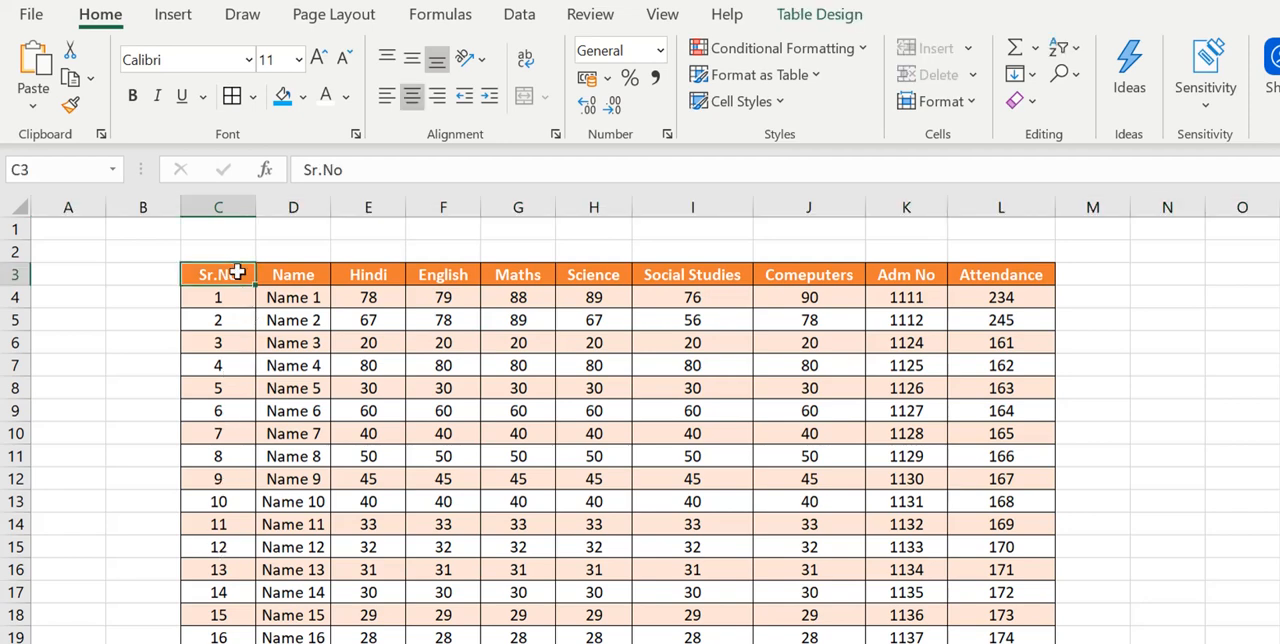
pyautogui.write('Roll Nu')
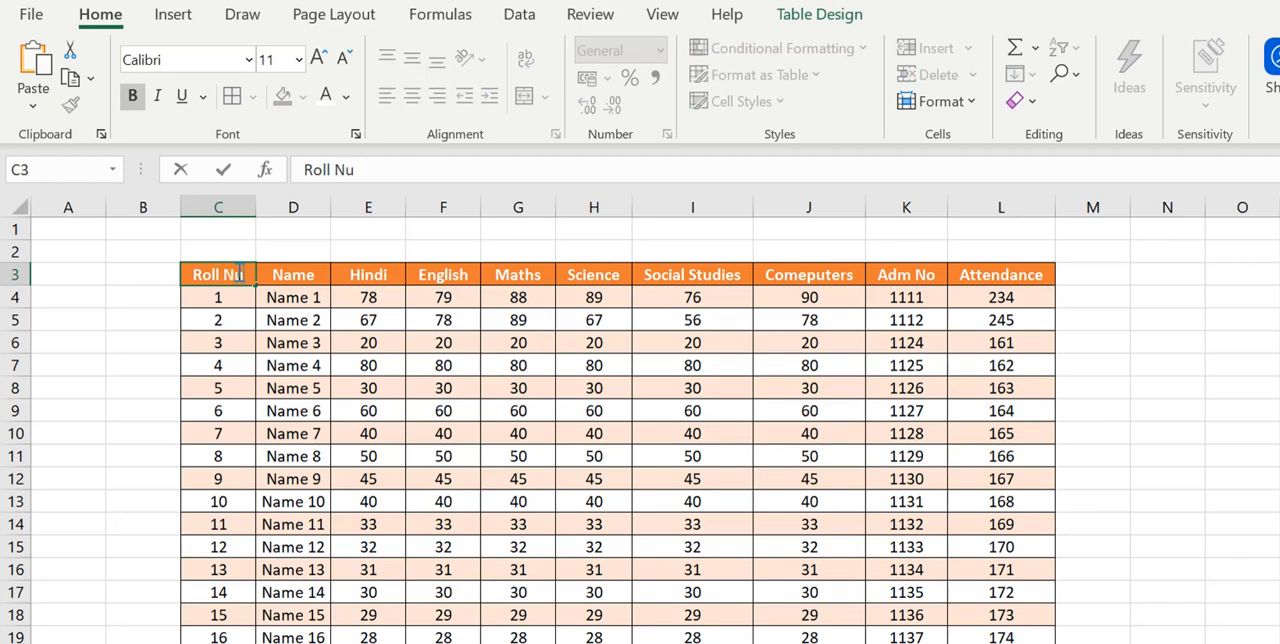
pyautogui.press('BackSpace')
pyautogui.write('oll No')
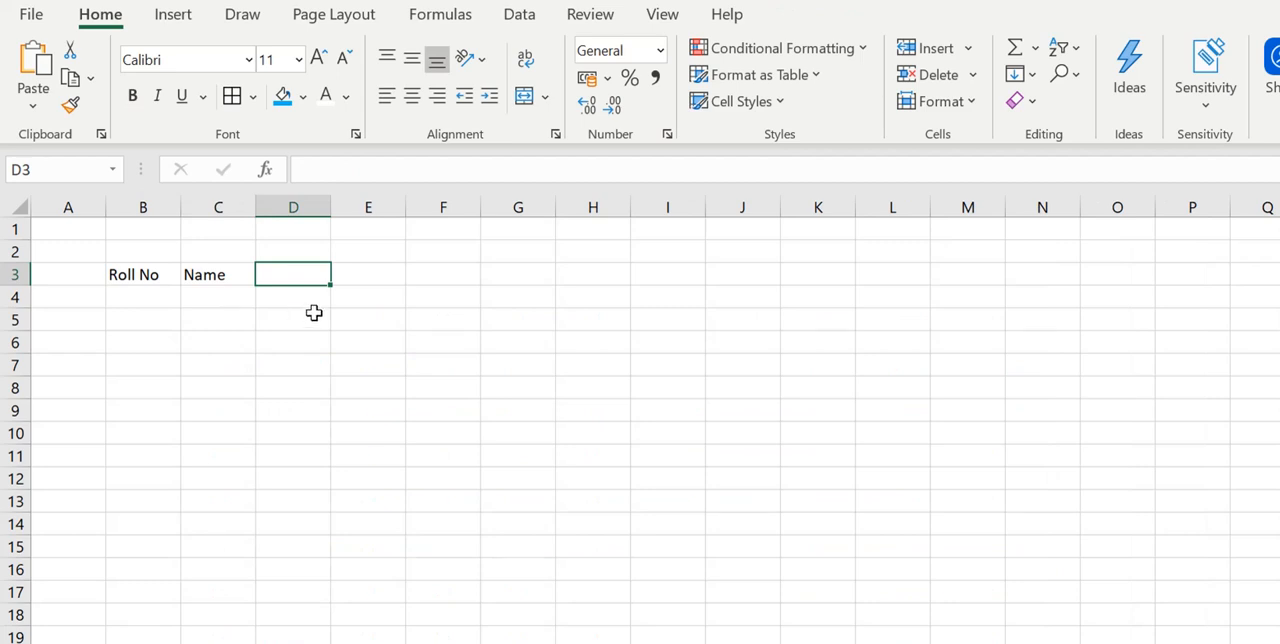
# - Enter the headers Hindi, %age and Grade in cells D3 to F3 of the Marks sheet
pyautogui.write('Hindi')
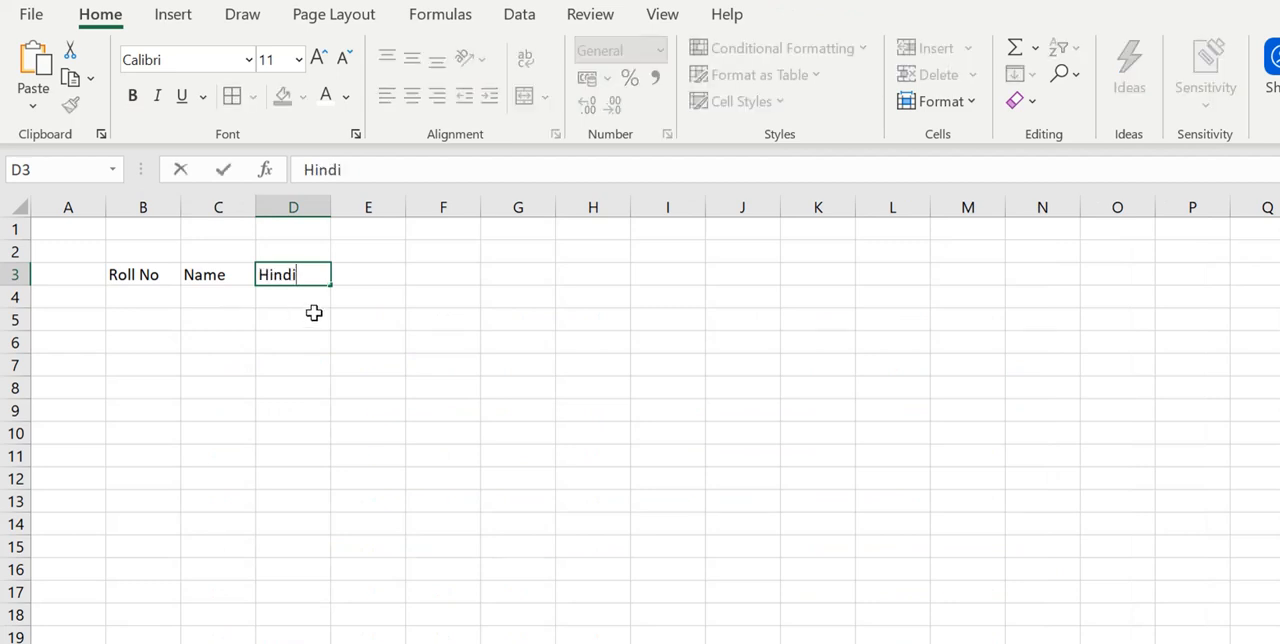
pyautogui.press('Tab')
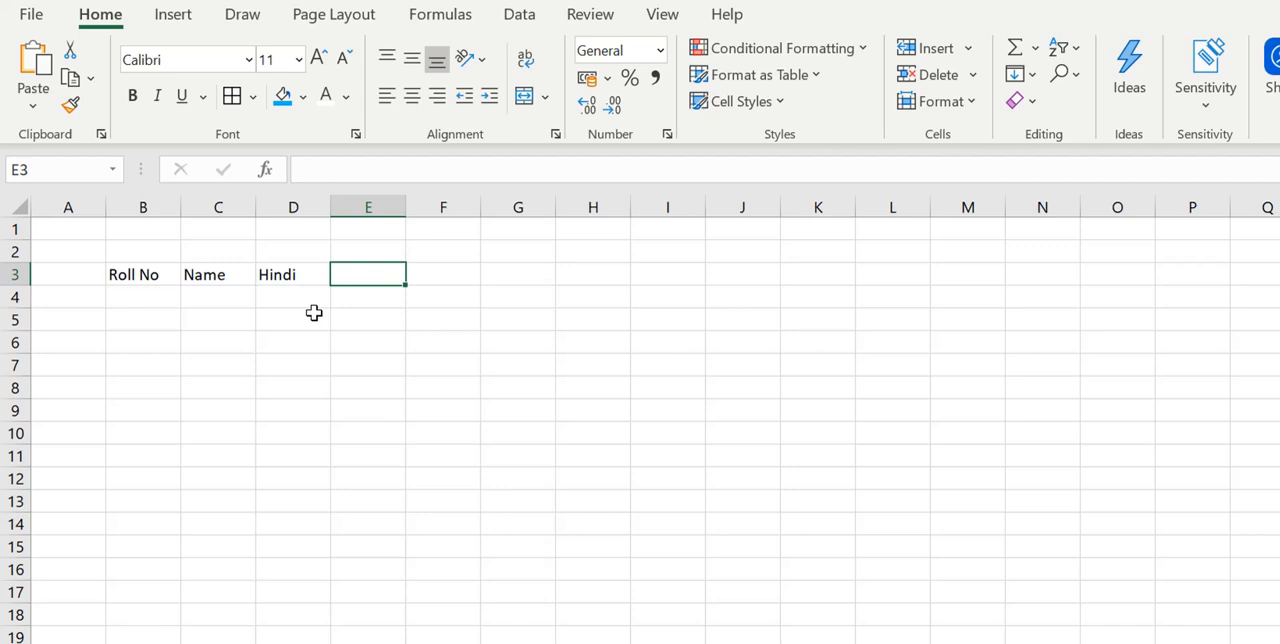
pyautogui.write('%age')
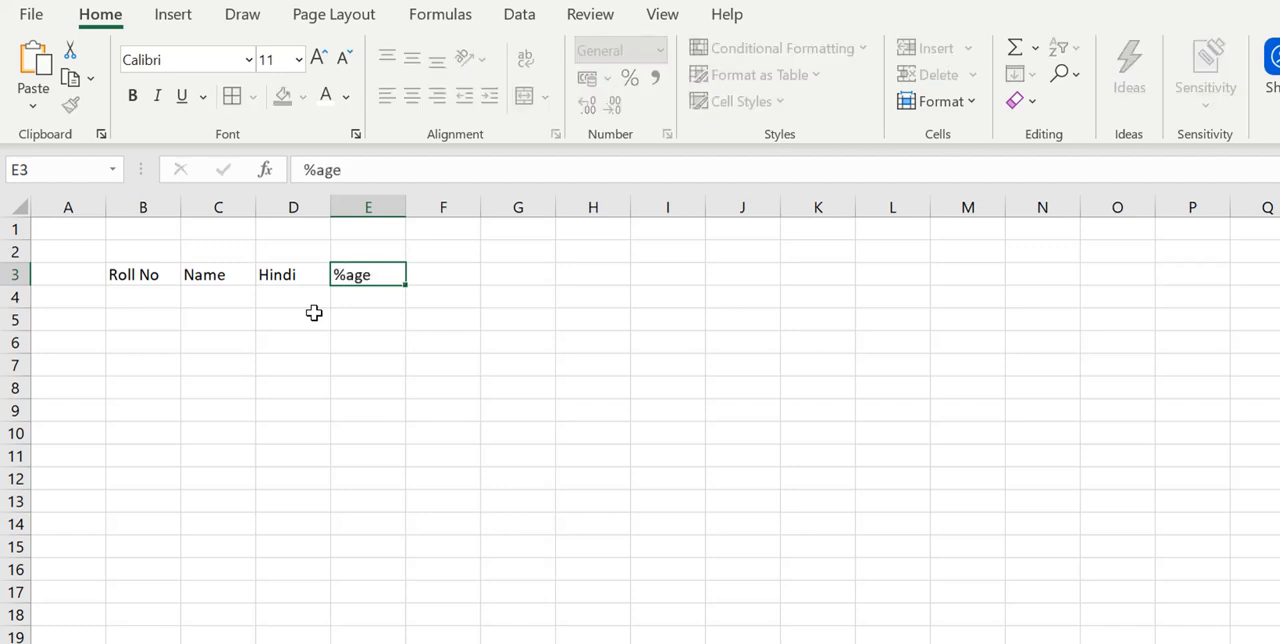
pyautogui.press('Tab')
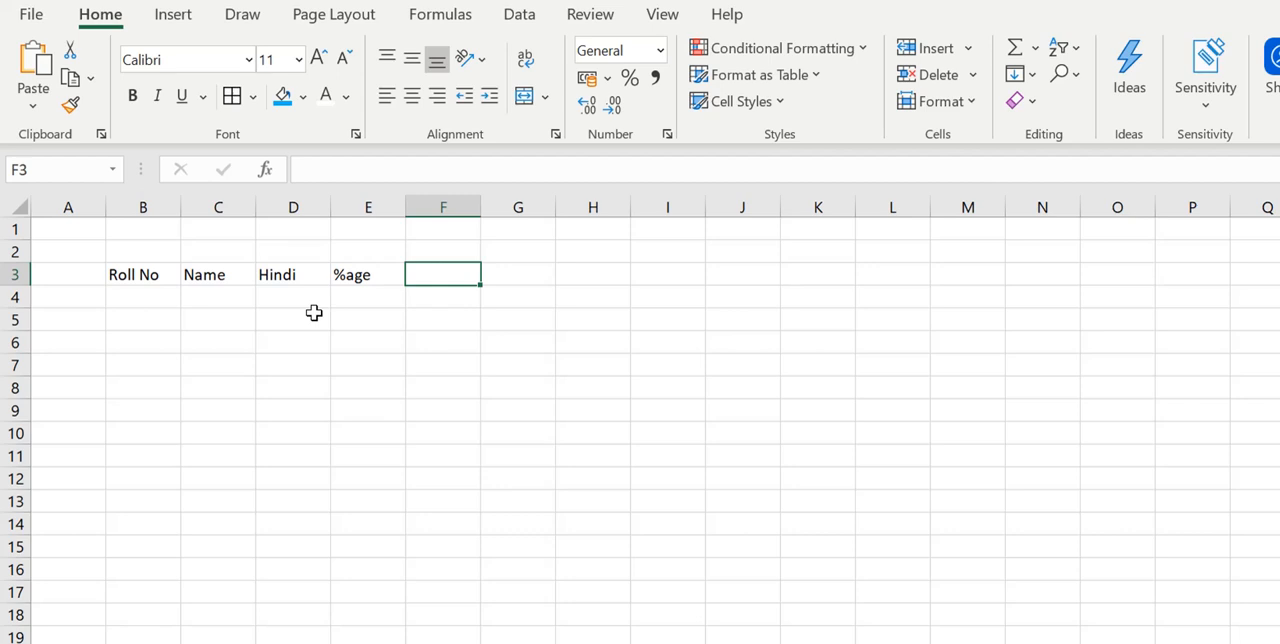
pyautogui.write('Grade')
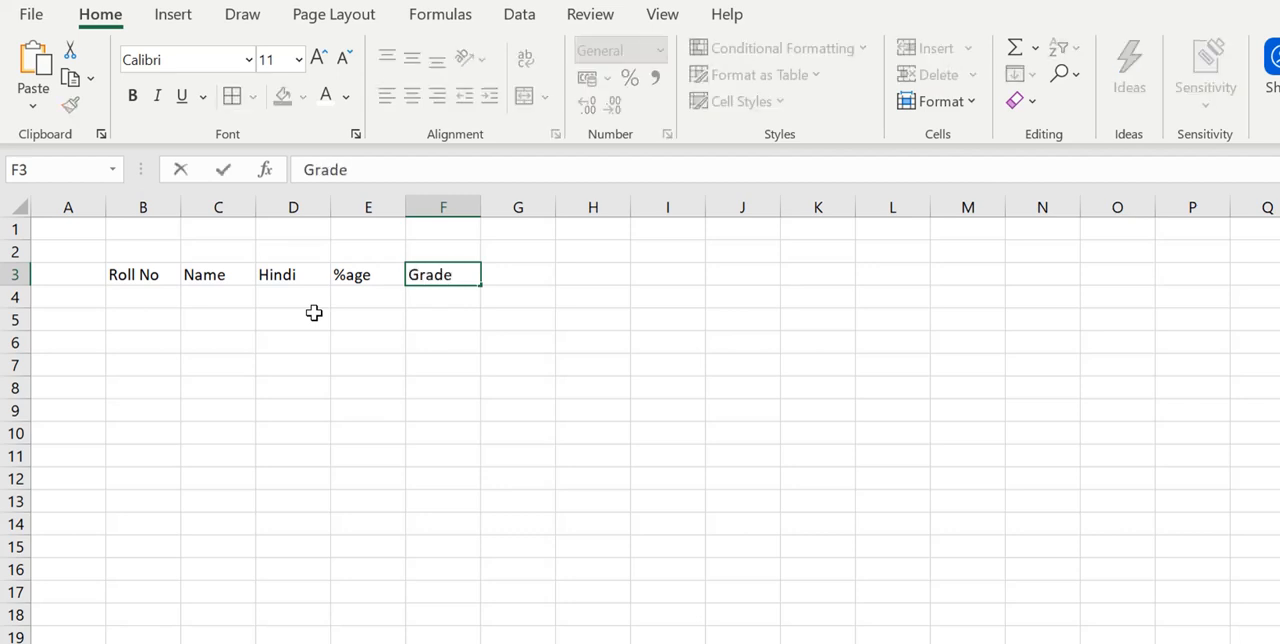
pyautogui.click(324, 321)
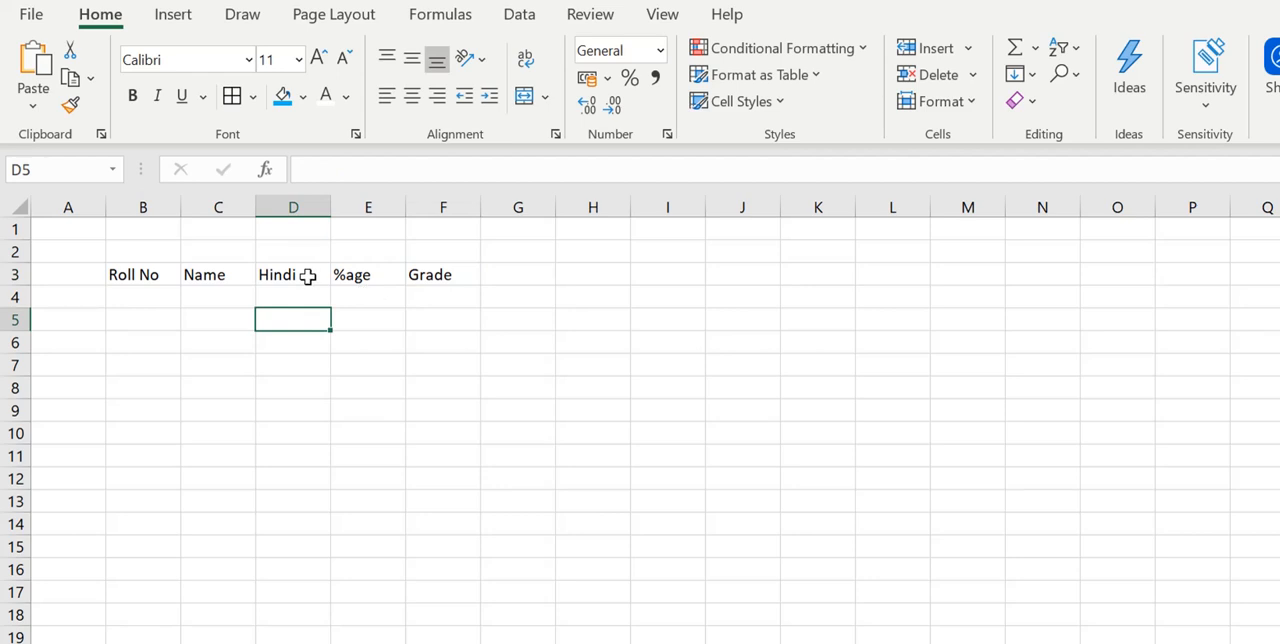
# - Copy the Hindi, %age and Grade headers into cells G3 to I3
pyautogui.moveTo(308, 277); pyautogui.dragTo(434, 275)
pyautogui.hotkey('ctrl', 'c')
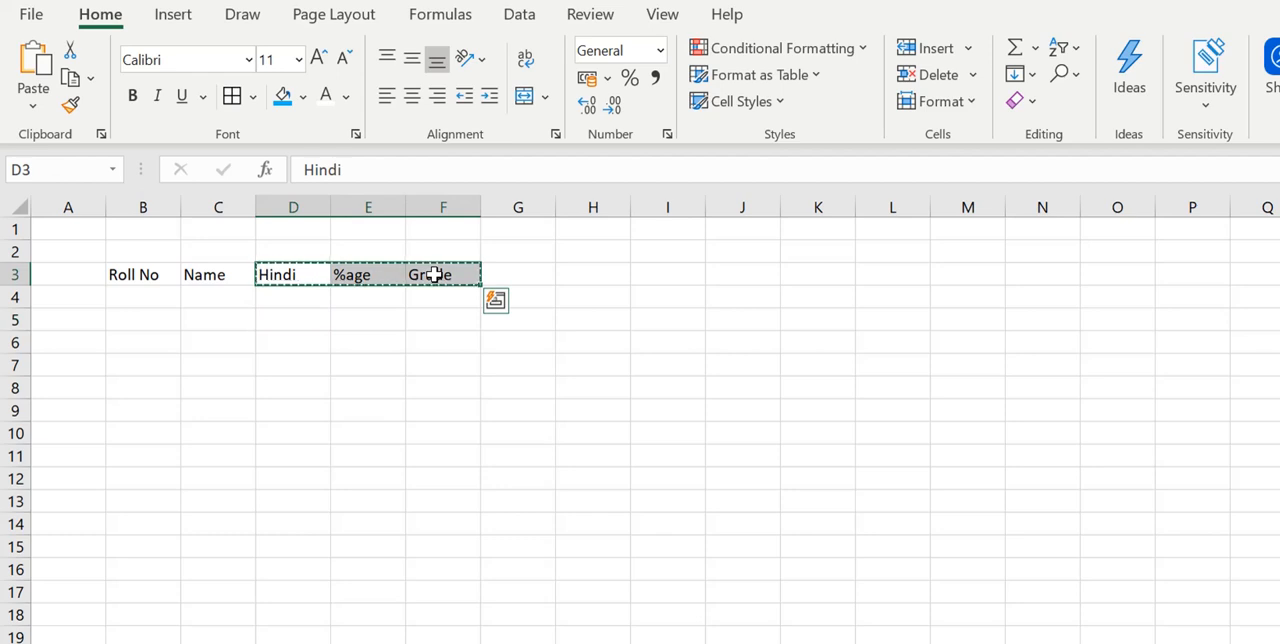
pyautogui.press('Right')
pyautogui.press('Right')
pyautogui.press('Right')
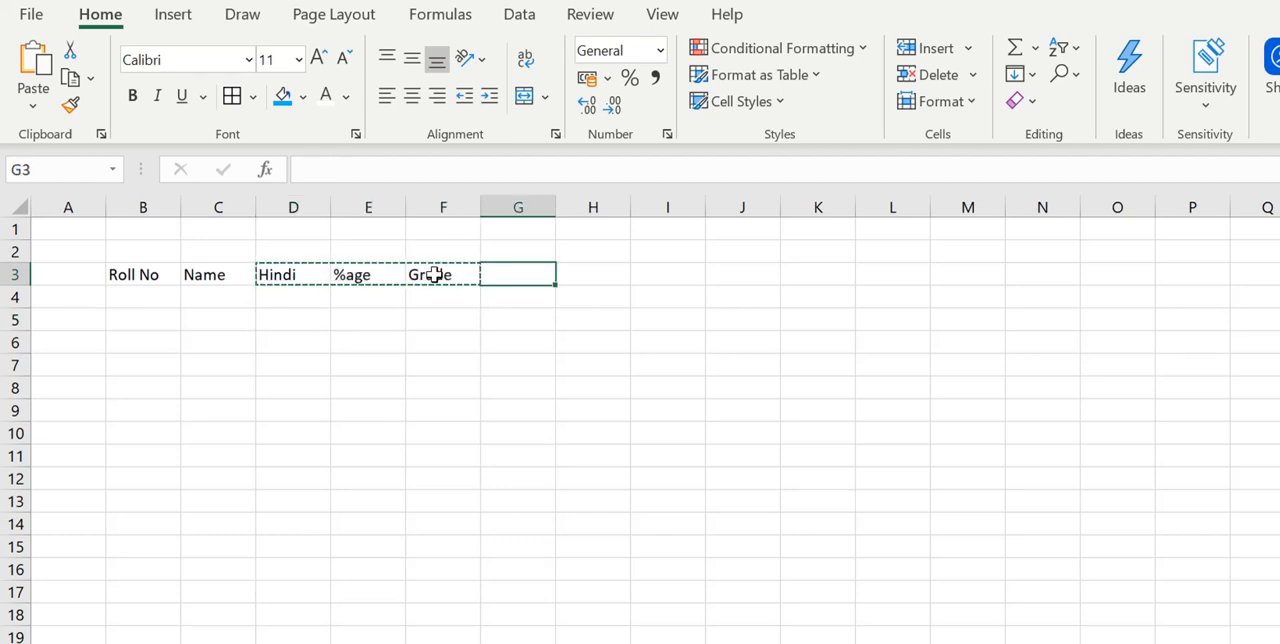
pyautogui.hotkey('ctrl', 'v')
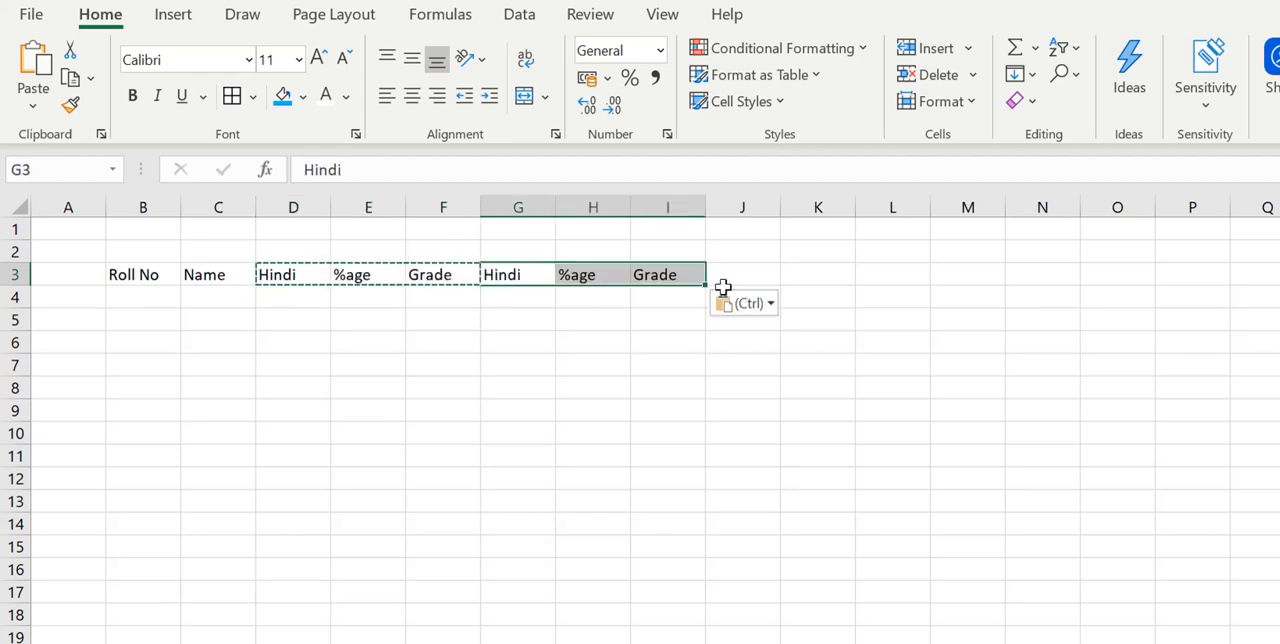
# - Change the copied Hindi header in cell G3 to English
pyautogui.rightClick(540, 278)
pyautogui.click(540, 278)
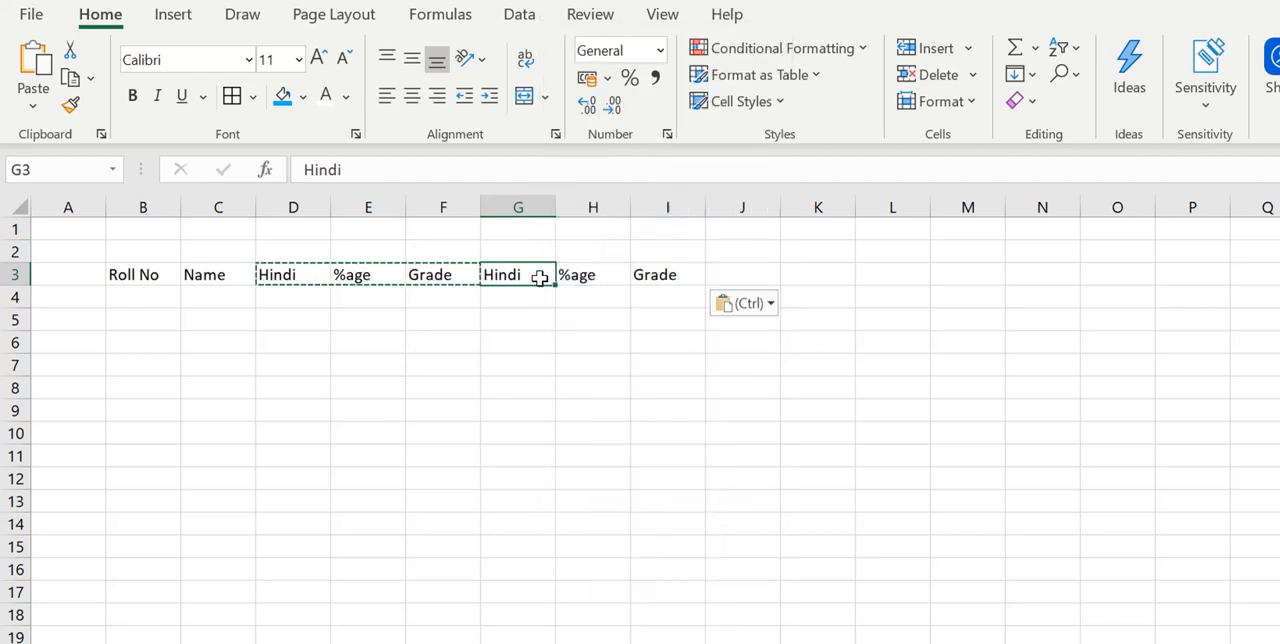
pyautogui.write('Englid')
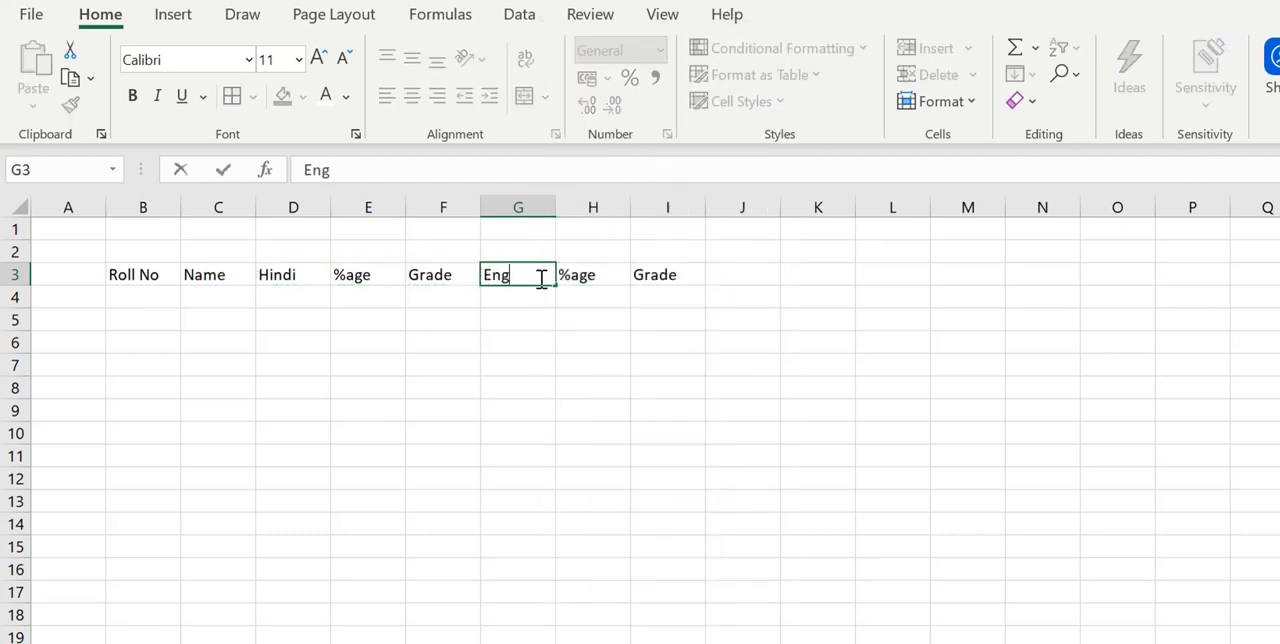
pyautogui.press('BackSpace')
pyautogui.write('sh')
pyautogui.press('Tab')
pyautogui.press('Tab')
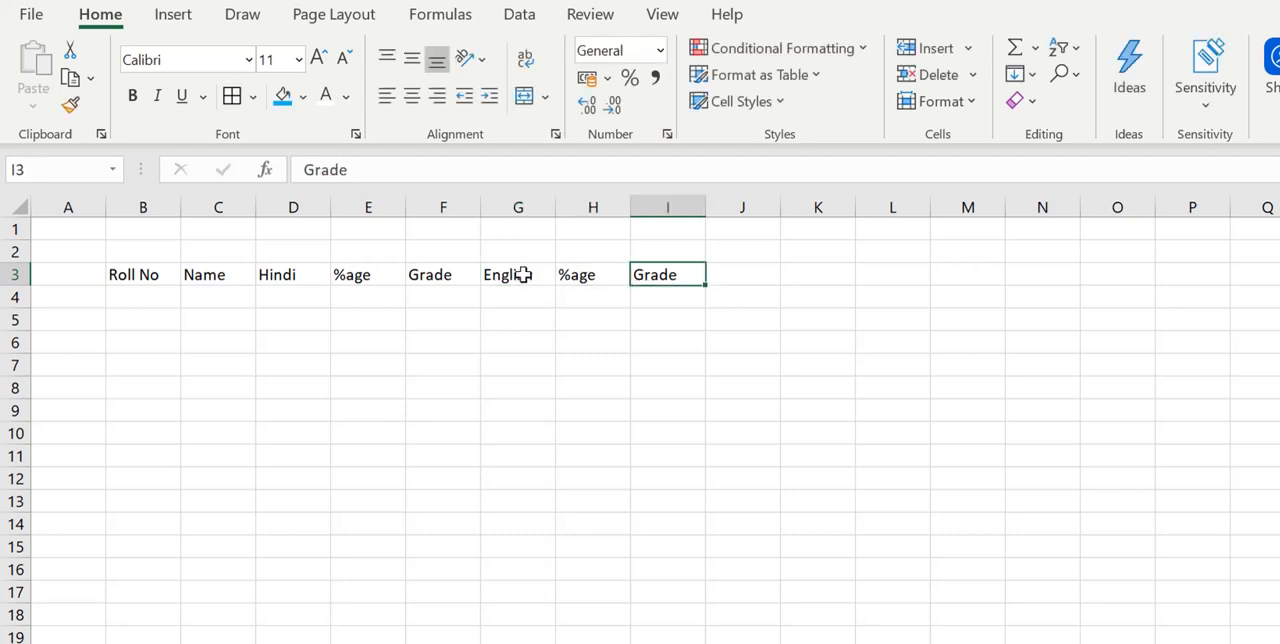
# - Copy the English, %age and Grade headers into cells J3 to L3
pyautogui.moveTo(523, 275); pyautogui.dragTo(636, 276)
pyautogui.hotkey('ctrl', 'c')
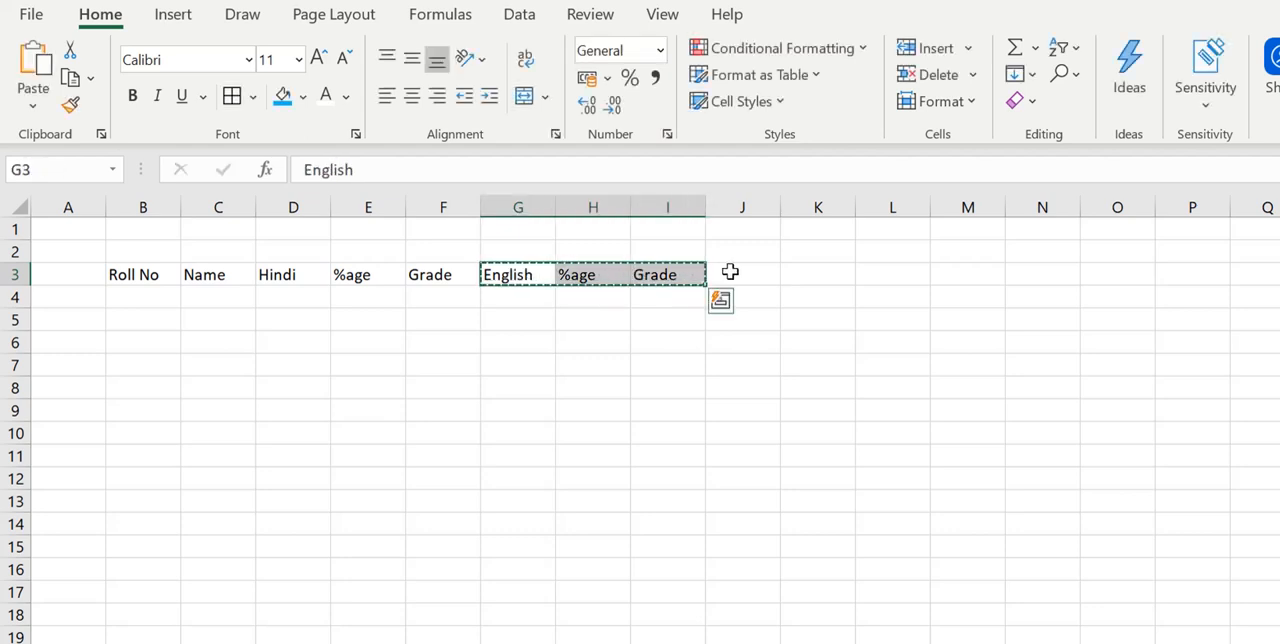
pyautogui.click(735, 272)
pyautogui.hotkey('ctrl', 'v')
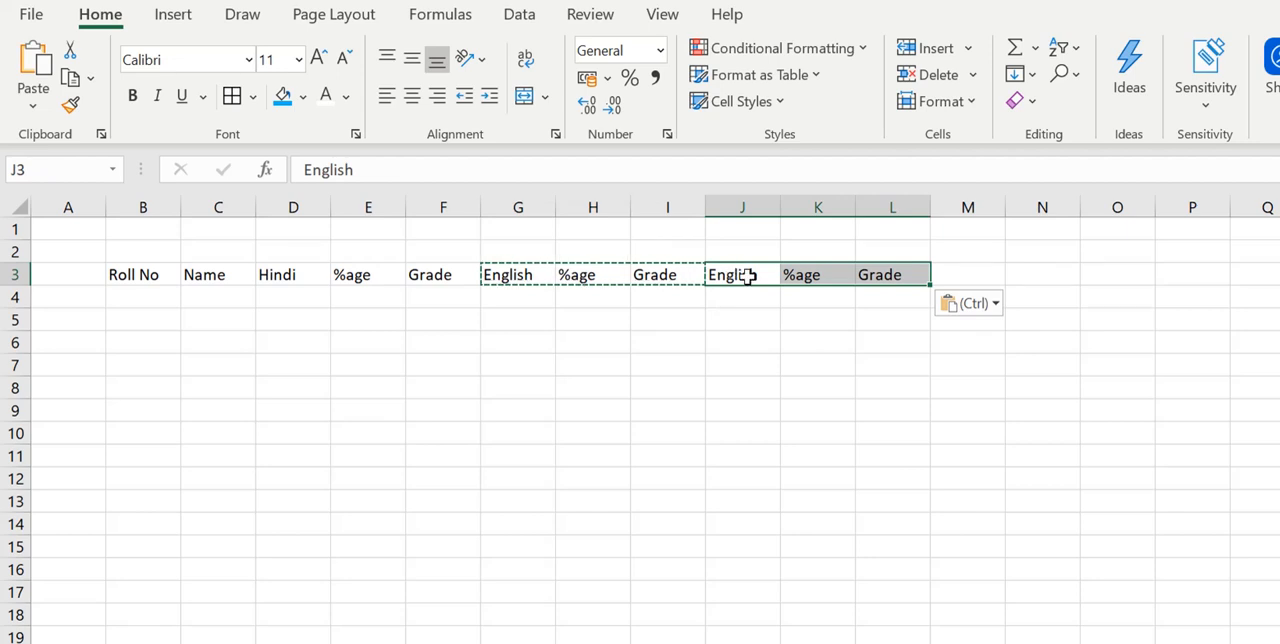
# - Replace the copied English header in cell J3 with Maths
pyautogui.doubleClick(741, 273)
pyautogui.write('Maths')
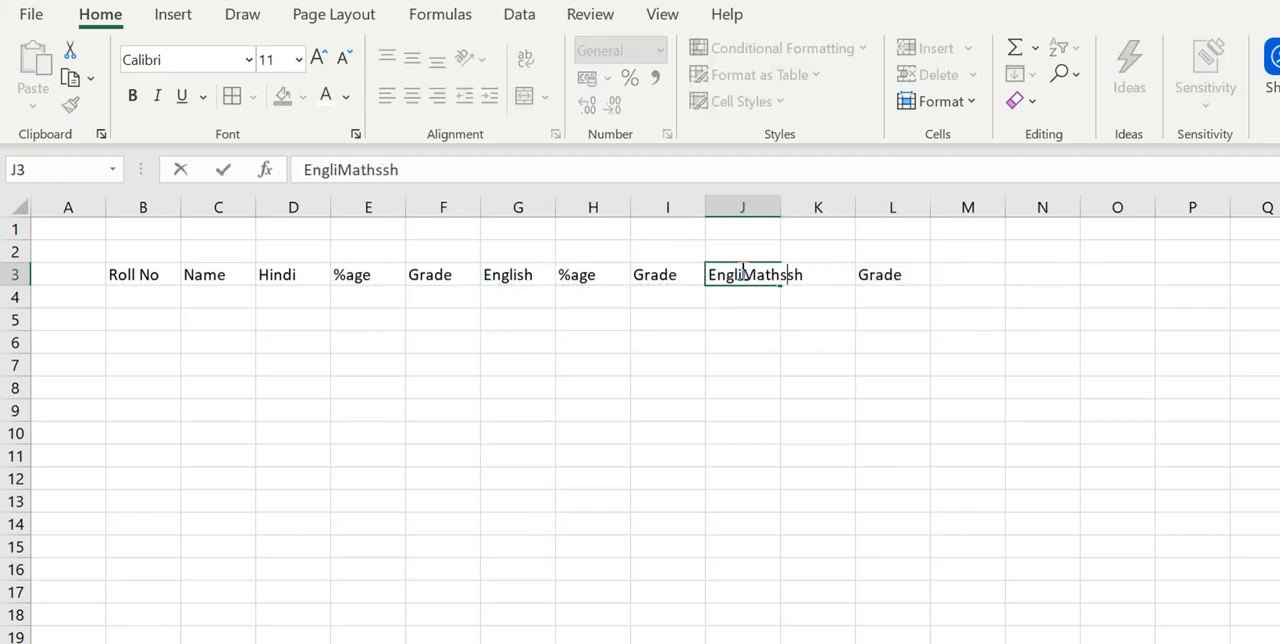
pyautogui.press('BackSpace')
pyautogui.press('BackSpace')
pyautogui.press('BackSpace')
pyautogui.press('BackSpace')
pyautogui.press('BackSpace')
pyautogui.press('BackSpace')
pyautogui.click(765, 277)
pyautogui.press('BackSpace')
pyautogui.press('BackSpace')
pyautogui.press('BackSpace')
pyautogui.press('BackSpace')
pyautogui.press('BackSpace')
pyautogui.press('BackSpace')
pyautogui.write('Maths')
pyautogui.press('Tab')
pyautogui.press('Tab')
pyautogui.press('Tab')
# - Copy the Maths, %age and Grade headers into cells M3 to O3 and change the subject in M3 to Science
pyautogui.moveTo(742, 271); pyautogui.dragTo(868, 281)
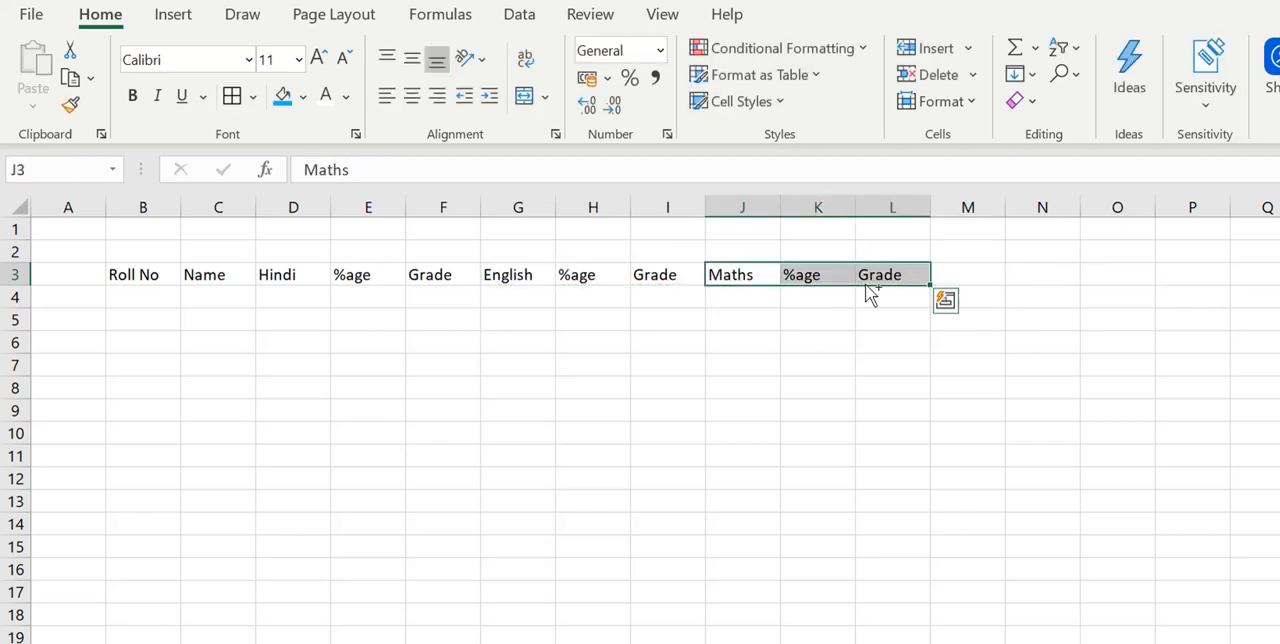
pyautogui.hotkey('ctrl', 'c')
pyautogui.click(957, 272)
pyautogui.hotkey('ctrl', 'v')
pyautogui.doubleClick(967, 274)
pyautogui.moveTo(981, 276); pyautogui.dragTo(1094, 274)
pyautogui.write('Science')
pyautogui.press('Tab')
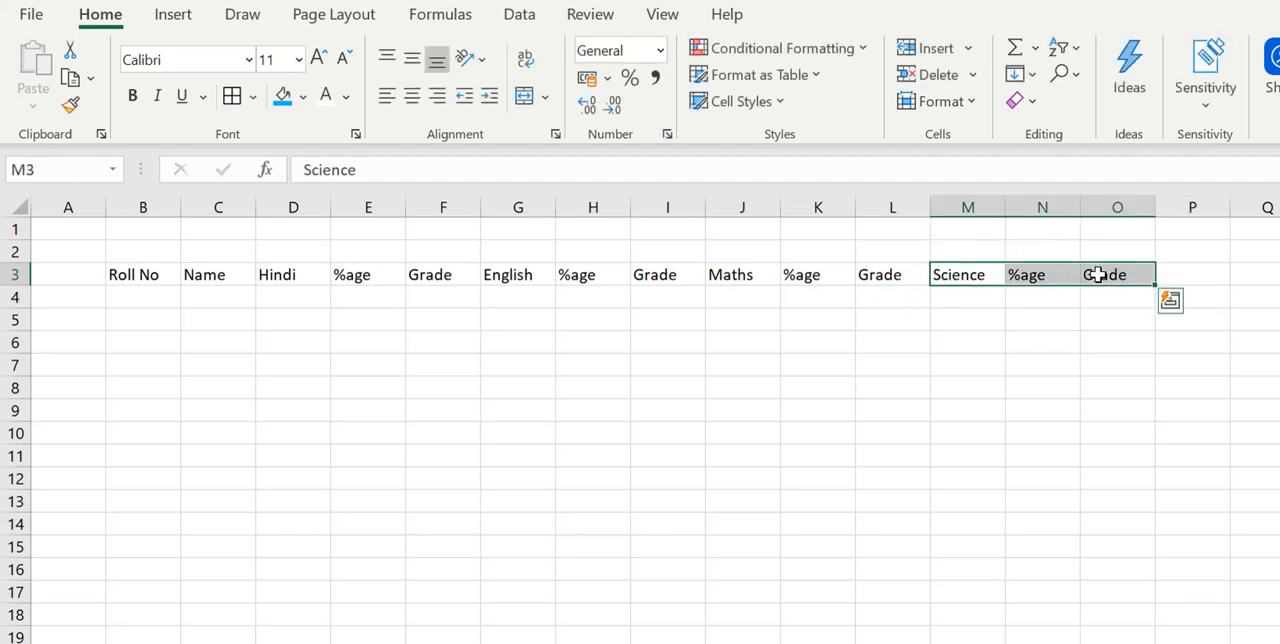
# - Copy the Science, %age and Grade headers three more times along row 3, filling cells P3 to X3
pyautogui.hotkey('ctrl', 'c')
pyautogui.click(1189, 274)
pyautogui.hotkey('ctrl', 'v')
pyautogui.hscroll(10, 243, 272)
pyautogui.click(243, 272)
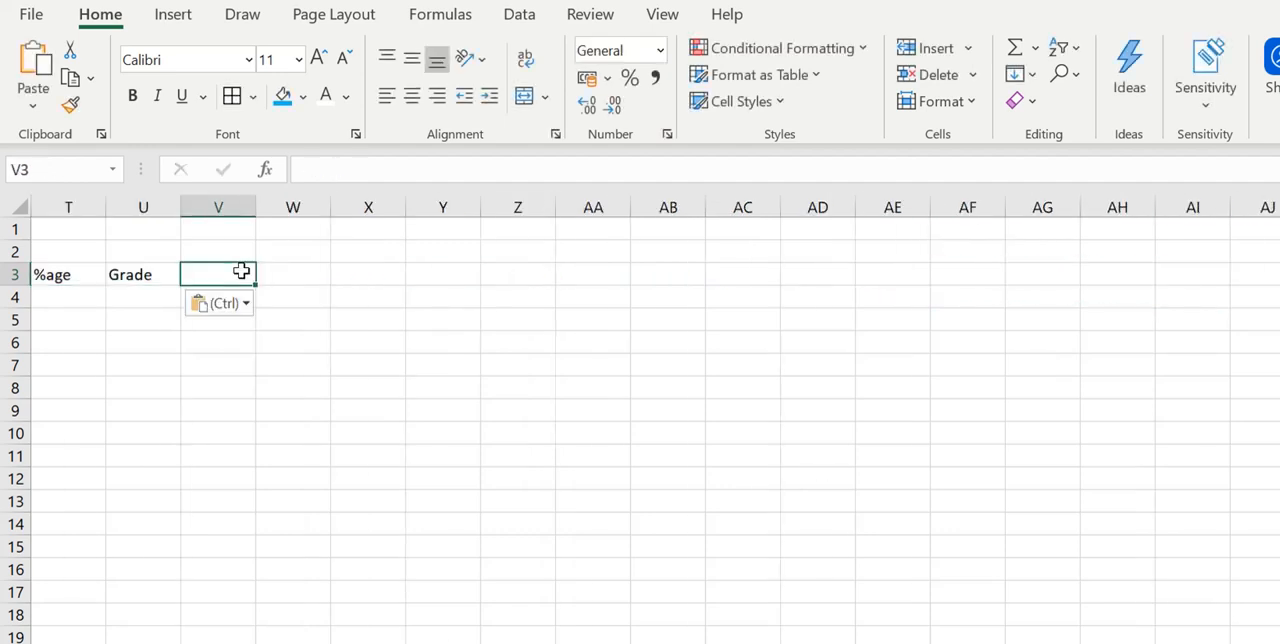
pyautogui.hotkey('ctrl', 'v')
# - Change the copied Science header in cell P3 to Social Studies
pyautogui.hscroll(-10, 1183, 263)
pyautogui.click(1183, 268)
pyautogui.write('Social Studies')
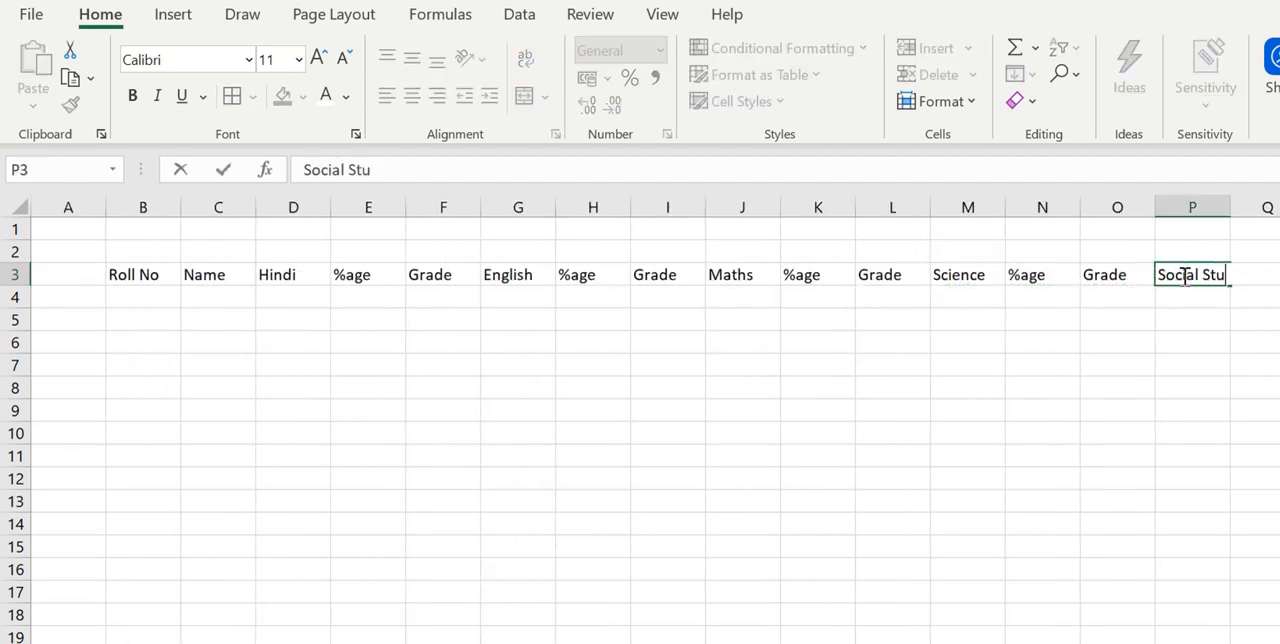
pyautogui.press('Tab')
pyautogui.press('Tab')
pyautogui.press('Tab')
# - Change the copied Science headers in cells S3 and V3 to Computers and Value Education
pyautogui.write('Computers')
pyautogui.press('Tab')
pyautogui.press('Tab')
pyautogui.press('Tab')
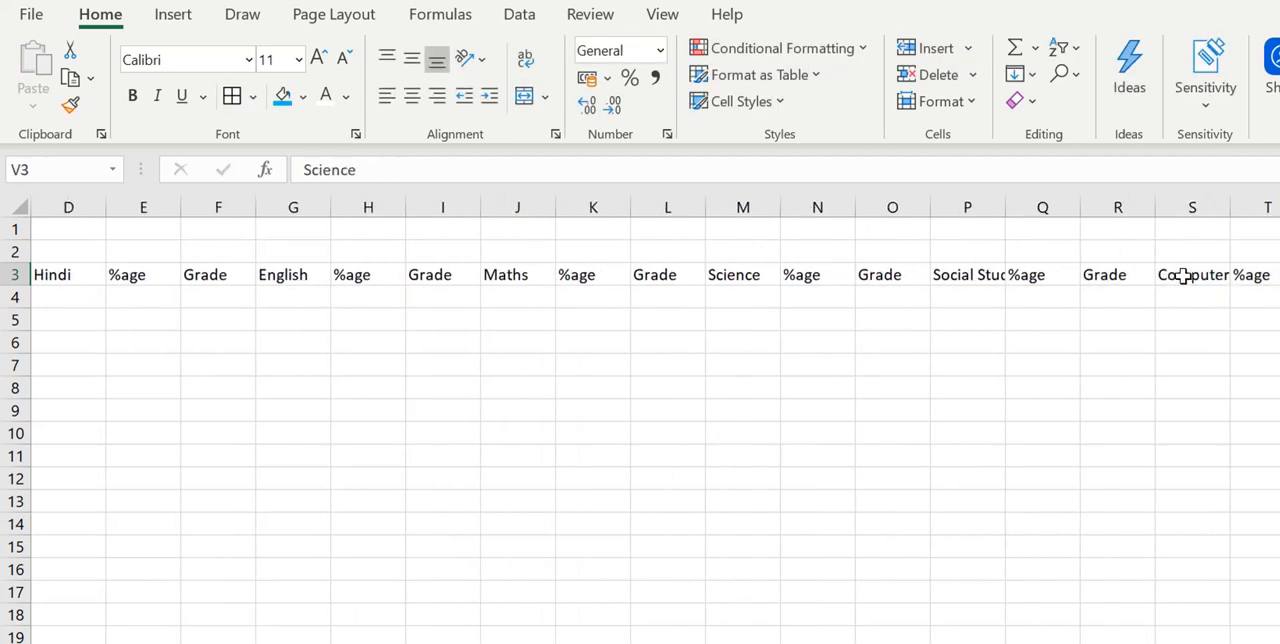
pyautogui.write('Value Education')
pyautogui.press('Tab')
pyautogui.press('Tab')
pyautogui.press('Tab')
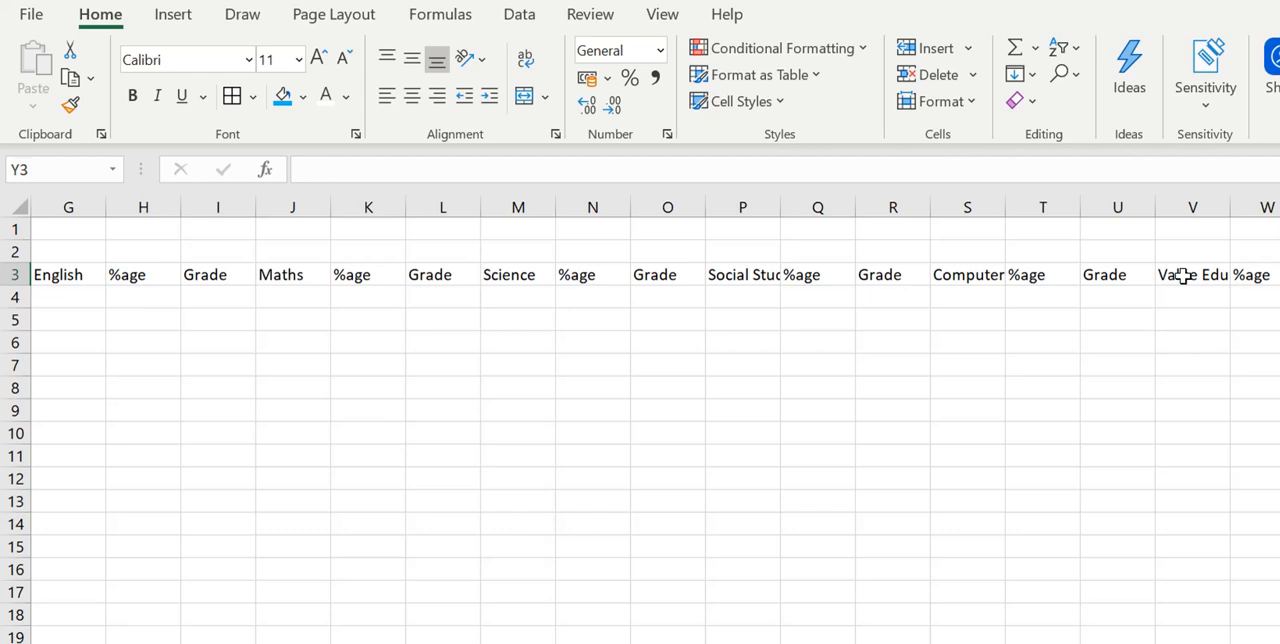
# - Enter the headers Total, Total %age, Total Grade, Rank, Adm no and Attendance in cells Y3 to AD3, and return to cell A3
pyautogui.write('Toatl')
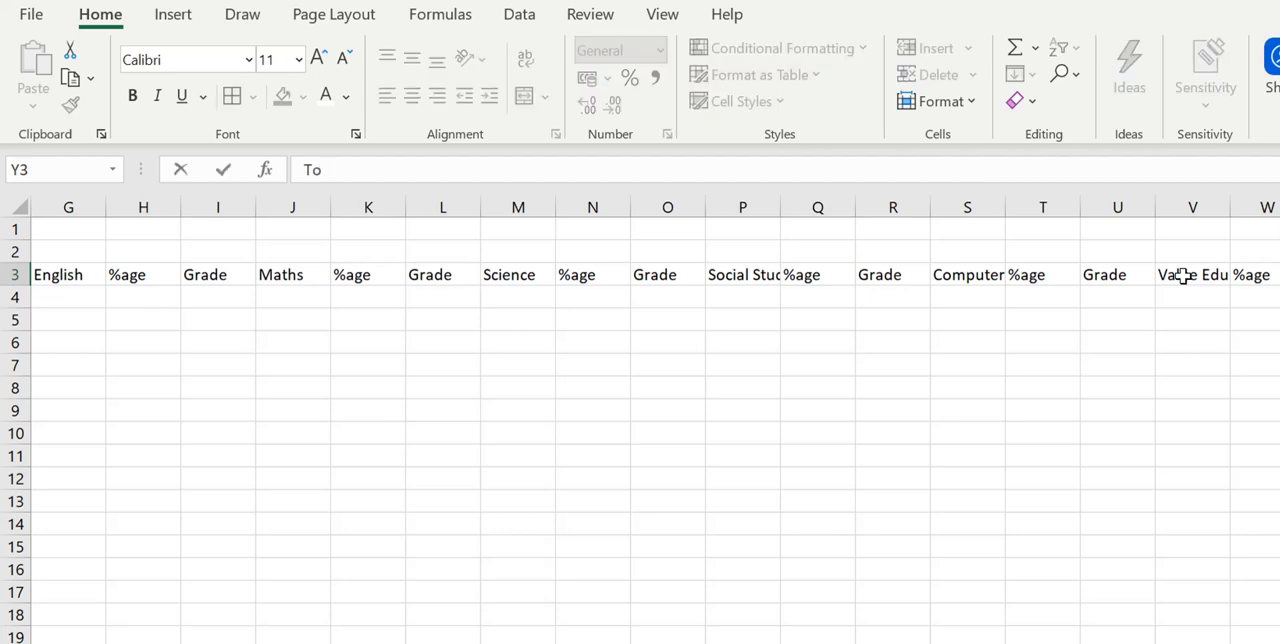
pyautogui.press('Tab')
pyautogui.press('Return')
pyautogui.press('Left')
pyautogui.press('Left')
pyautogui.press('Left')
pyautogui.press('Left')
pyautogui.press('Left')
pyautogui.press('Left')
pyautogui.press('Left')
pyautogui.press('Left')
pyautogui.press('Left')
pyautogui.press('Left')
pyautogui.press('Left')
pyautogui.press('Left')
pyautogui.press('Left')
pyautogui.press('Left')
pyautogui.press('Left')
pyautogui.press('Left')
pyautogui.press('Left')
pyautogui.press('Left')
pyautogui.press('Left')
pyautogui.press('Left')
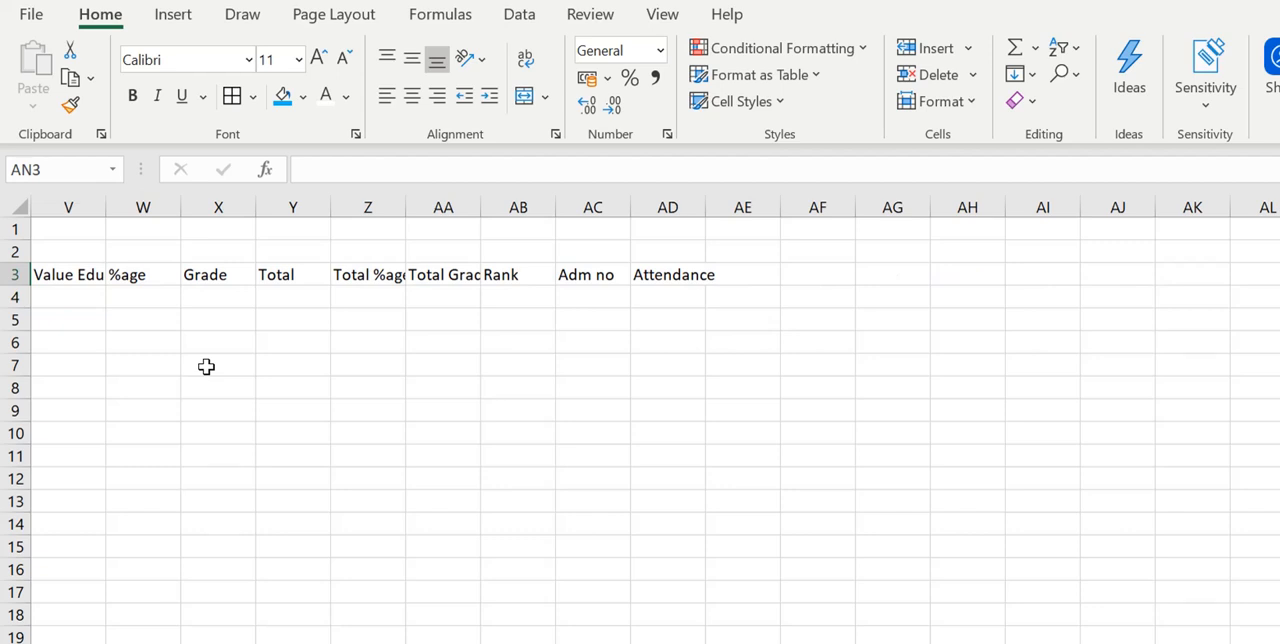
pyautogui.press('Left')
pyautogui.press('Left')
pyautogui.press('Left')
pyautogui.press('Left')
pyautogui.press('Left')
pyautogui.press('Left')
pyautogui.press('Left')
pyautogui.press('Left')
pyautogui.press('Left')
pyautogui.press('Left')
pyautogui.press('Left')
pyautogui.press('Left')
pyautogui.press('Left')
pyautogui.press('Left')
pyautogui.press('Left')
pyautogui.press('Left')
pyautogui.press('Left')
pyautogui.press('Left')
pyautogui.press('Left')
pyautogui.press('Left')
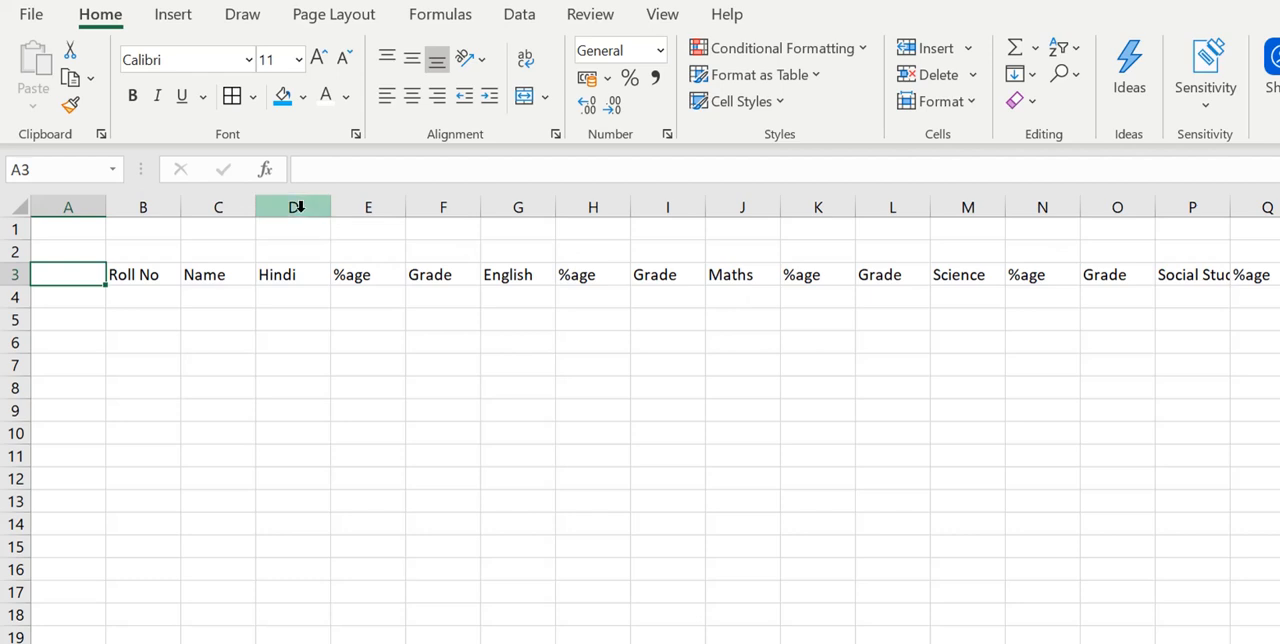
# - Freeze the Marks sheet's columns A to C so the Roll No and Name columns stay in view
pyautogui.click(299, 207)
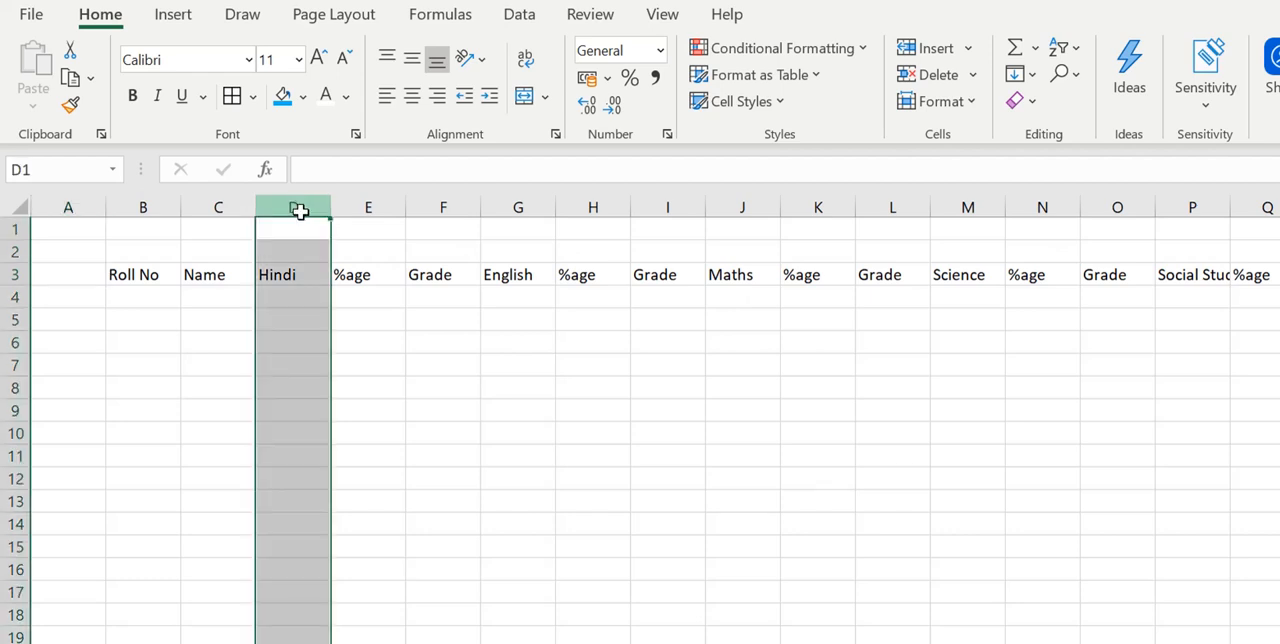
pyautogui.click(660, 15)
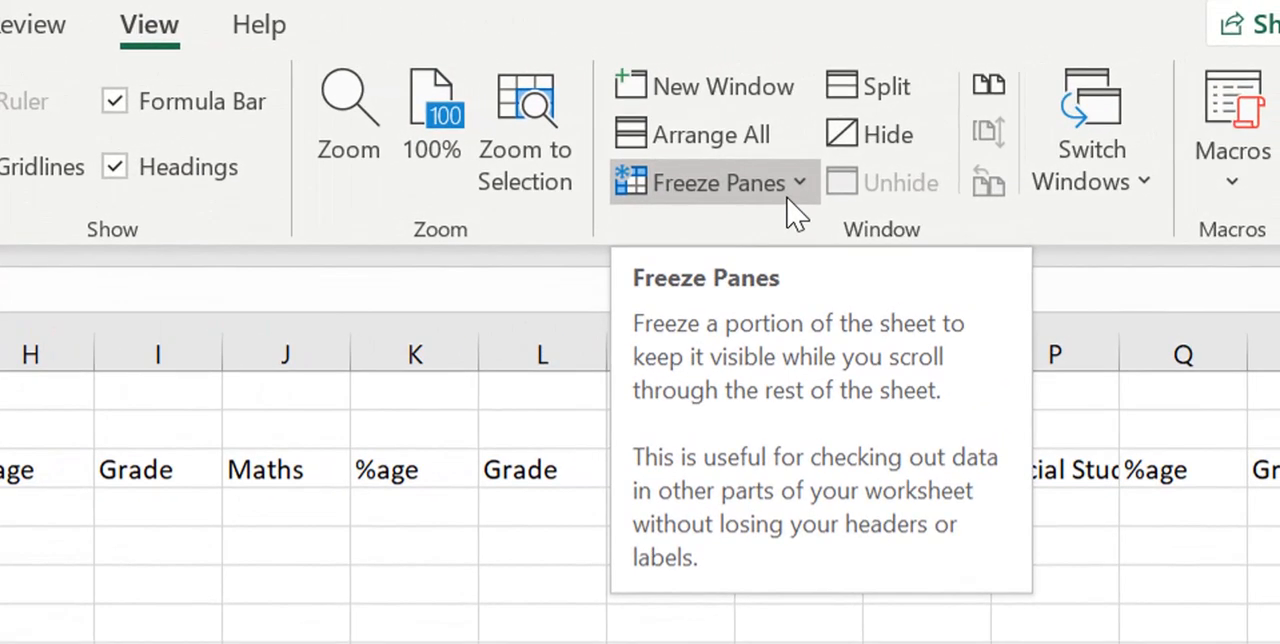
pyautogui.click(882, 166)
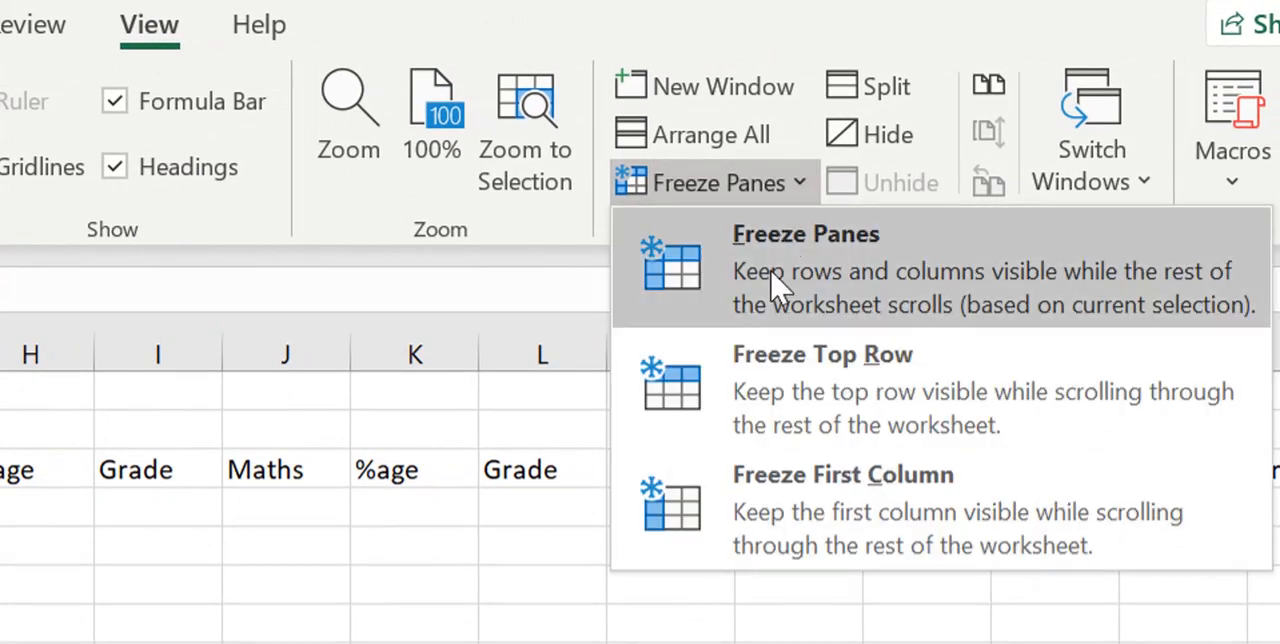
pyautogui.click(778, 285)
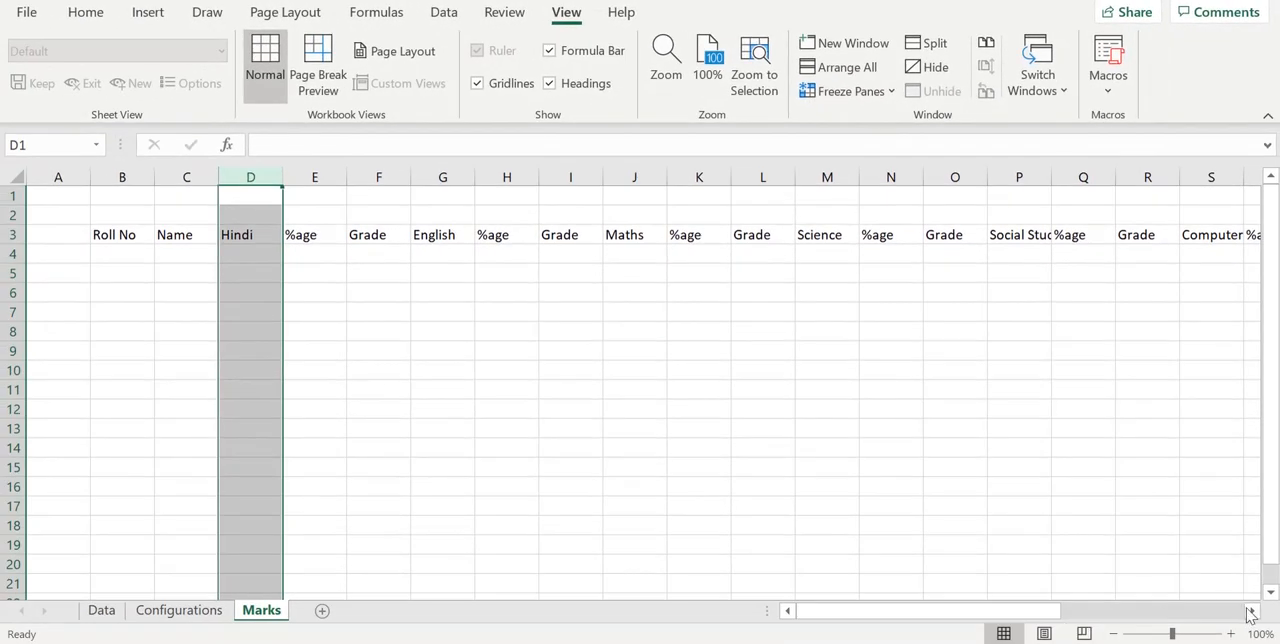
# - Check how the frozen columns behave across the header row as far as Attendance, and return to the Hindi column
pyautogui.click(1251, 612)
pyautogui.click(1251, 612)
pyautogui.click(1251, 612)
pyautogui.click(1251, 612)
pyautogui.click(1251, 612)
pyautogui.click(1251, 612)
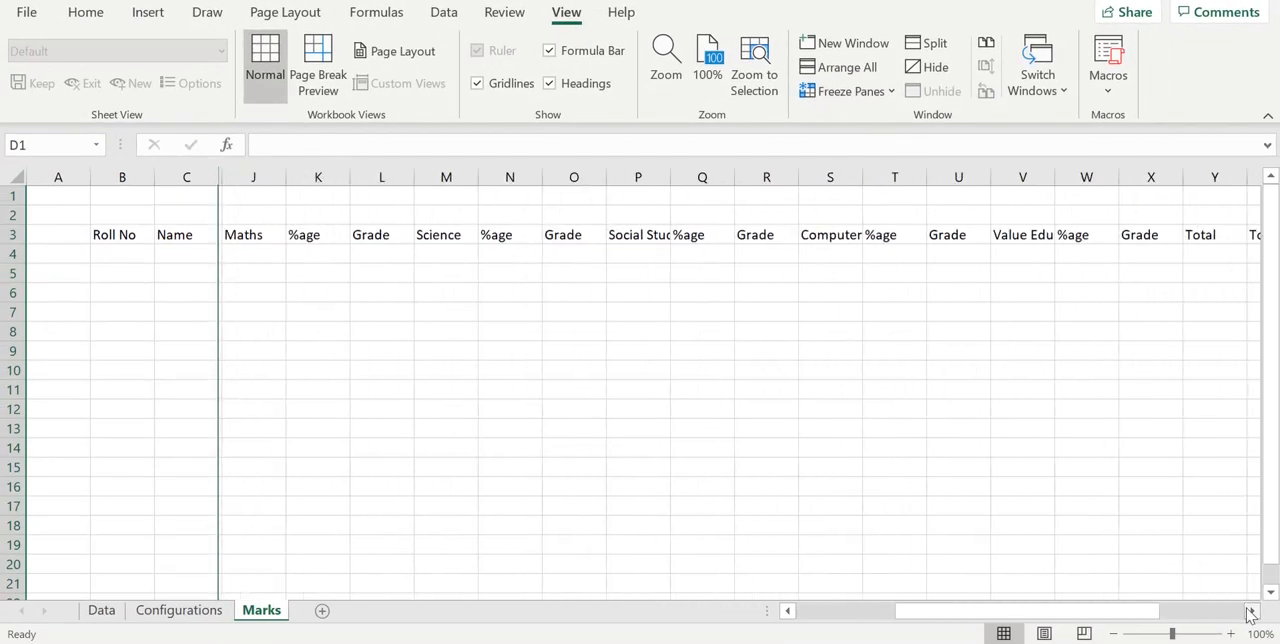
pyautogui.click(1251, 612)
pyautogui.click(1251, 612)
pyautogui.click(1251, 612)
pyautogui.click(1251, 612)
pyautogui.click(1251, 612)
pyautogui.click(1251, 612)
pyautogui.click(1251, 612)
pyautogui.click(1251, 612)
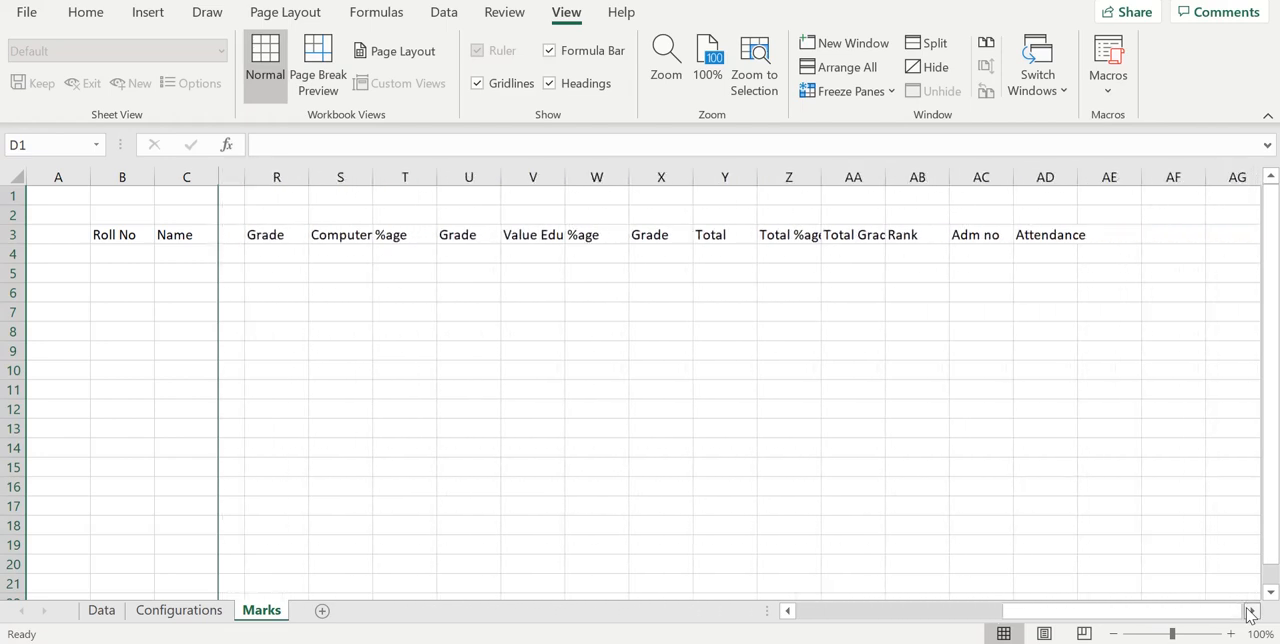
pyautogui.click(1251, 612)
pyautogui.moveTo(1150, 614); pyautogui.dragTo(846, 624)
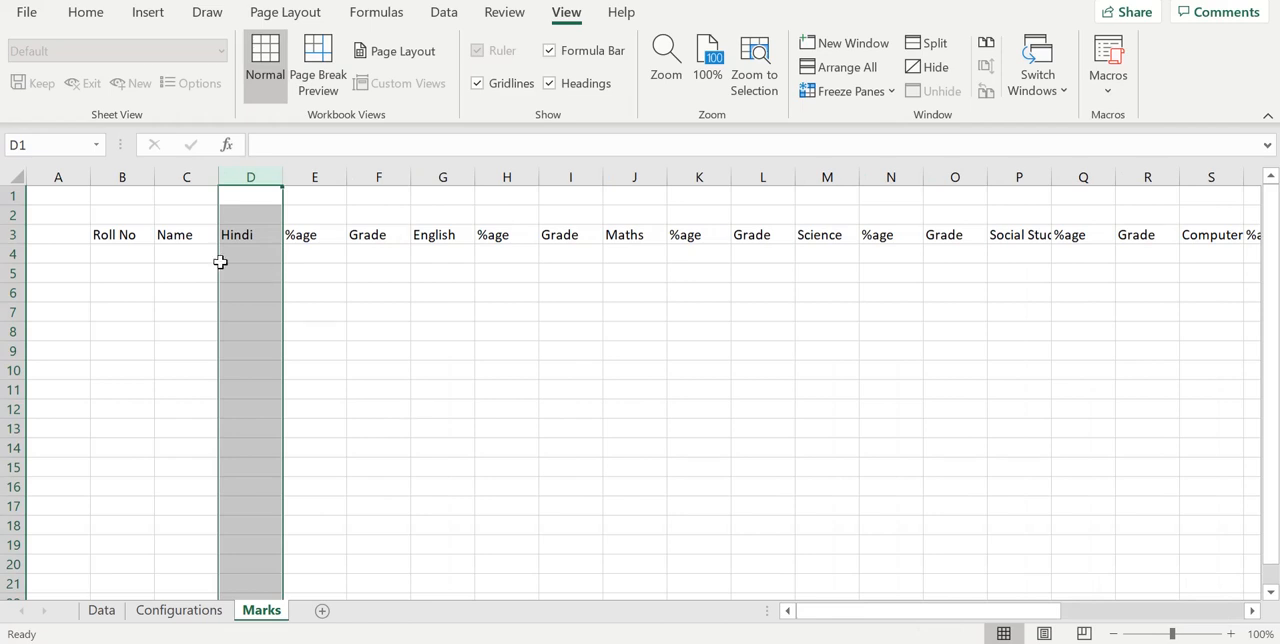
# - Copy the roll numbers in C4:C29 of the Data sheet and paste them as links from cell B4 of the Marks sheet
pyautogui.click(141, 255)
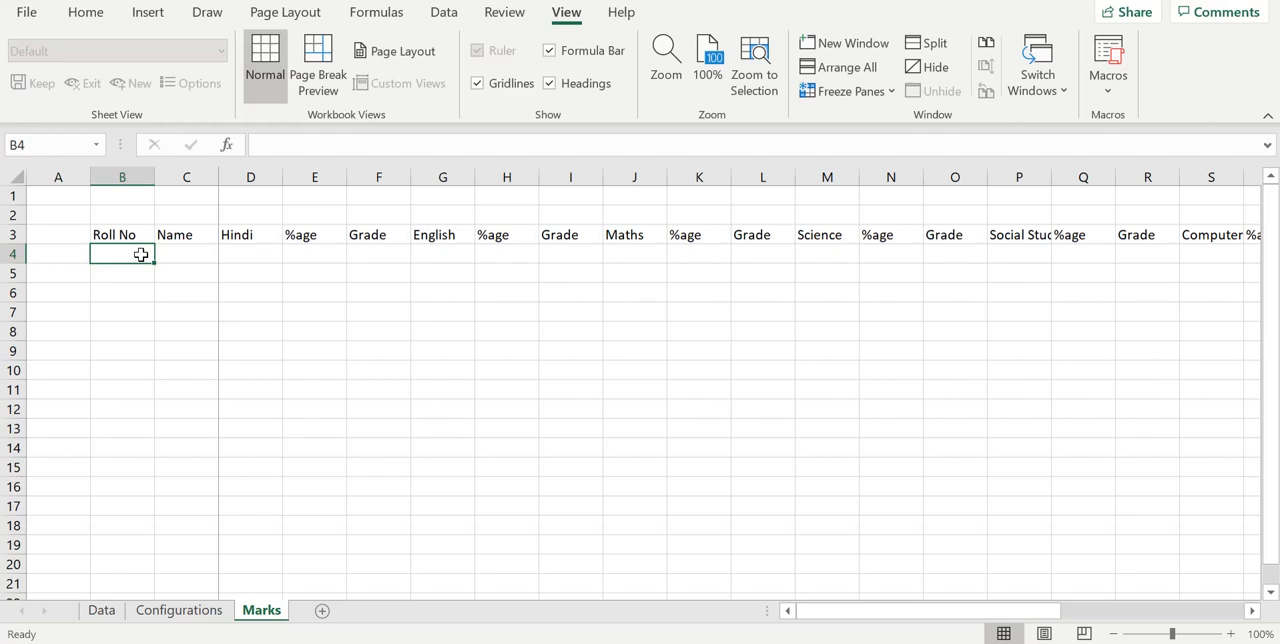
pyautogui.click(106, 611)
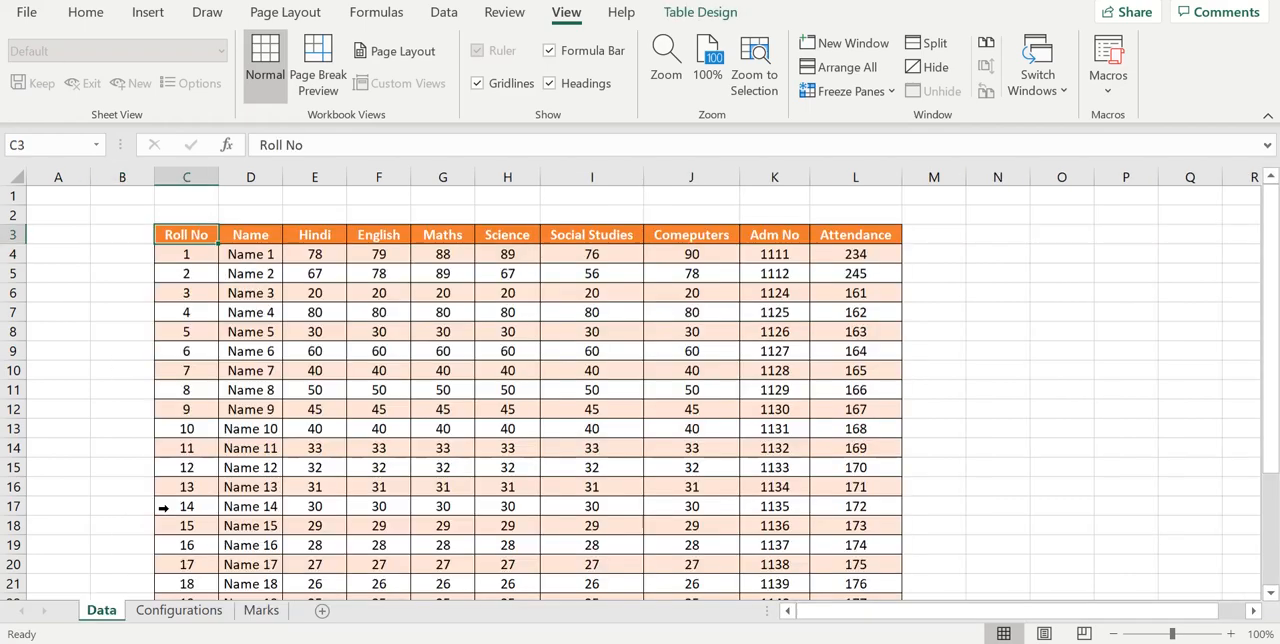
pyautogui.moveTo(207, 252); pyautogui.dragTo(203, 485)
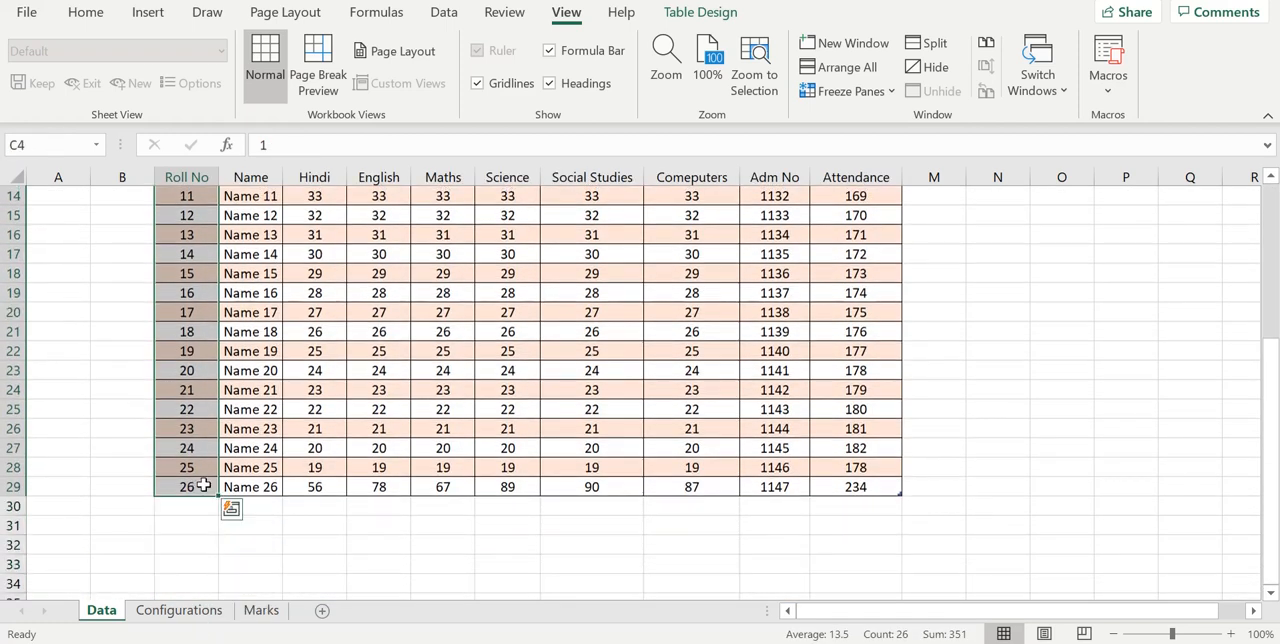
pyautogui.hotkey('ctrl', 'c')
pyautogui.click(261, 610)
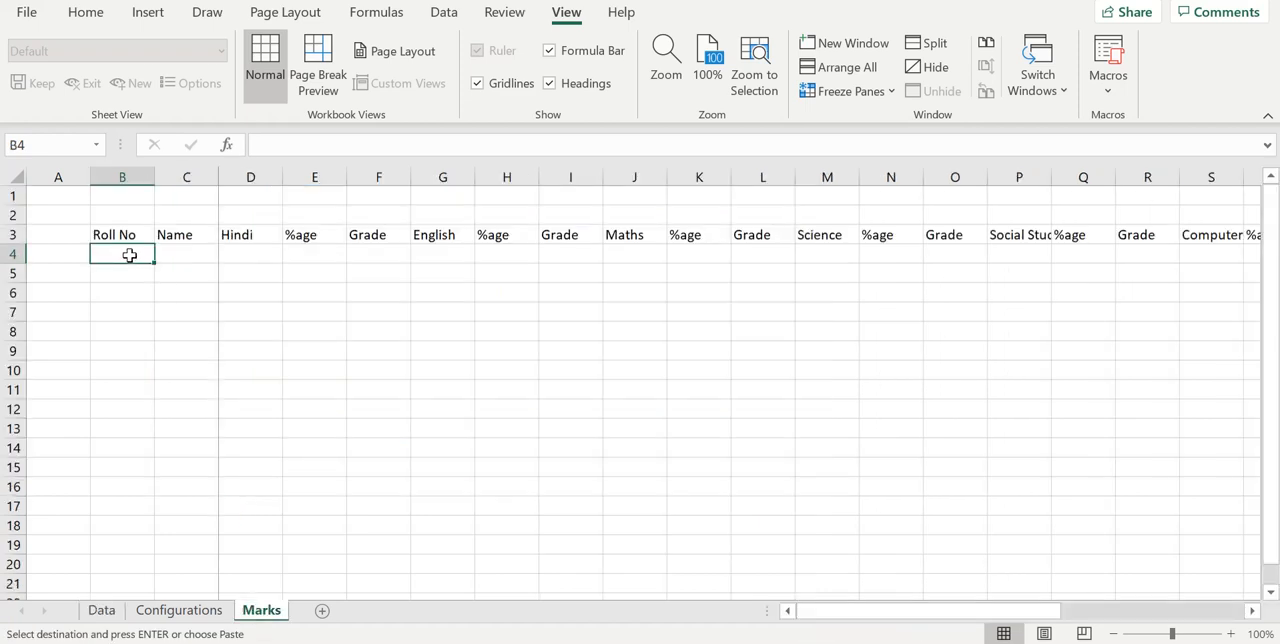
pyautogui.rightClick(129, 255)
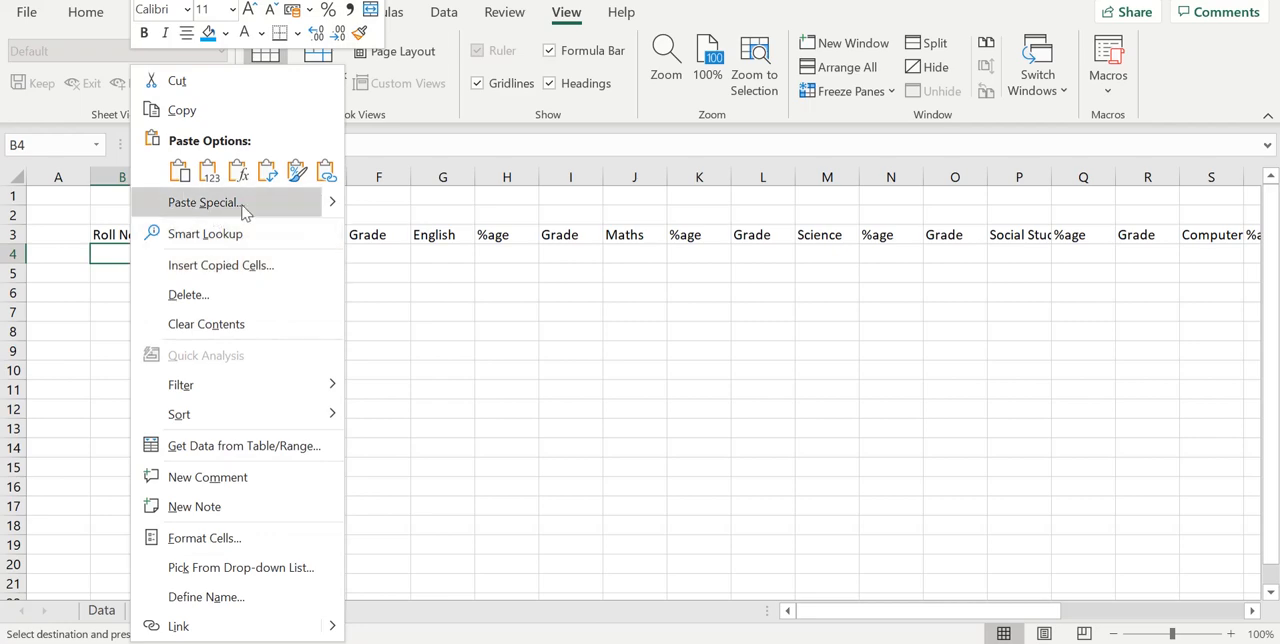
pyautogui.click(326, 170)
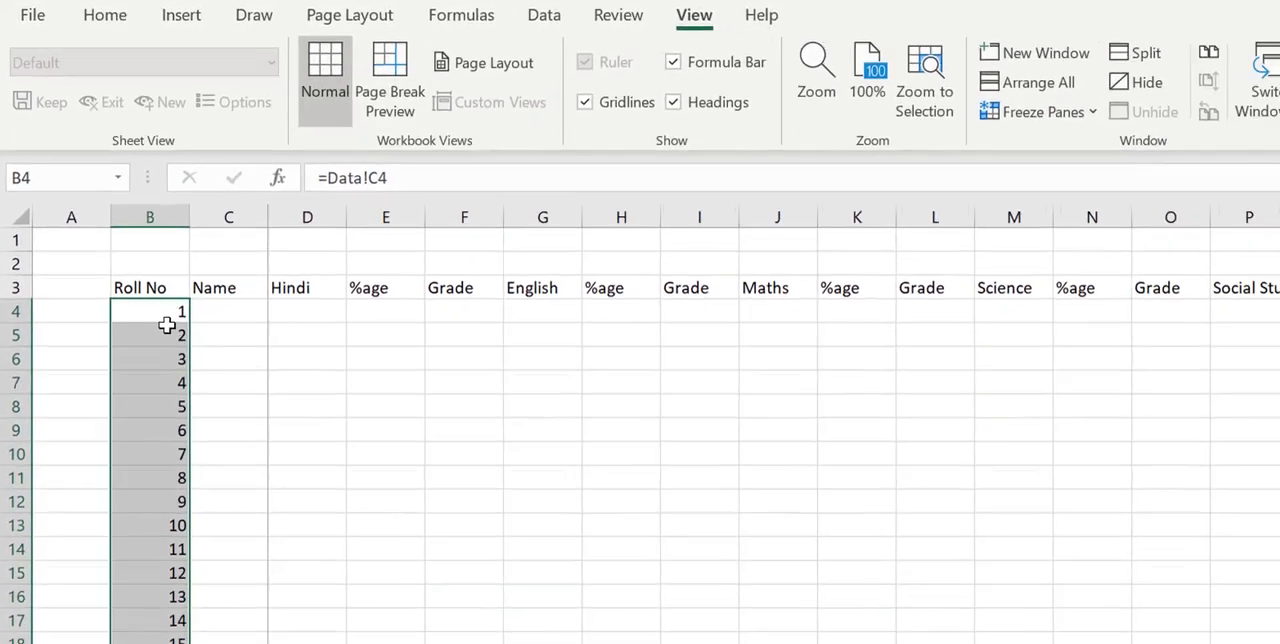
# - Examine the link formulas in the Roll No column down to the last student, and return to the top of column B
pyautogui.click(234, 440)
pyautogui.press('Down')
pyautogui.press('Down')
pyautogui.press('Down')
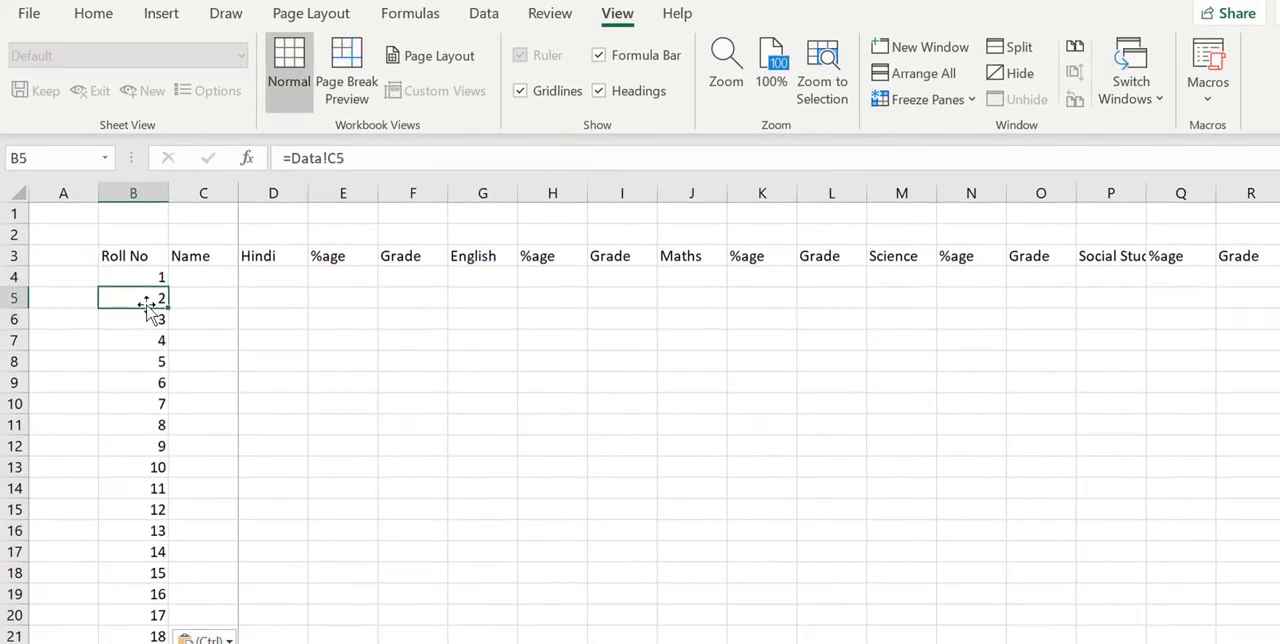
pyautogui.press('Down')
pyautogui.press('Down')
pyautogui.press('Down')
pyautogui.press('Down')
pyautogui.press('Down')
pyautogui.press('Down')
pyautogui.press('Down')
pyautogui.press('Down')
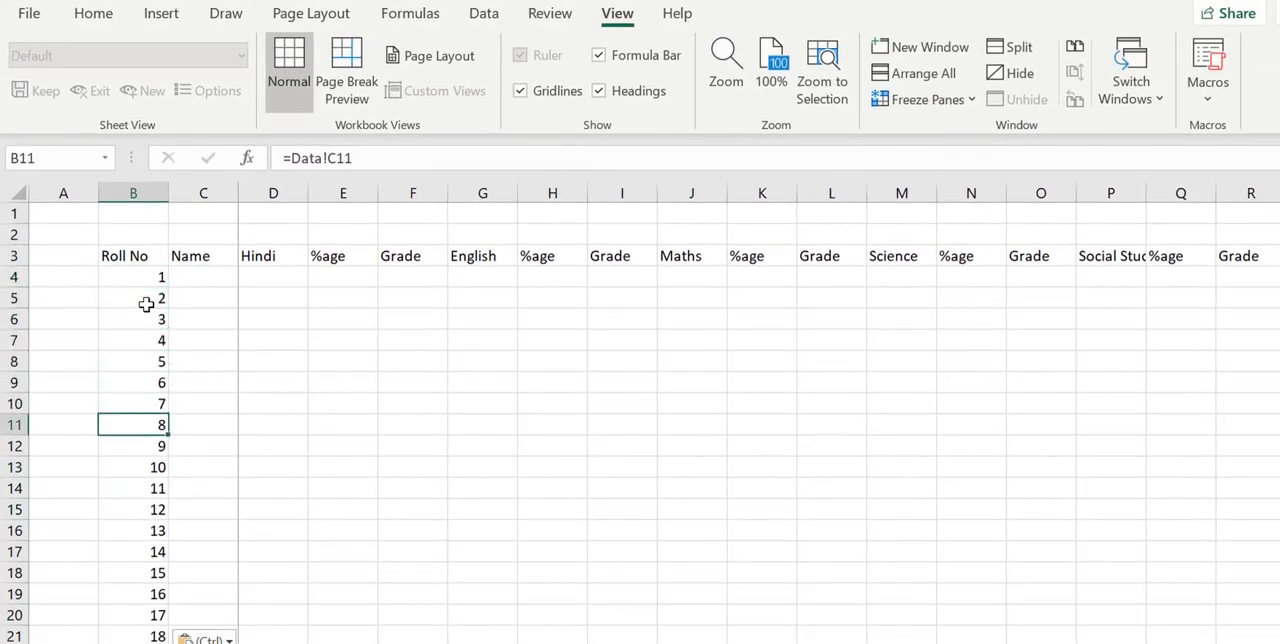
pyautogui.press('Down')
pyautogui.press('Down')
pyautogui.press('Down')
pyautogui.press('Down')
pyautogui.press('Down')
pyautogui.press('Down')
pyautogui.press('Down')
pyautogui.press('Down')
pyautogui.press('Down')
pyautogui.press('Down')
pyautogui.press('Down')
pyautogui.press('Down')
pyautogui.press('Down')
pyautogui.press('Down')
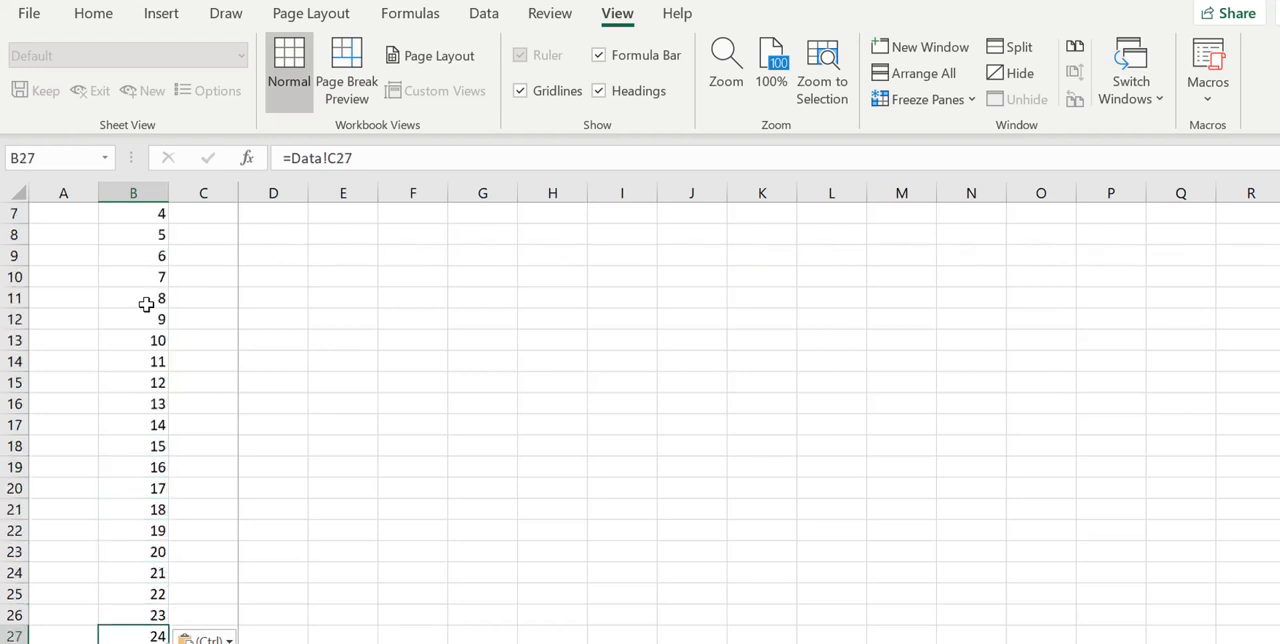
pyautogui.press('Down')
pyautogui.press('Down')
pyautogui.press('Down')
pyautogui.press('Down')
pyautogui.press('Down')
pyautogui.press('Up')
pyautogui.press('Up')
pyautogui.press('Up')
pyautogui.press('Up')
pyautogui.press('Up')
pyautogui.press('Up')
pyautogui.press('Up')
pyautogui.press('Up')
pyautogui.press('Up')
pyautogui.press('Up')
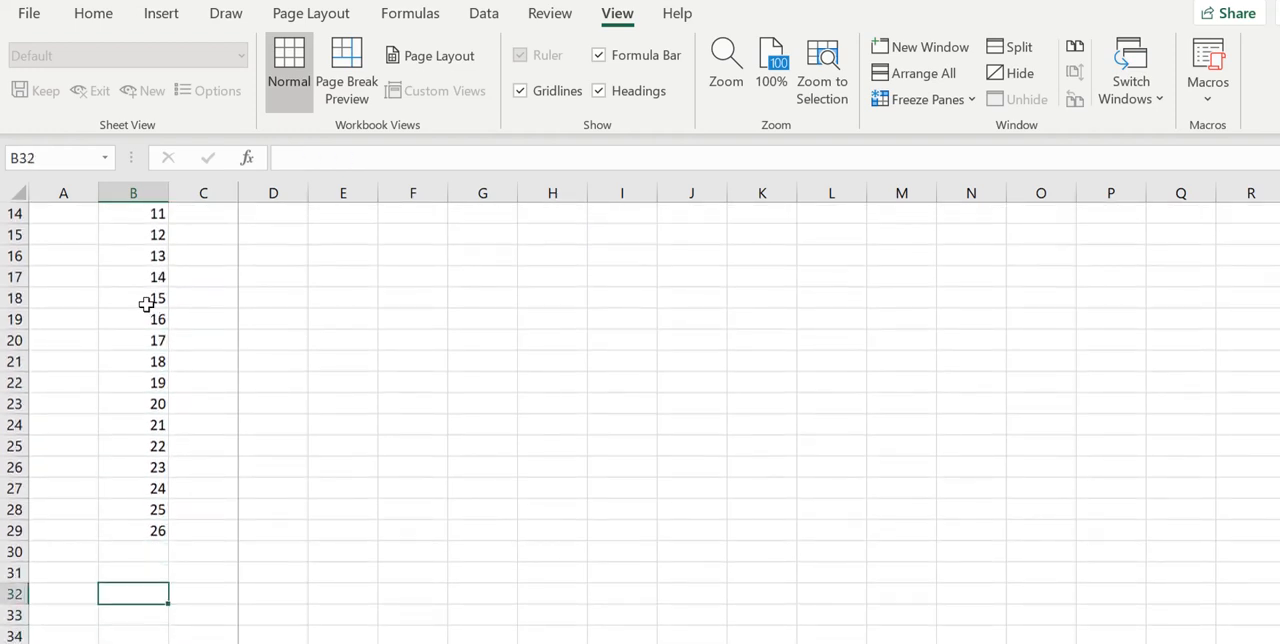
pyautogui.press('Up')
pyautogui.press('Up')
pyautogui.press('Up')
pyautogui.press('Up')
pyautogui.press('Up')
pyautogui.press('Up')
pyautogui.press('Up')
pyautogui.press('Up')
pyautogui.press('Up')
pyautogui.press('Up')
pyautogui.press('Up')
pyautogui.press('Up')
pyautogui.press('Up')
pyautogui.press('Up')
pyautogui.press('Up')
pyautogui.press('Up')
pyautogui.press('Up')
pyautogui.press('Up')
pyautogui.press('Up')
pyautogui.press('Up')
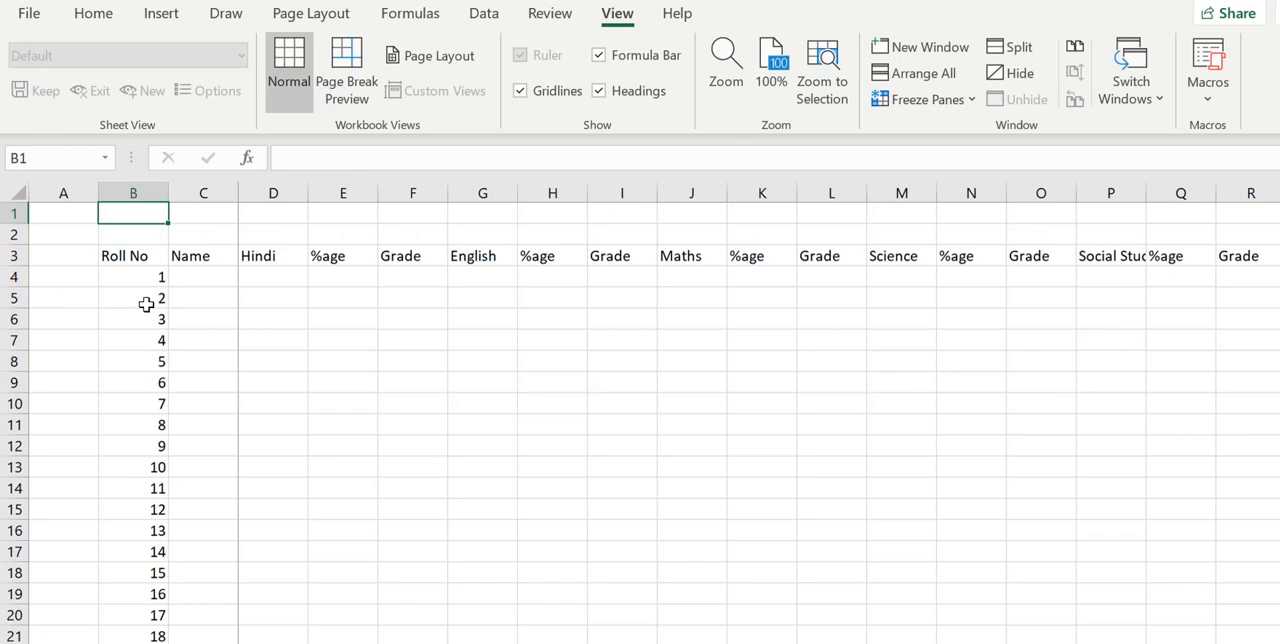
# - Try pasting the Data sheet's names D4:D29 as links from cell C4 of the Marks sheet, and undo the paste
pyautogui.click(217, 279)
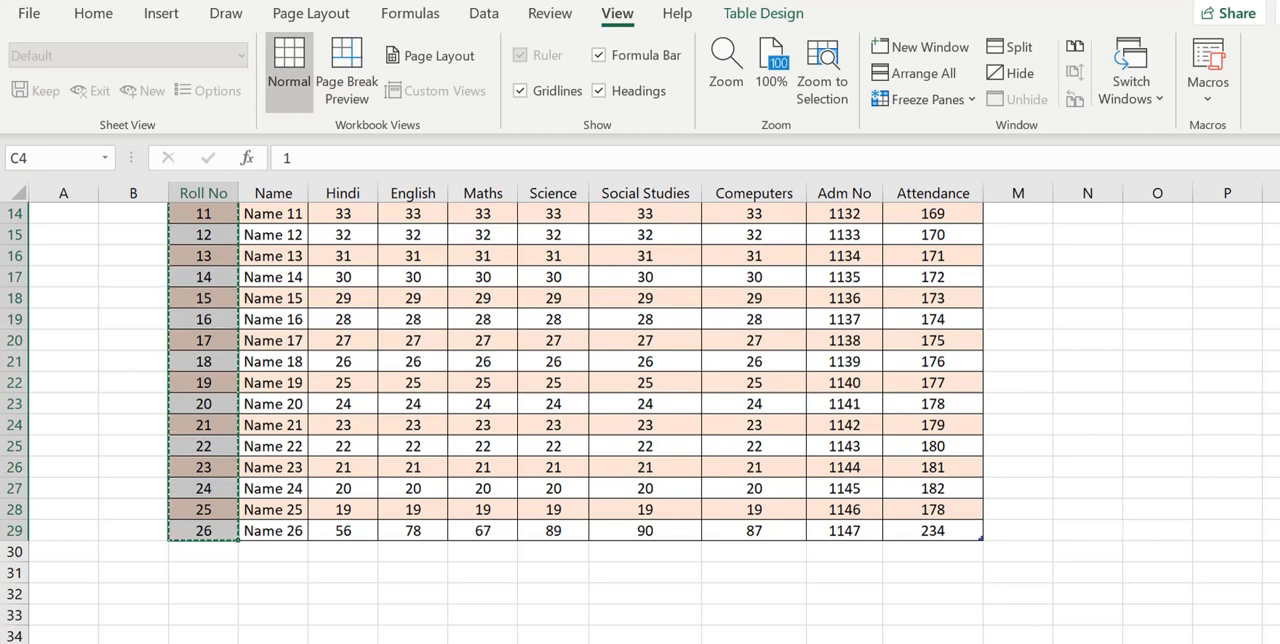
pyautogui.scroll(5, 800, 308)
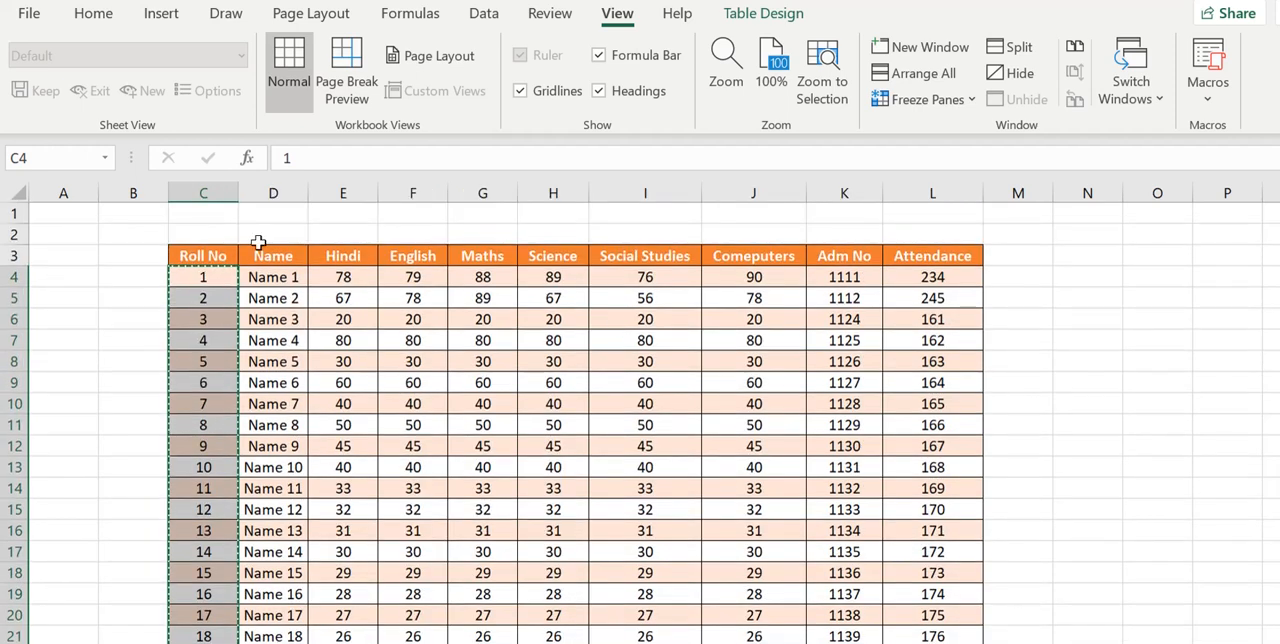
pyautogui.moveTo(266, 277); pyautogui.dragTo(290, 625)
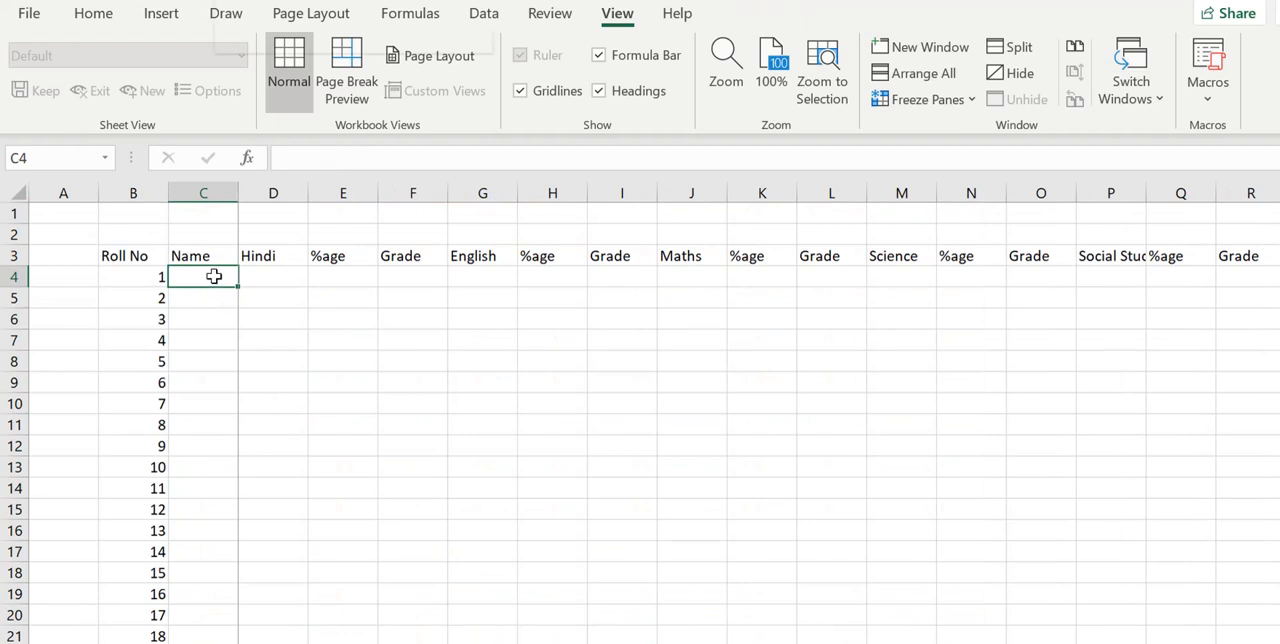
pyautogui.rightClick(214, 277)
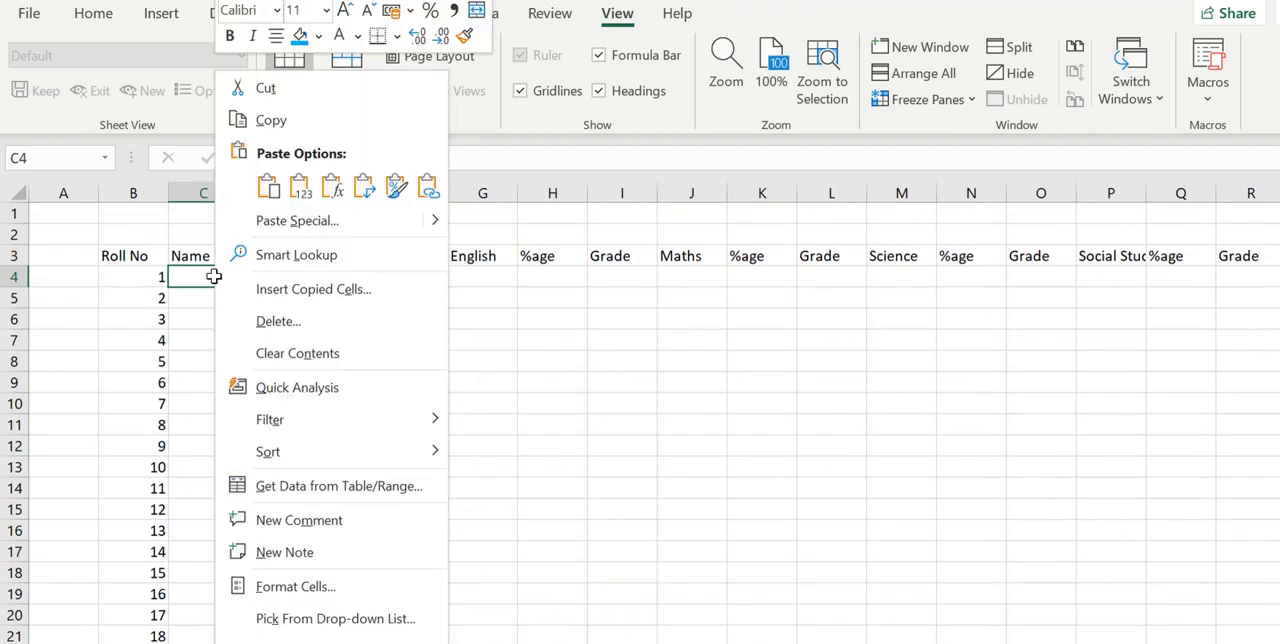
pyautogui.click(424, 188)
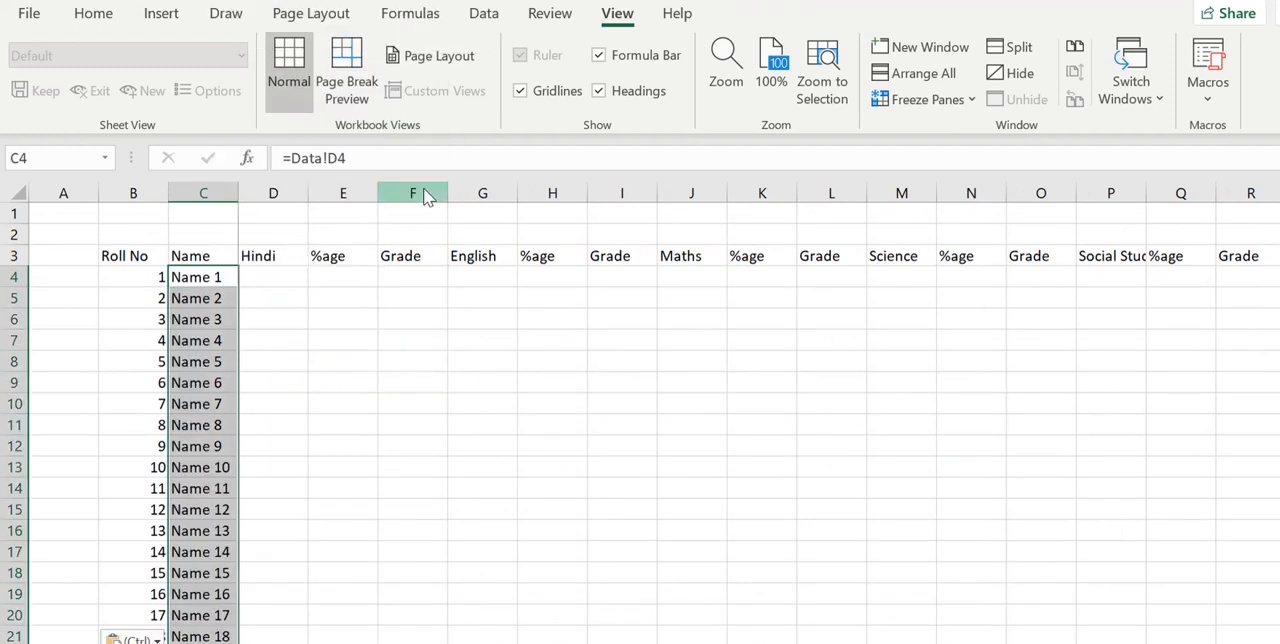
pyautogui.click(285, 320)
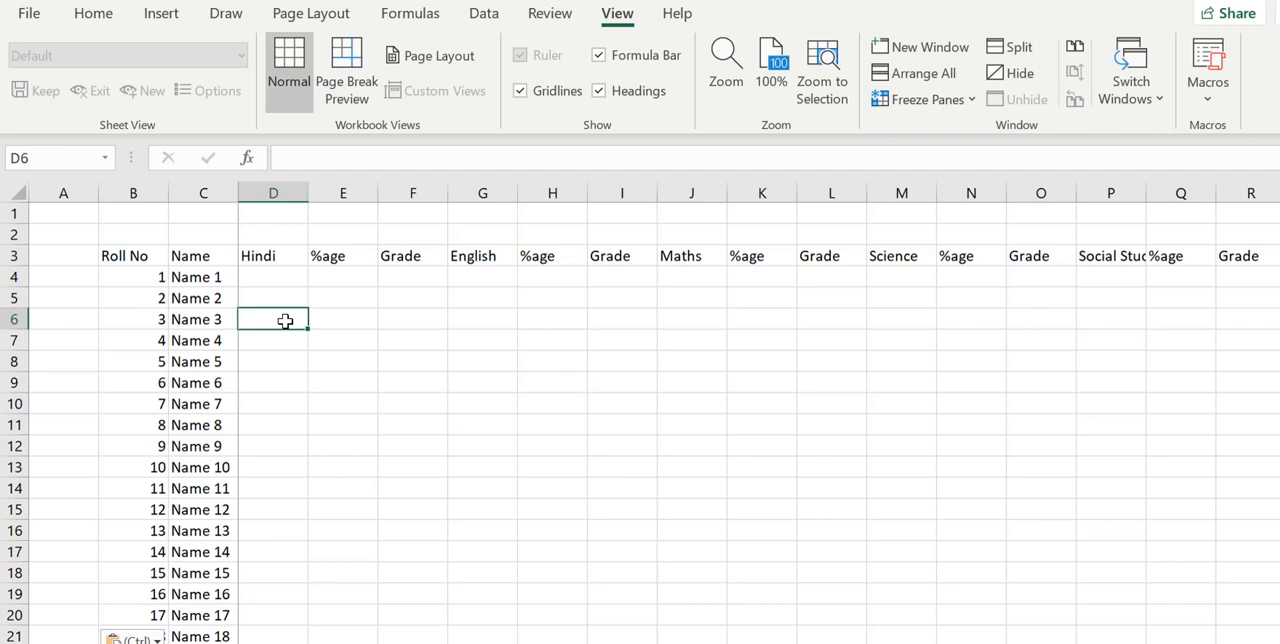
pyautogui.hotkey('ctrl', 'z')
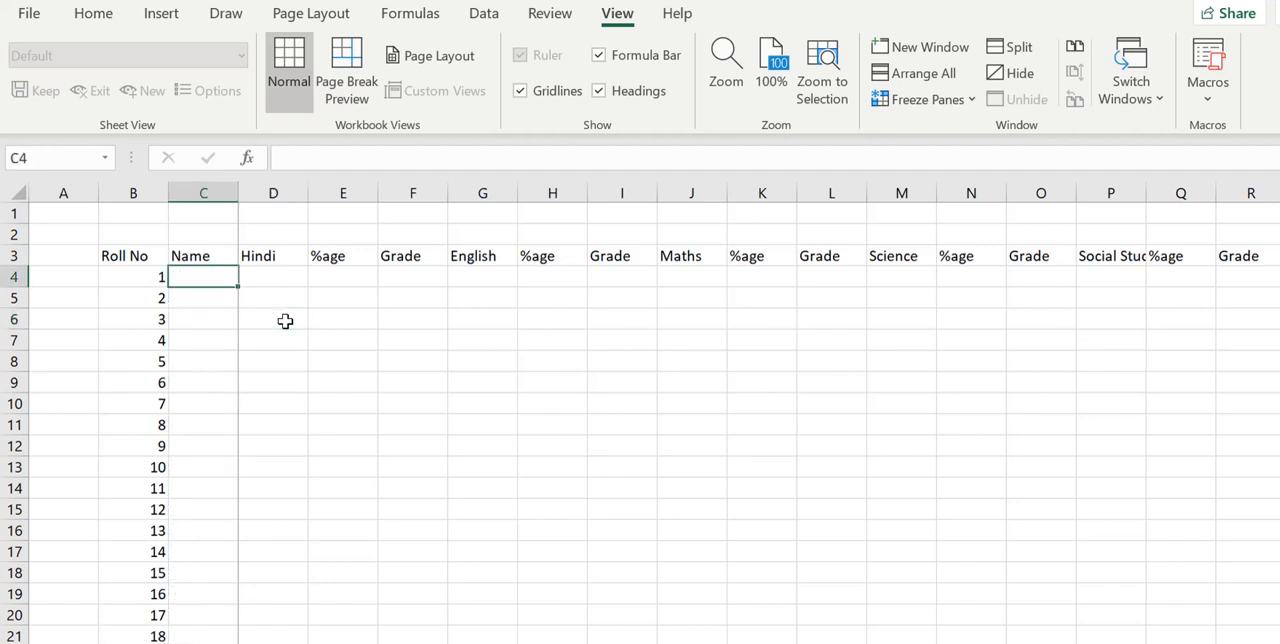
pyautogui.write('=Data!')
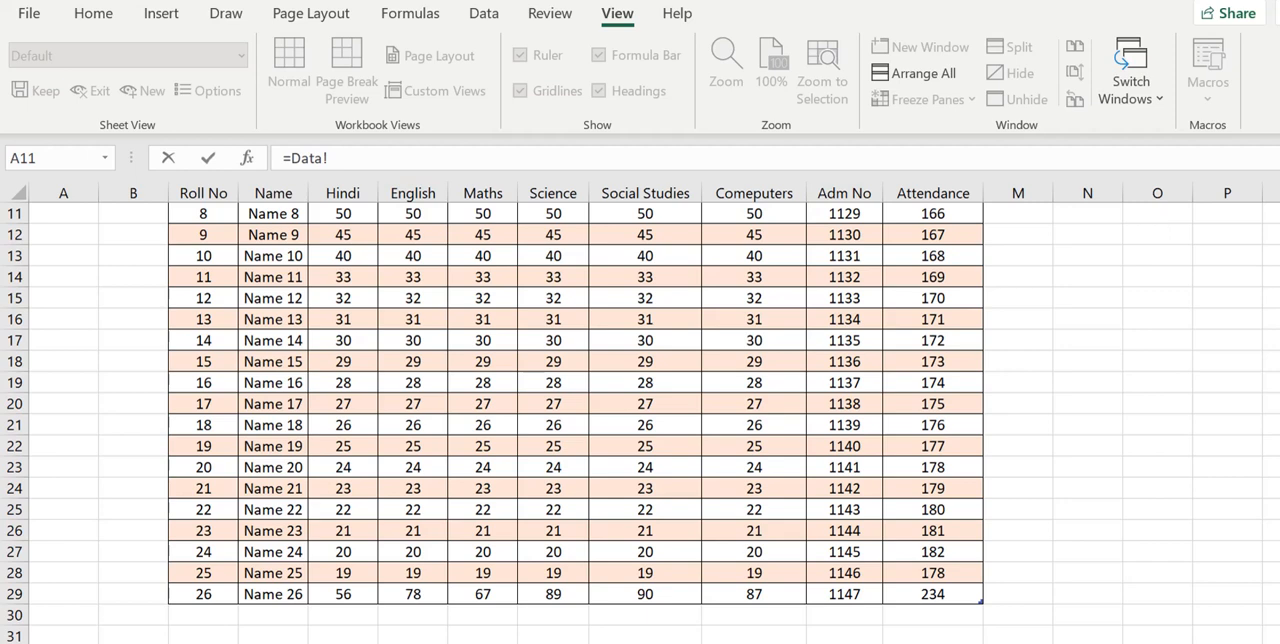
pyautogui.scroll(4, 180, 480)
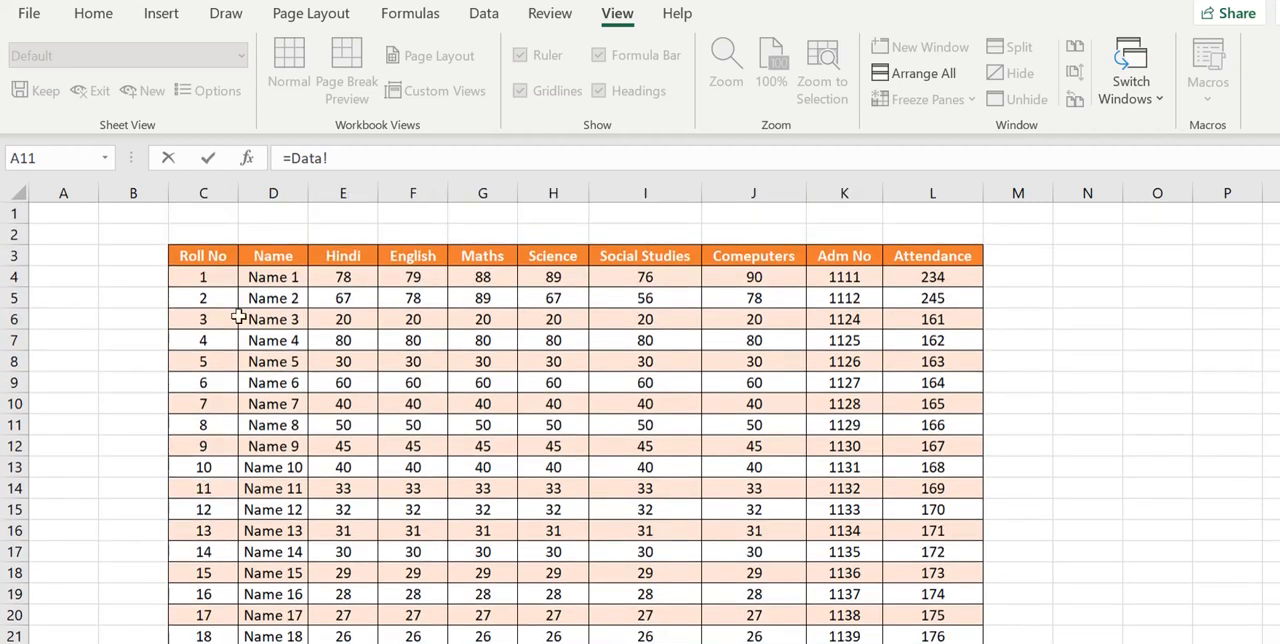
pyautogui.click(274, 278)
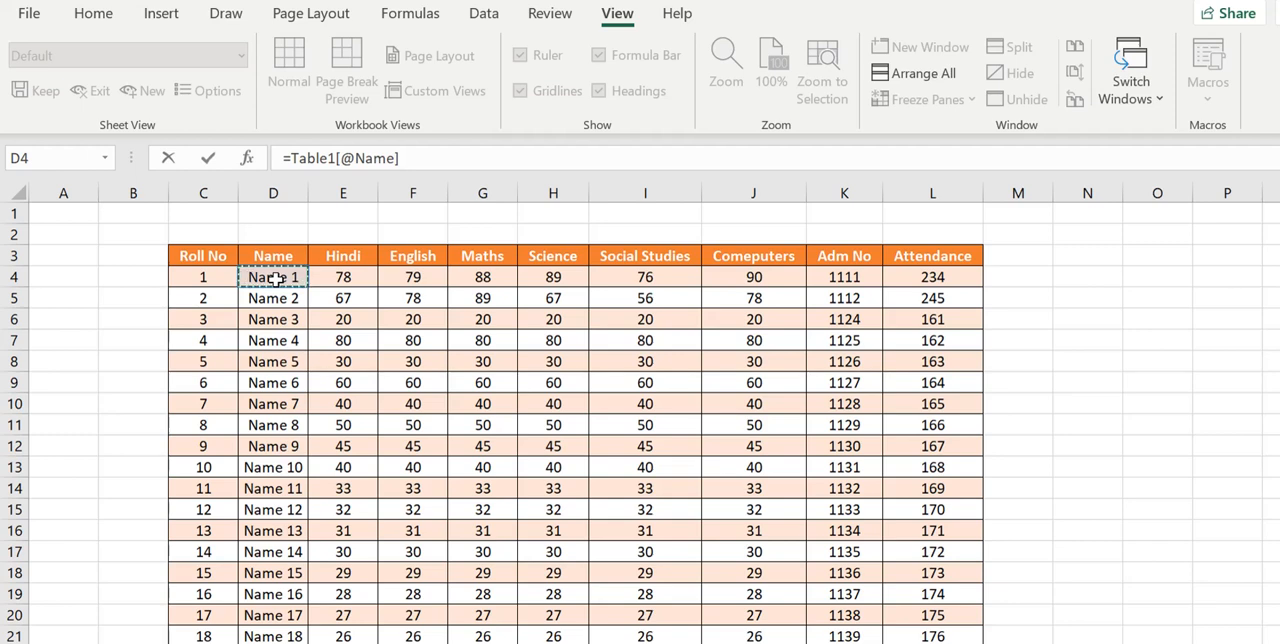
pyautogui.press('Return')
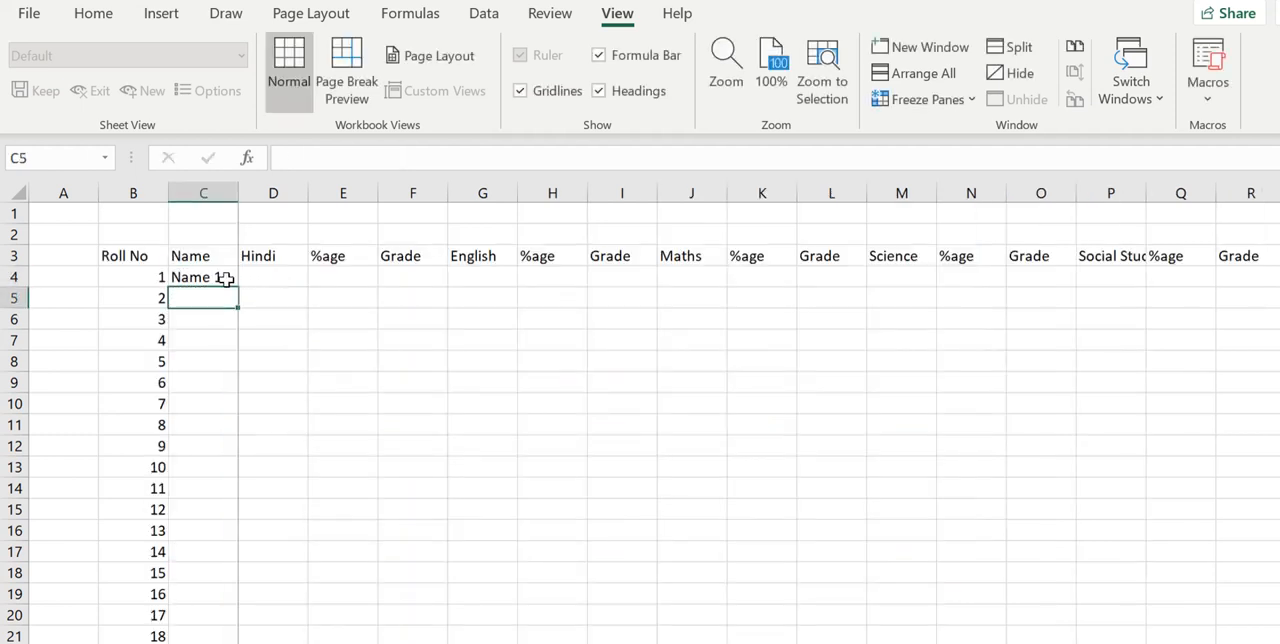
# - Try filling the name formula from cell C4 down to C29, and undo the fill
pyautogui.click(226, 279)
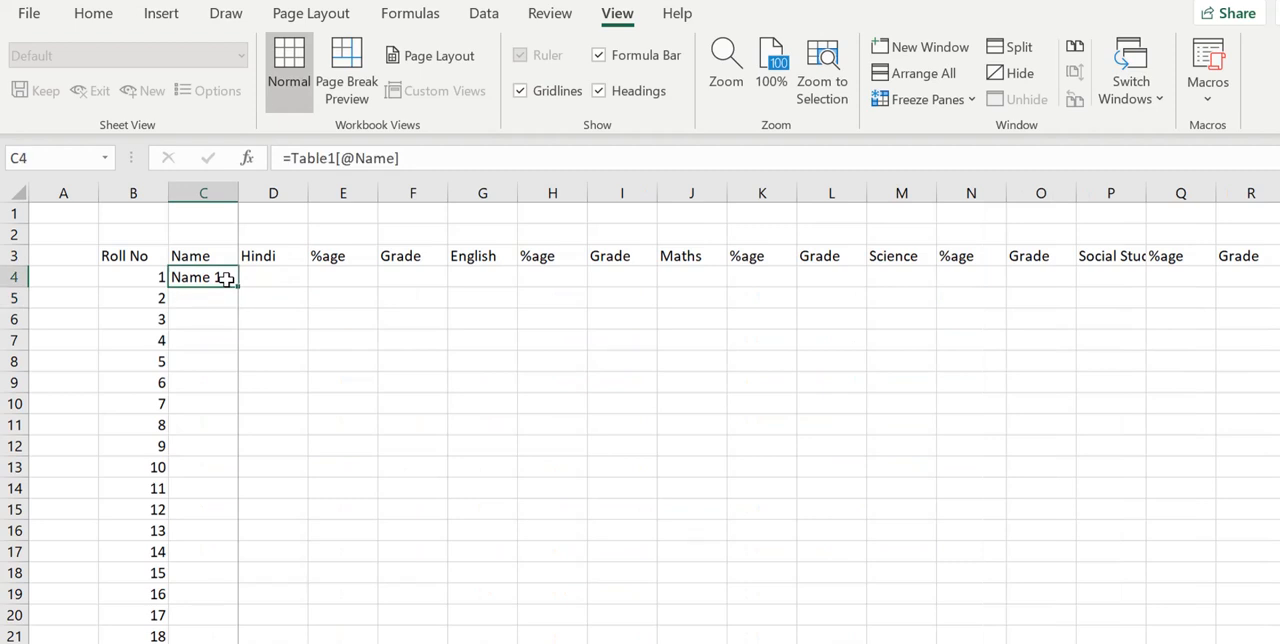
pyautogui.moveTo(240, 285)
pyautogui.mouseDown()
pyautogui.moveTo(250, 637)
pyautogui.moveTo(231, 579)
pyautogui.mouseUp()
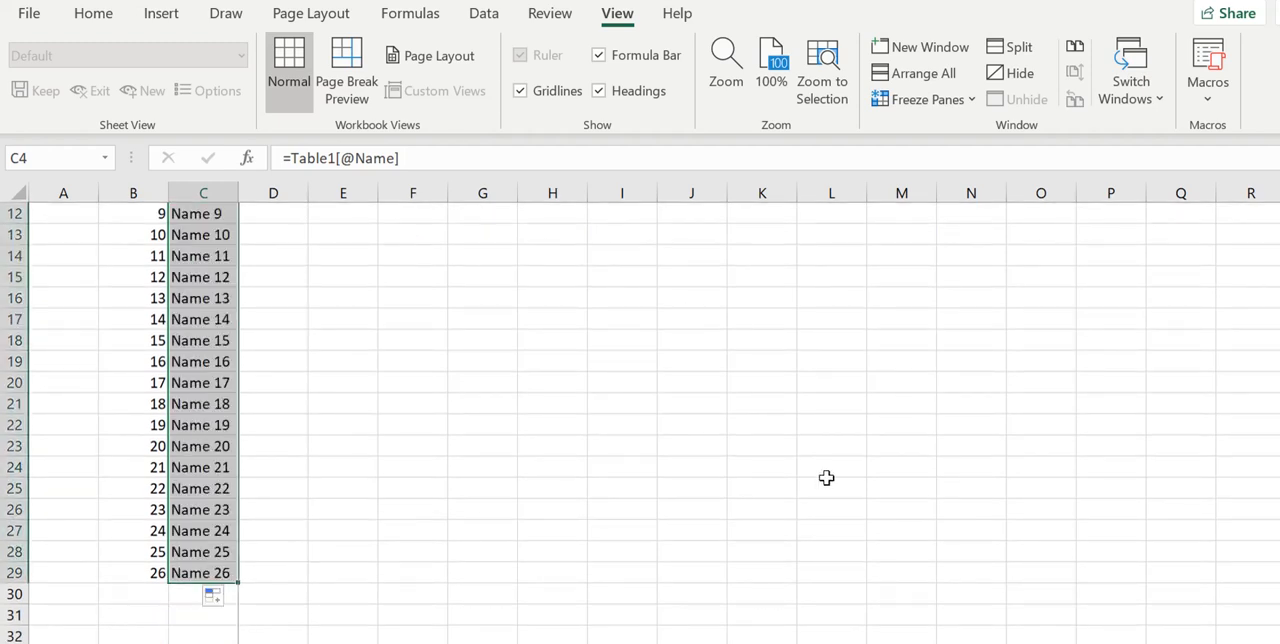
pyautogui.scroll(4, 640, 420)
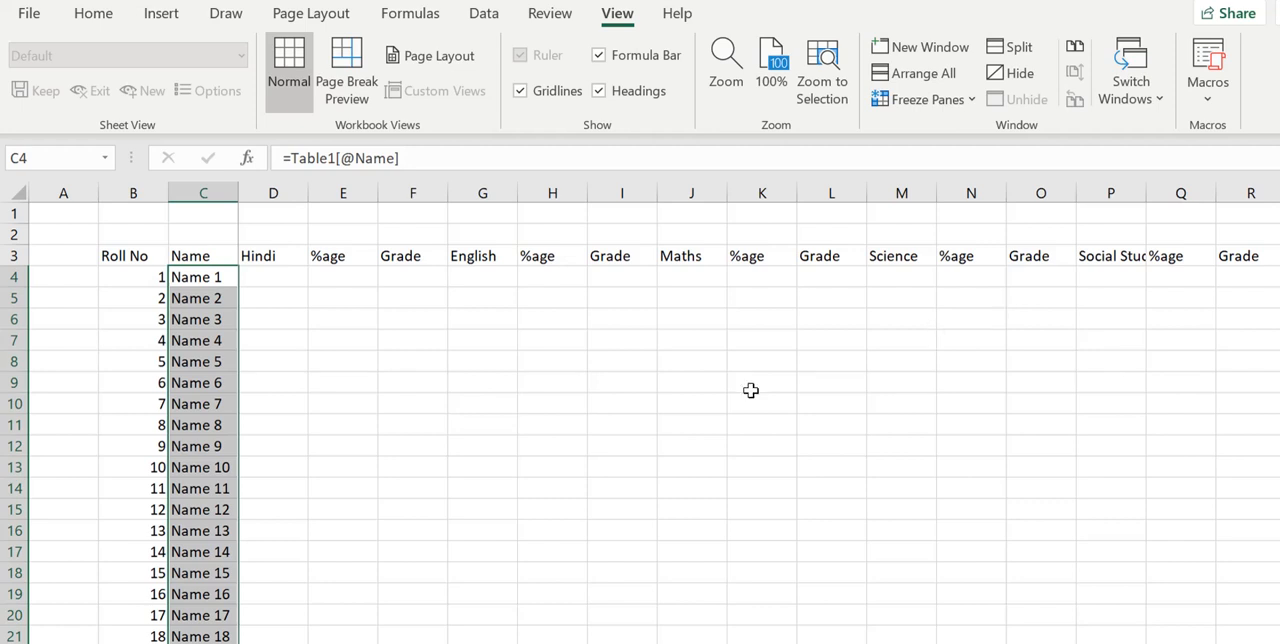
pyautogui.hotkey('ctrl', 'z')
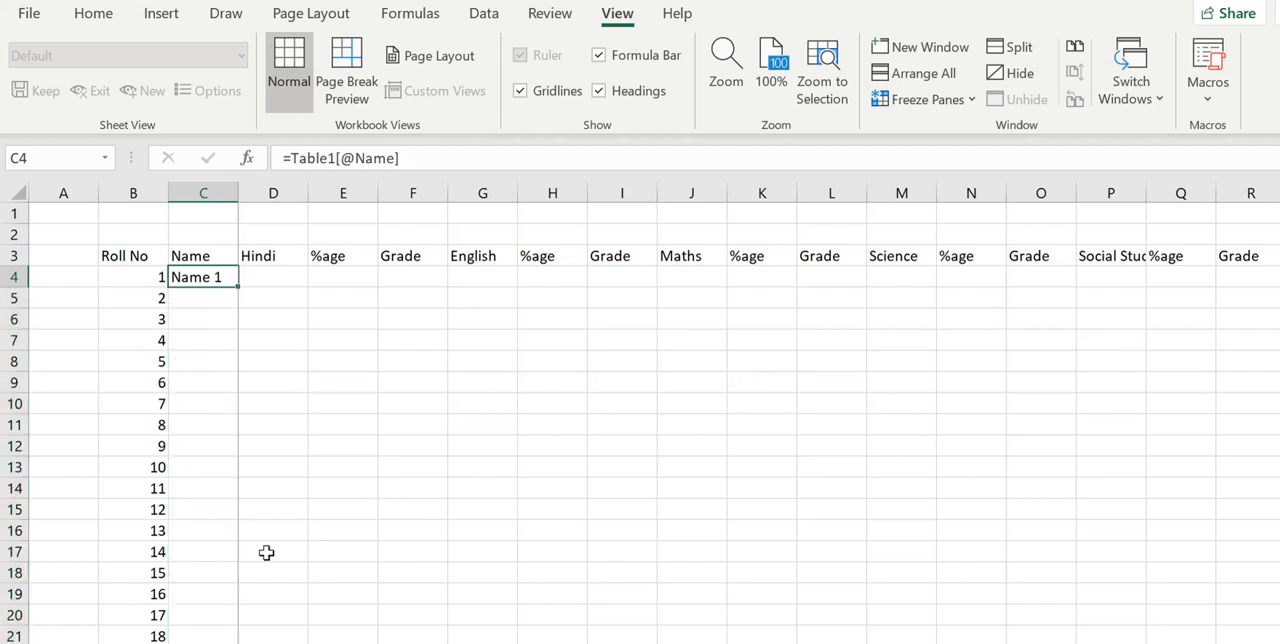
# - Copy the names D4:D29 from the Data sheet and paste them as links from cell C4 of the Marks sheet
pyautogui.click(200, 643)
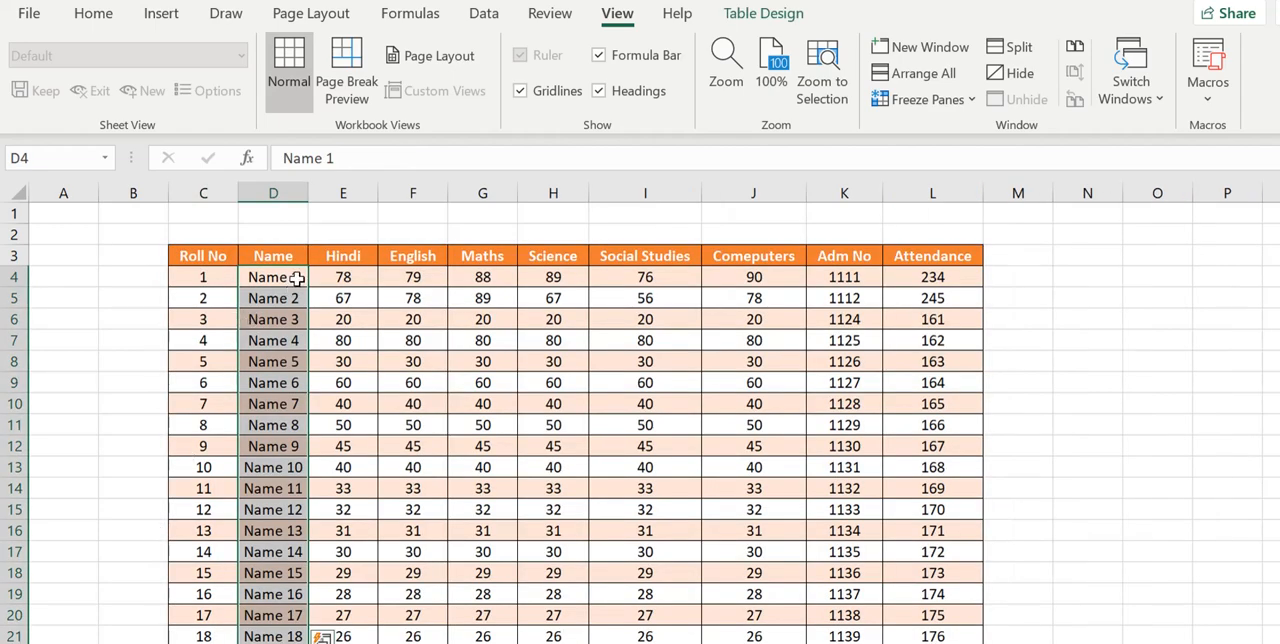
pyautogui.hotkey('ctrl', 'c')
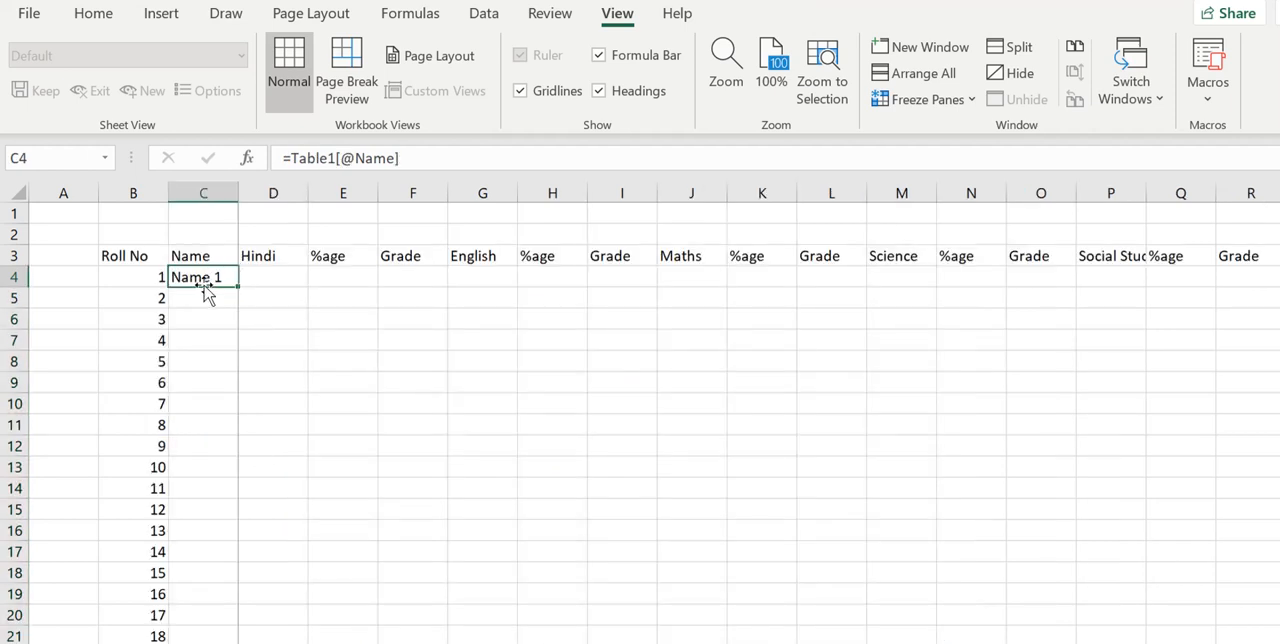
pyautogui.rightClick(203, 272)
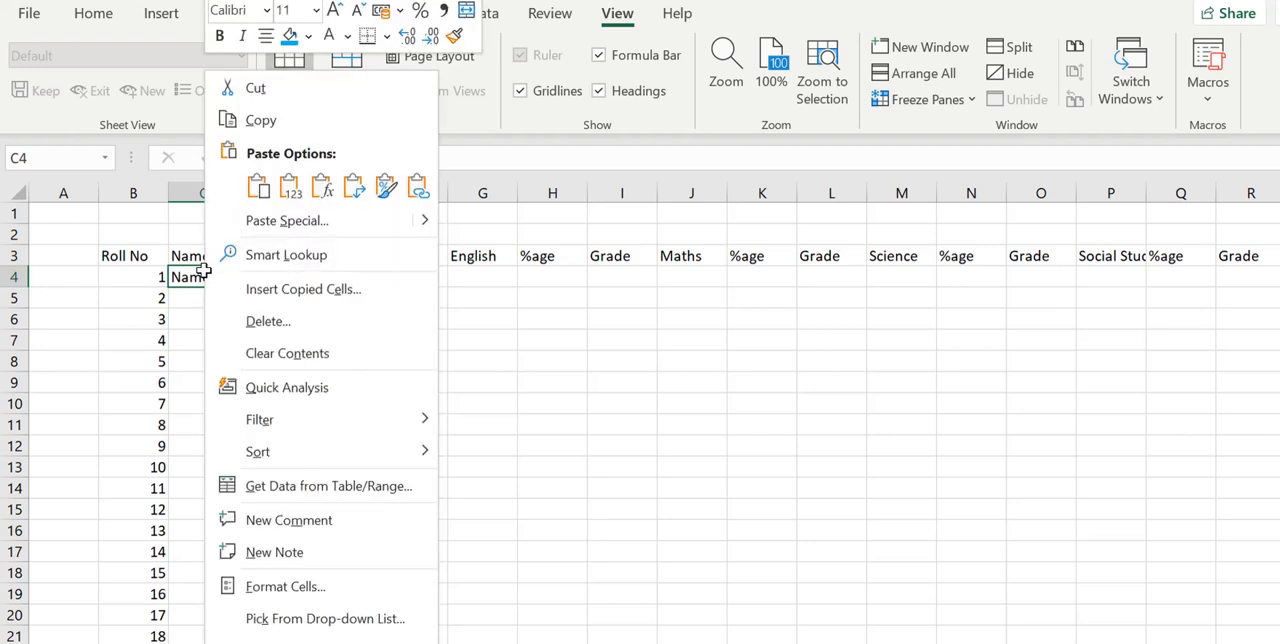
pyautogui.click(418, 187)
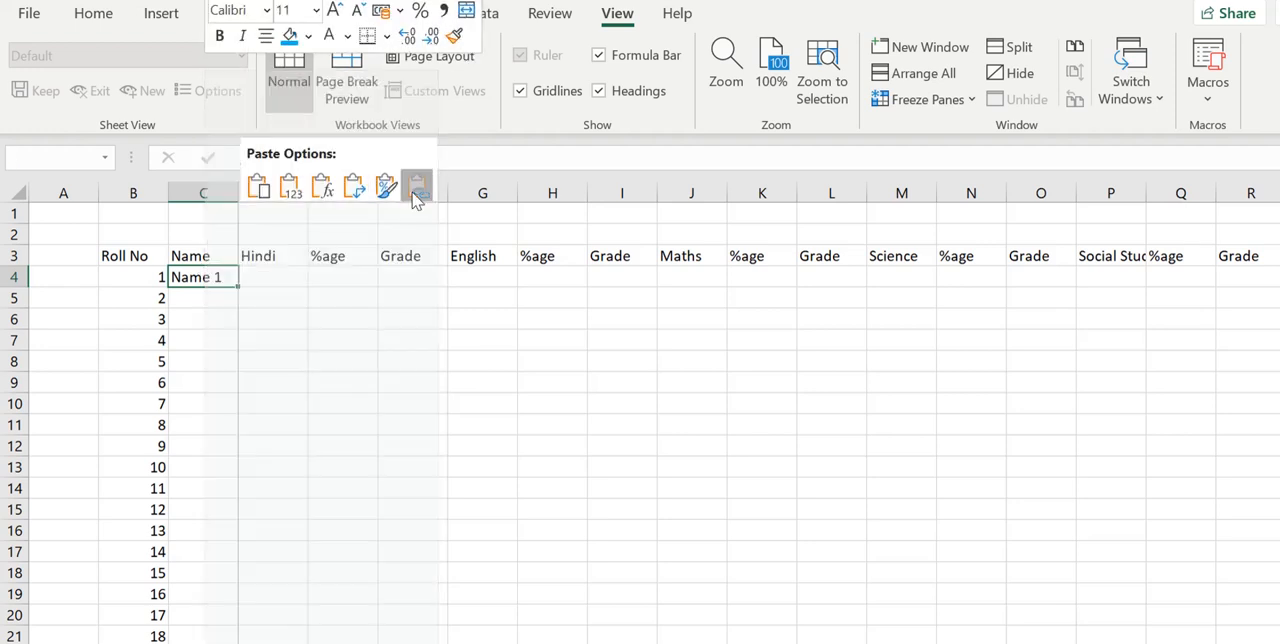
pyautogui.click(220, 295)
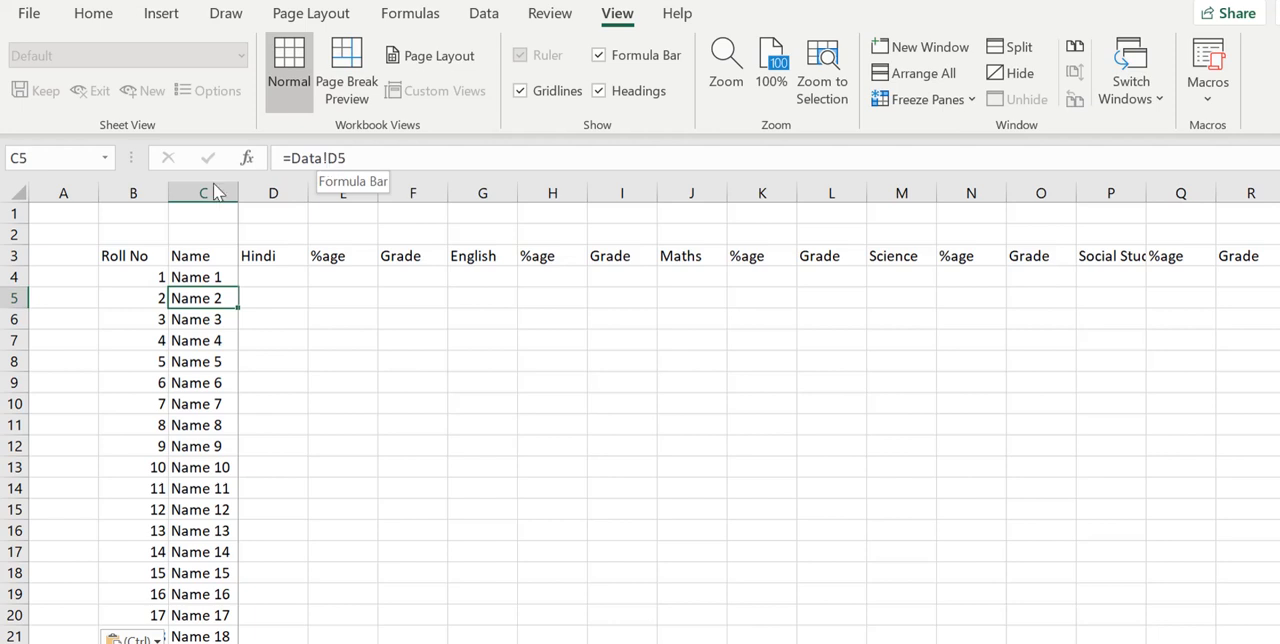
# - Change the formula in cell C4 to =IF(Data!D4="","",Data!D4) so that a blank source name gives an empty cell
pyautogui.click(192, 280)
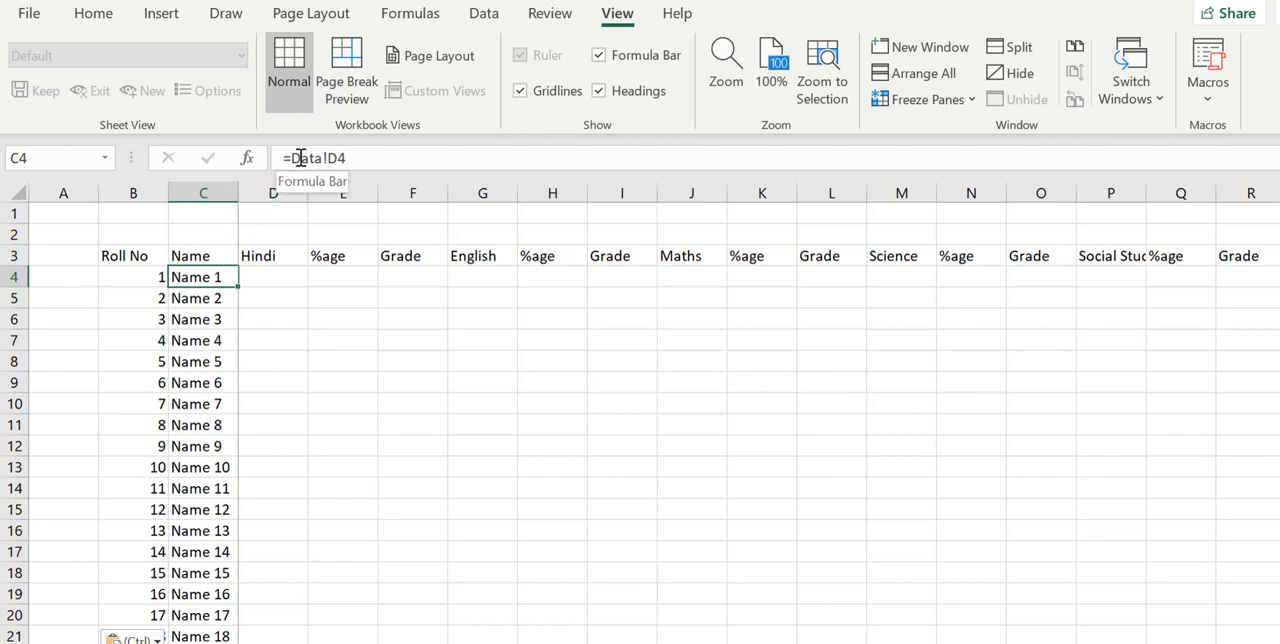
pyautogui.click(286, 160)
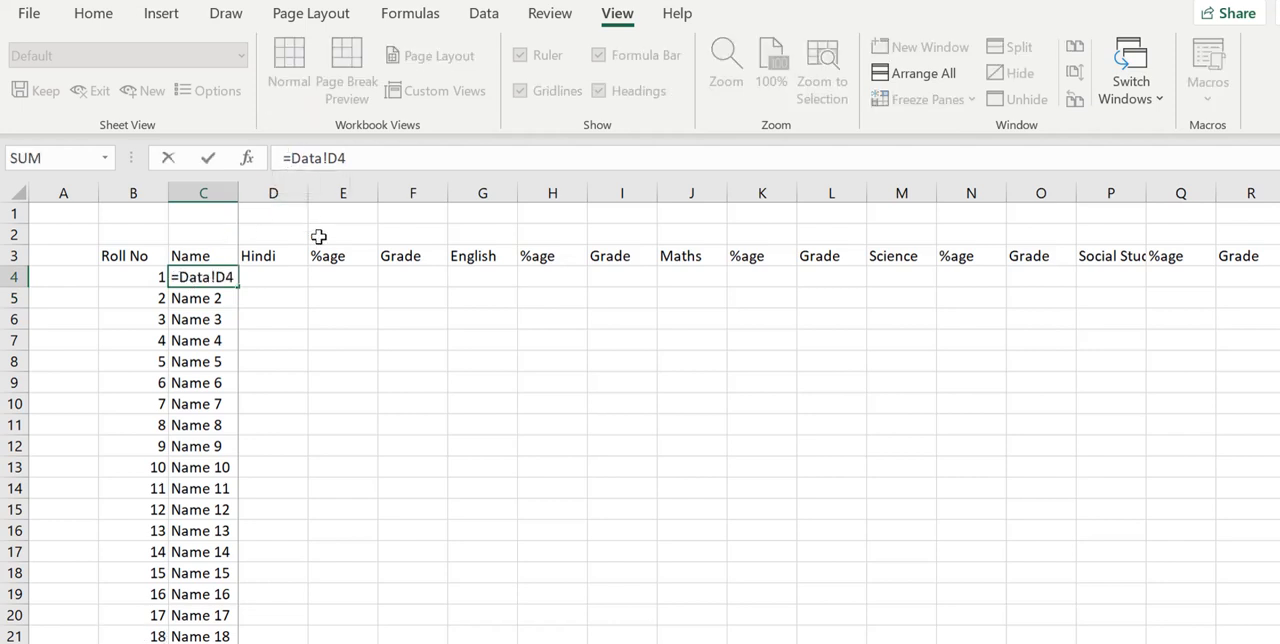
pyautogui.write('if(')
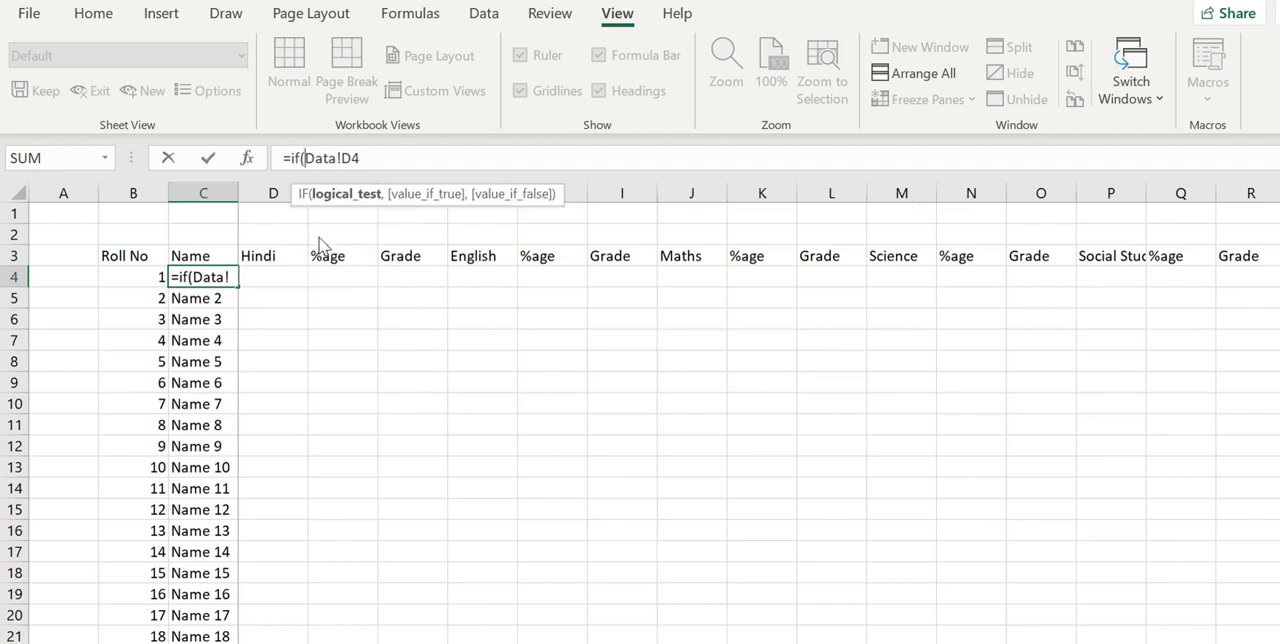
pyautogui.click(399, 148)
pyautogui.write('="","')
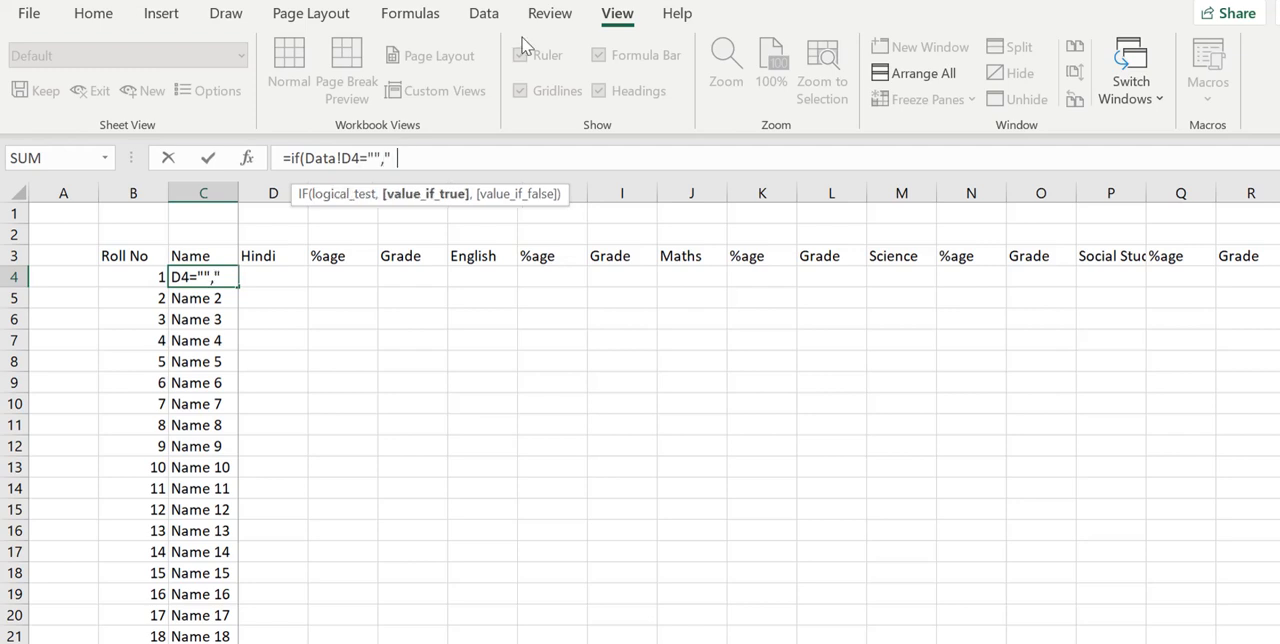
pyautogui.write('",')
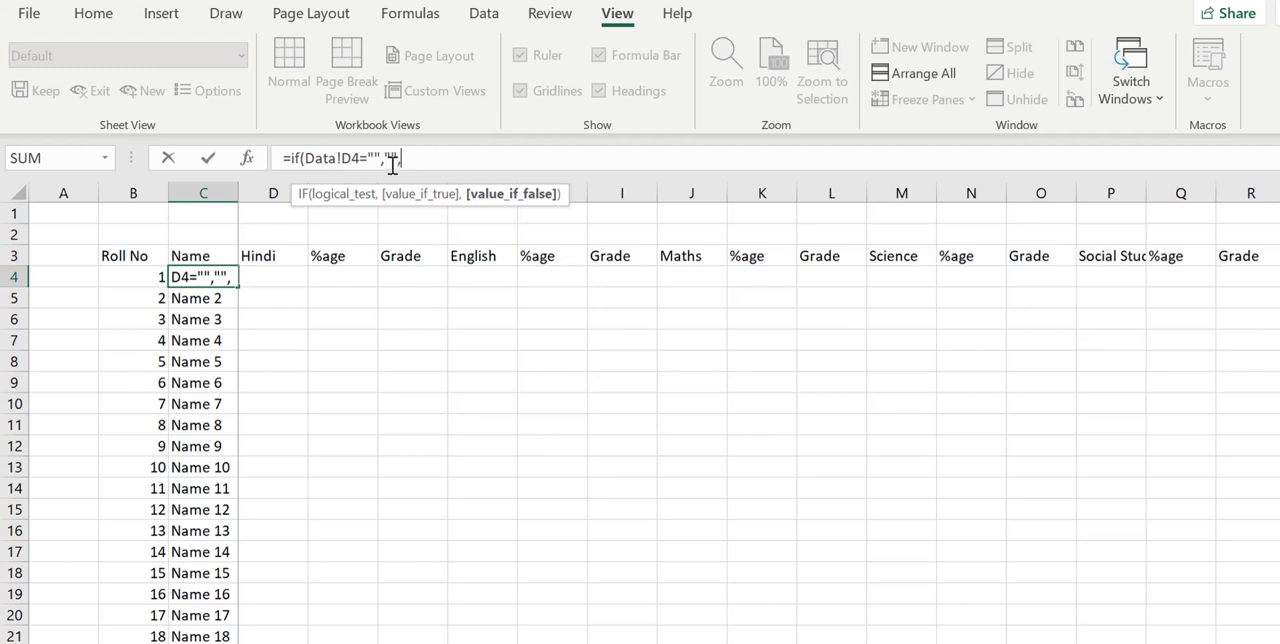
pyautogui.moveTo(359, 158); pyautogui.dragTo(308, 165)
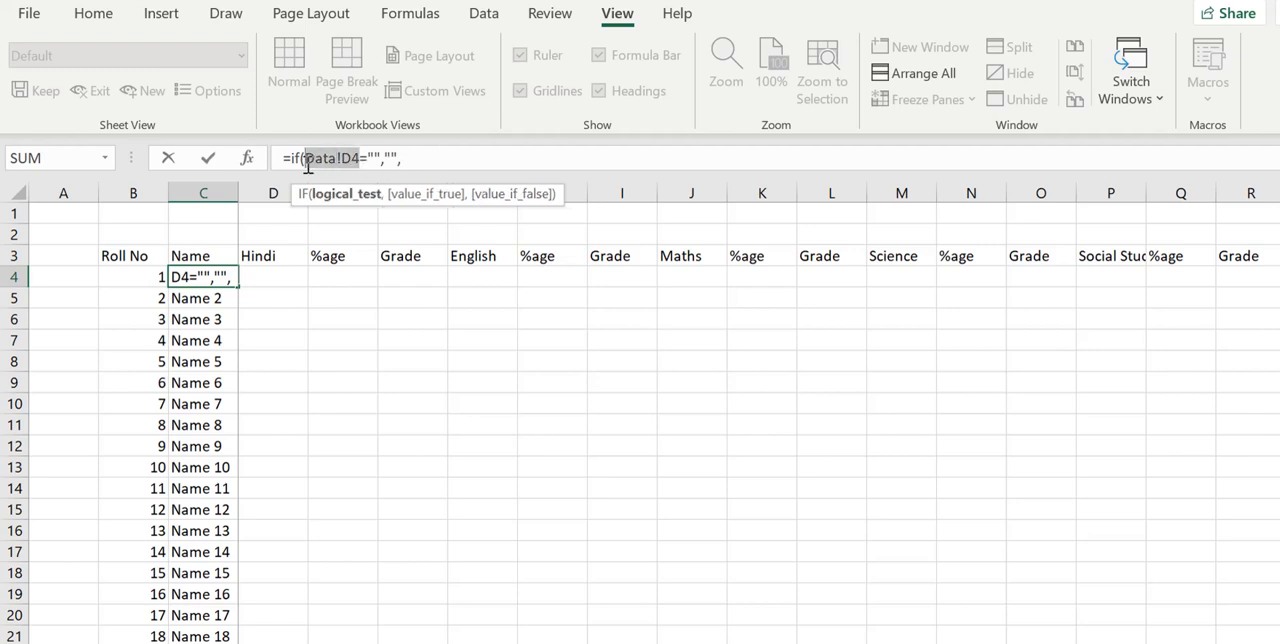
pyautogui.click(428, 160)
pyautogui.write('V')
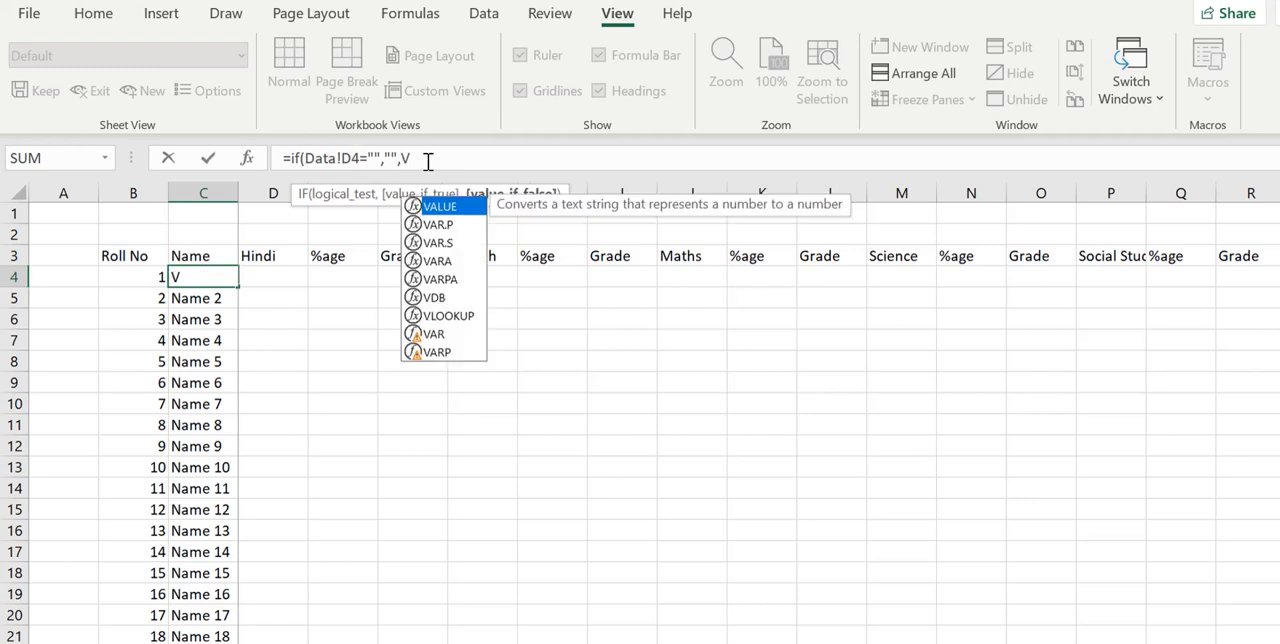
pyautogui.press('BackSpace')
pyautogui.hotkey('ctrl', 'v')
pyautogui.write(')')
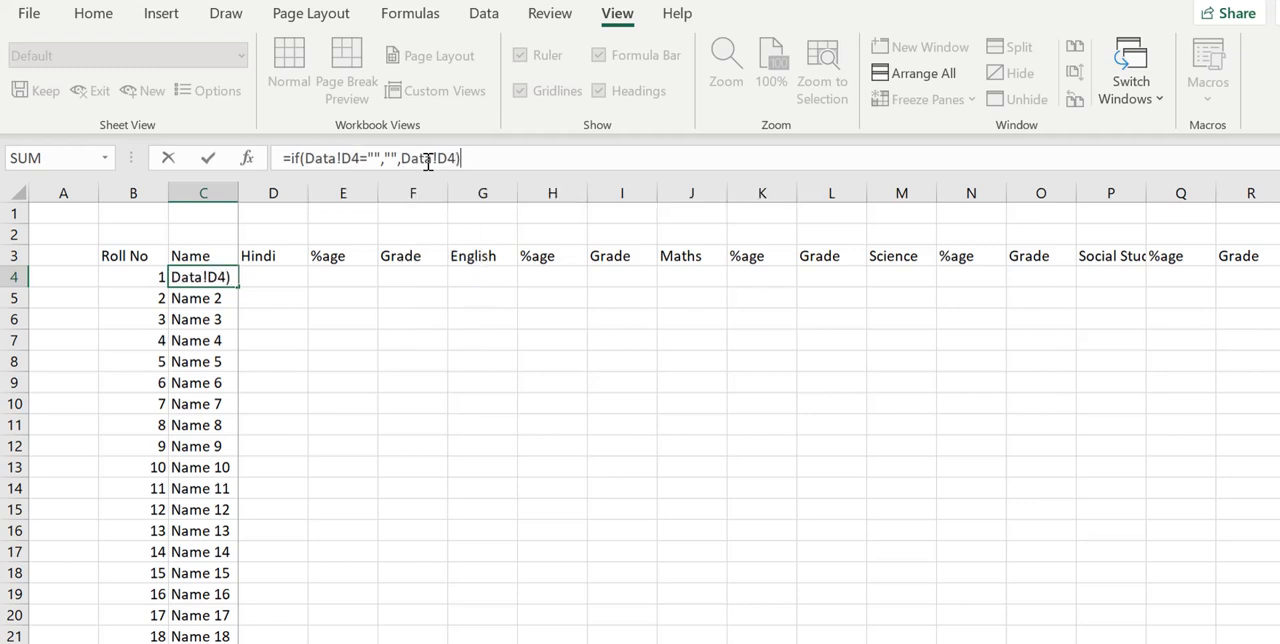
pyautogui.press('Return')
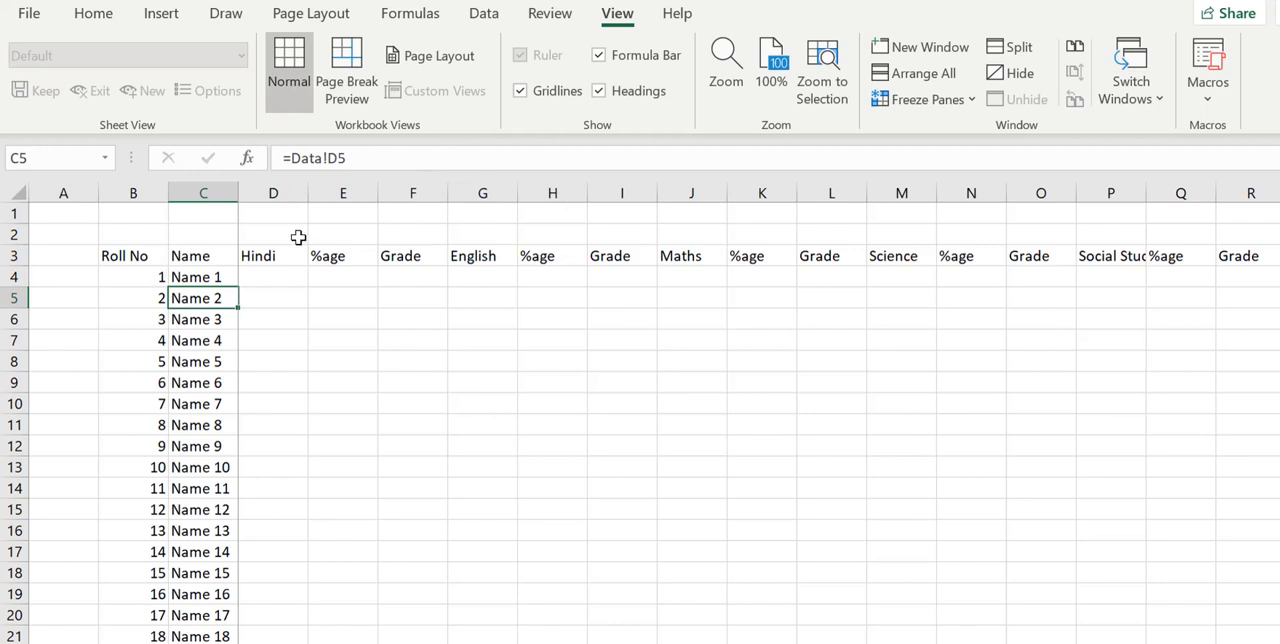
# - Set the value-if-true argument of the IF formula in cell C4 to "N/A"
pyautogui.click(229, 278)
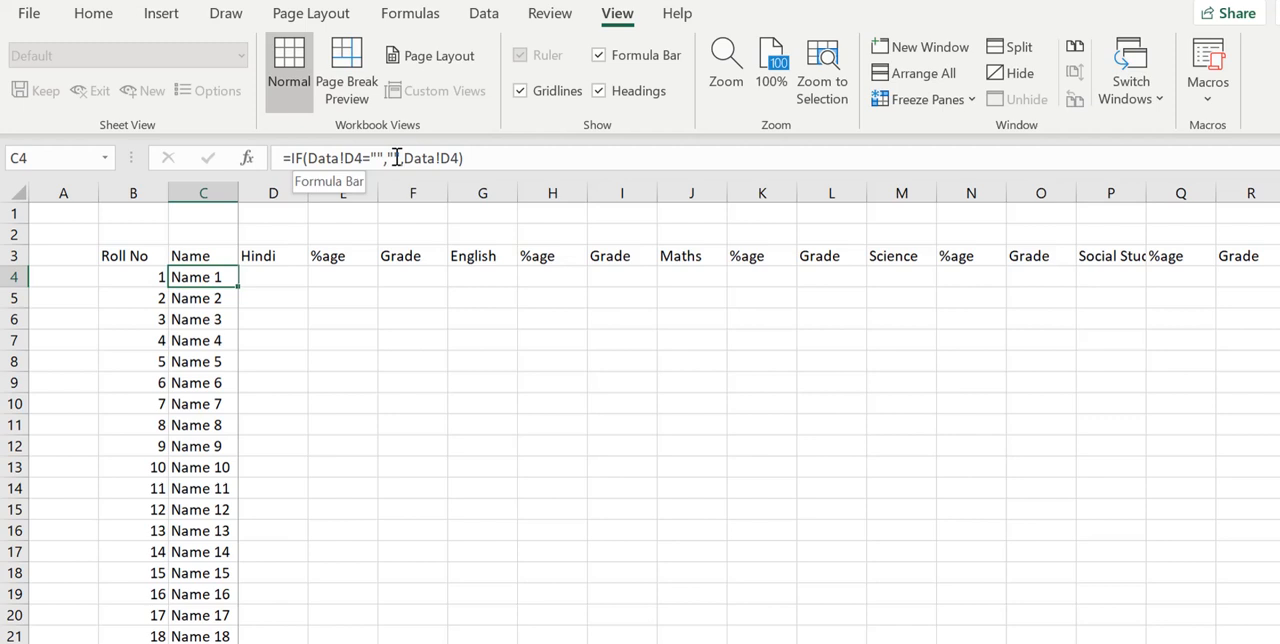
pyautogui.click(396, 158)
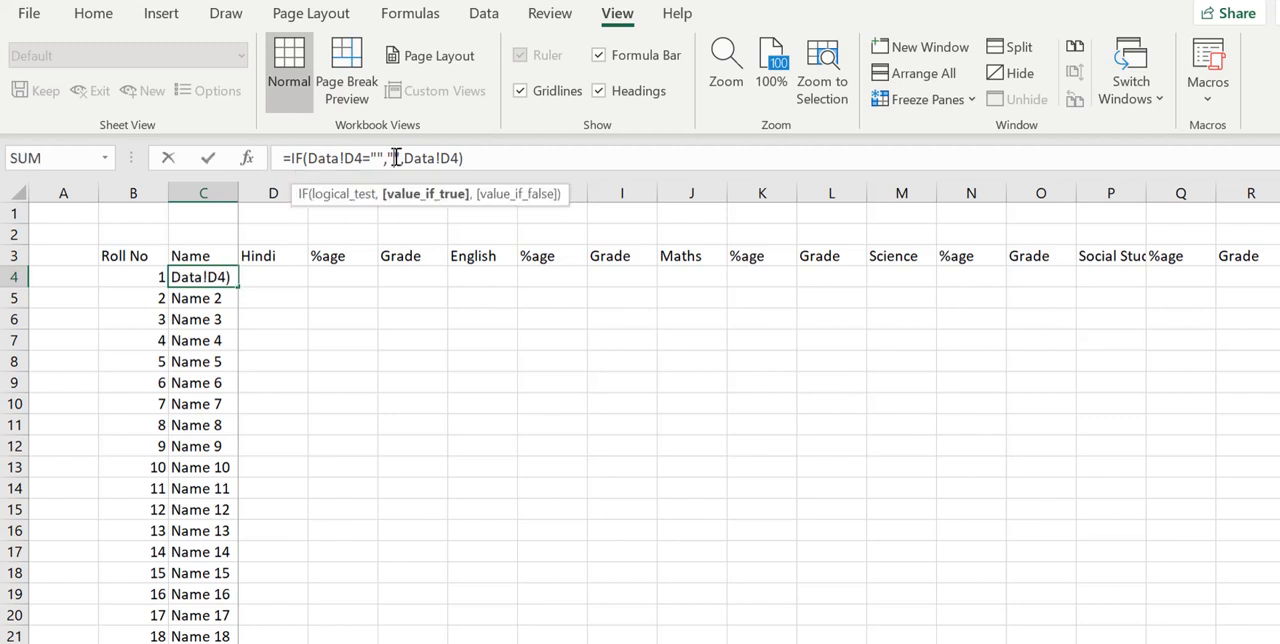
pyautogui.write('N/')
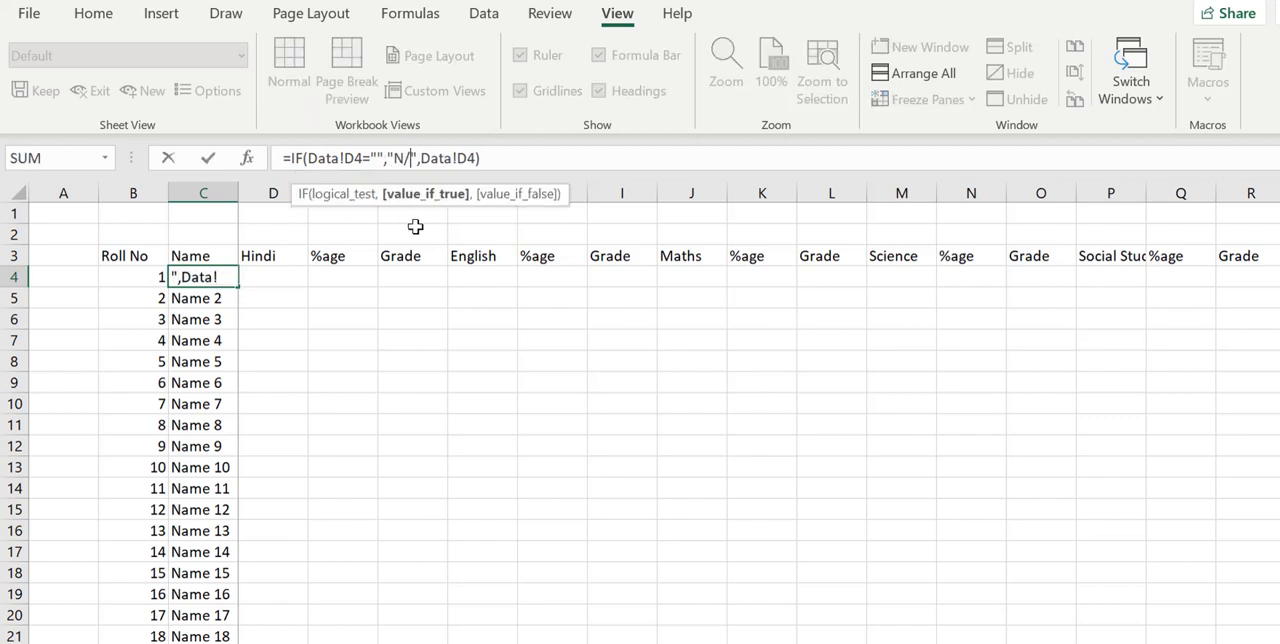
pyautogui.write('A')
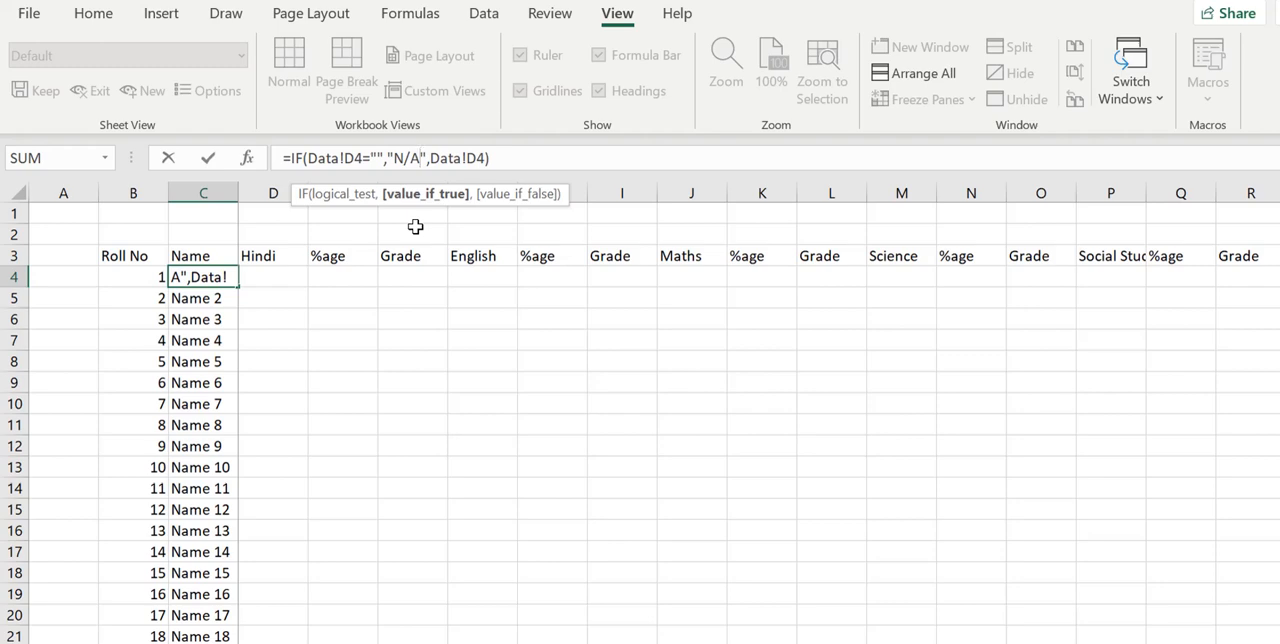
pyautogui.press('Return')
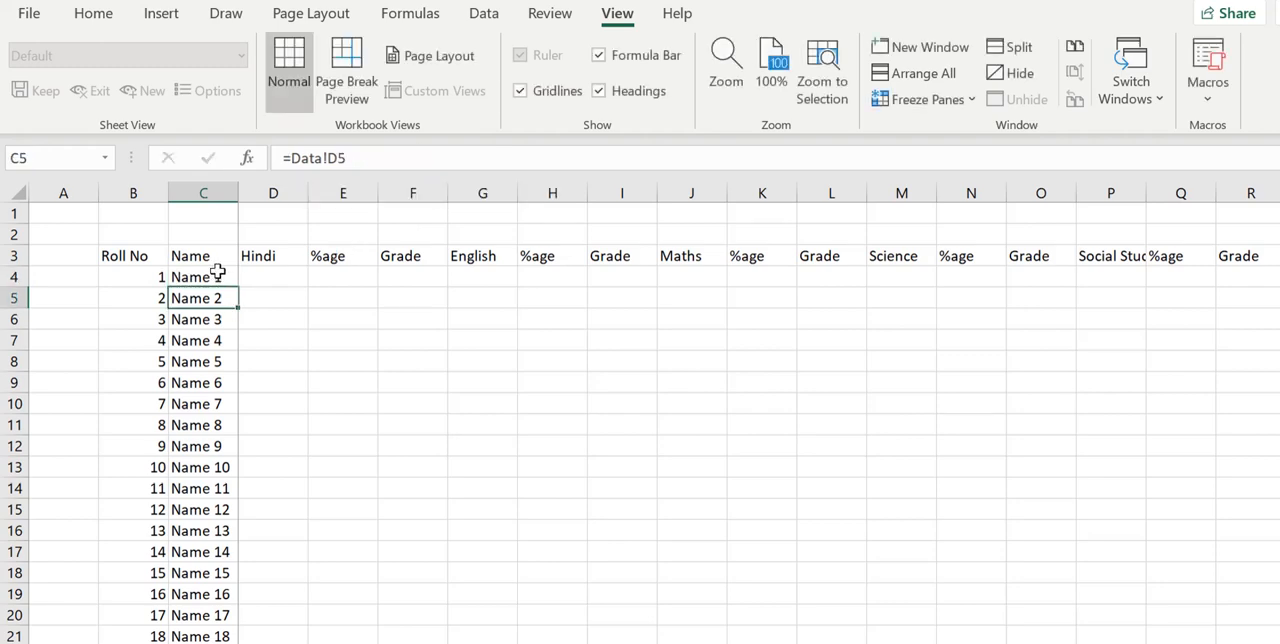
# - Test the C4 formula by clearing the name in Data sheet cell D4 and checking the Marks sheet, and restore the name
pyautogui.click(205, 642)
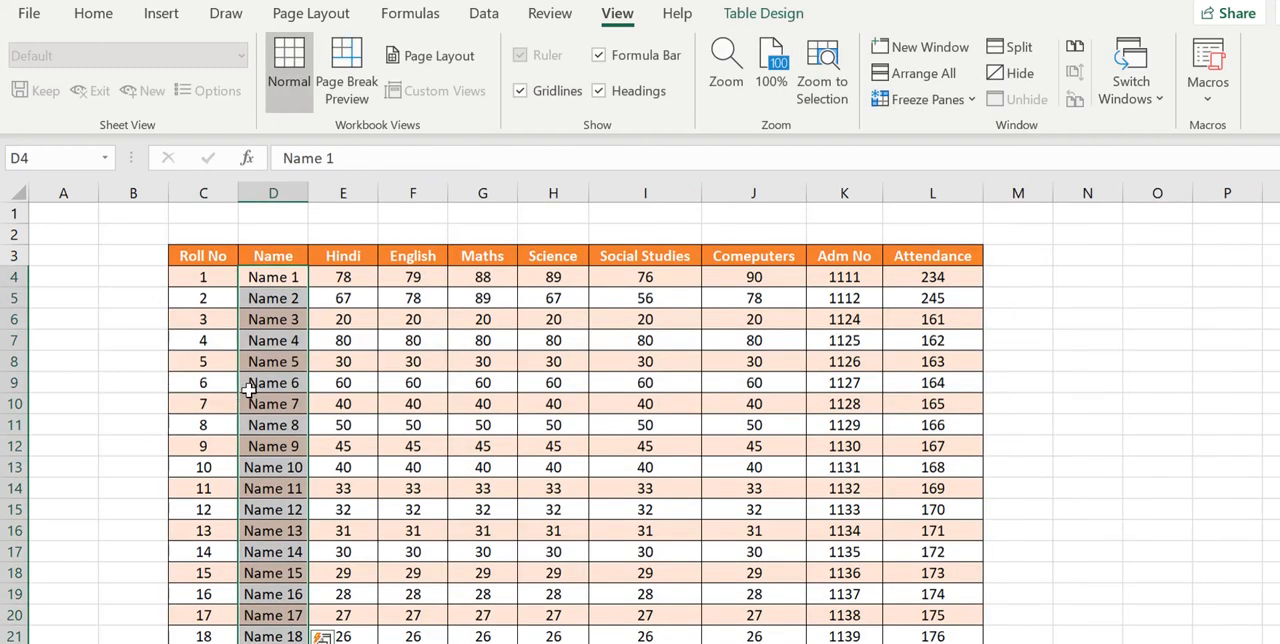
pyautogui.click(285, 284)
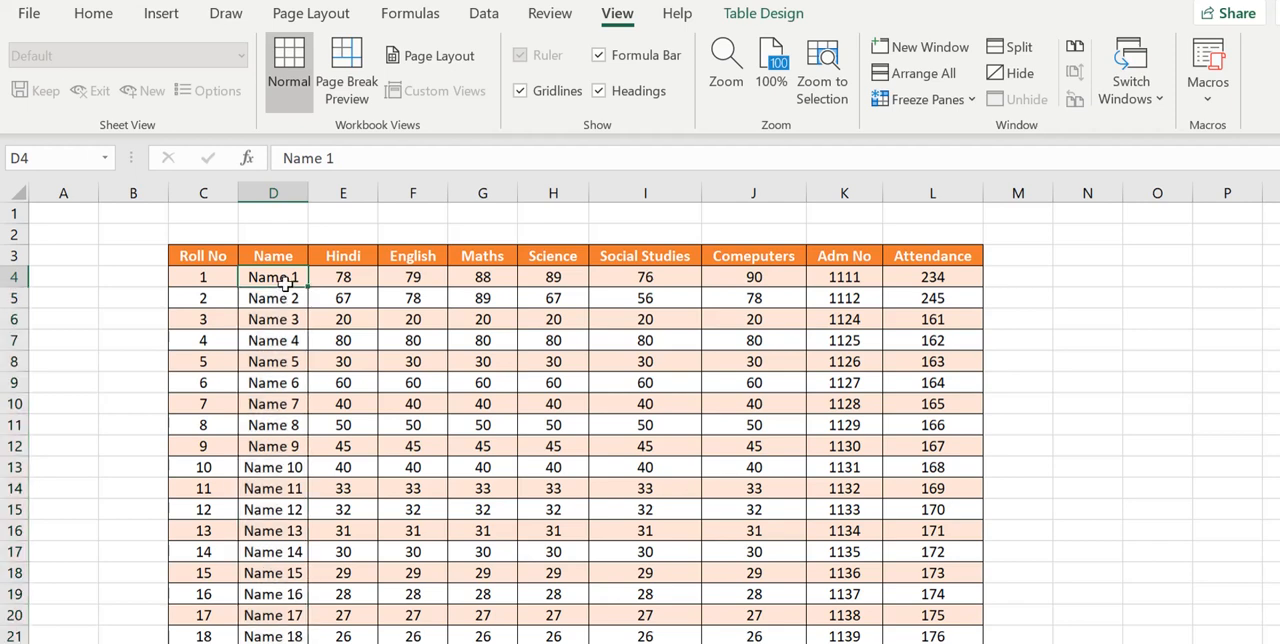
pyautogui.press('Delete')
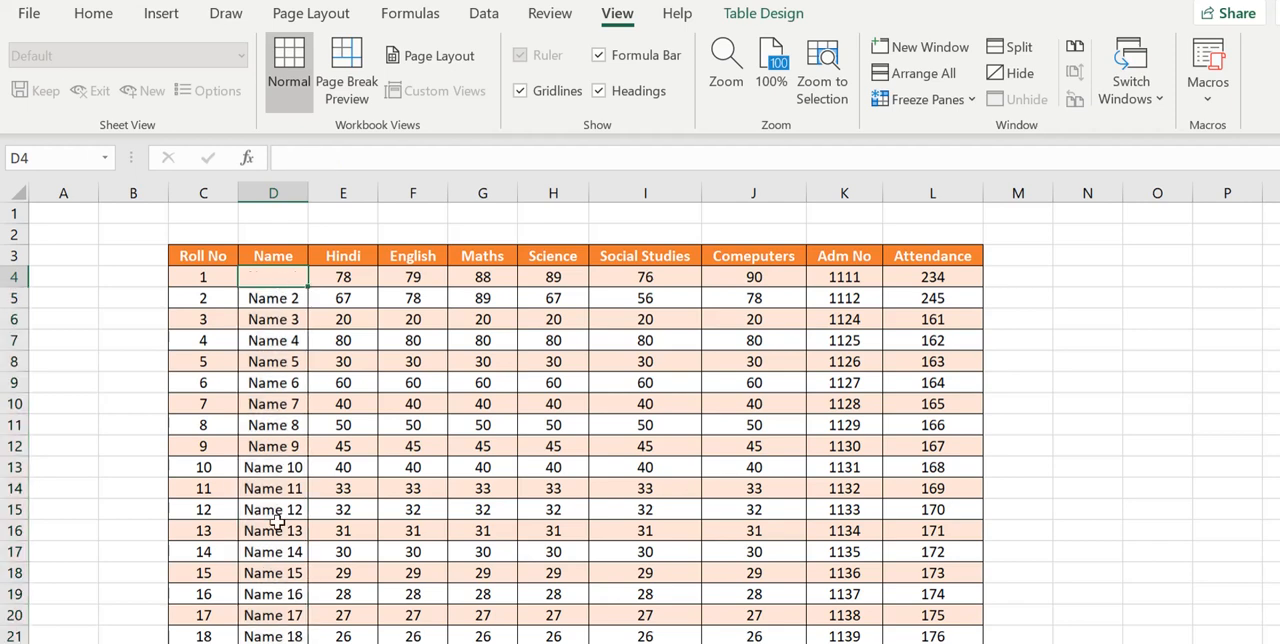
pyautogui.click(275, 642)
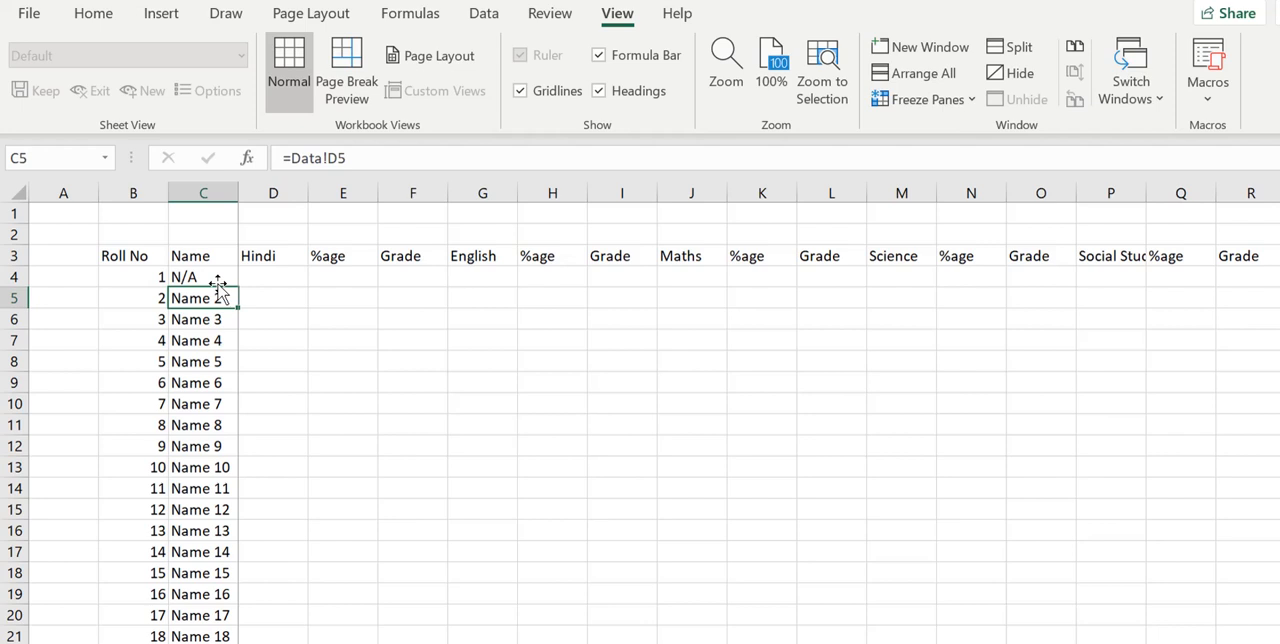
pyautogui.hotkey('ctrl', 'pageup')
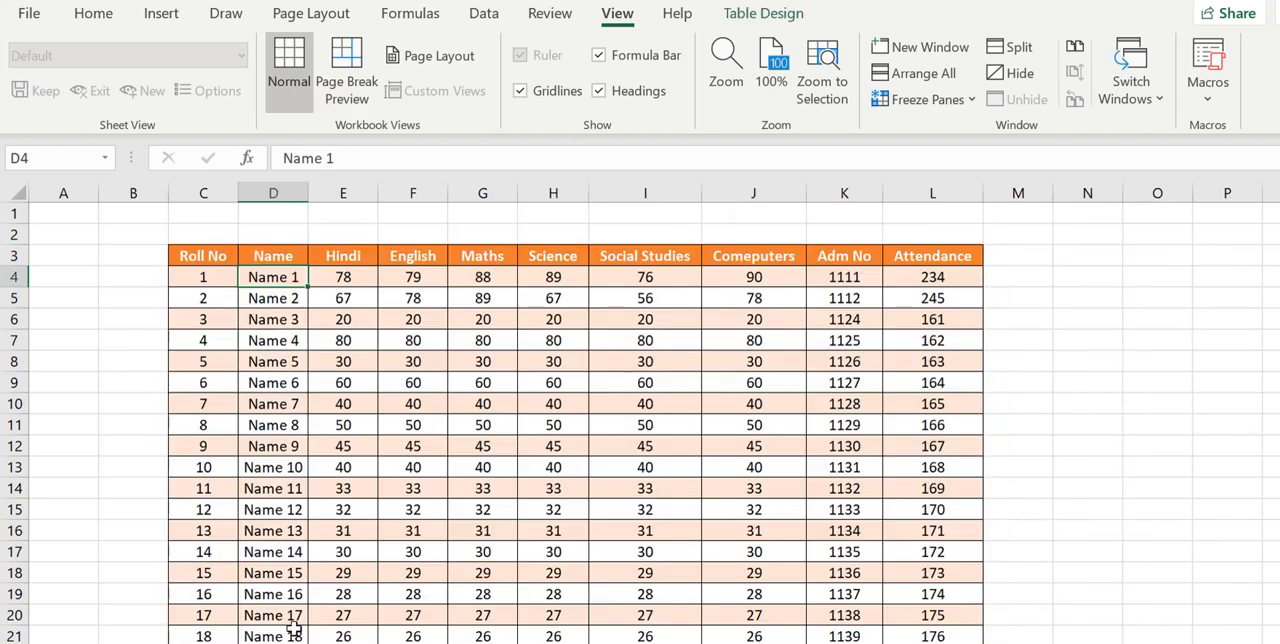
pyautogui.hotkey('ctrl', 'pagedown')
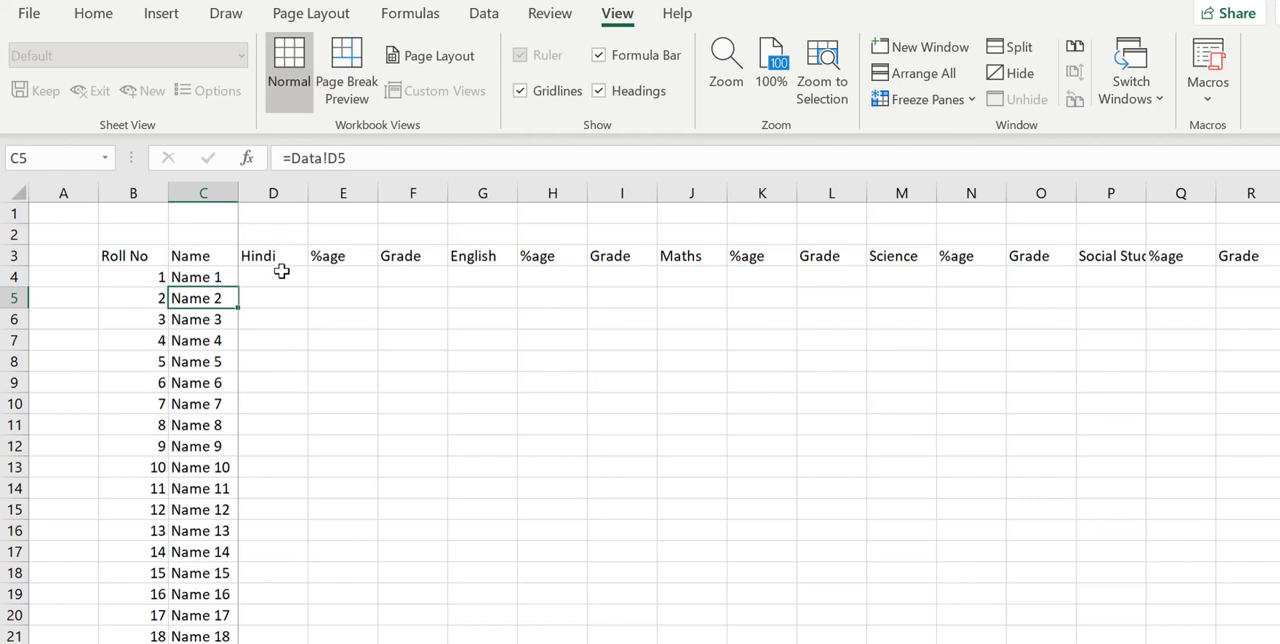
pyautogui.click(282, 271)
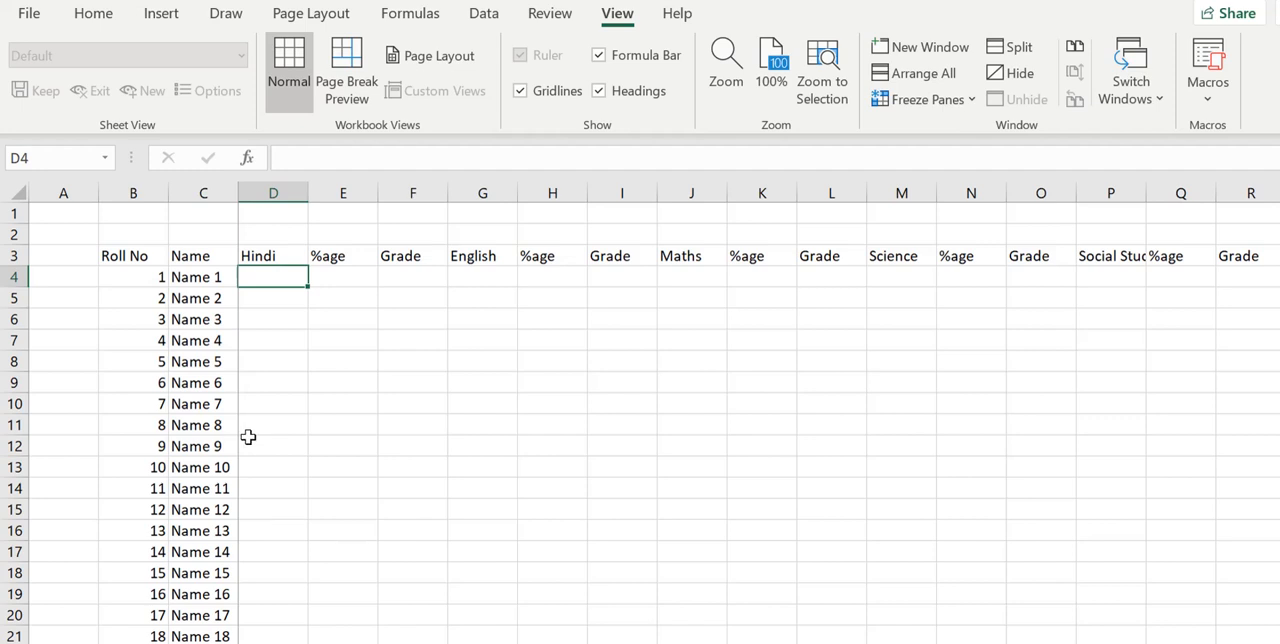
pyautogui.write('=if')
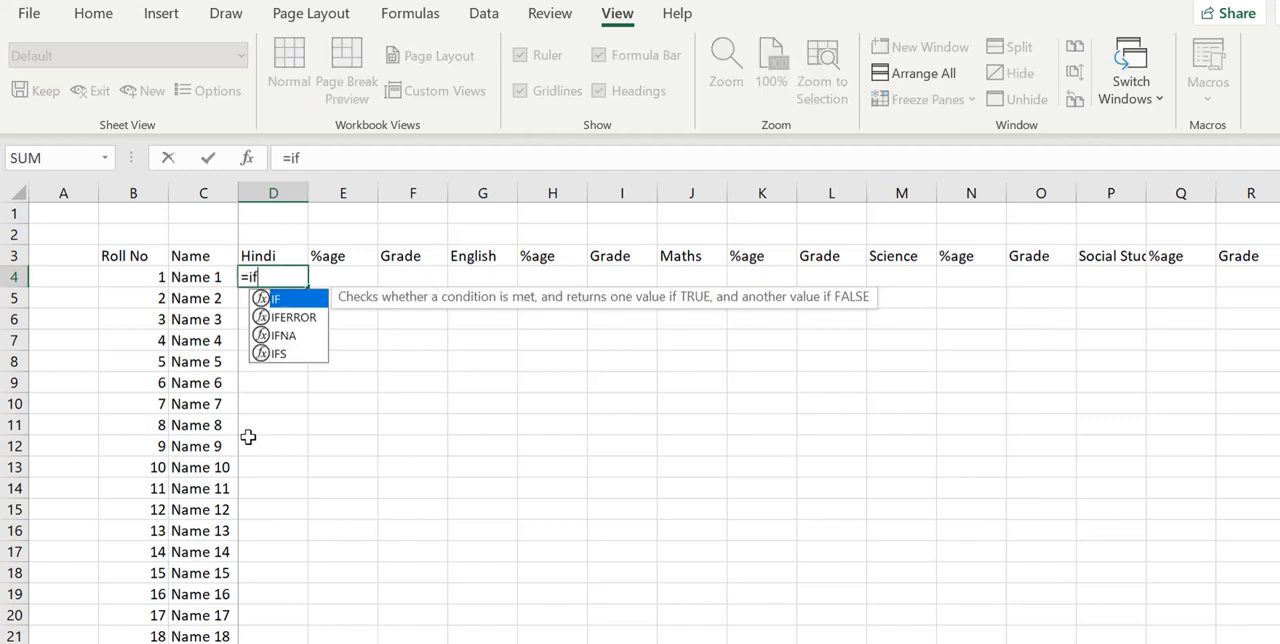
pyautogui.write('(')
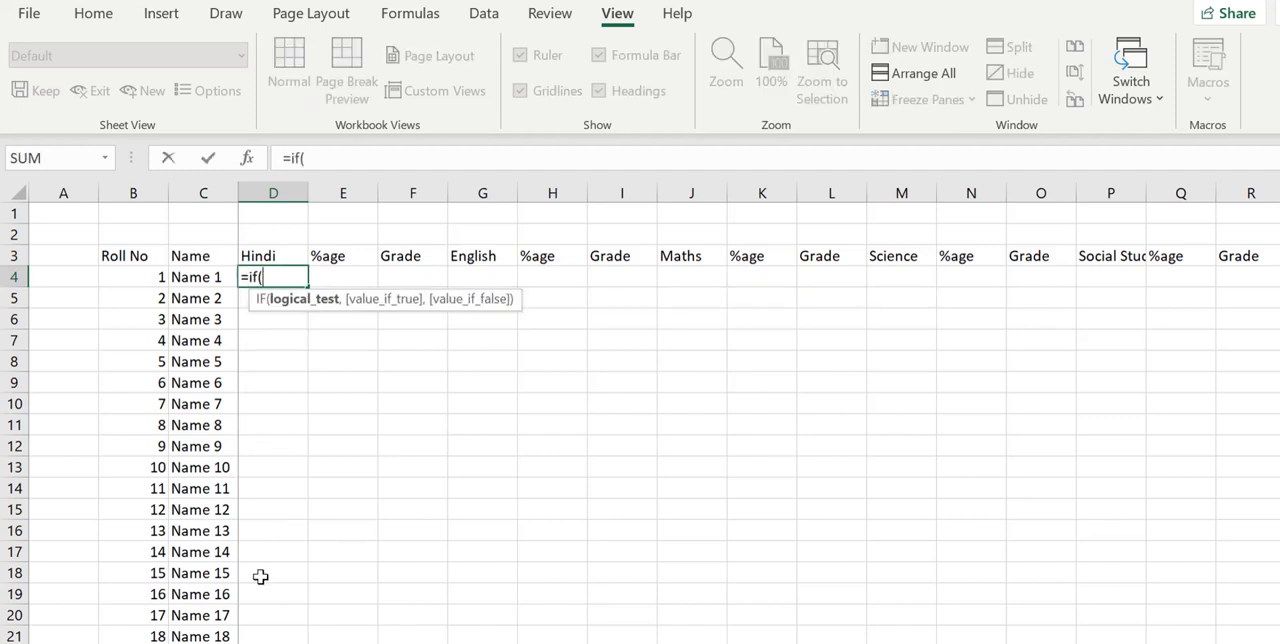
pyautogui.hotkey('ctrl', 'pagedown')
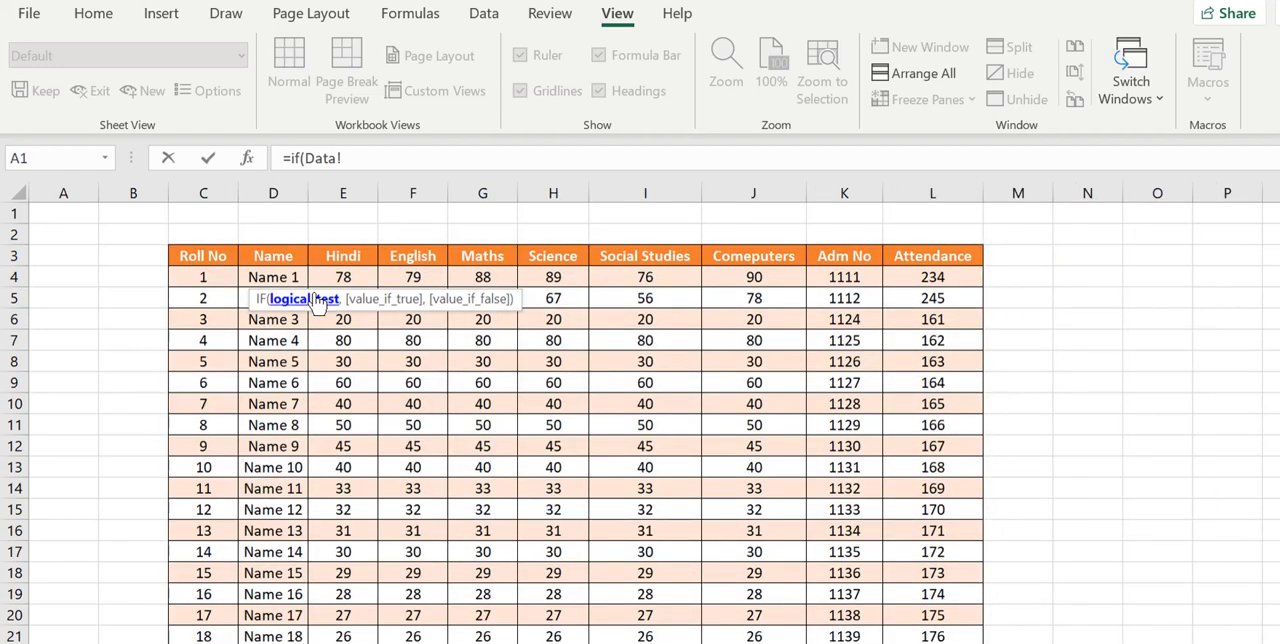
pyautogui.click(338, 280)
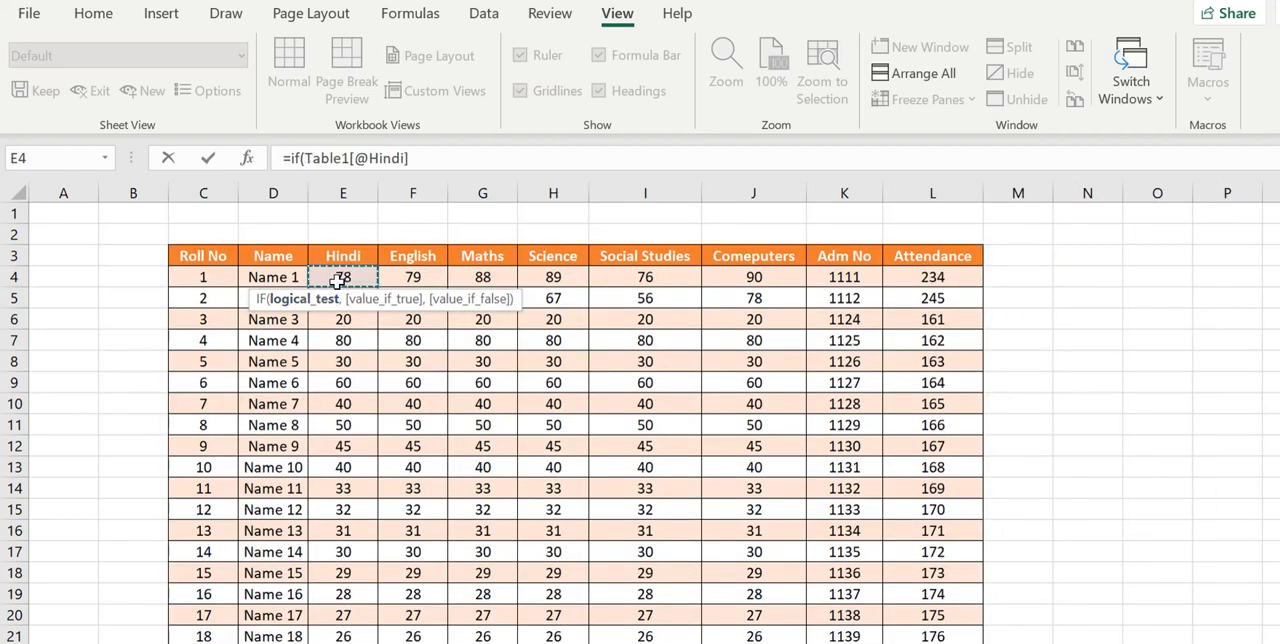
pyautogui.click(430, 155)
pyautogui.write('=')
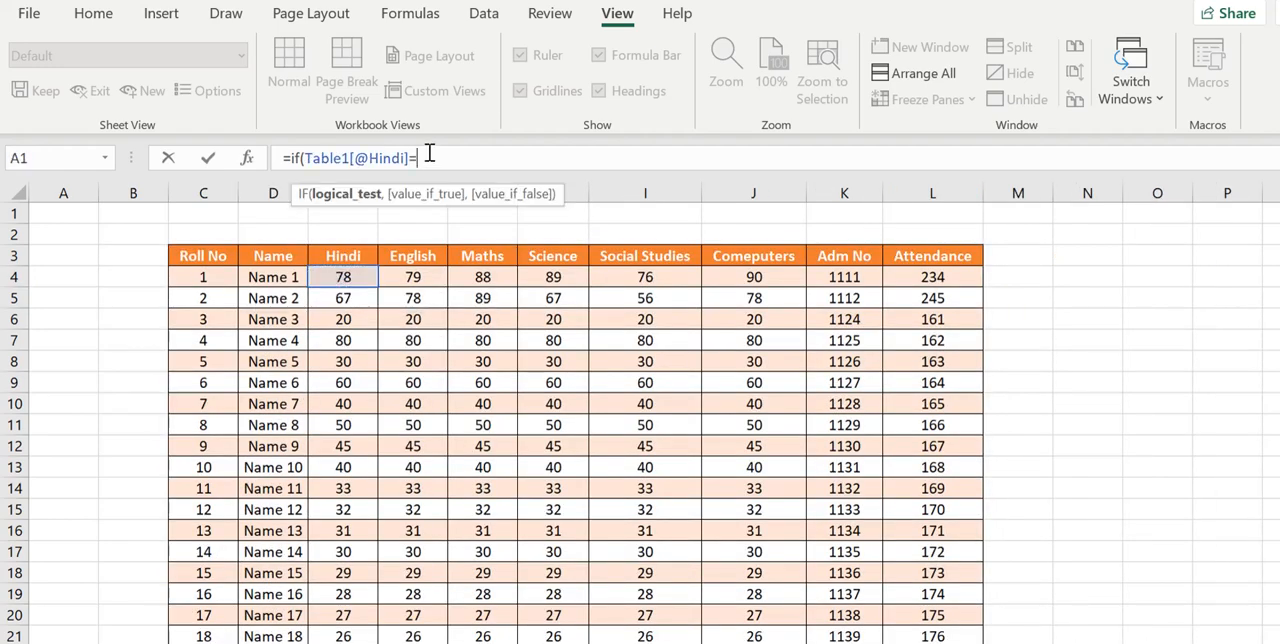
pyautogui.write('"",')
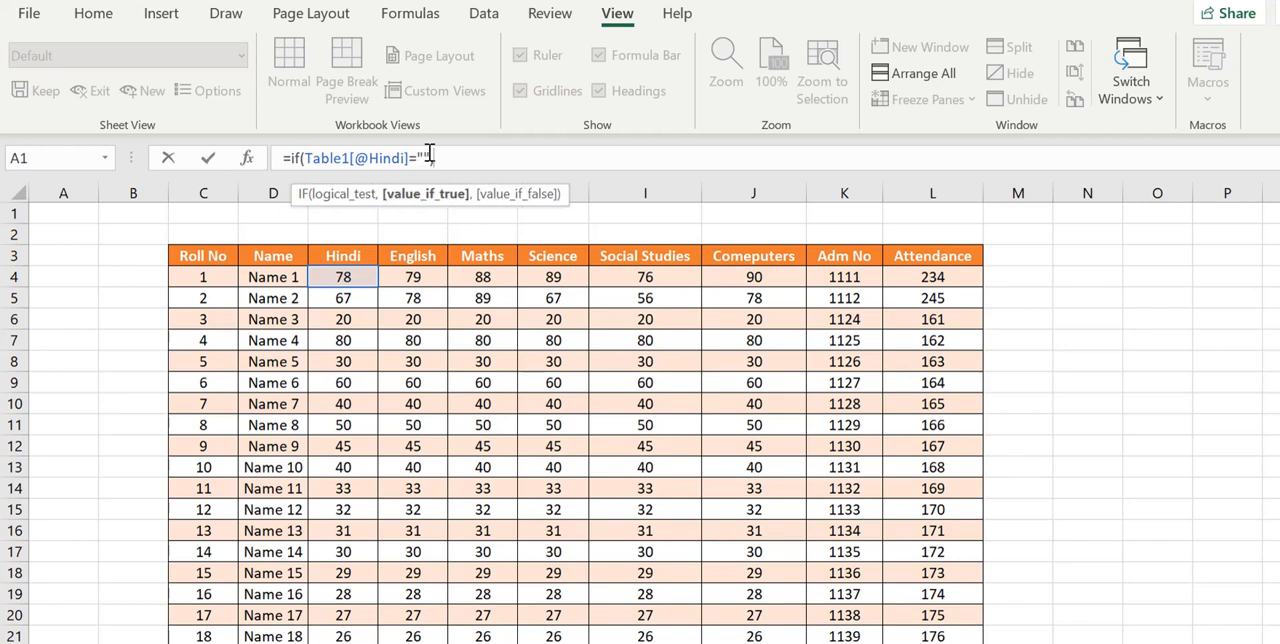
pyautogui.write('"",')
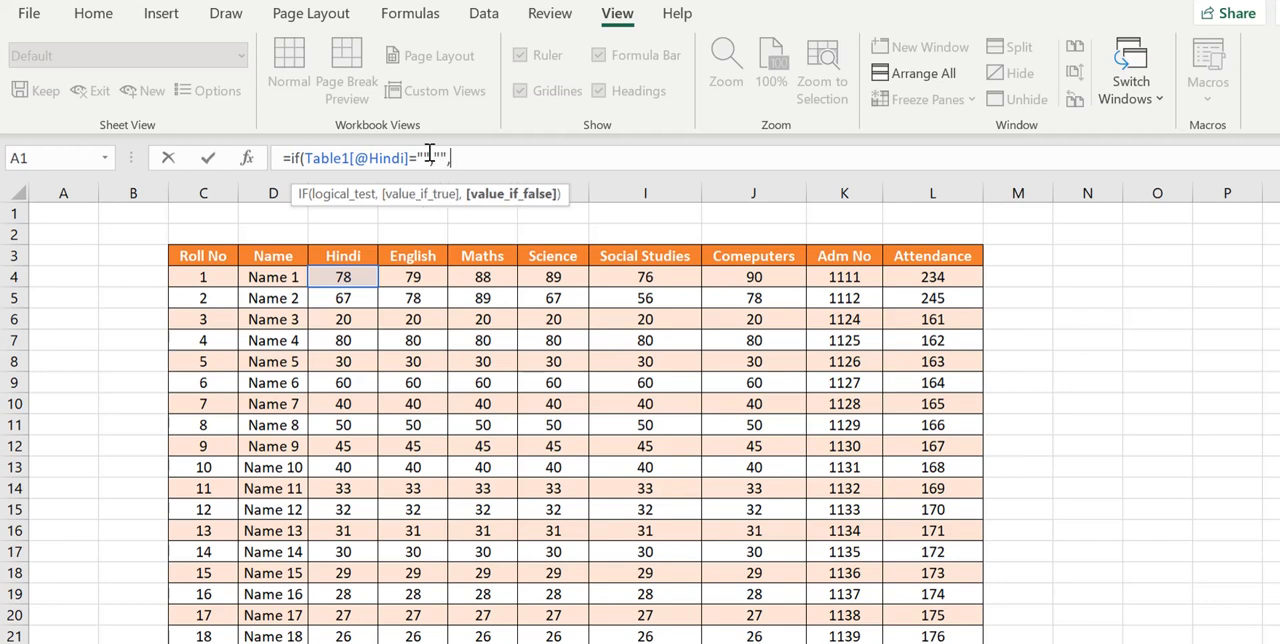
pyautogui.click(326, 281)
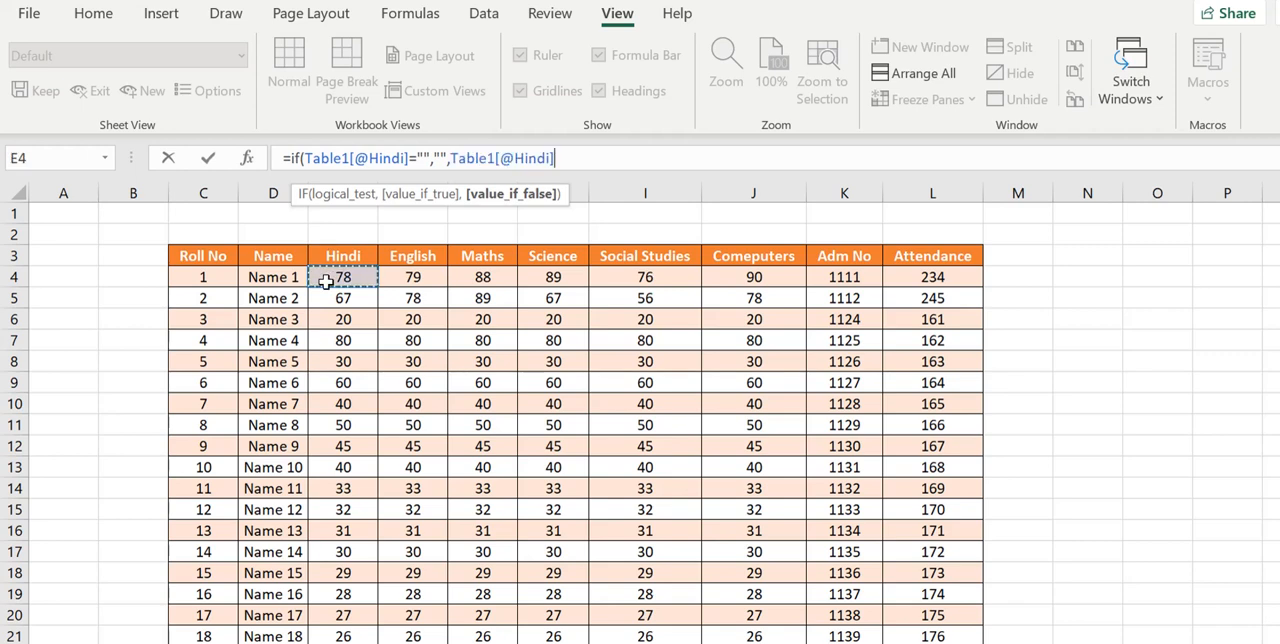
pyautogui.write(')')
pyautogui.press('Return')
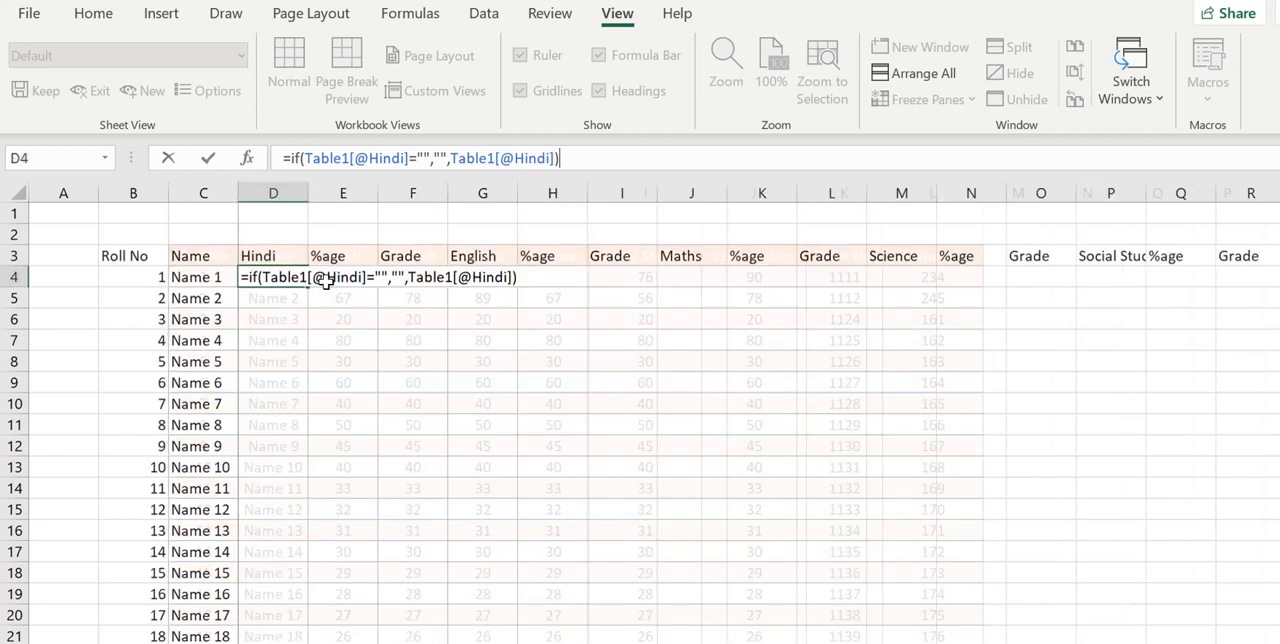
pyautogui.click(300, 281)
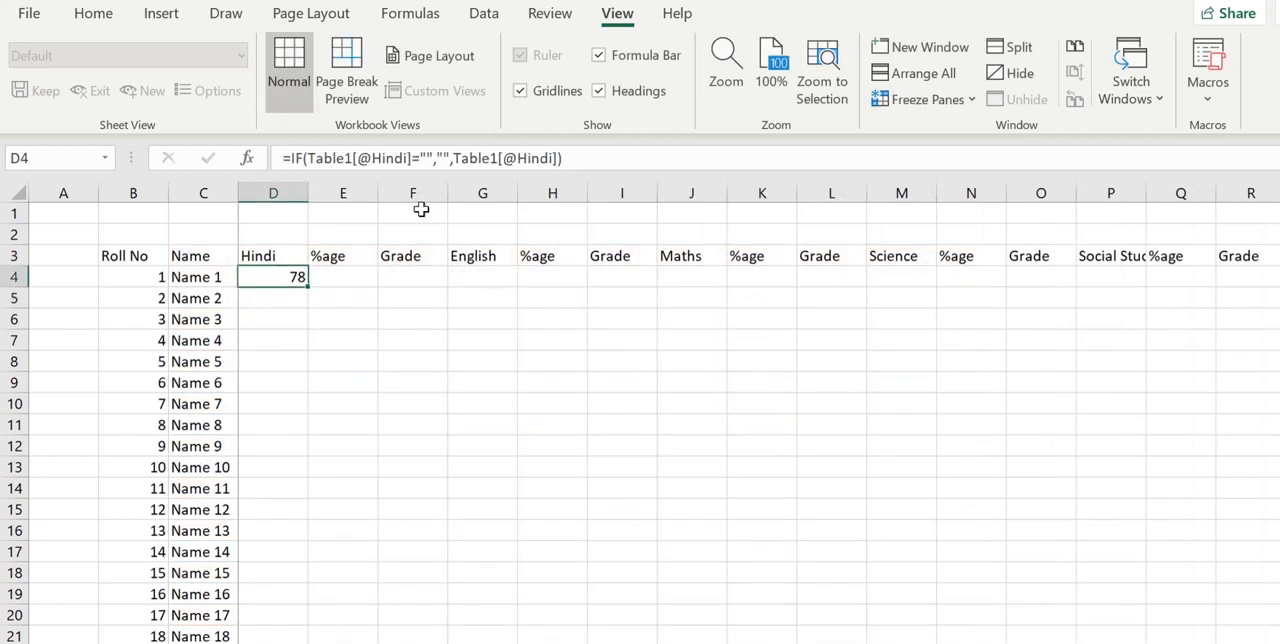
pyautogui.press('F2')
pyautogui.click(446, 159)
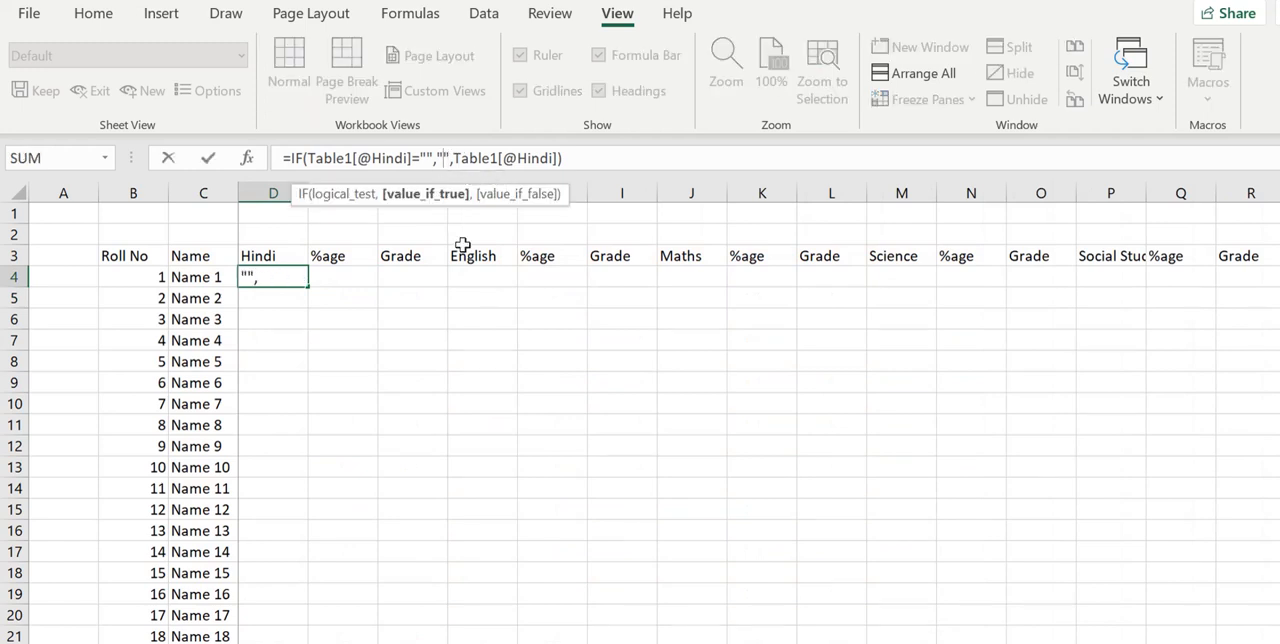
pyautogui.write('0')
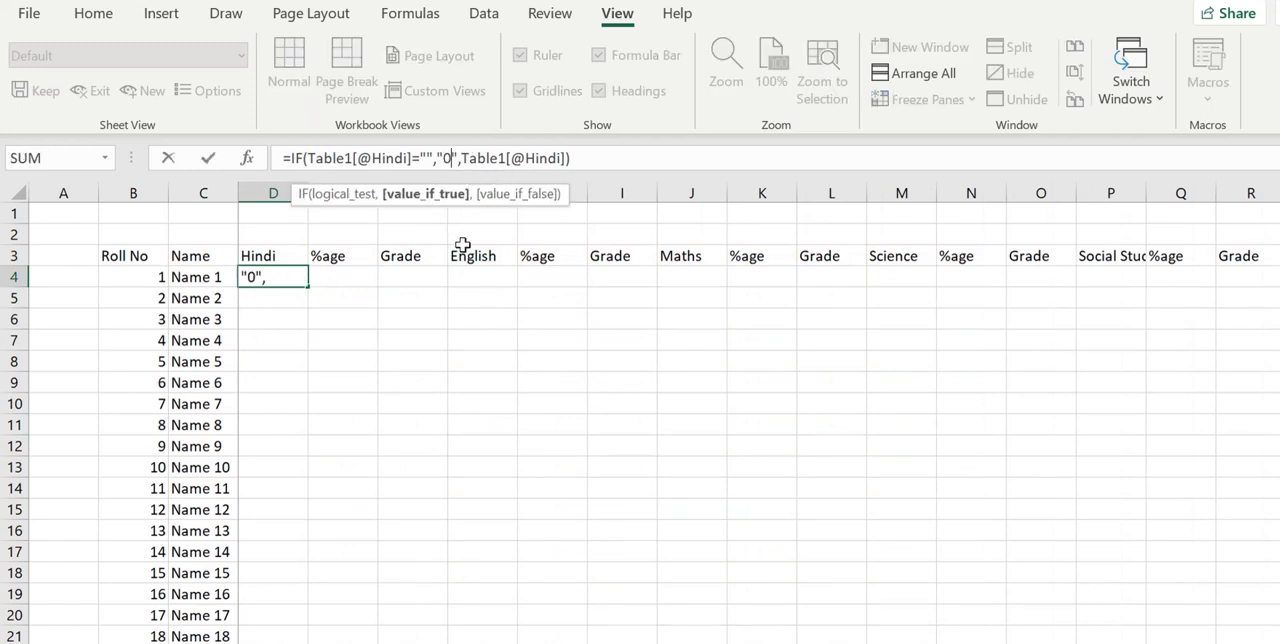
pyautogui.press('Return')
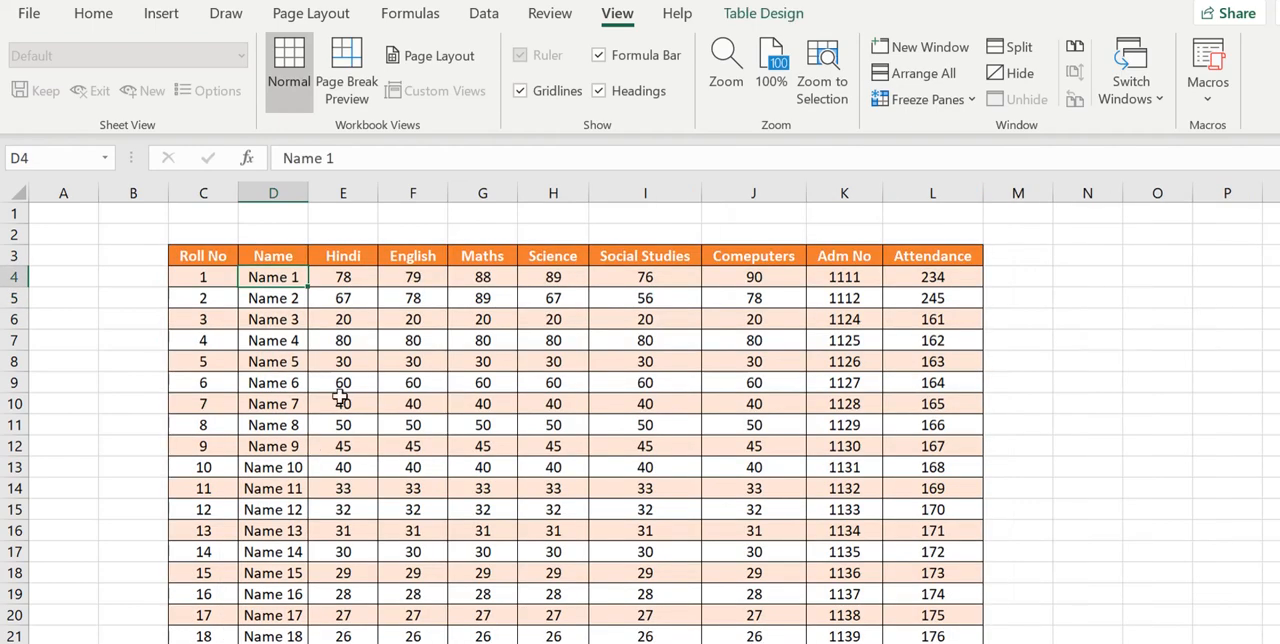
# - Test the D4 formula by clearing the Hindi mark in Data sheet cell E4 and checking the Marks sheet, and restore the mark to 78
pyautogui.click(342, 282)
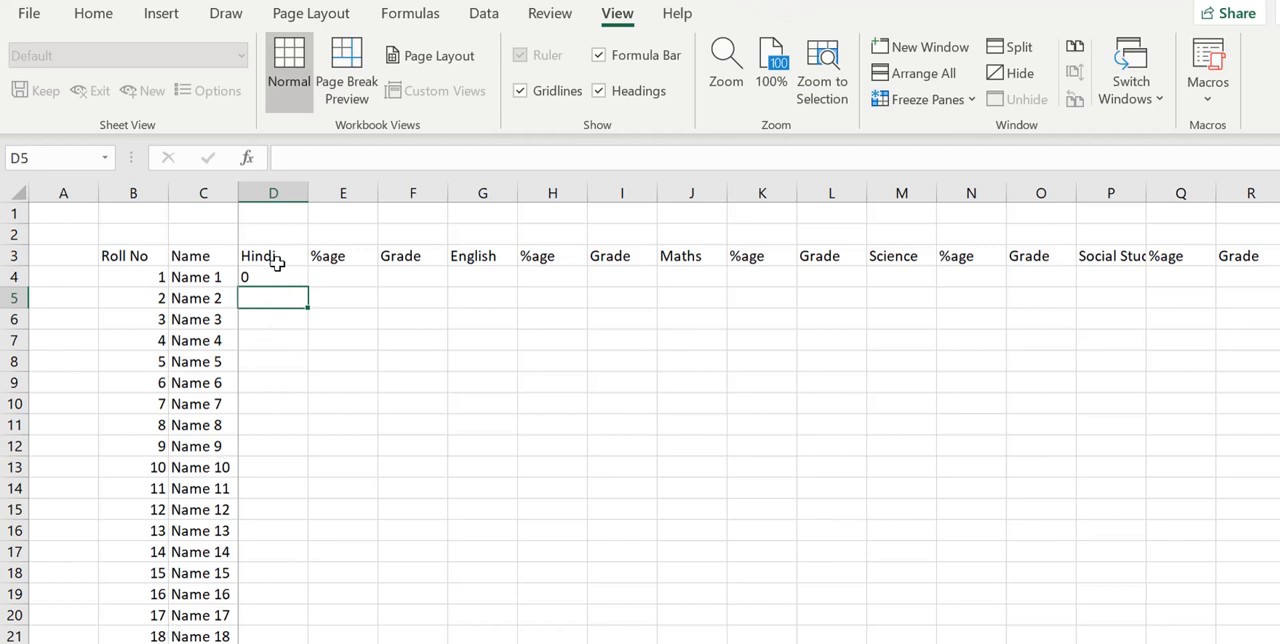
pyautogui.click(277, 273)
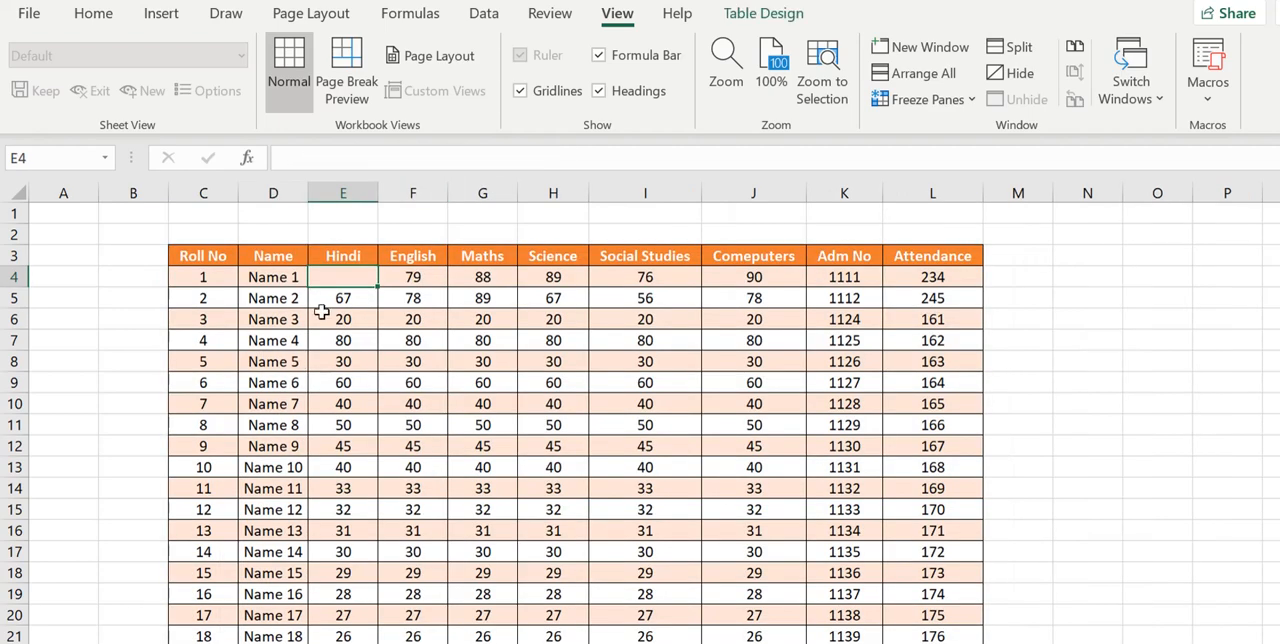
pyautogui.write('78')
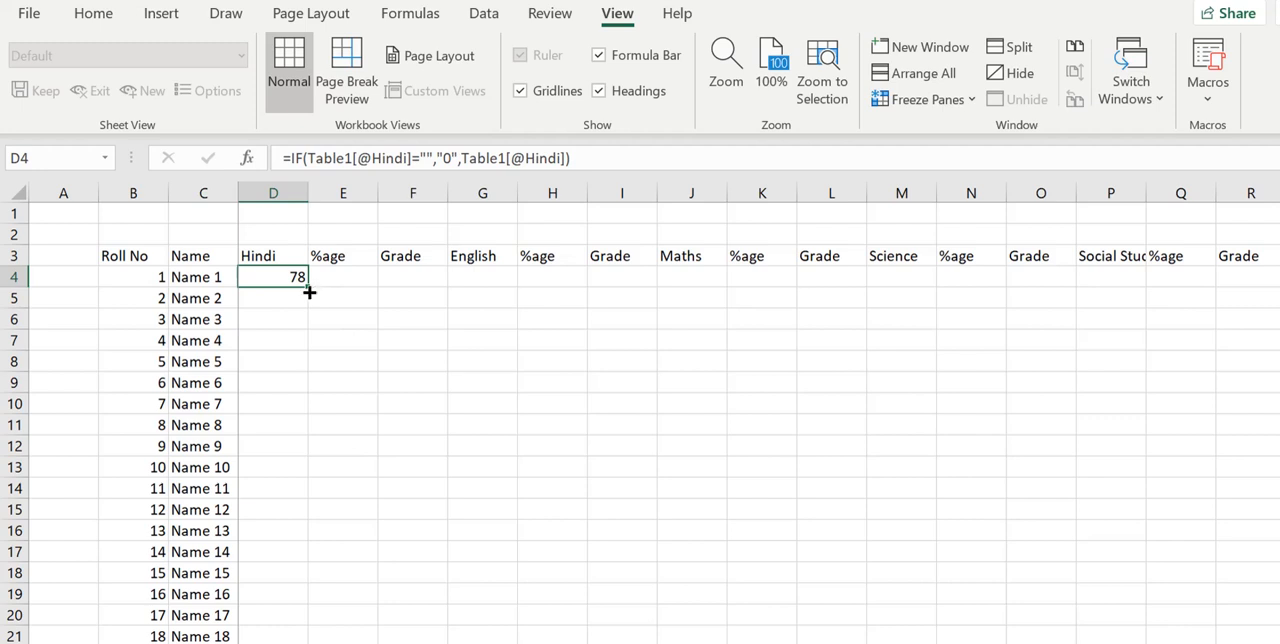
# - Fill the Hindi formula from D4 down to D29 in the Marks sheet and centre-align column D
pyautogui.moveTo(309, 292)
pyautogui.mouseDown()
pyautogui.moveTo(305, 638)
pyautogui.moveTo(299, 580)
pyautogui.mouseUp()
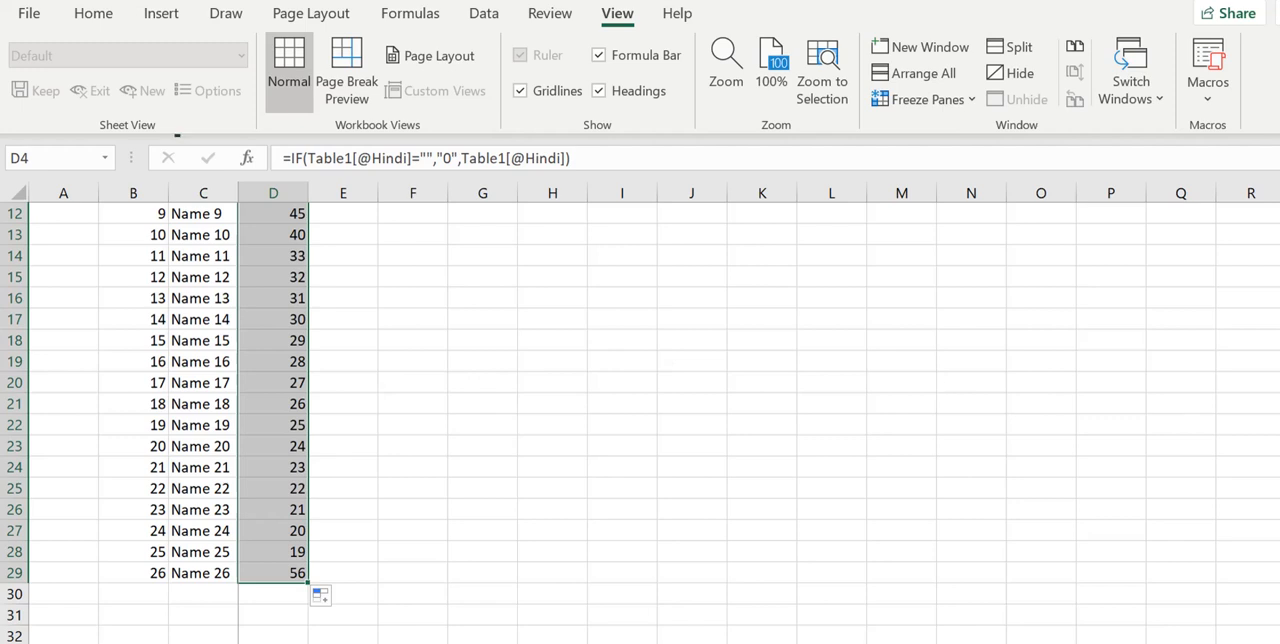
pyautogui.scroll(4, 640, 422)
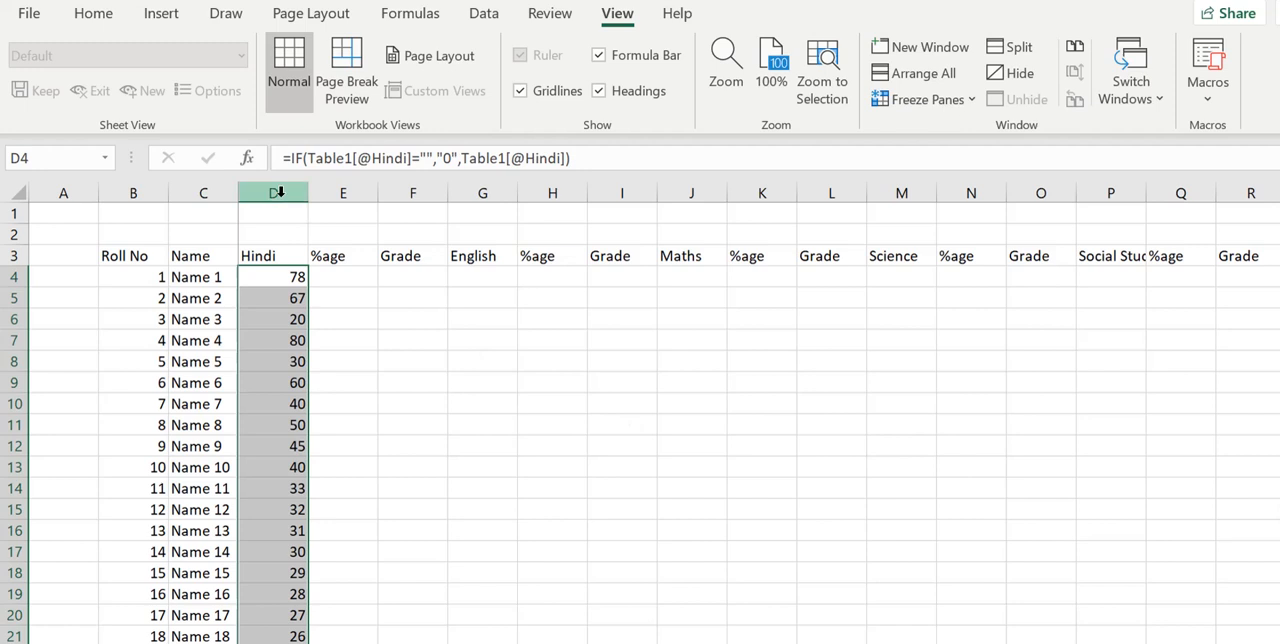
pyautogui.click(273, 193)
pyautogui.click(98, 20)
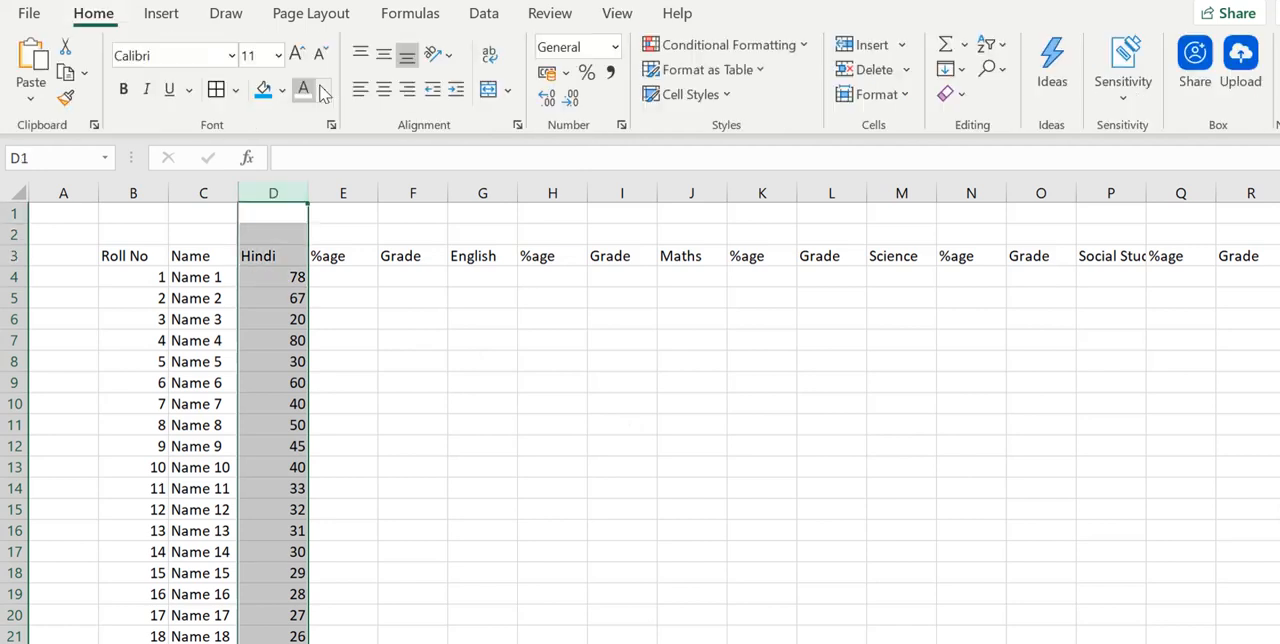
pyautogui.click(386, 98)
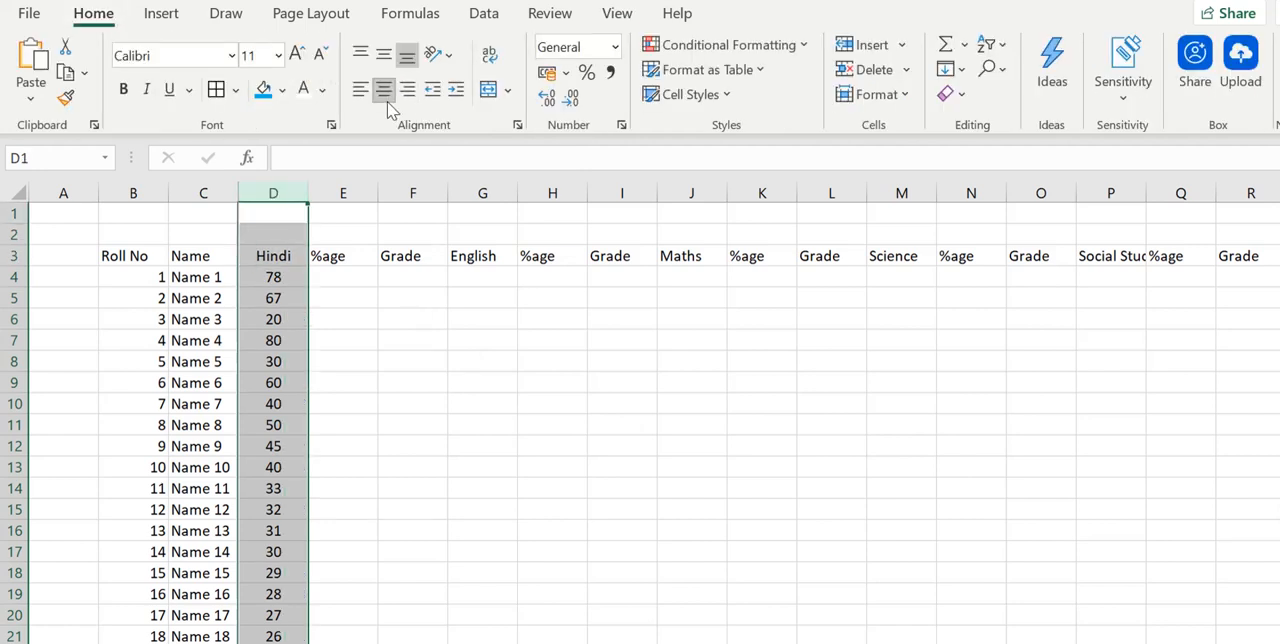
# - Enter =(D4/Configurations!C7)*100 in cell E4 to calculate the Hindi percentage from the Total Marks in the Configurations sheet
pyautogui.click(338, 277)
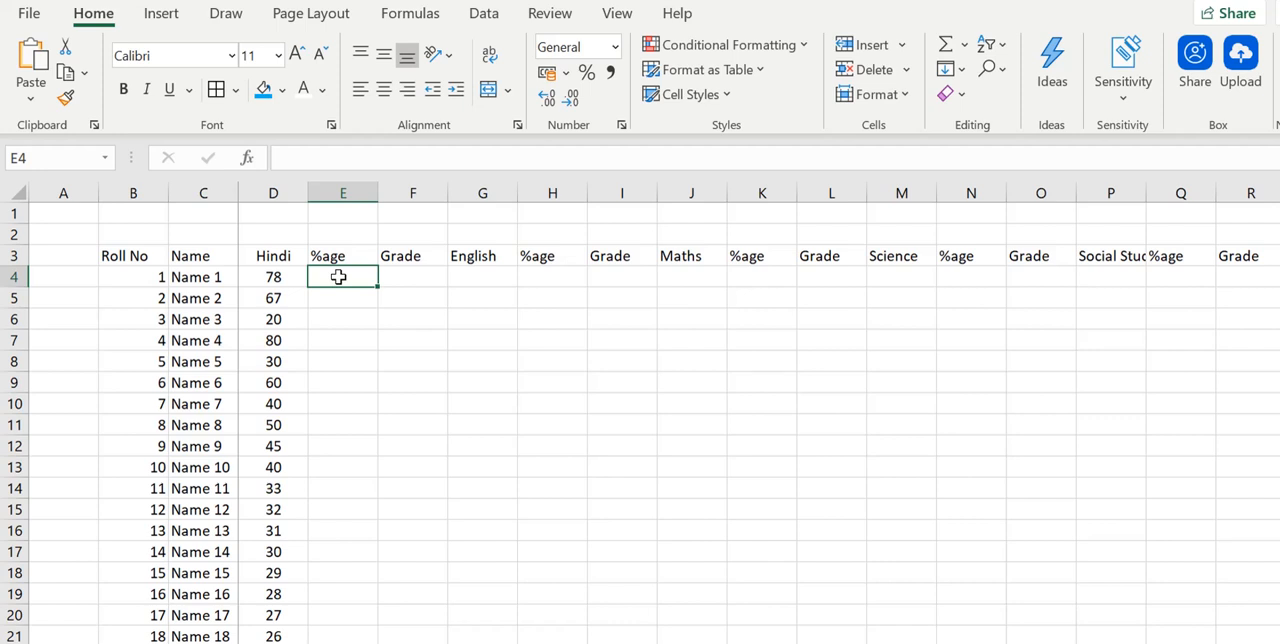
pyautogui.write('=')
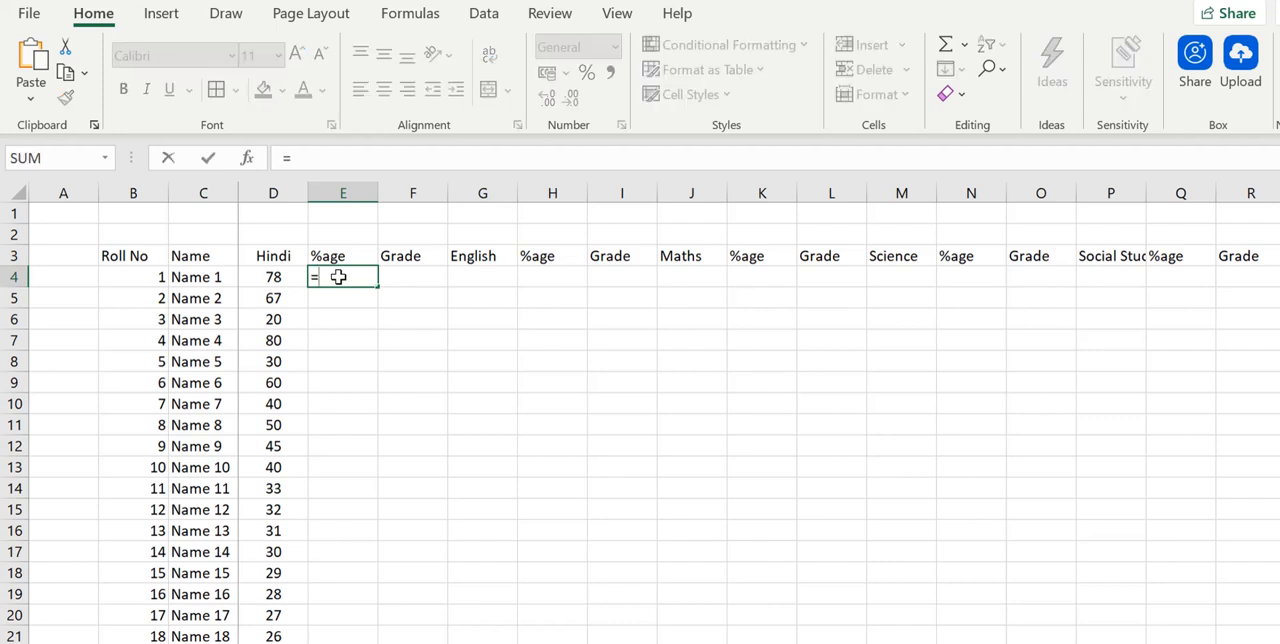
pyautogui.write('*')
pyautogui.press('BackSpace')
pyautogui.write('(')
pyautogui.click(269, 286)
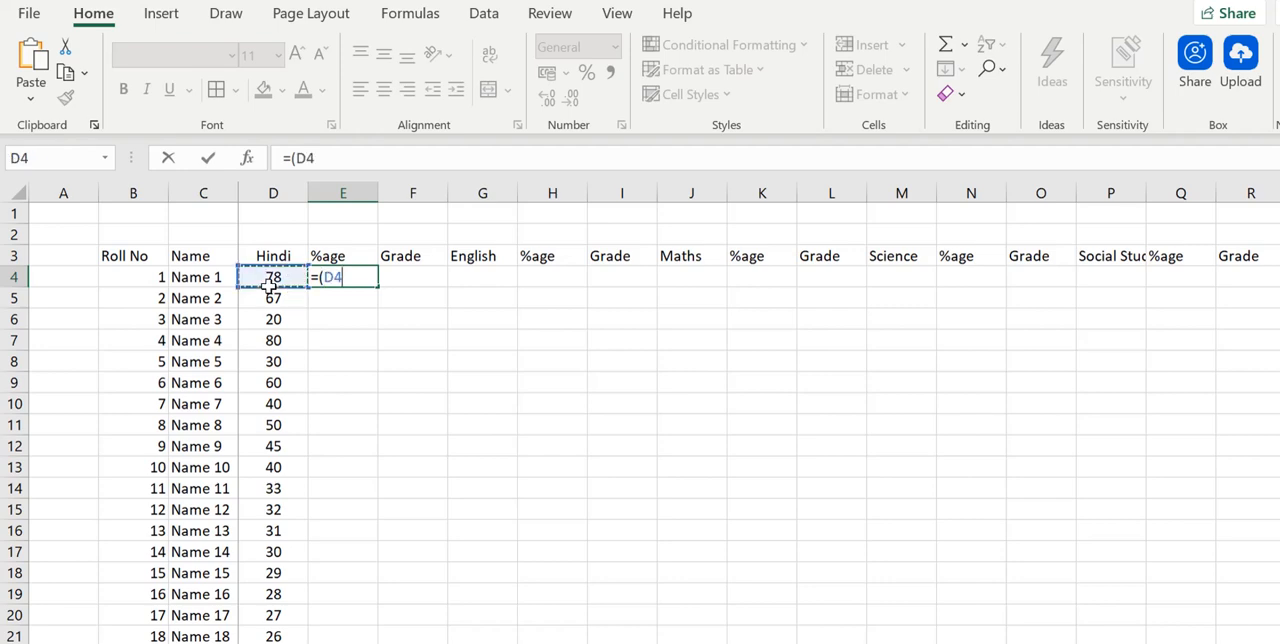
pyautogui.write('/')
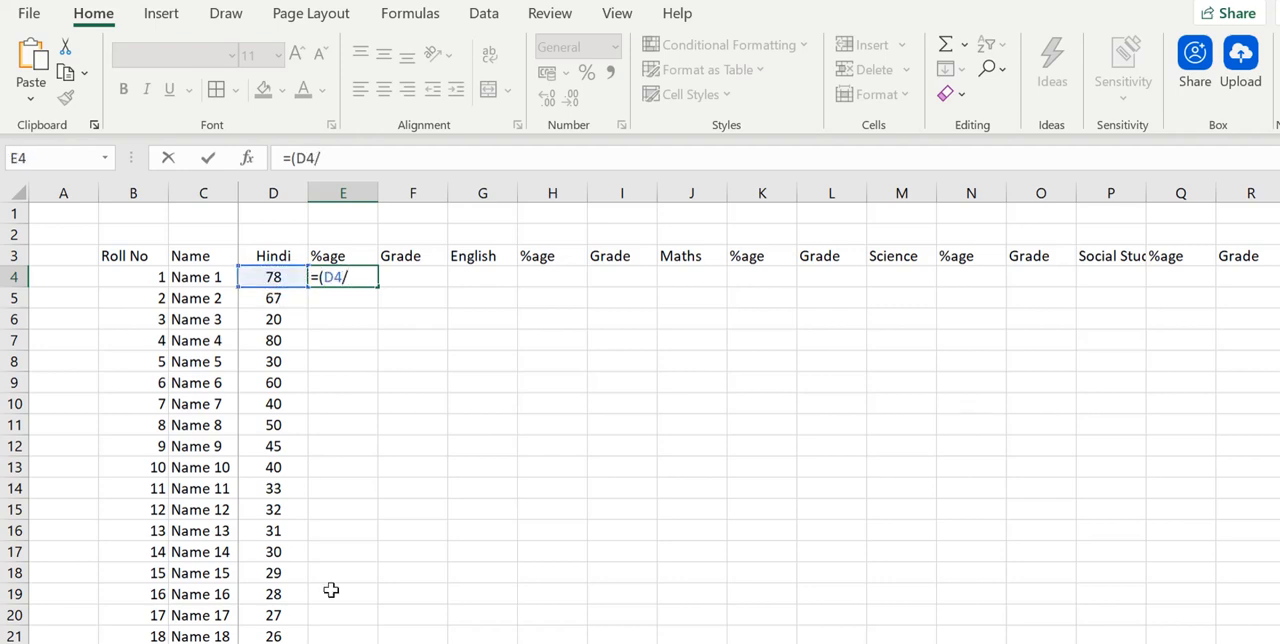
pyautogui.click(240, 642)
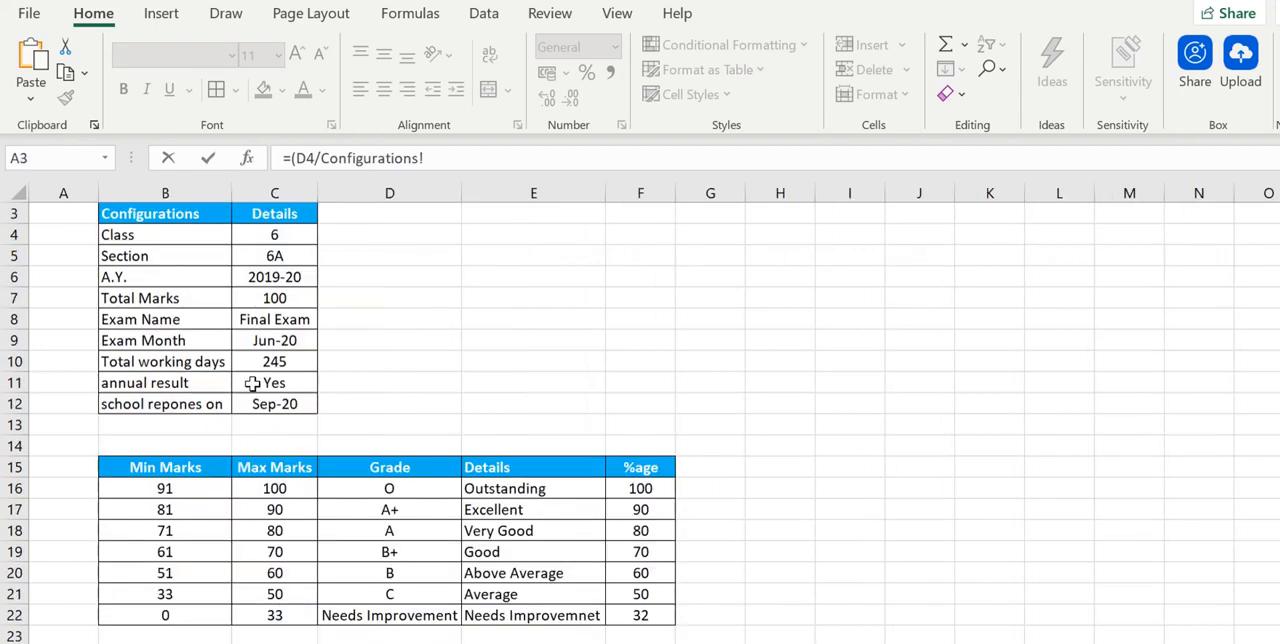
pyautogui.click(287, 297)
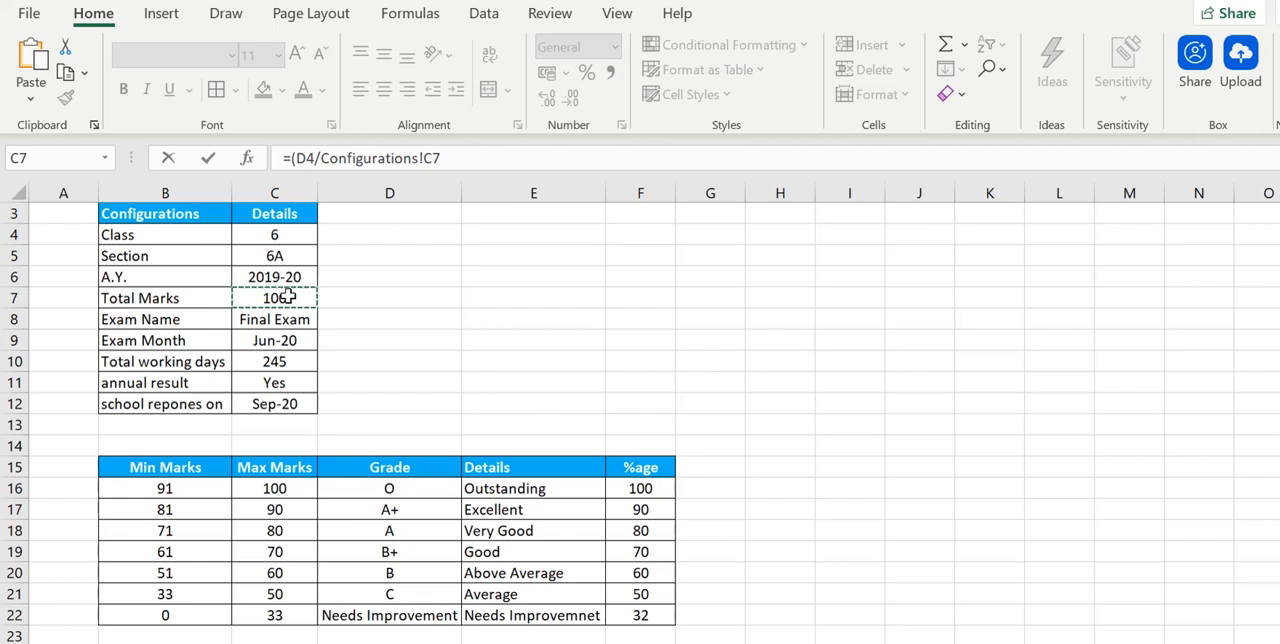
pyautogui.write(')*100')
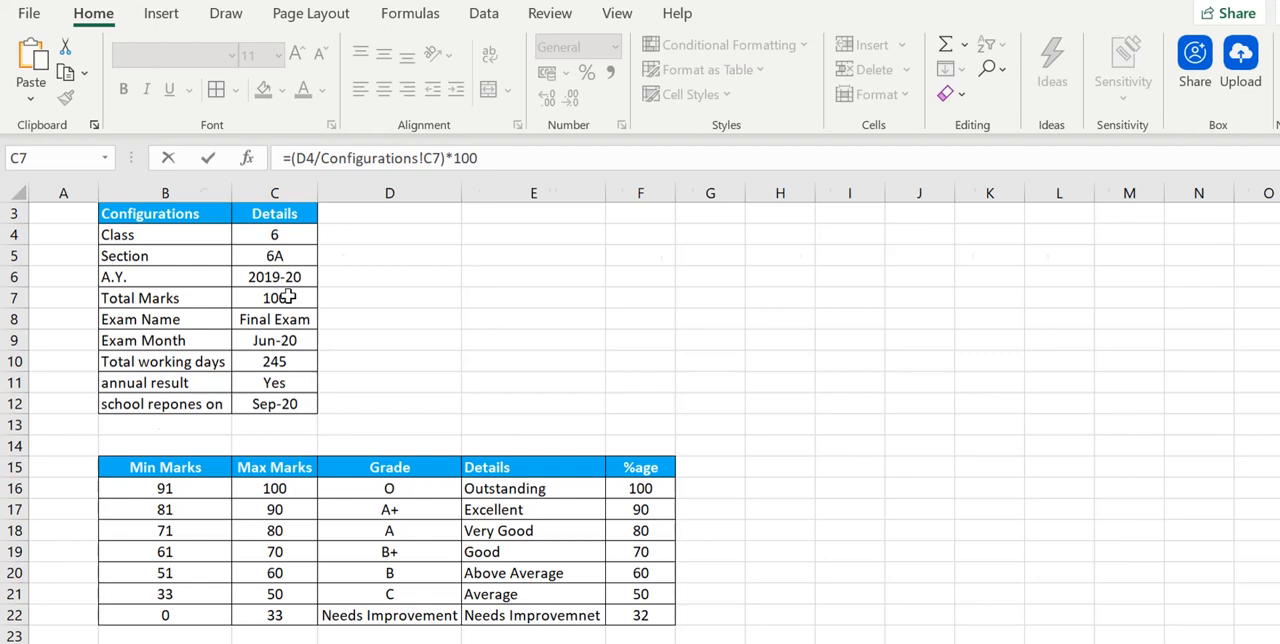
pyautogui.press('Return')
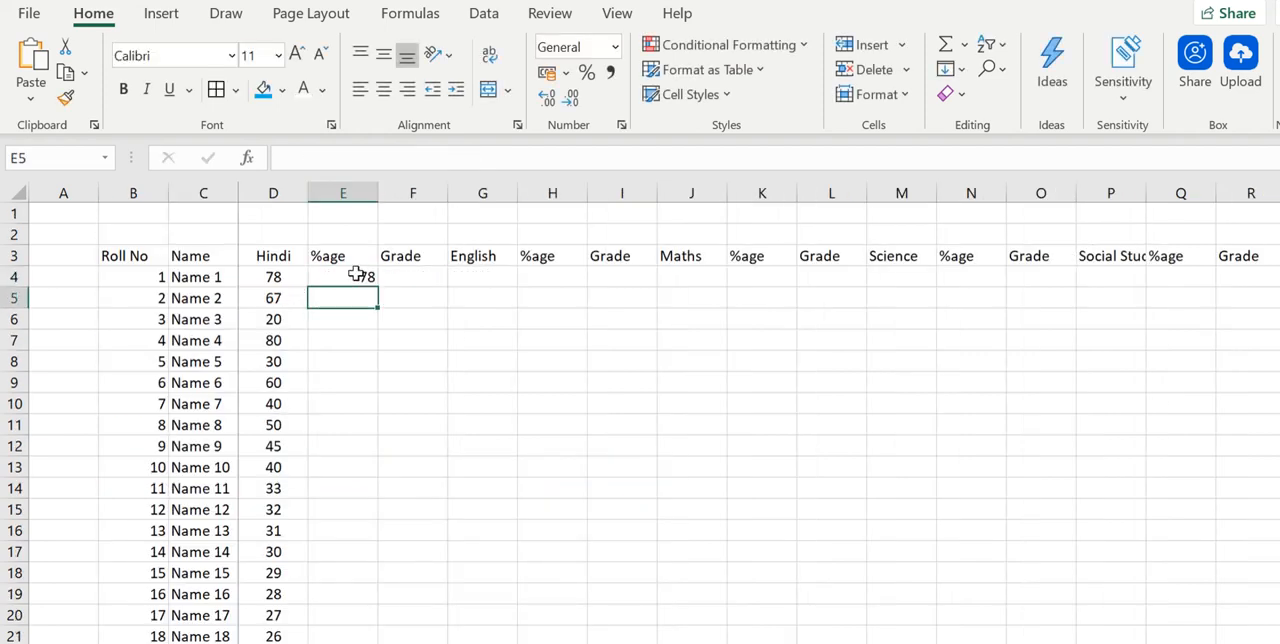
# - Centre-align the Hindi %age column E
pyautogui.click(369, 275)
pyautogui.click(360, 193)
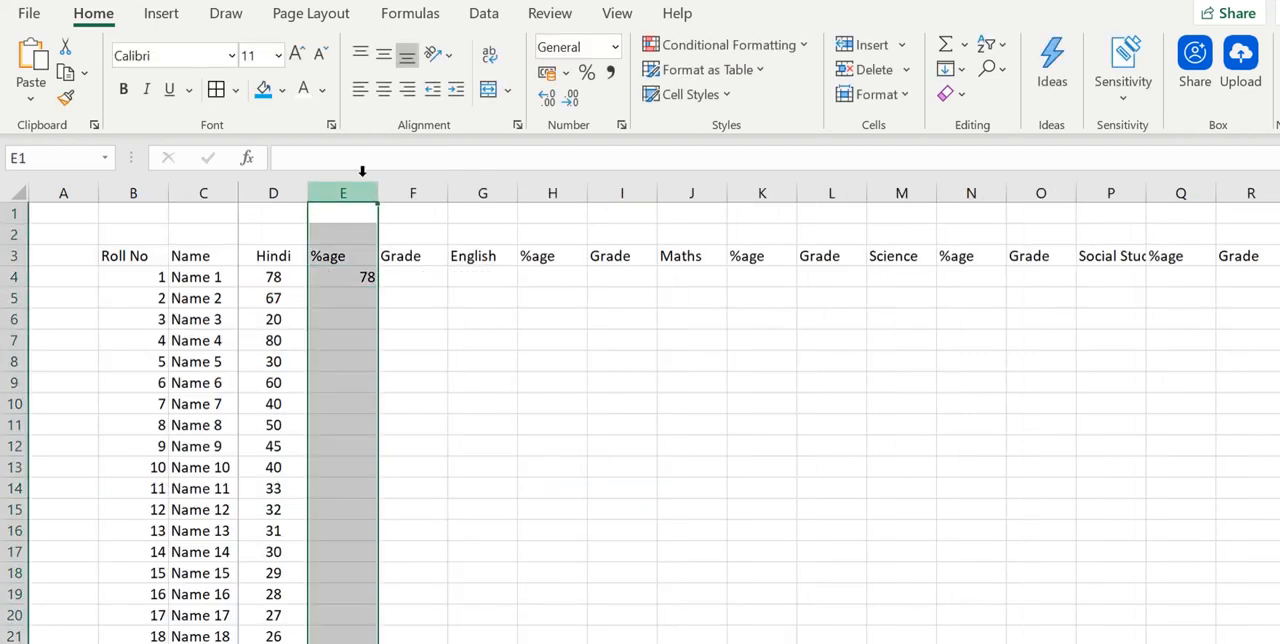
pyautogui.click(384, 96)
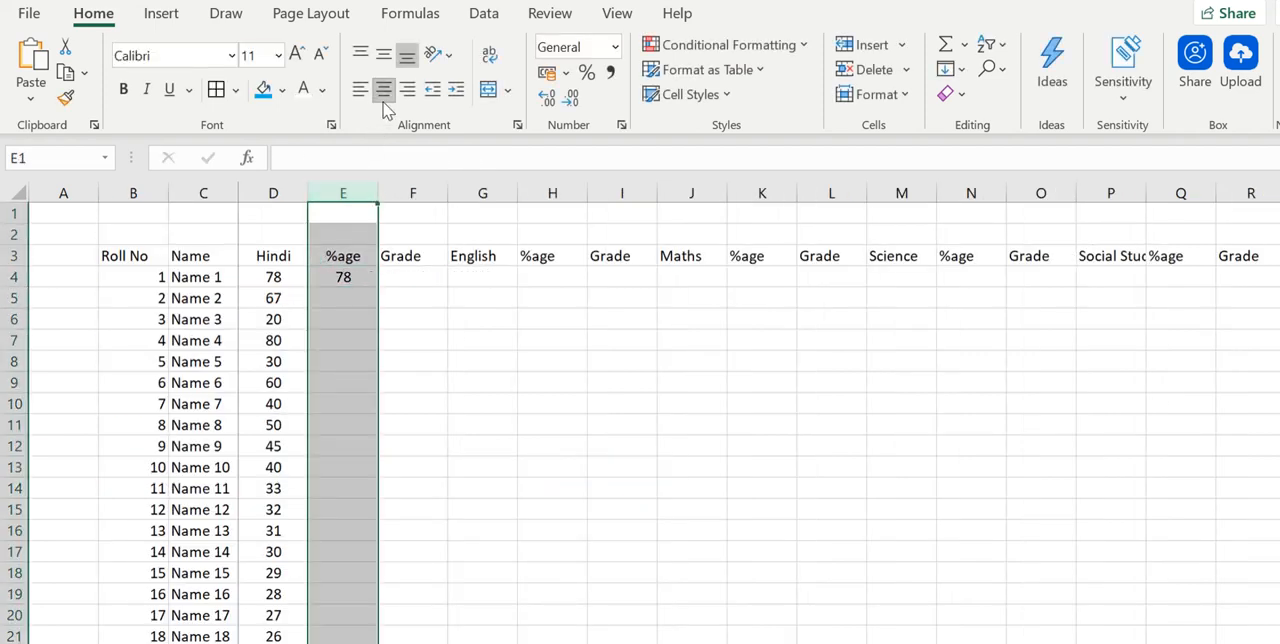
# - Fill the percentage formula from E4 down to E7 and compare the copied formula in E5 with the original
pyautogui.click(343, 275)
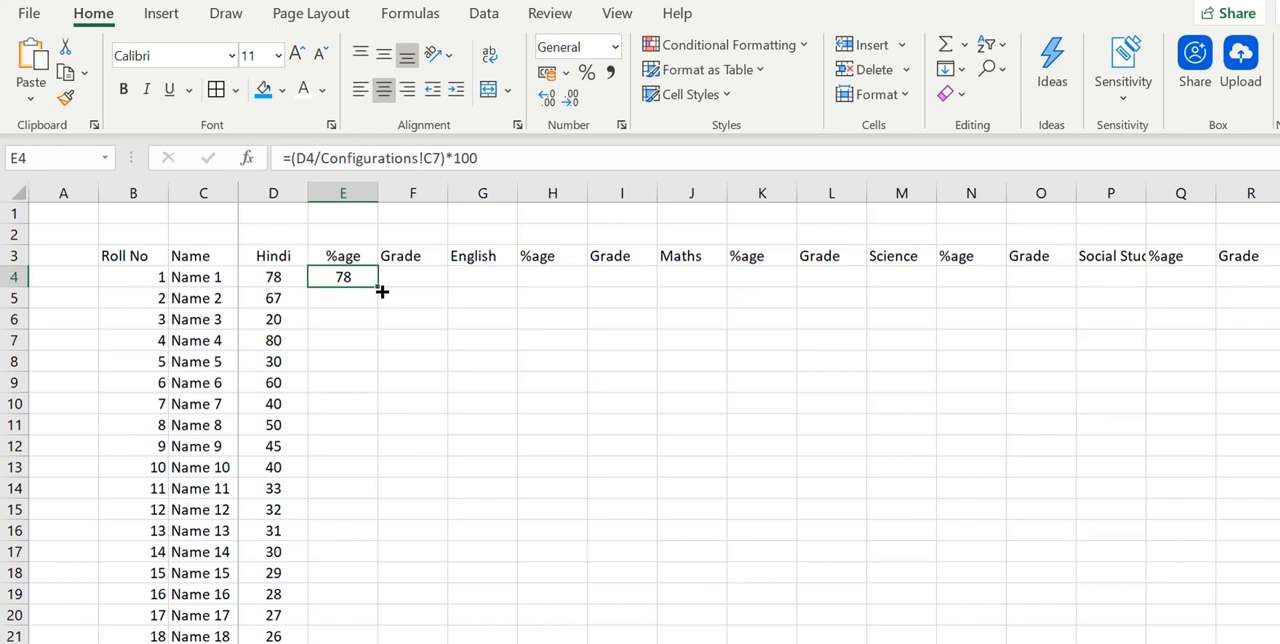
pyautogui.moveTo(381, 291); pyautogui.dragTo(383, 349)
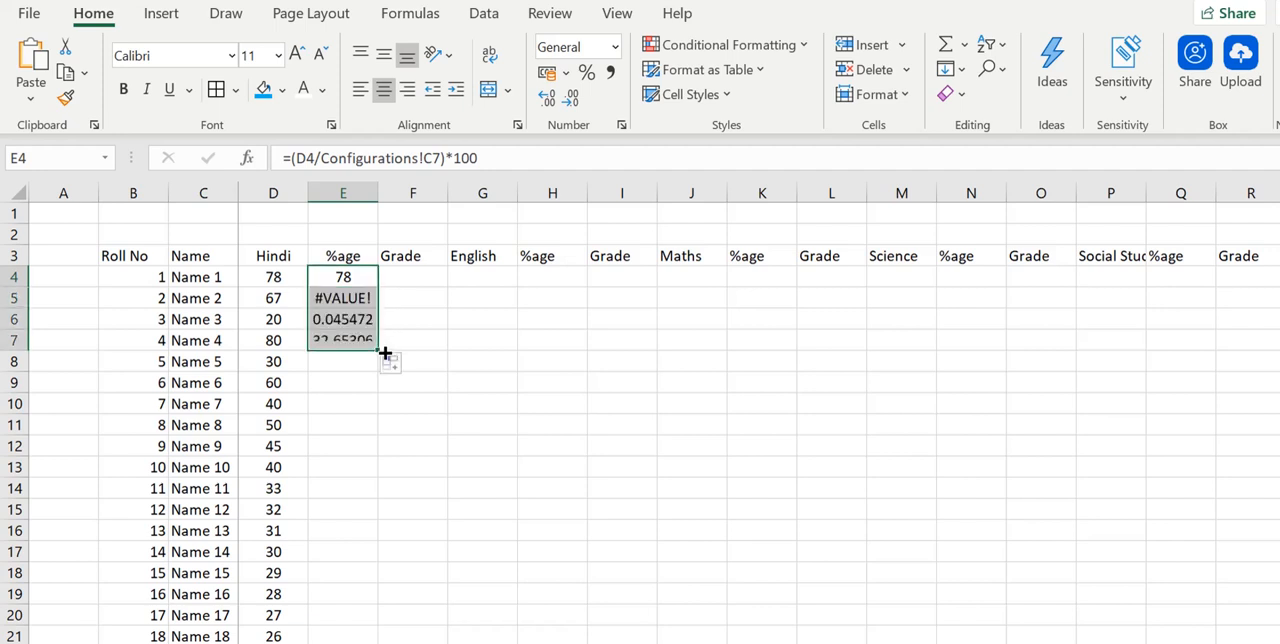
pyautogui.click(363, 297)
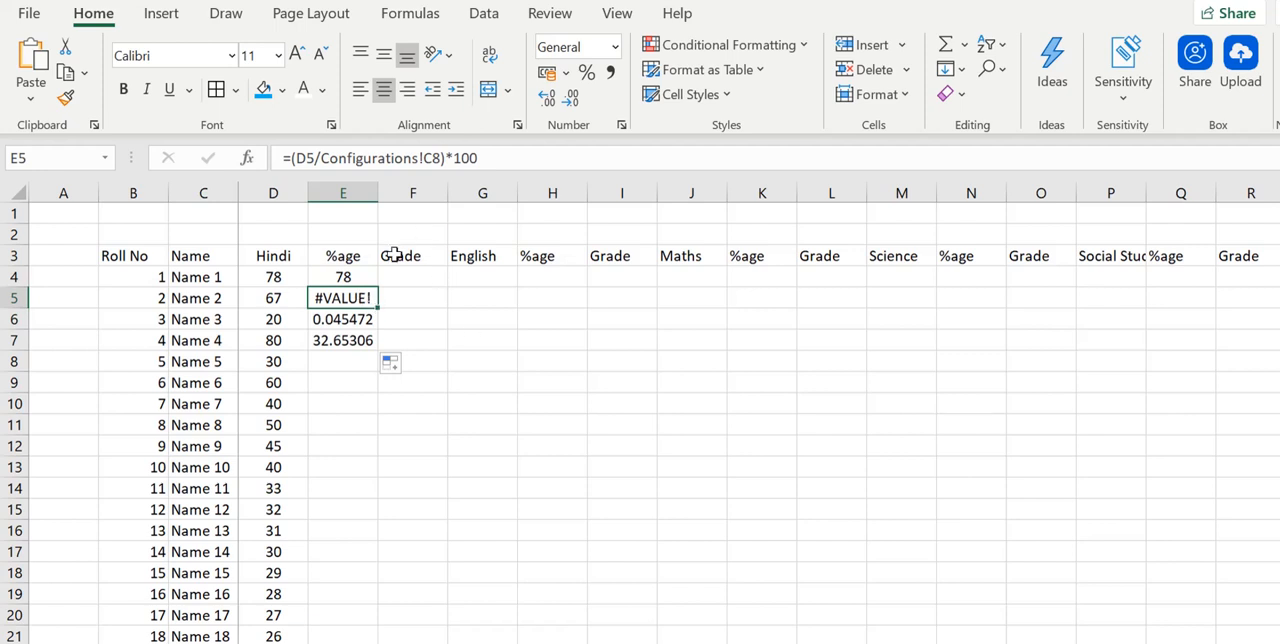
pyautogui.click(372, 276)
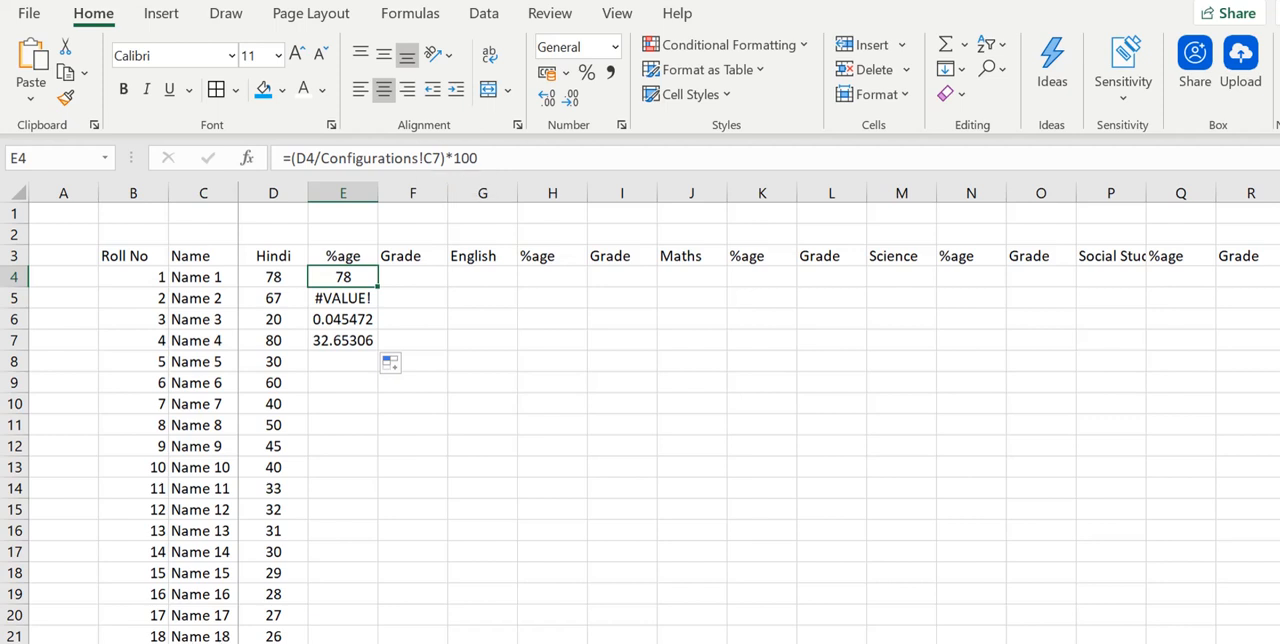
# - Check the Total Marks cell C7 in the Configurations sheet against the references used in the percentage formulas in E5 and E6
pyautogui.hotkey('ctrl', 'pageup')
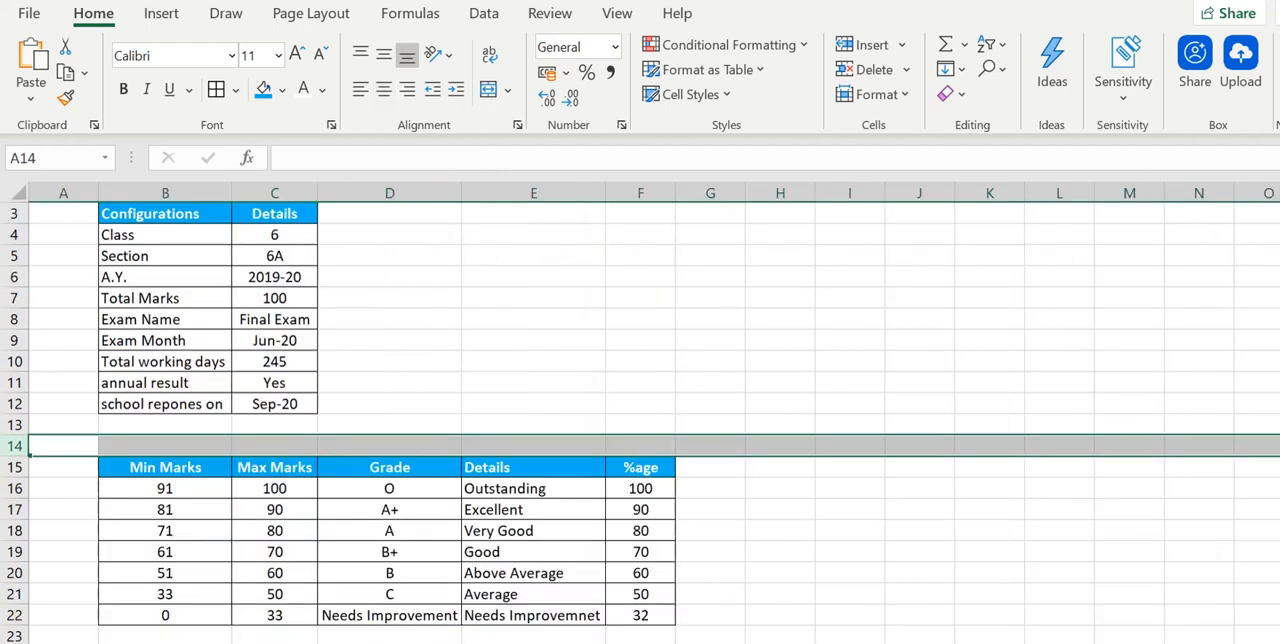
pyautogui.click(285, 301)
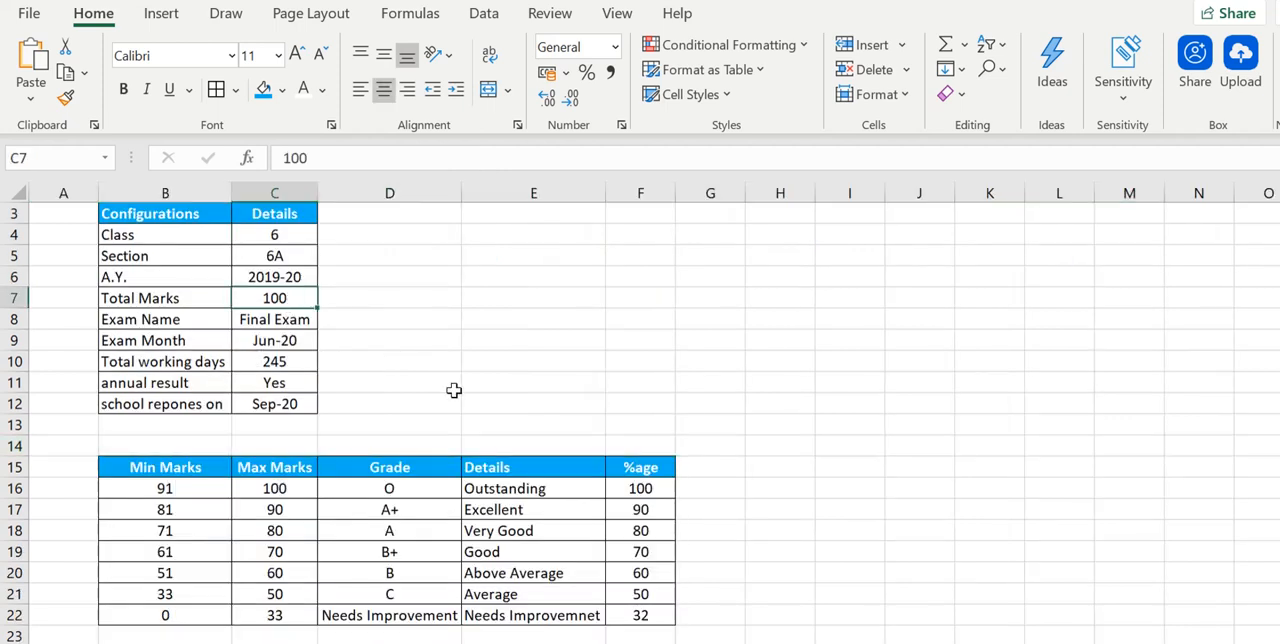
pyautogui.hotkey('ctrl', 'pagedown')
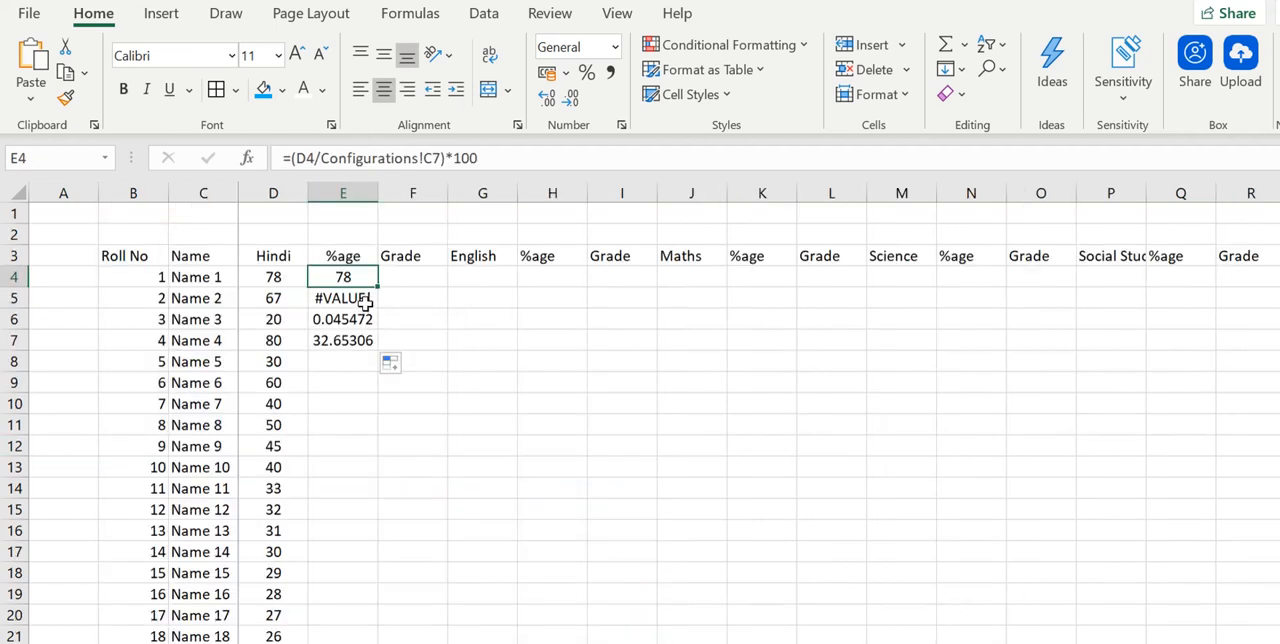
pyautogui.click(365, 303)
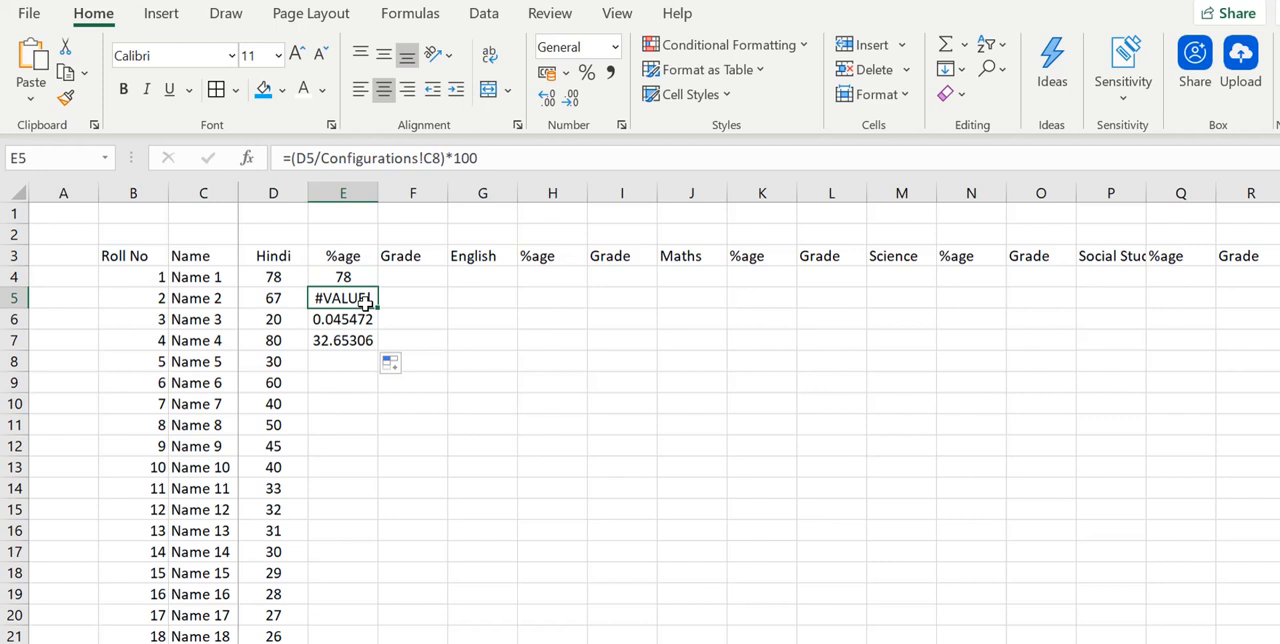
pyautogui.click(358, 315)
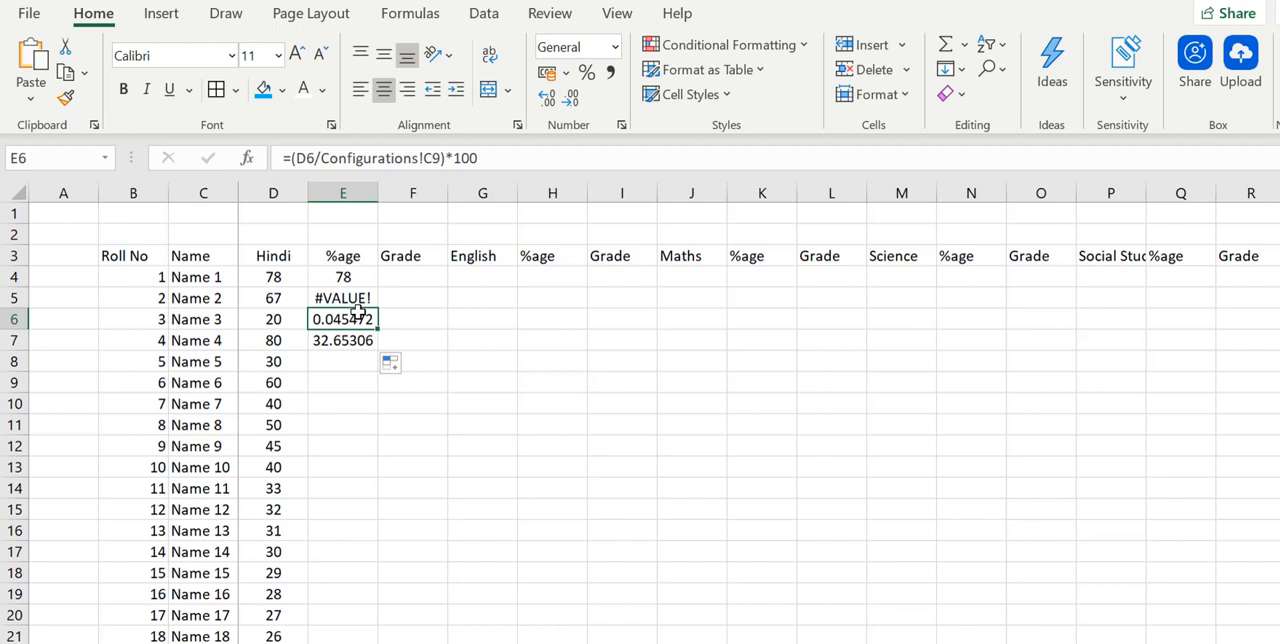
pyautogui.click(340, 277)
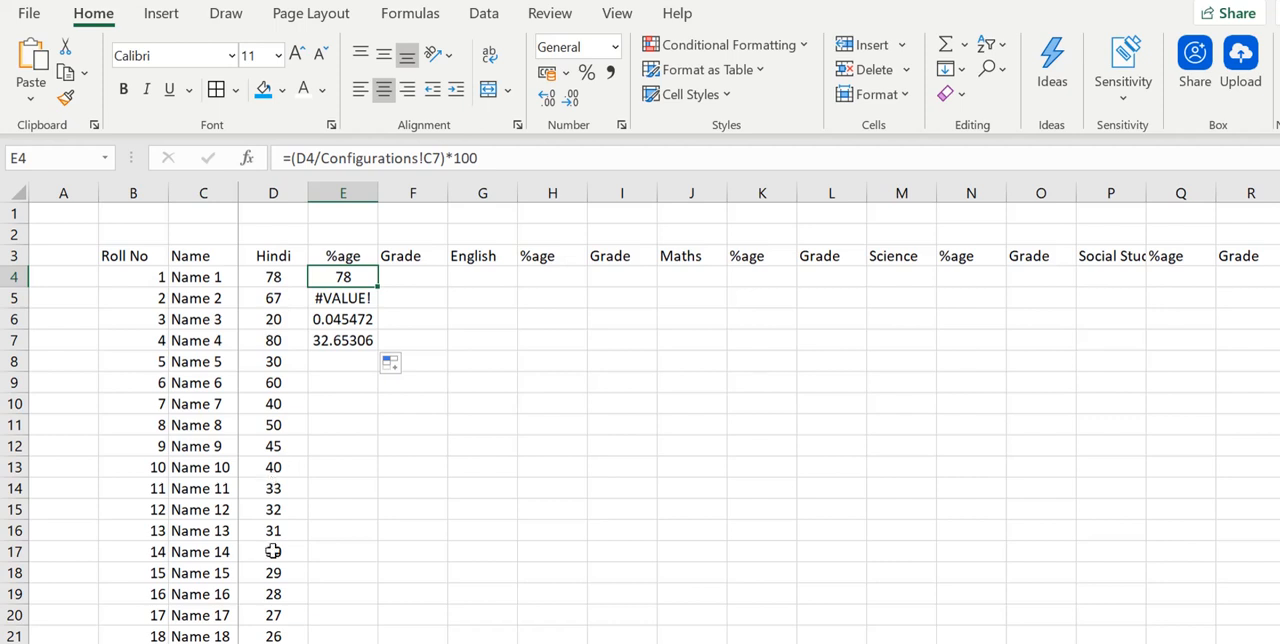
# - Make the Configurations reference in the E4 formula absolute, giving =(D4/Configurations!$C$7)*100
pyautogui.click(436, 155)
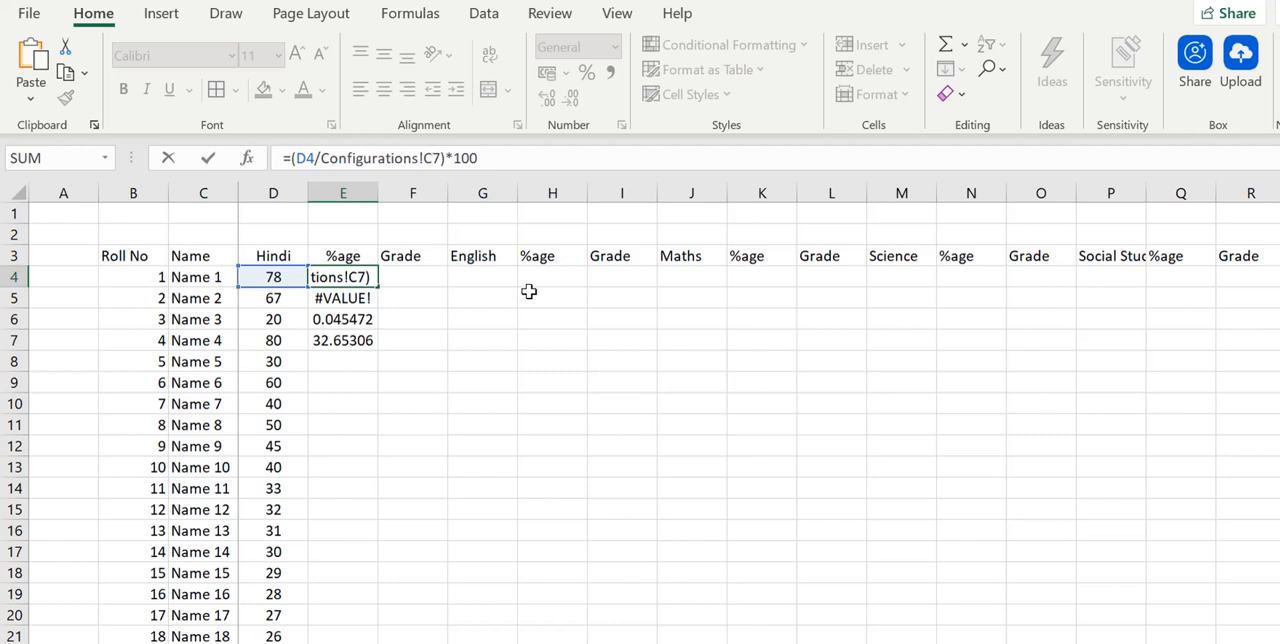
pyautogui.press('F4')
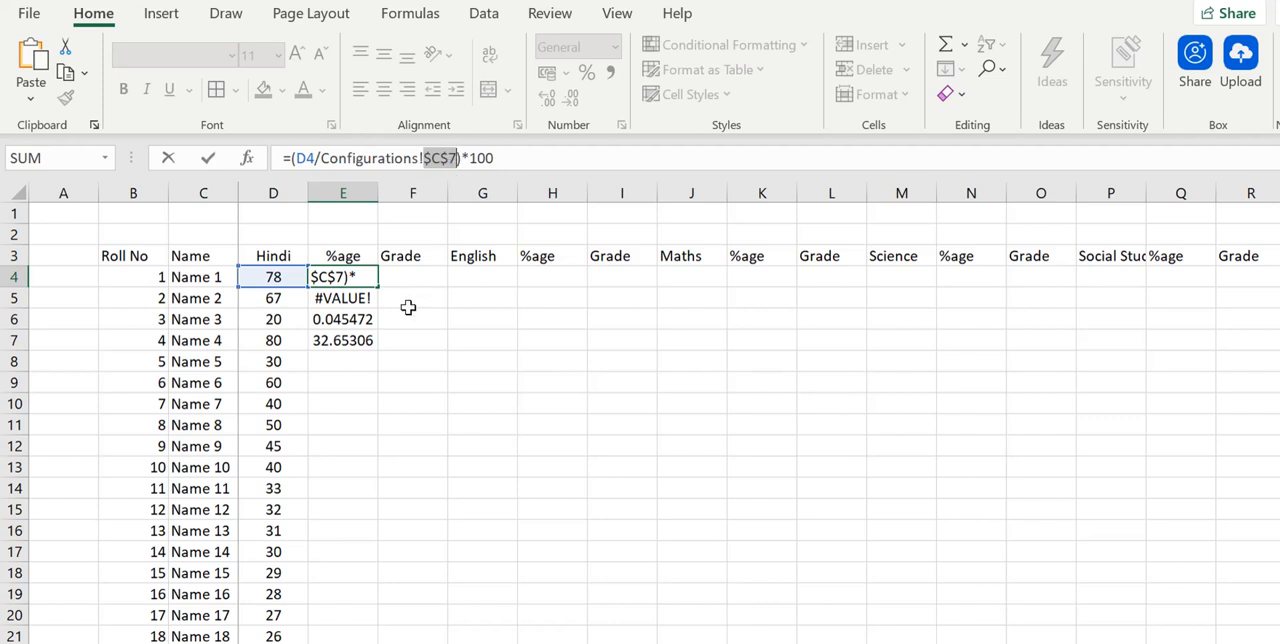
pyautogui.press('Return')
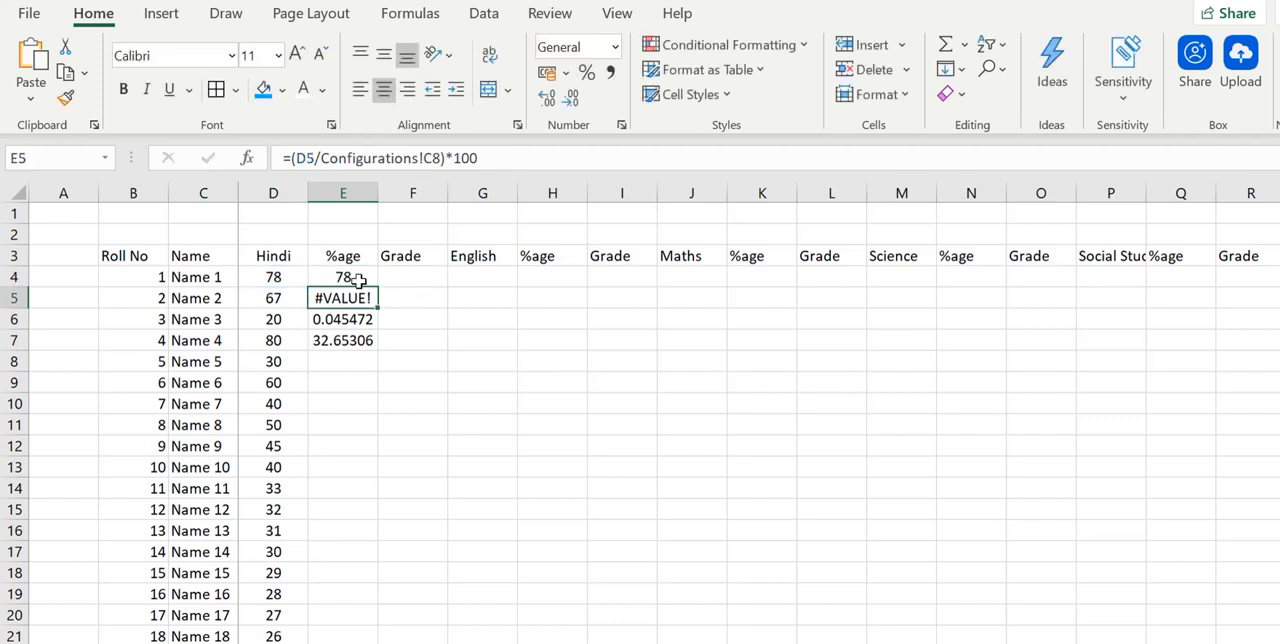
# - Fill the percentage formula from E4 down to E29 and compare the formulas in E4 and E5
pyautogui.click(360, 278)
pyautogui.rightClick(368, 279)
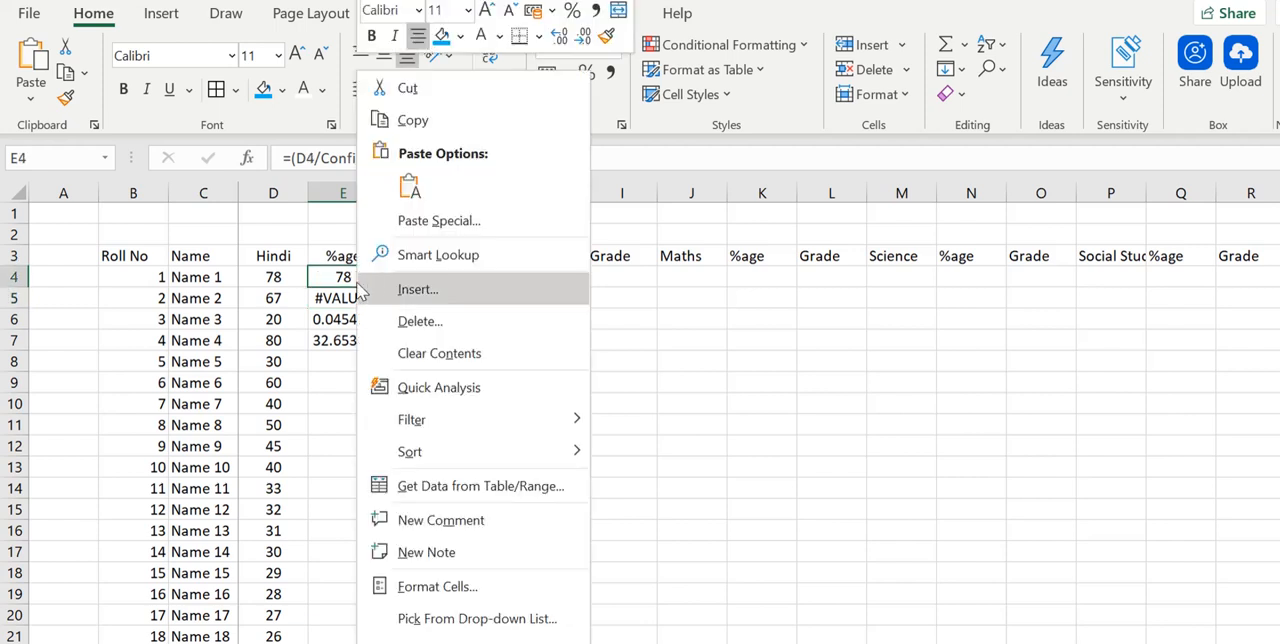
pyautogui.click(343, 285)
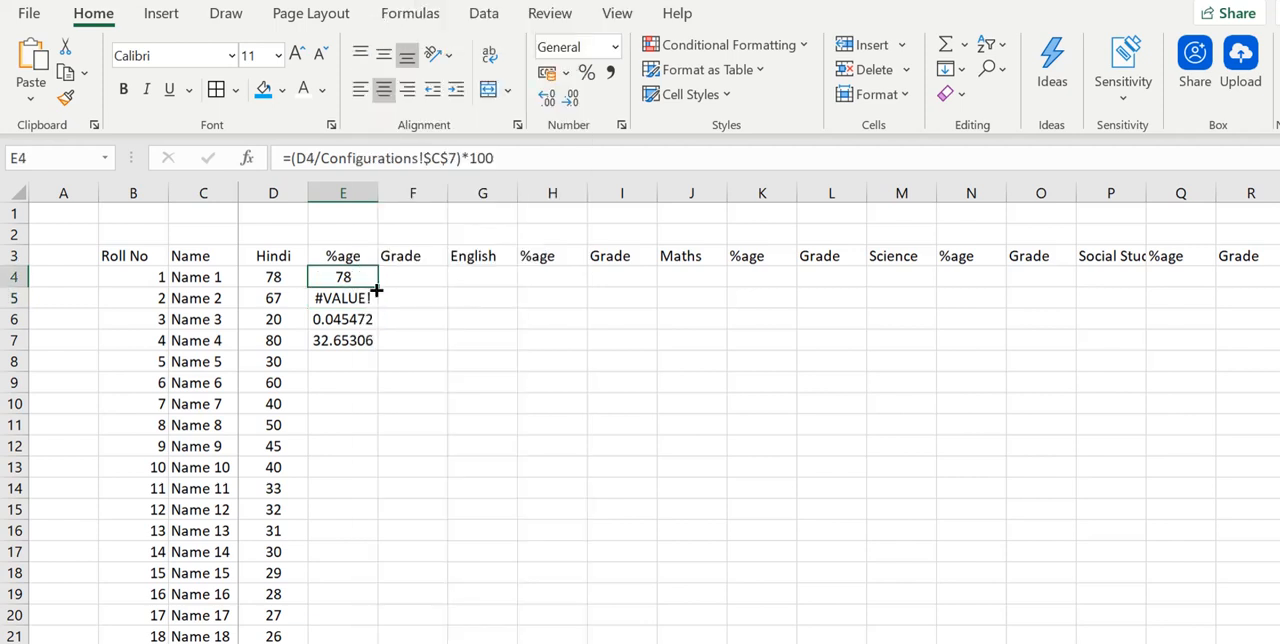
pyautogui.moveTo(378, 288); pyautogui.dragTo(384, 529)
pyautogui.moveTo(363, 630); pyautogui.dragTo(363, 605)
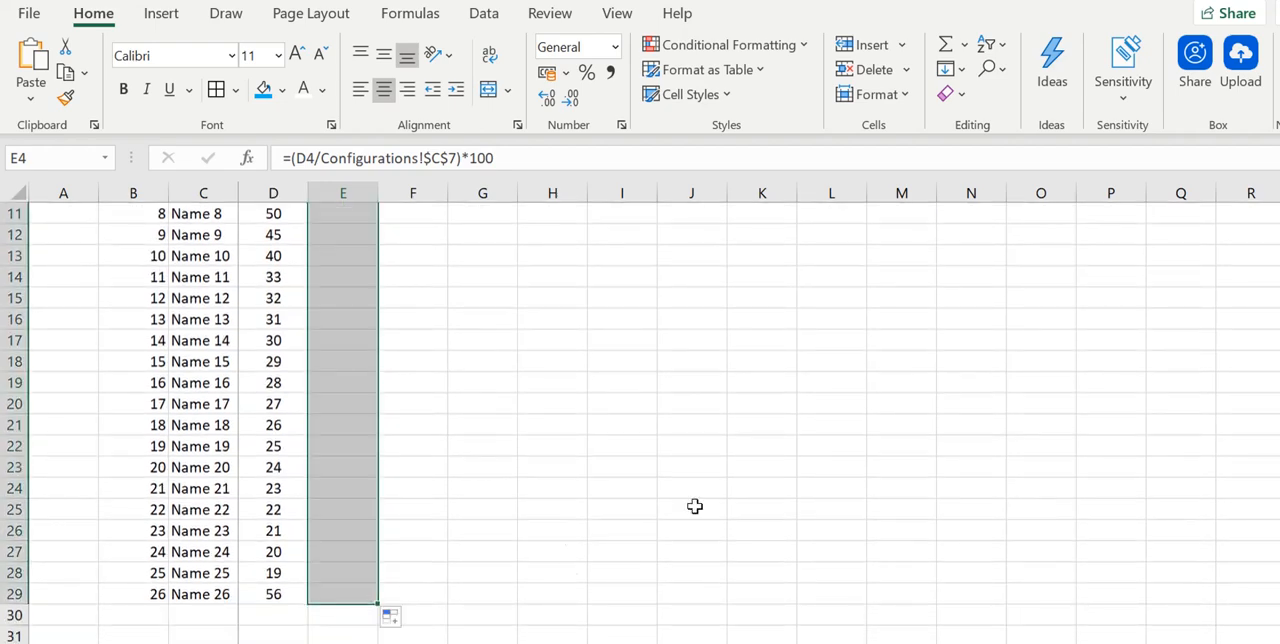
pyautogui.scroll(4, 640, 400)
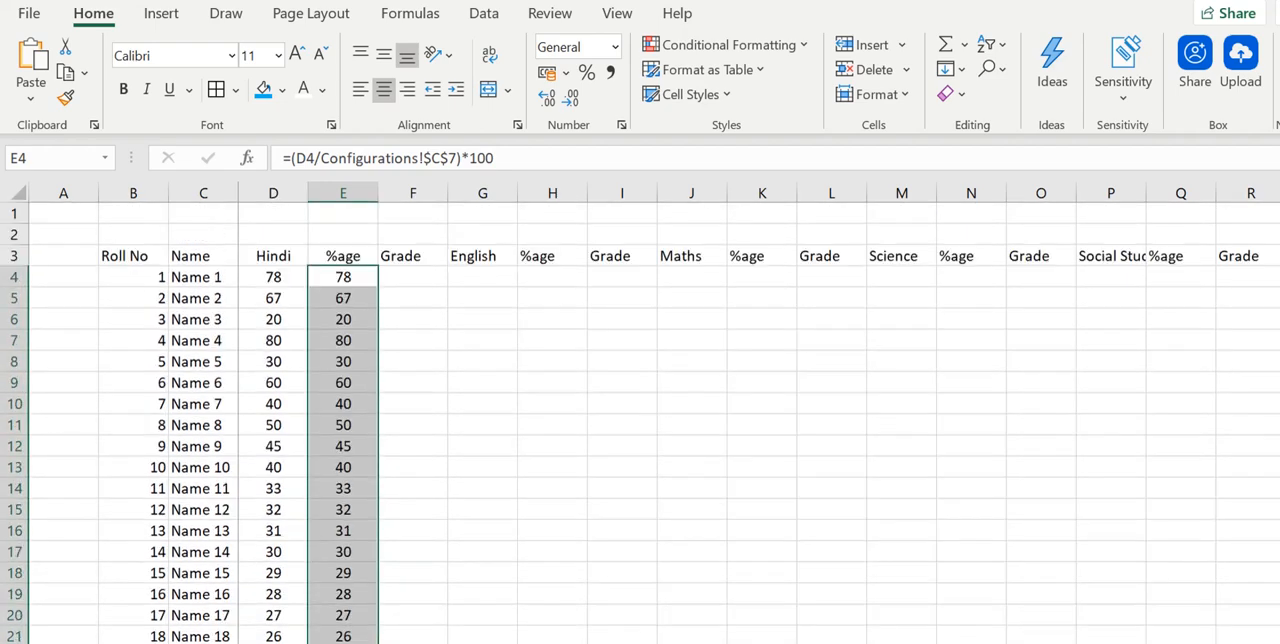
pyautogui.click(349, 285)
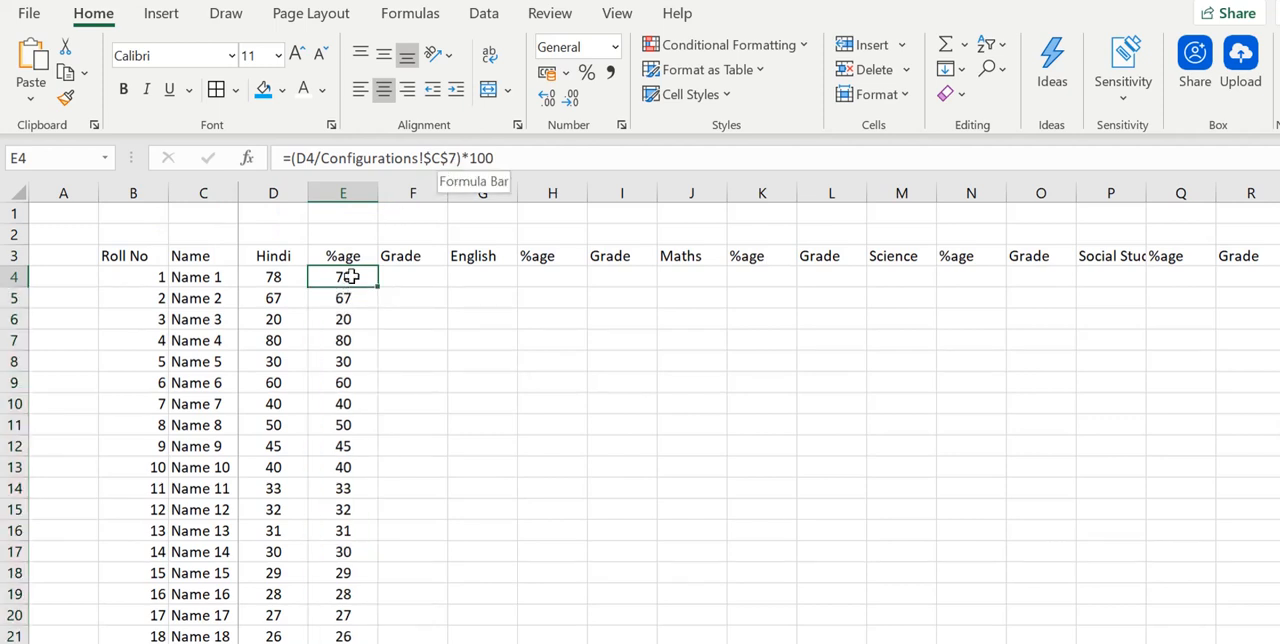
pyautogui.click(335, 301)
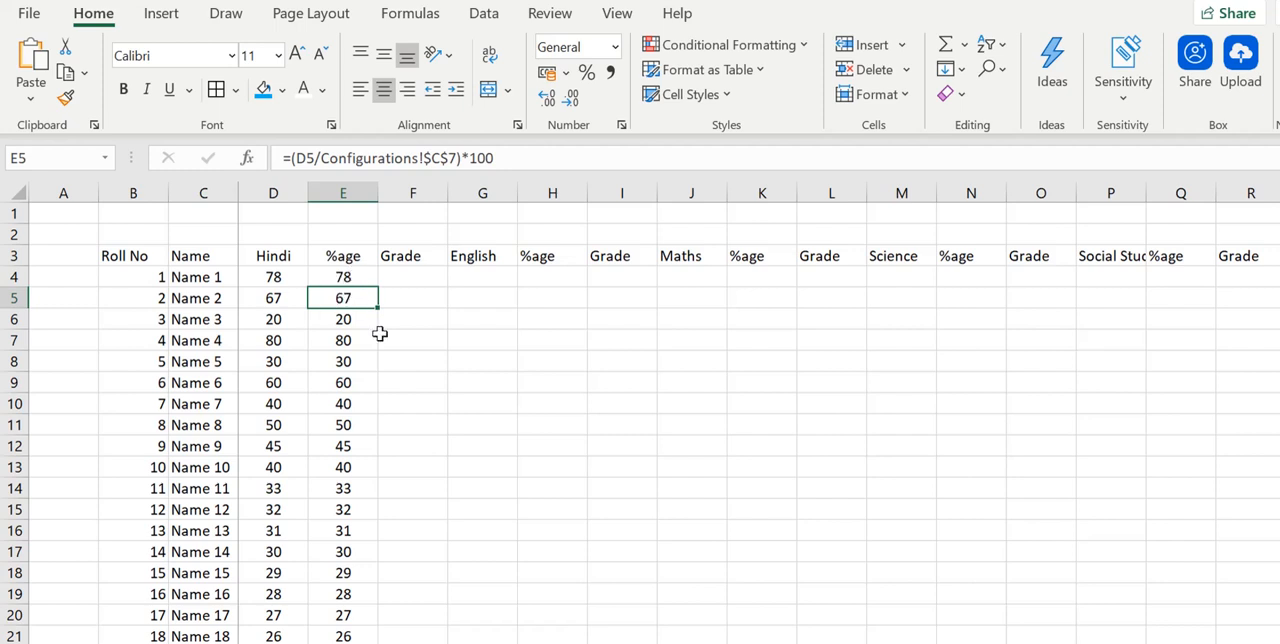
# - Select the first Hindi Grade cell F4 and review the grade and percentage table in the Configurations sheet
pyautogui.click(414, 276)
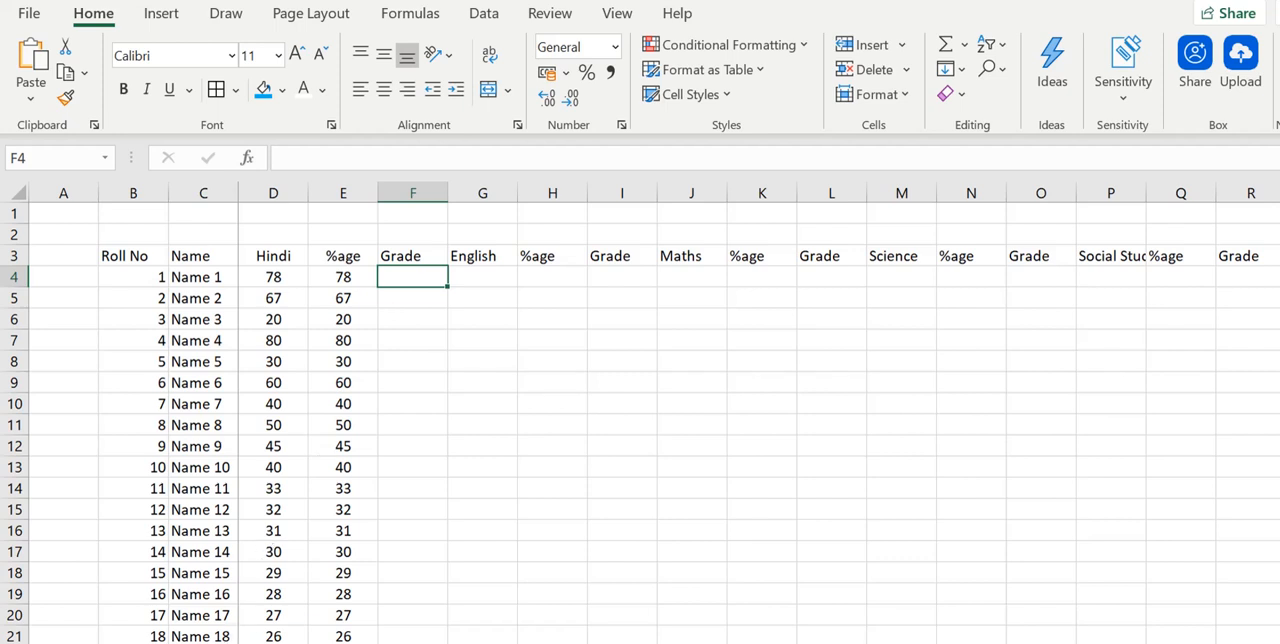
pyautogui.click(229, 643)
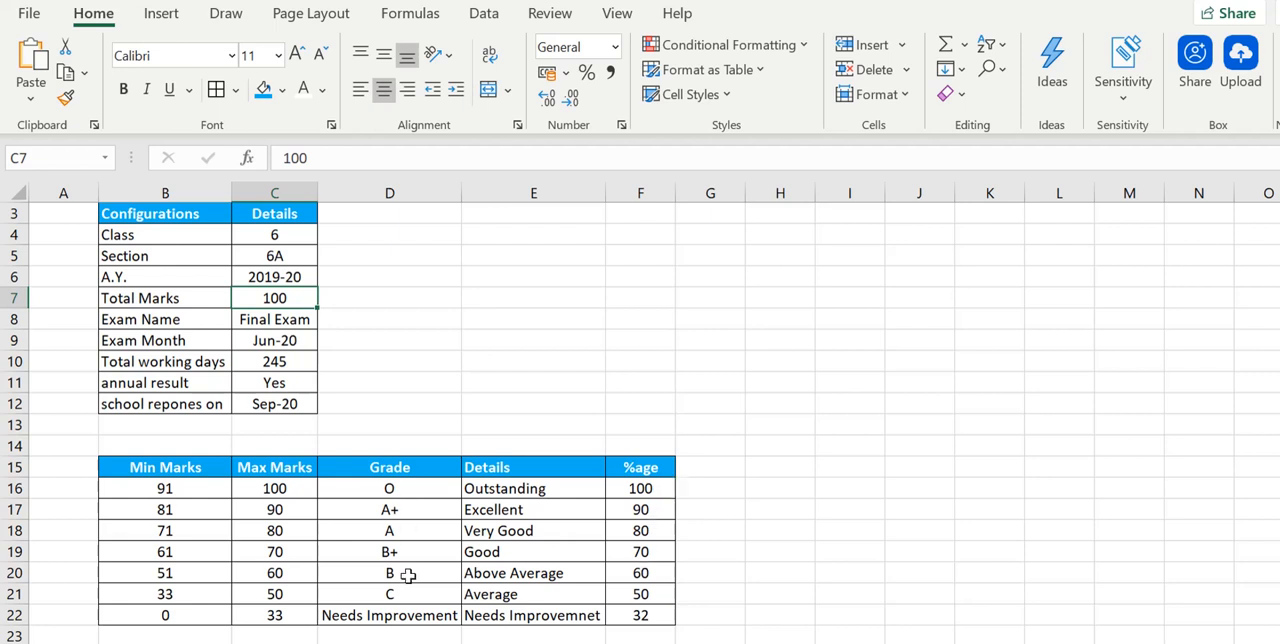
pyautogui.click(330, 643)
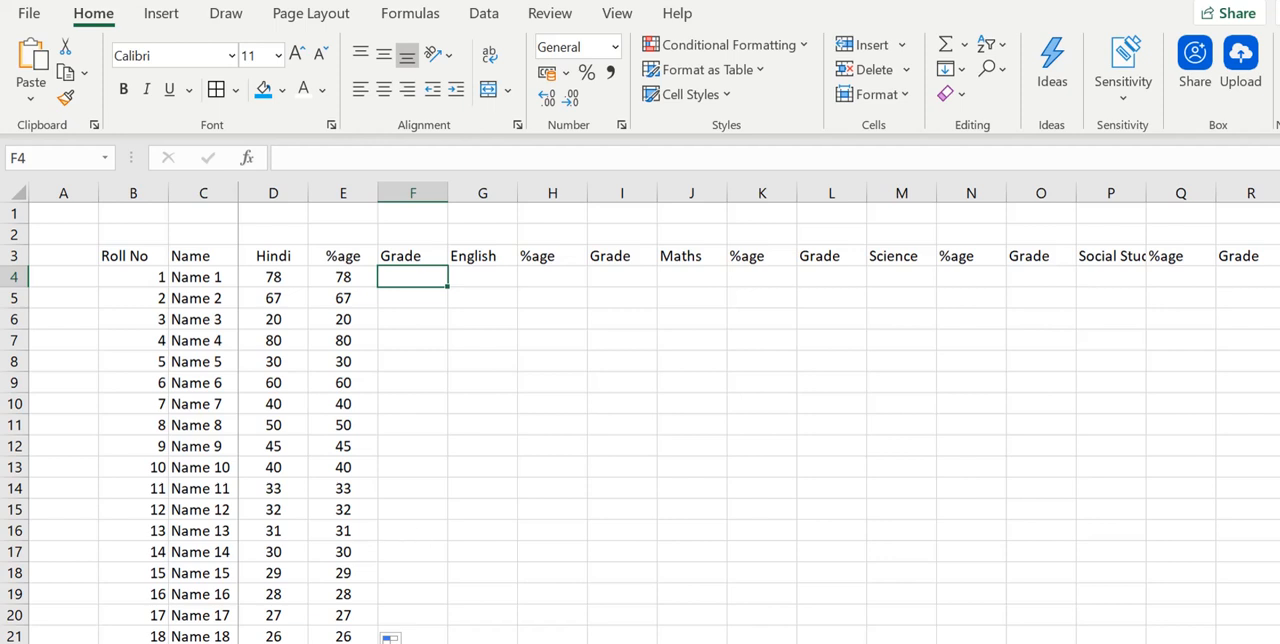
pyautogui.click(400, 643)
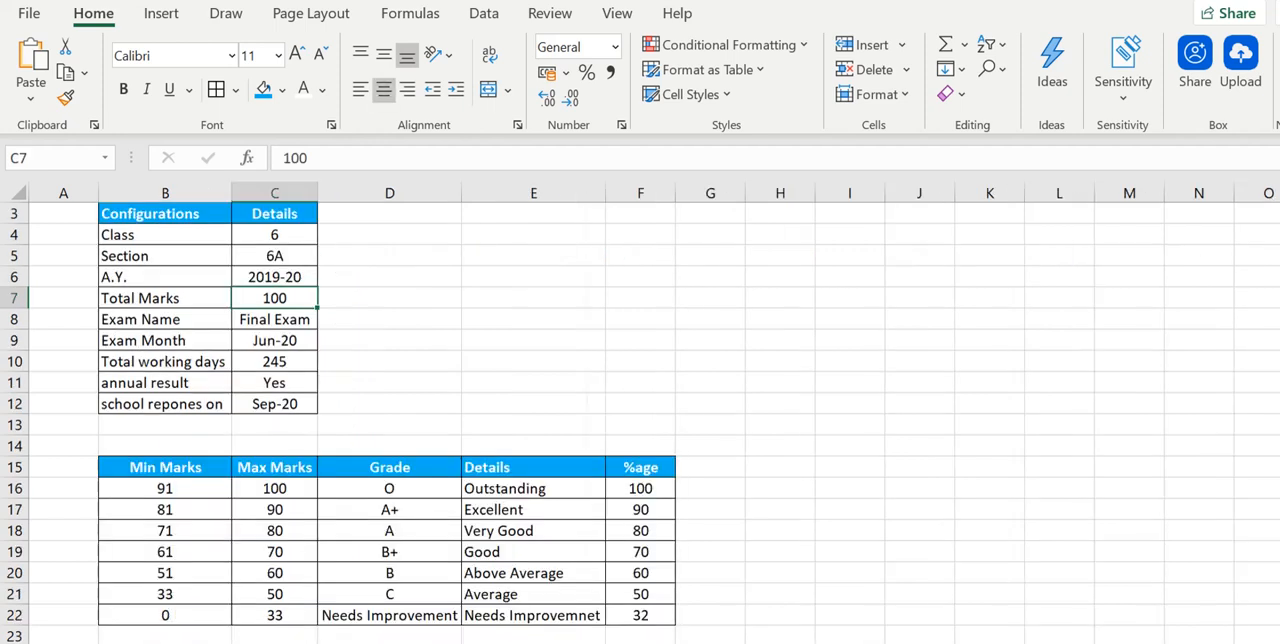
pyautogui.click(320, 643)
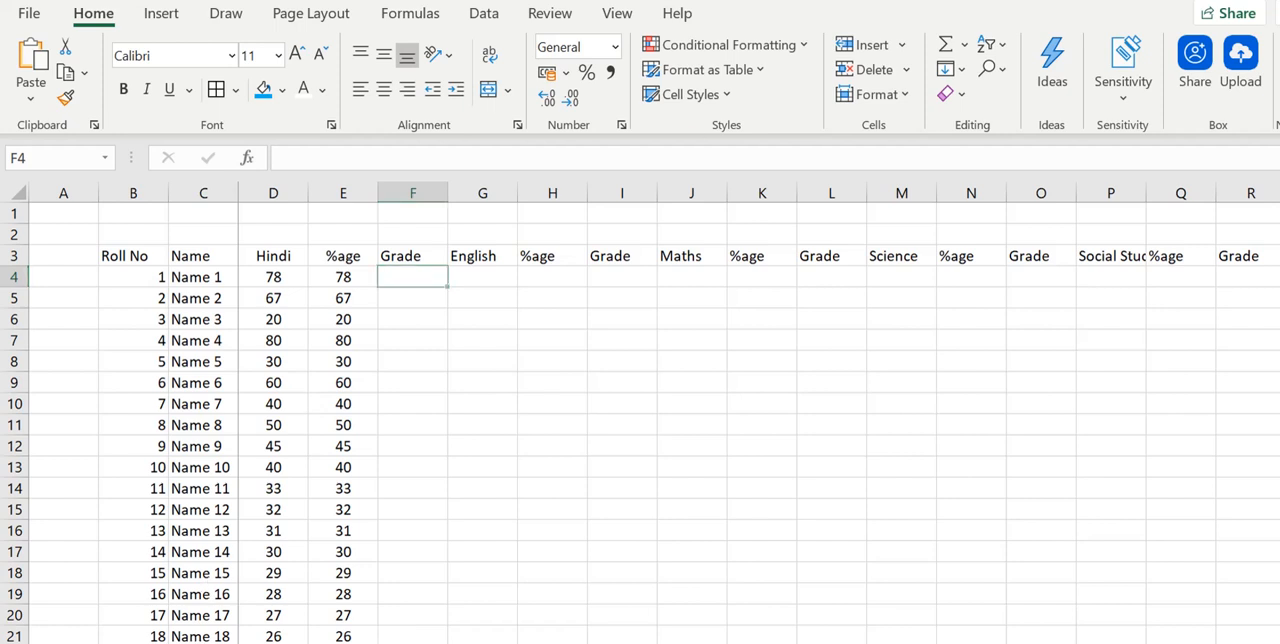
pyautogui.hotkey('ctrl', 'pageup')
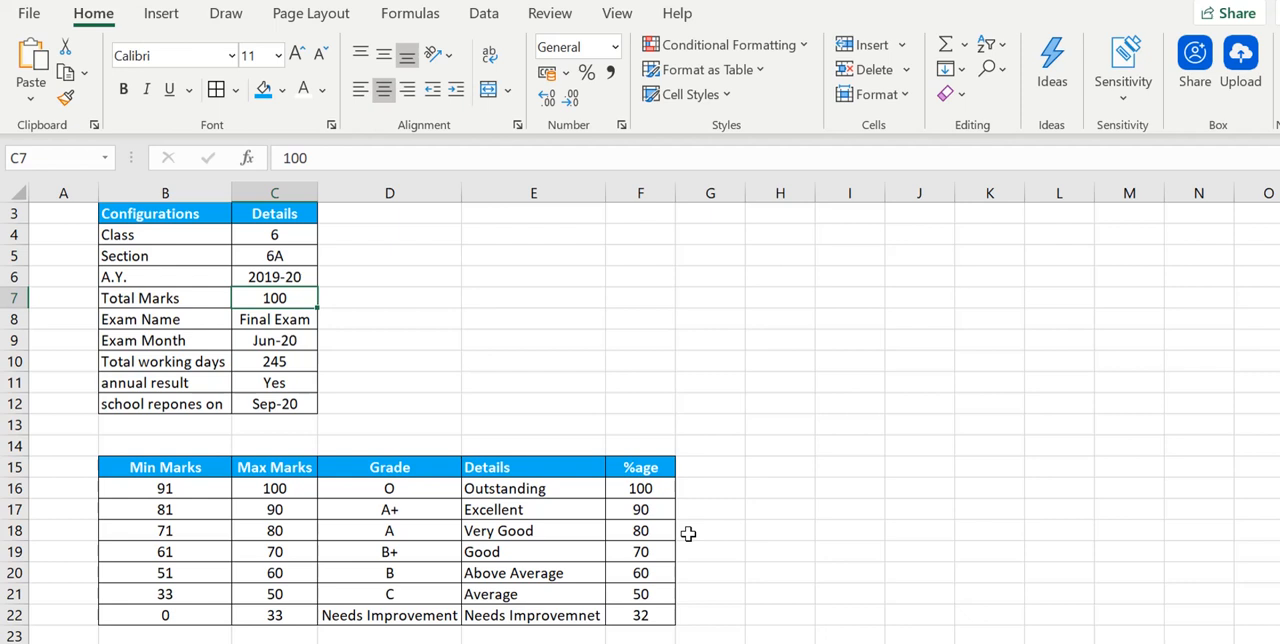
pyautogui.click(250, 642)
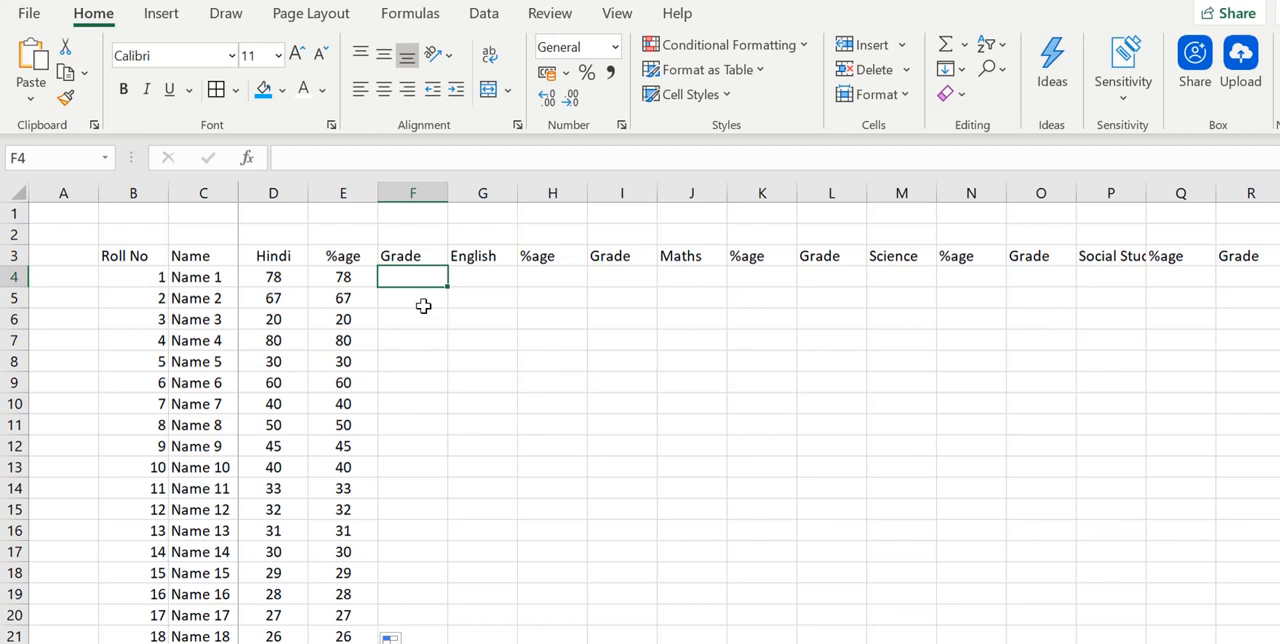
# - Begin an IF formula in F4 that returns a blank when E4 is blank: =if(E4="","",
pyautogui.write('if')
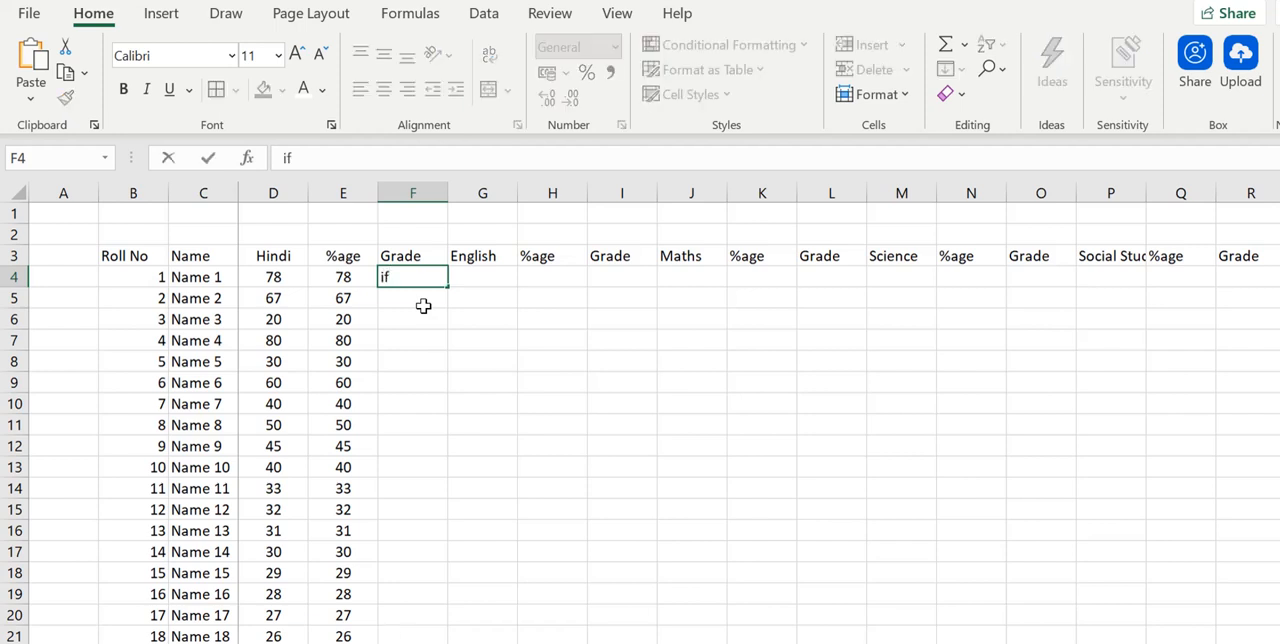
pyautogui.press('BackSpace')
pyautogui.press('BackSpace')
pyautogui.write('=if(')
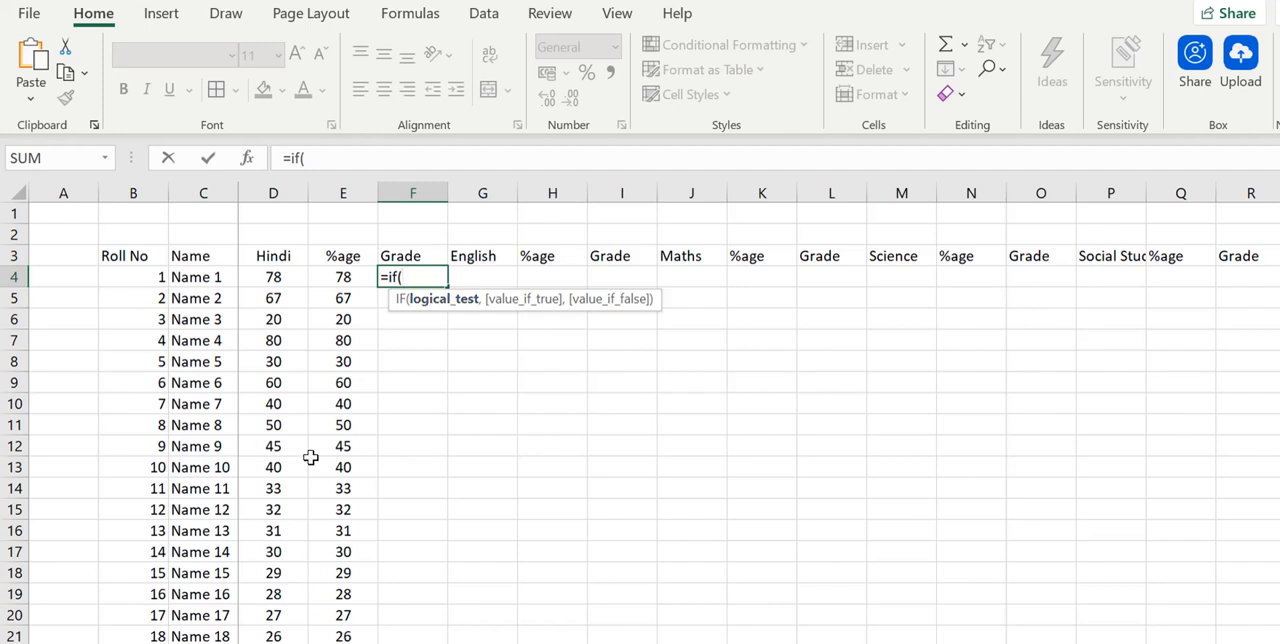
pyautogui.click(345, 279)
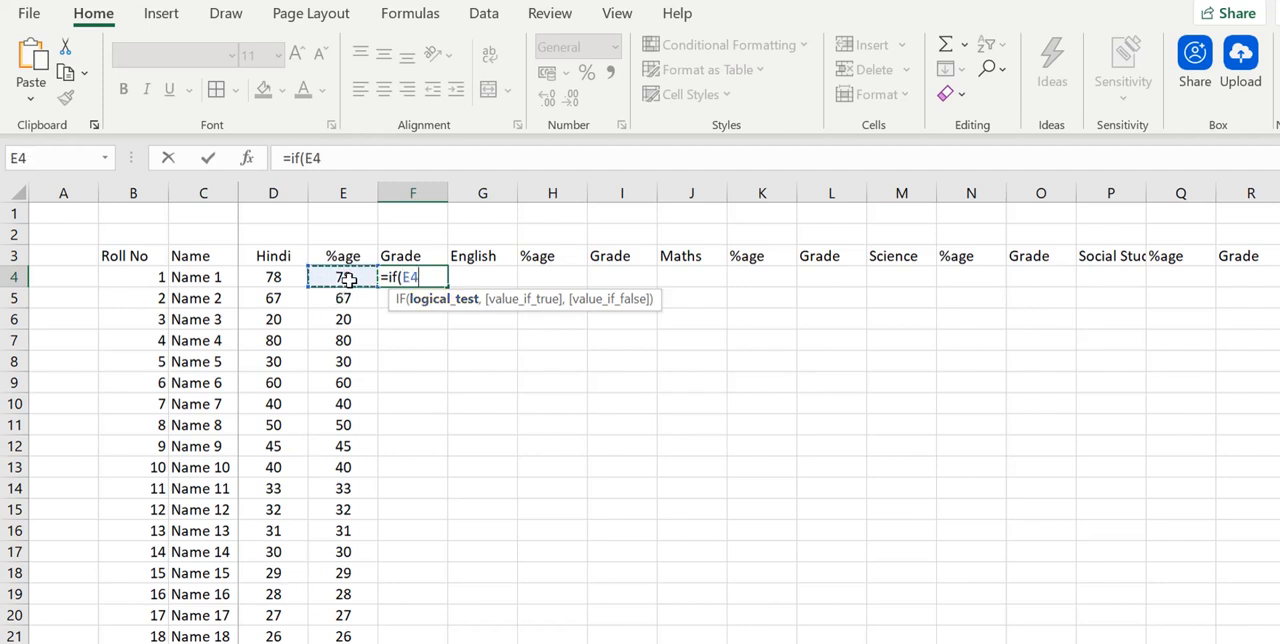
pyautogui.write('=GradeGrade')
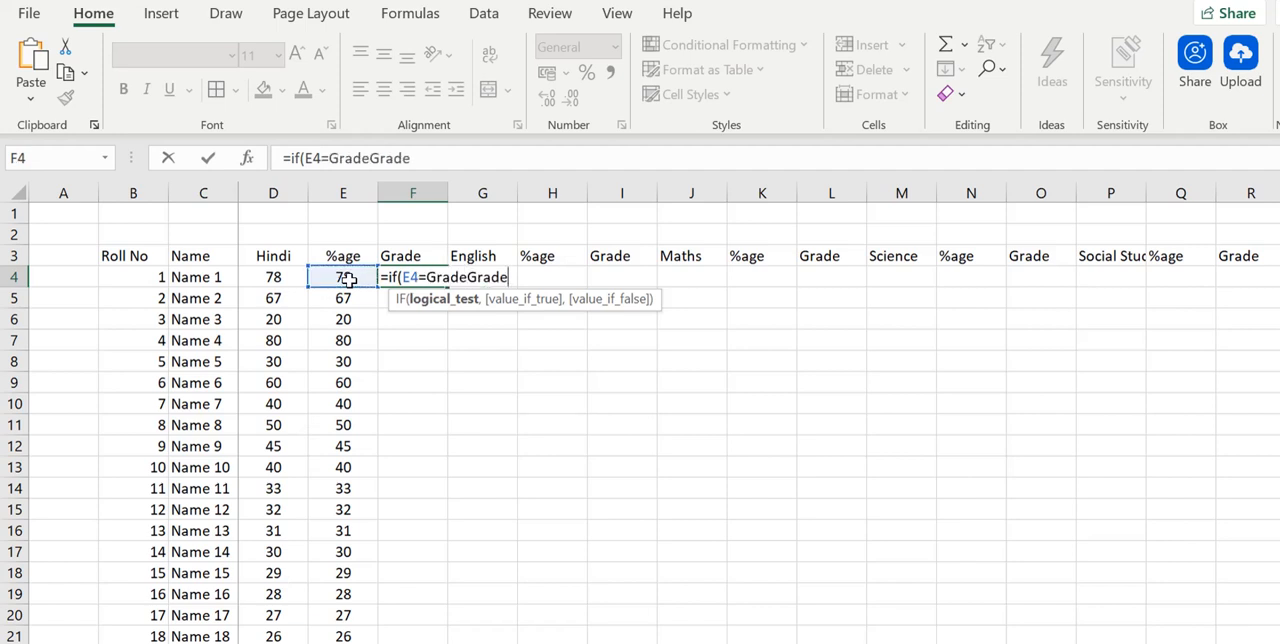
pyautogui.press('BackSpace')
pyautogui.press('BackSpace')
pyautogui.press('BackSpace')
pyautogui.press('BackSpace')
pyautogui.press('BackSpace')
pyautogui.press('BackSpace')
pyautogui.press('BackSpace')
pyautogui.press('BackSpace')
pyautogui.press('BackSpace')
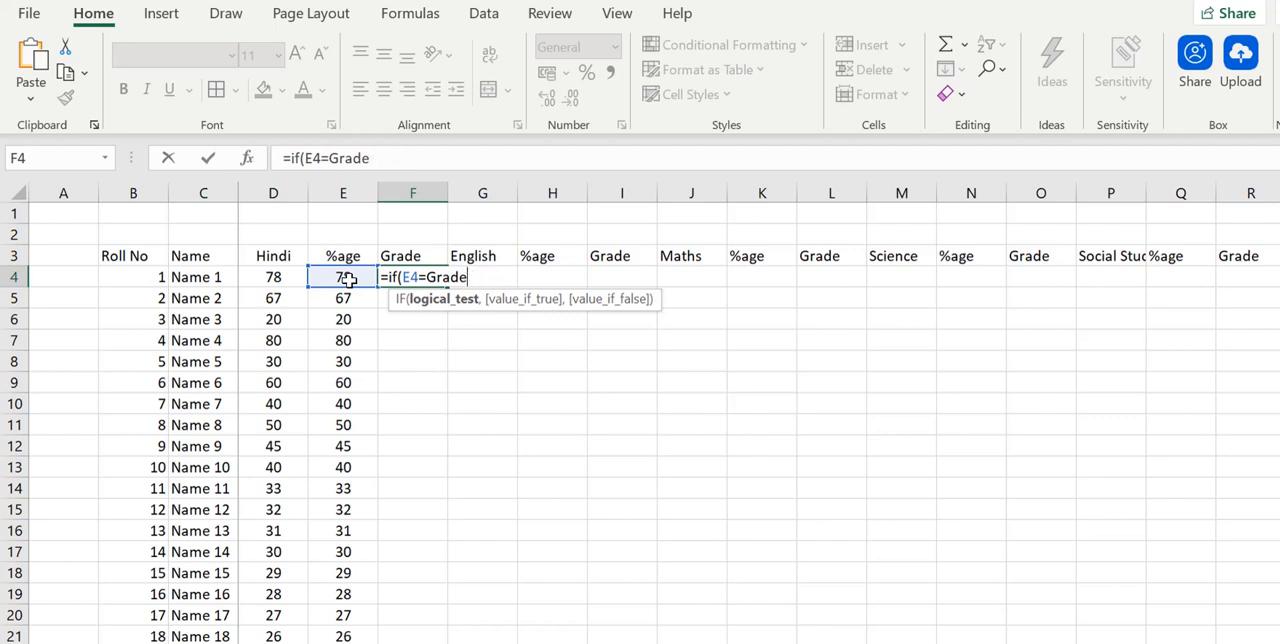
pyautogui.press('BackSpace')
pyautogui.write('"",')
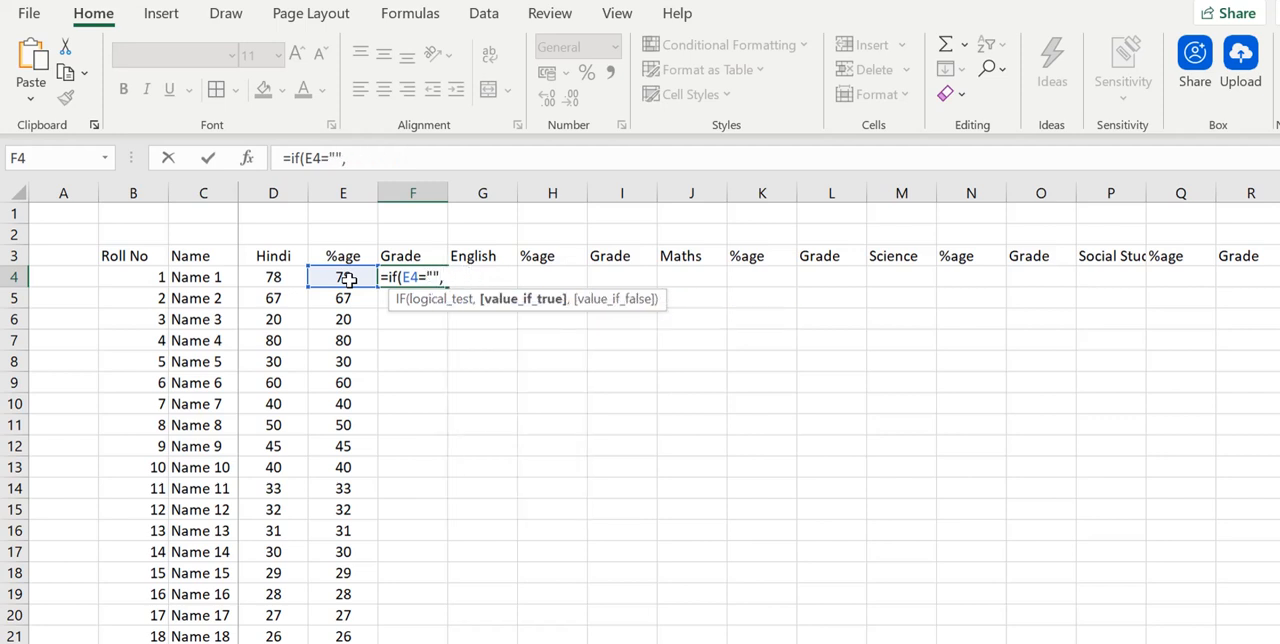
pyautogui.write('"",')
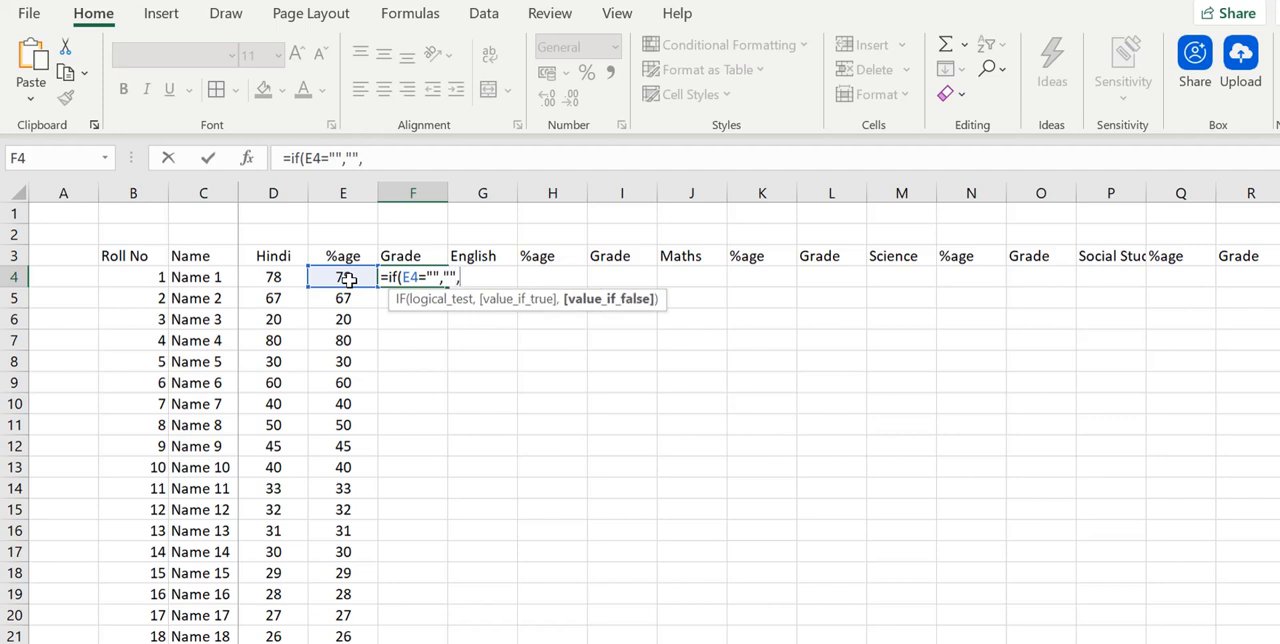
pyautogui.write('if(')
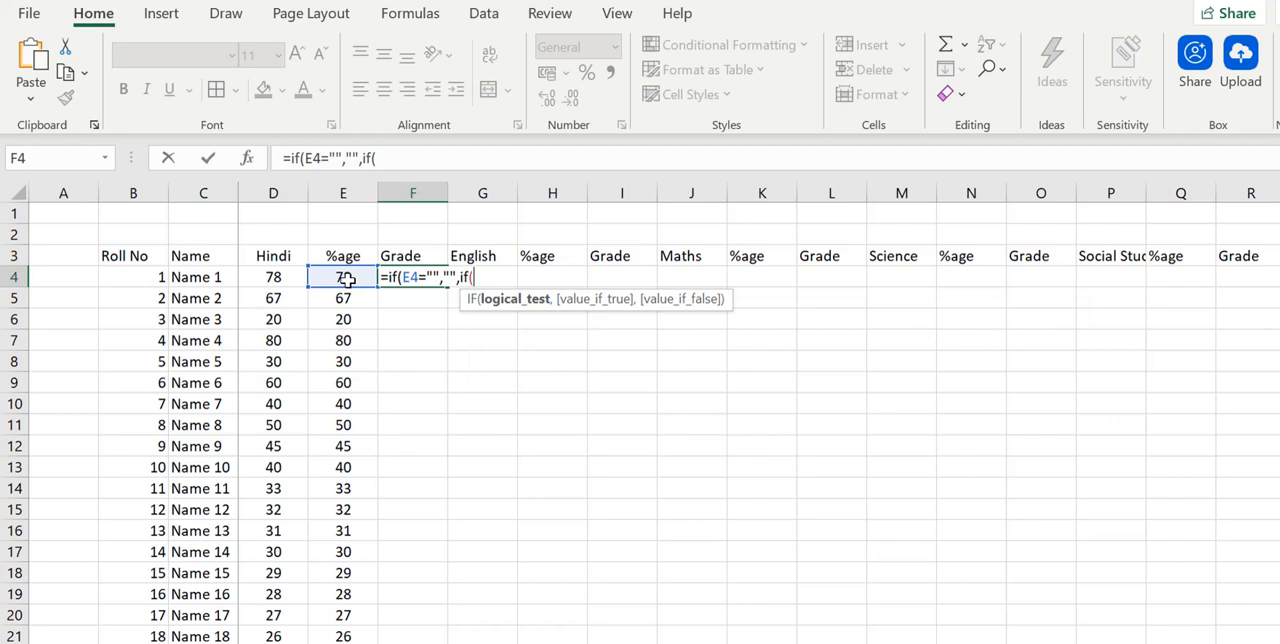
# - Nest a second IF in the F4 formula, if(E4<=Configurations!F22,Configurations!D22, for the Needs Improvement grade
pyautogui.click(345, 280)
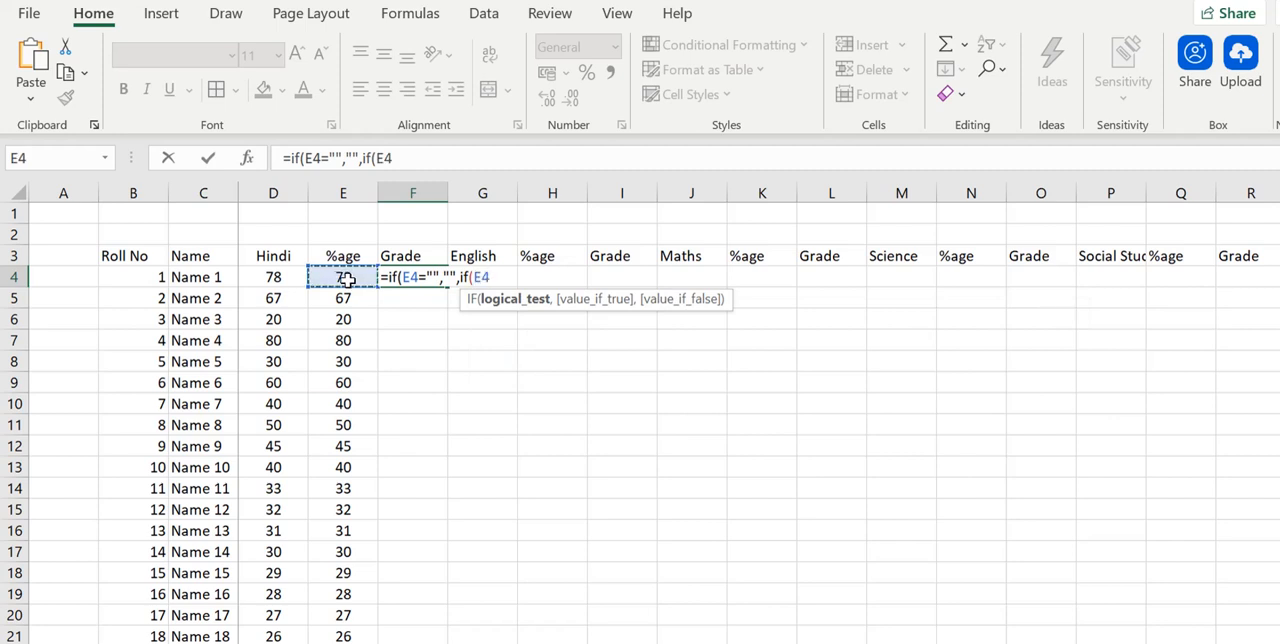
pyautogui.write('<=')
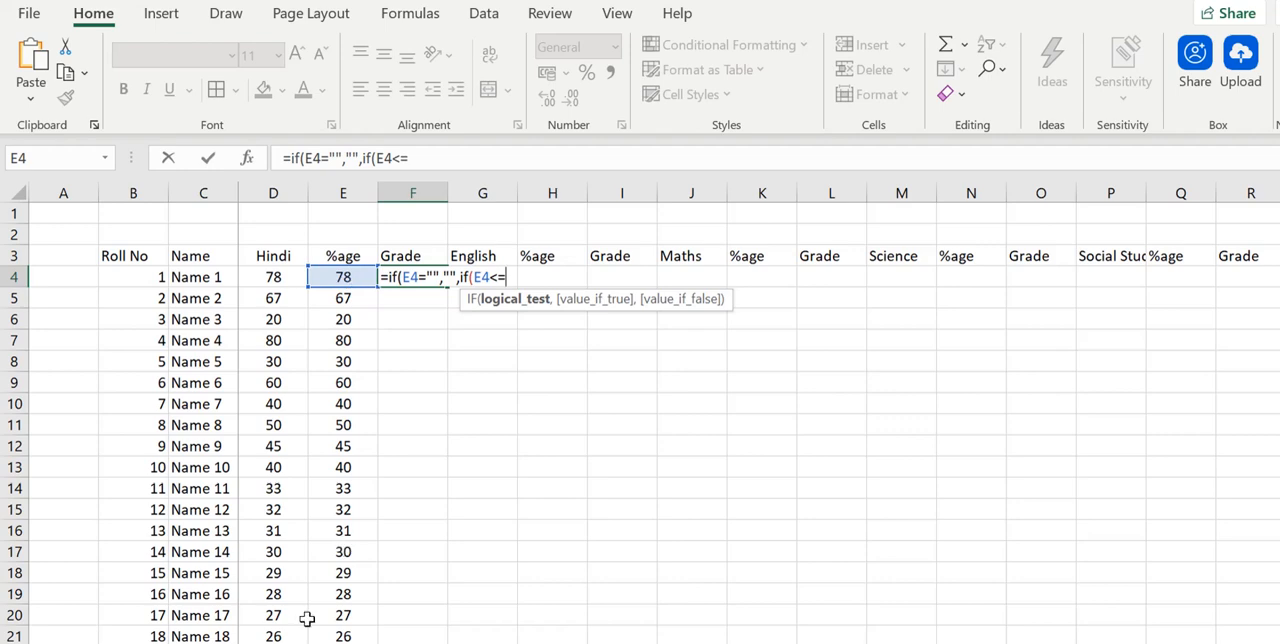
pyautogui.click(270, 643)
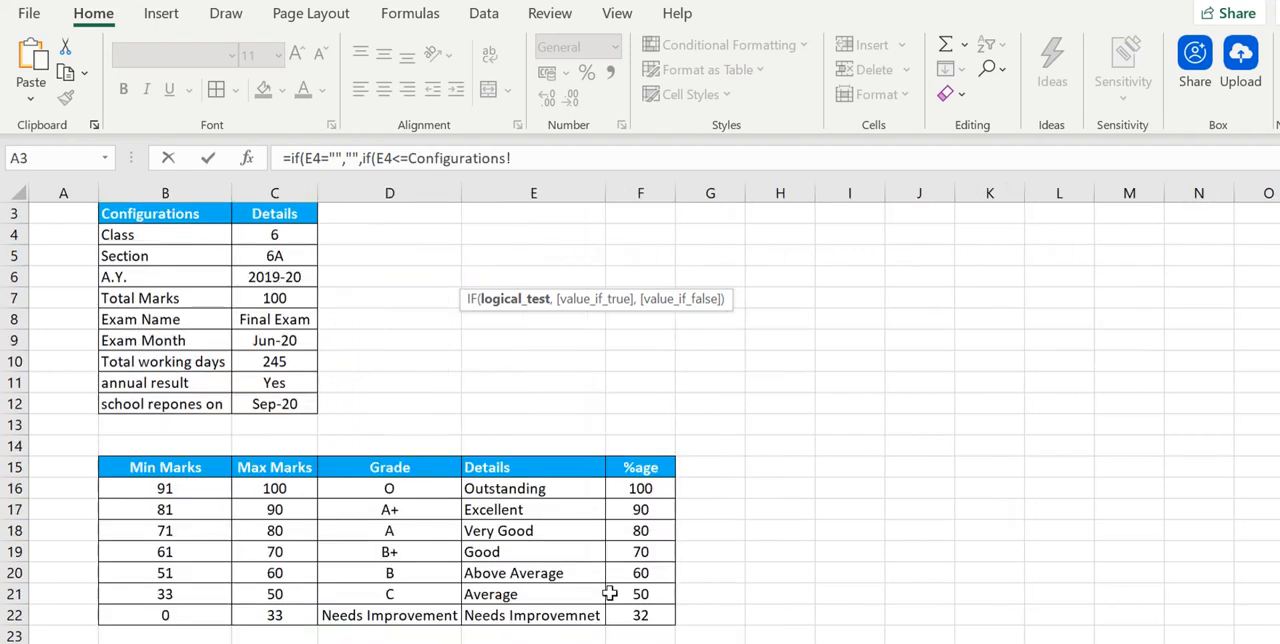
pyautogui.click(640, 614)
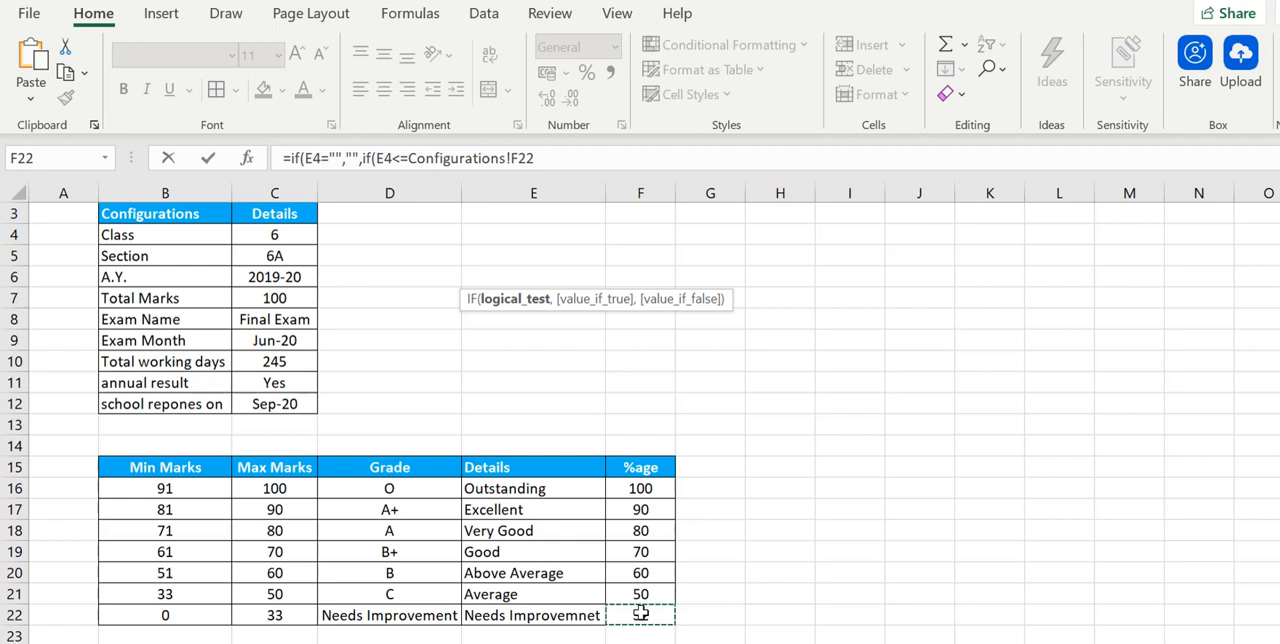
pyautogui.write(',')
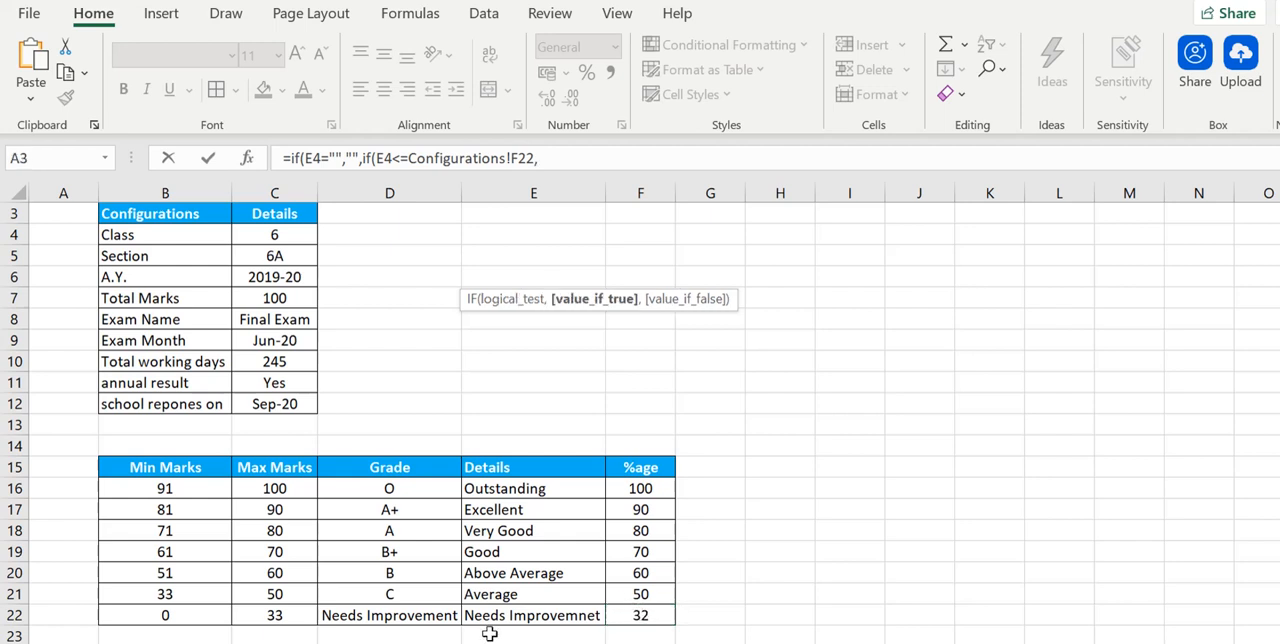
pyautogui.click(410, 611)
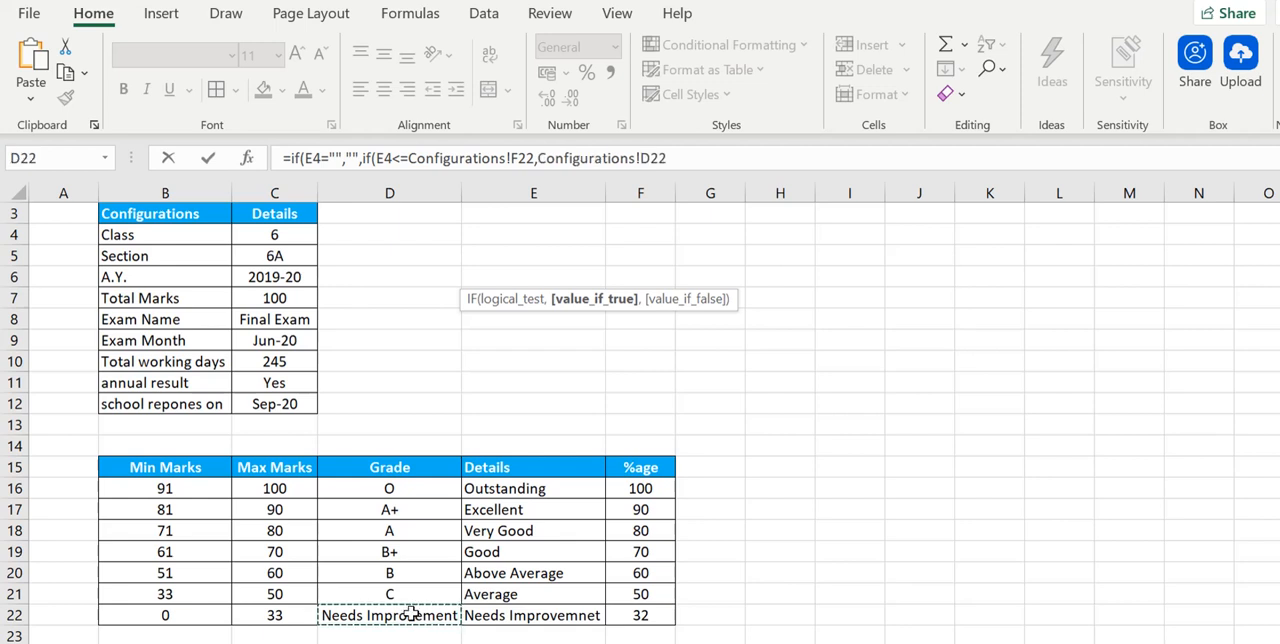
pyautogui.write(',')
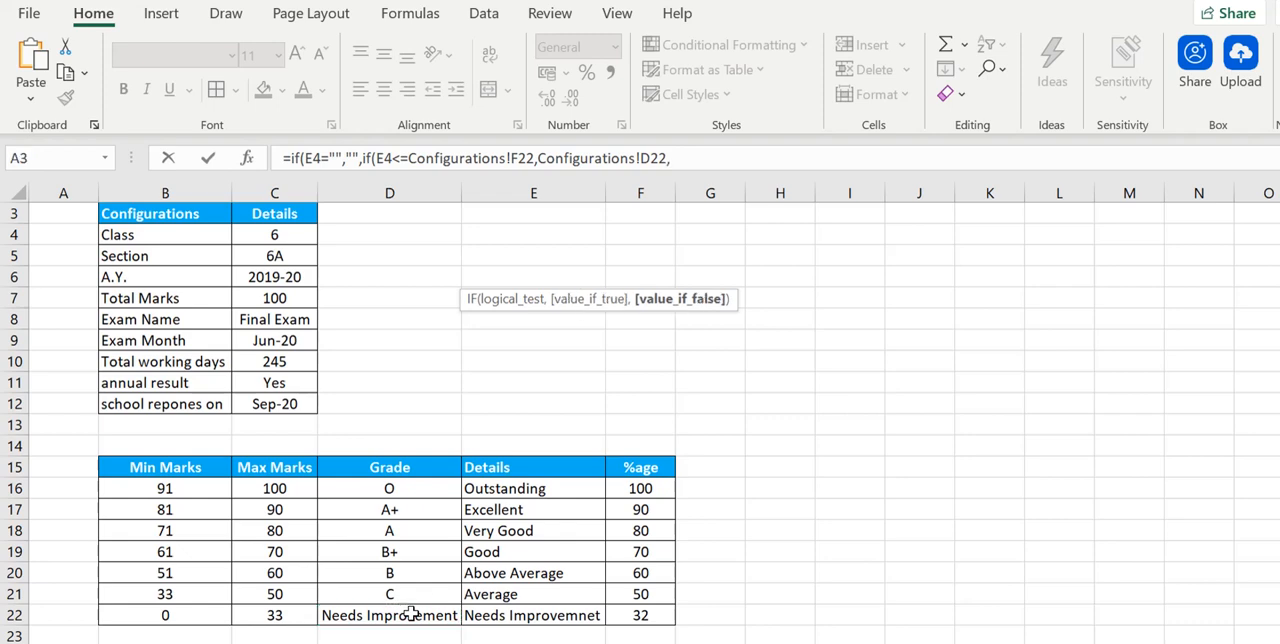
pyautogui.write('if(')
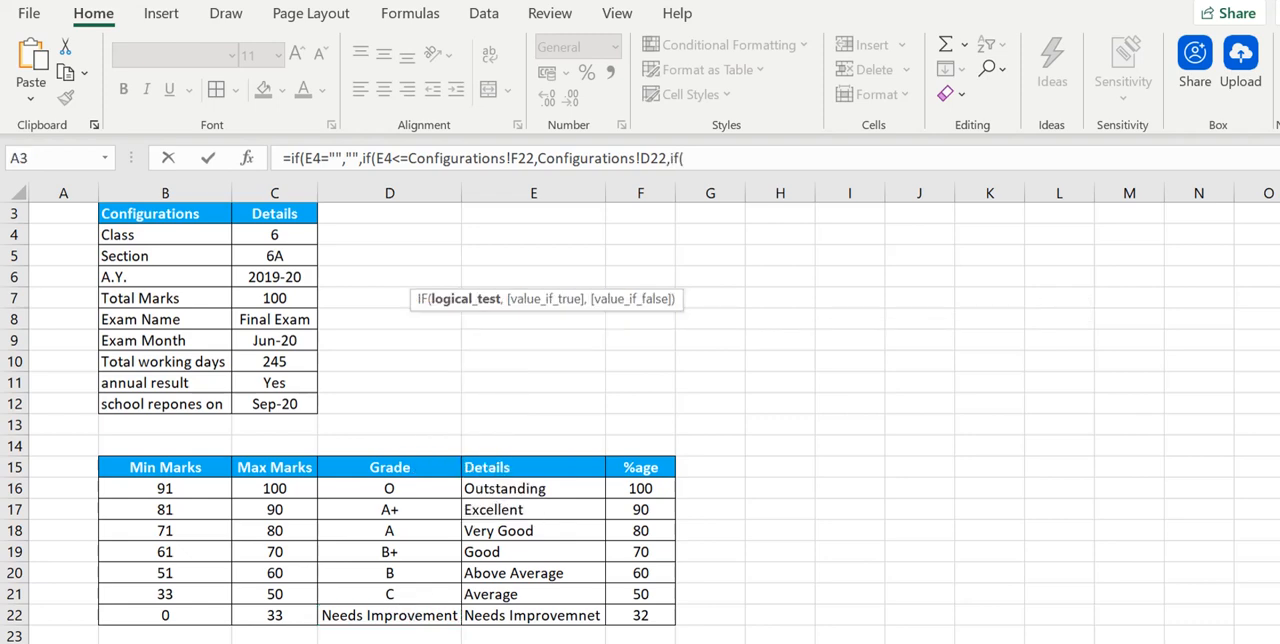
# - Nest a third IF in the F4 formula, if(Marks!E4<=Configurations!F21,Configurations!D21, for the C grade, and begin another IF as its false value
pyautogui.hotkey('ctrl', 'pageup')
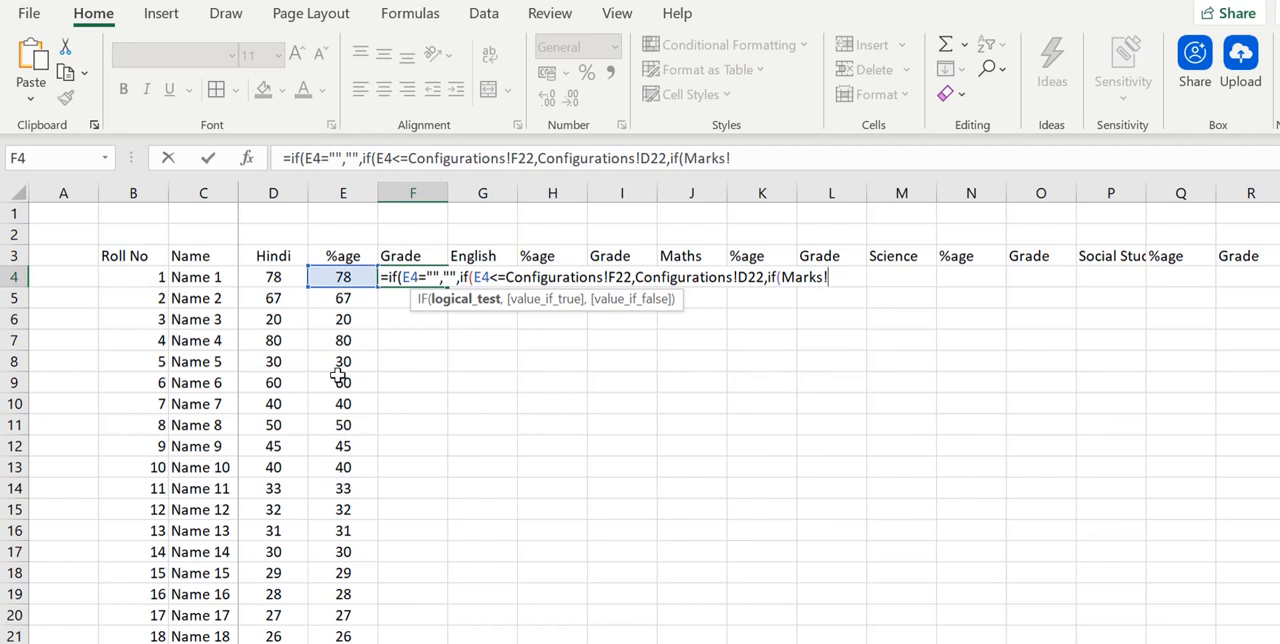
pyautogui.click(345, 276)
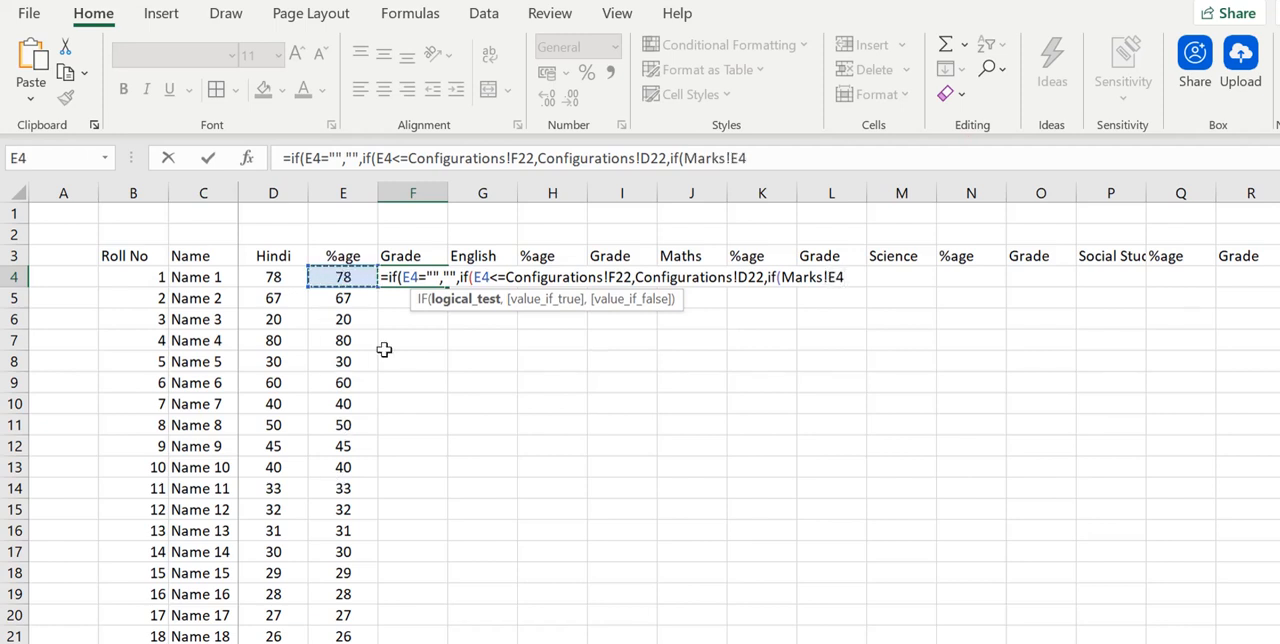
pyautogui.write('<=')
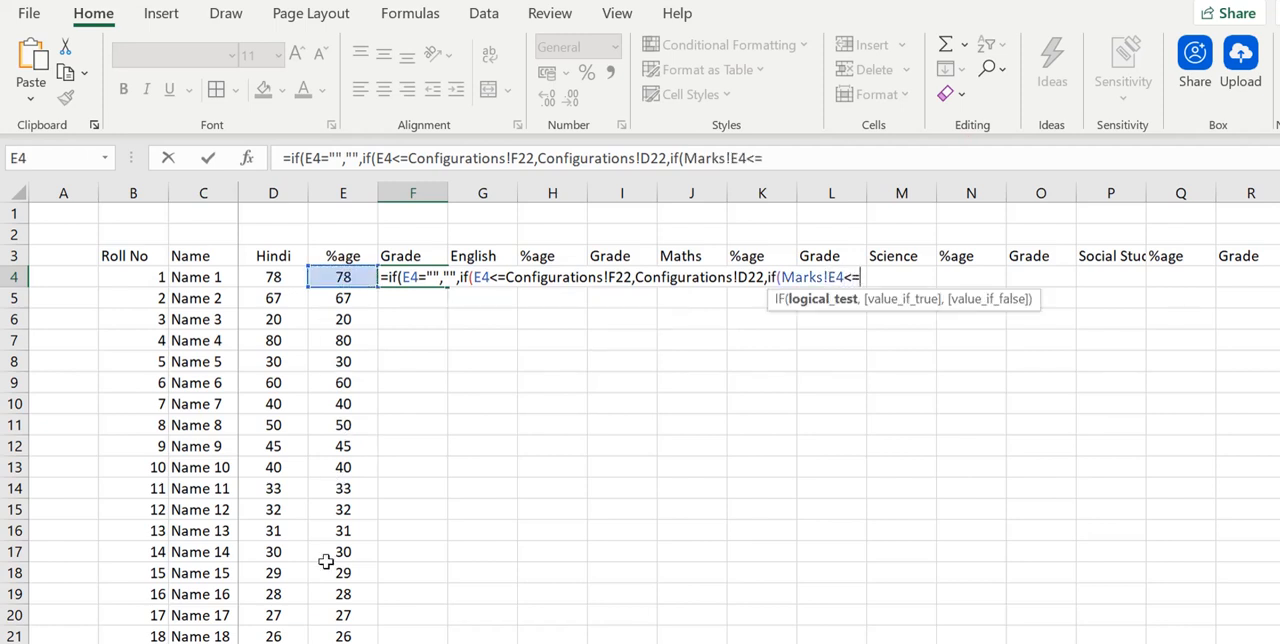
pyautogui.hotkey('ctrl', 'pagedown')
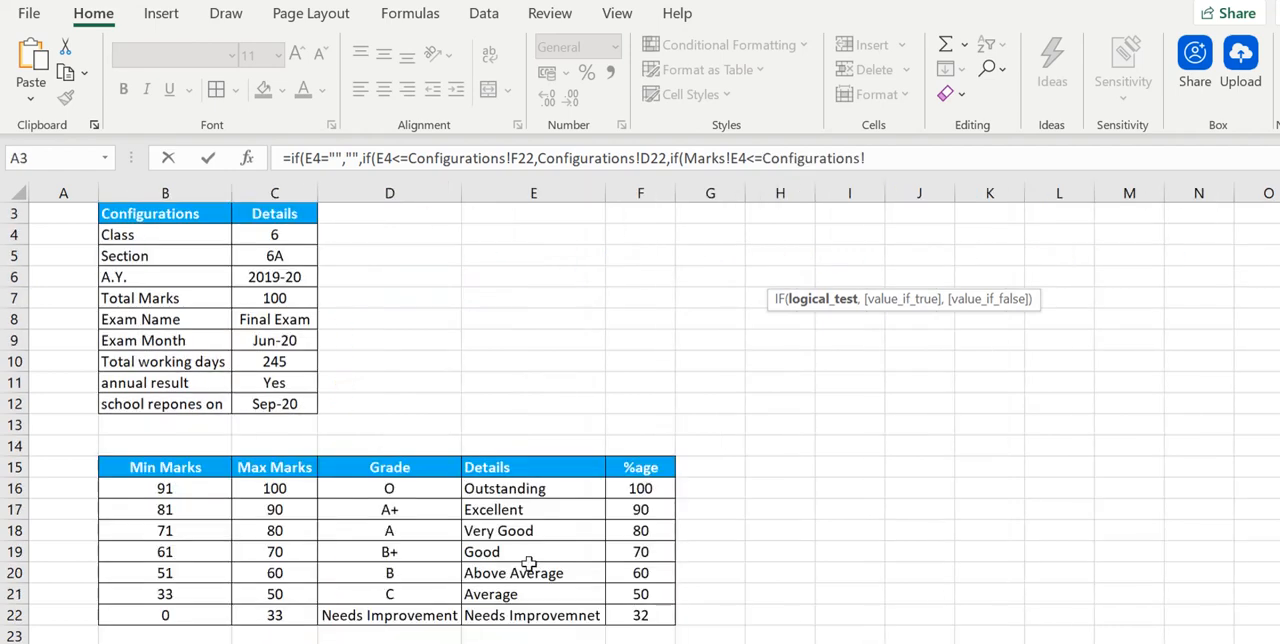
pyautogui.click(628, 593)
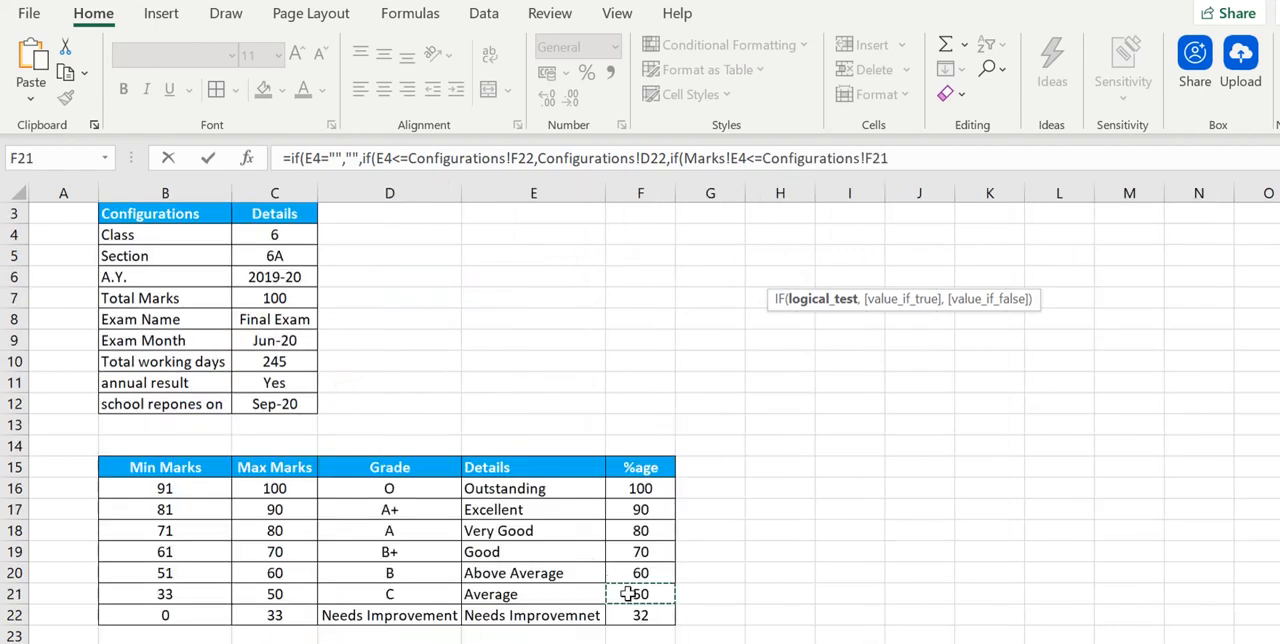
pyautogui.write(',')
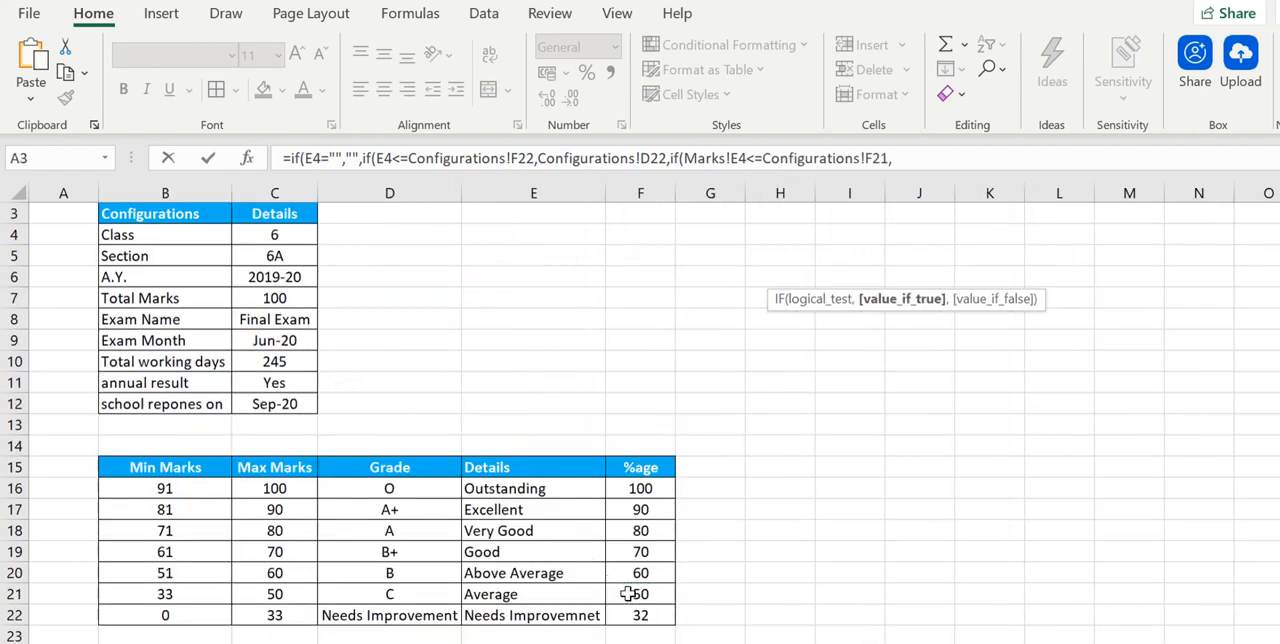
pyautogui.click(414, 598)
pyautogui.write(',')
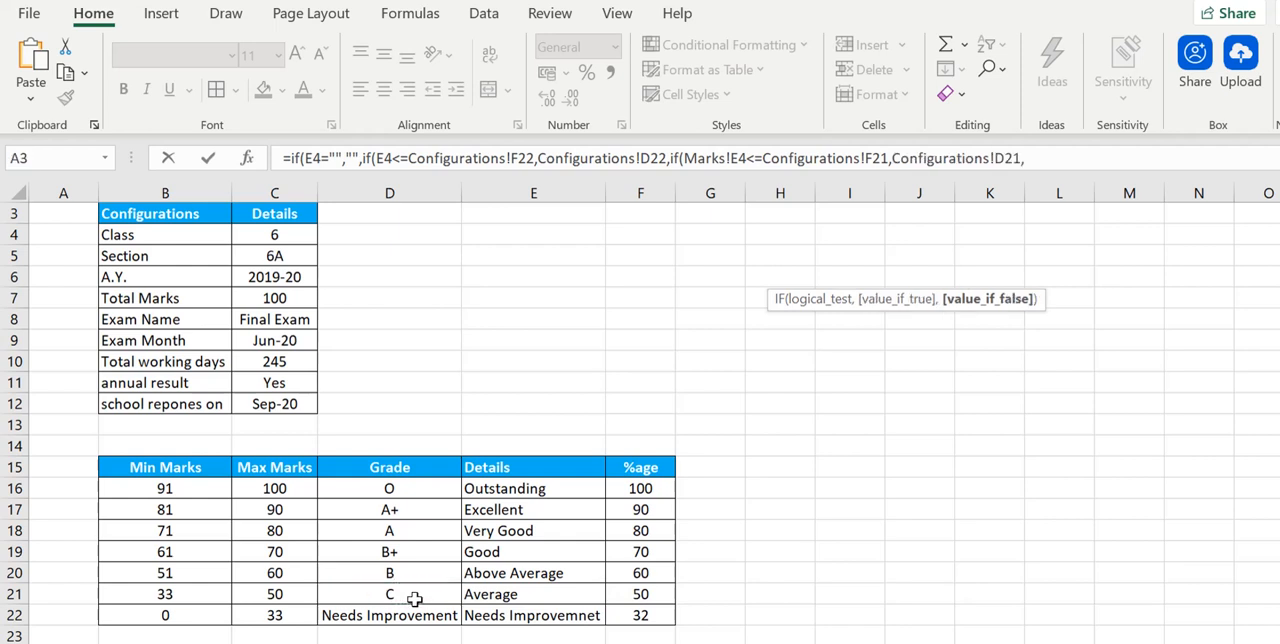
pyautogui.write('if')
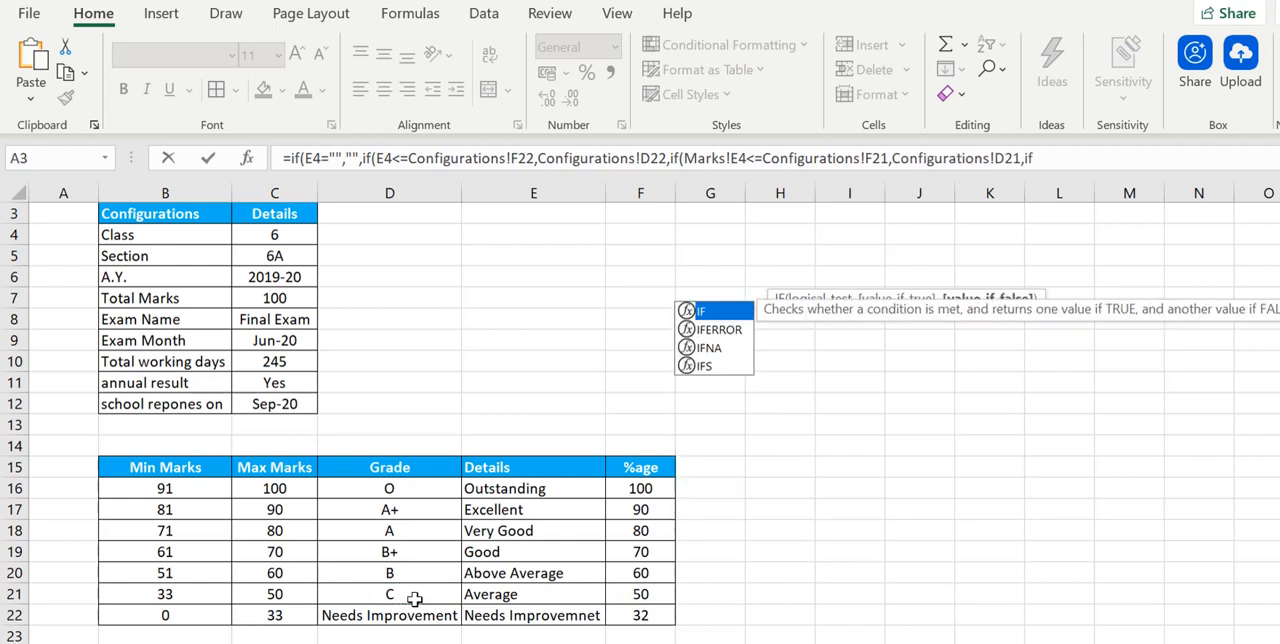
pyautogui.write('(')
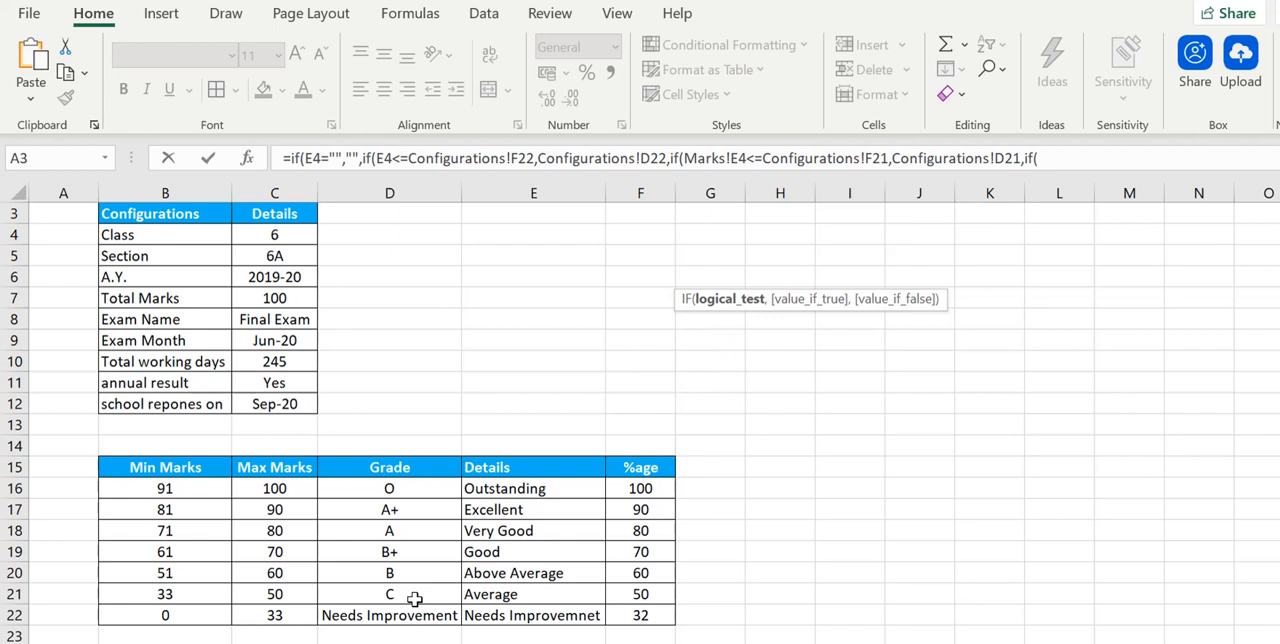
pyautogui.click(651, 573)
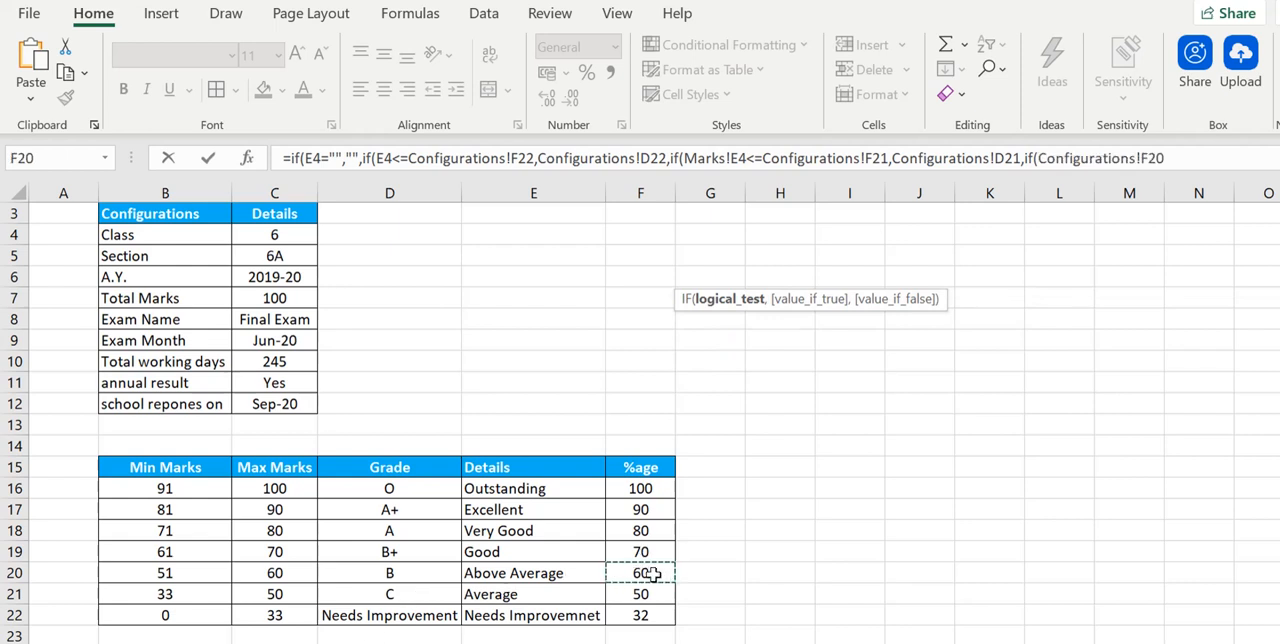
pyautogui.write(',')
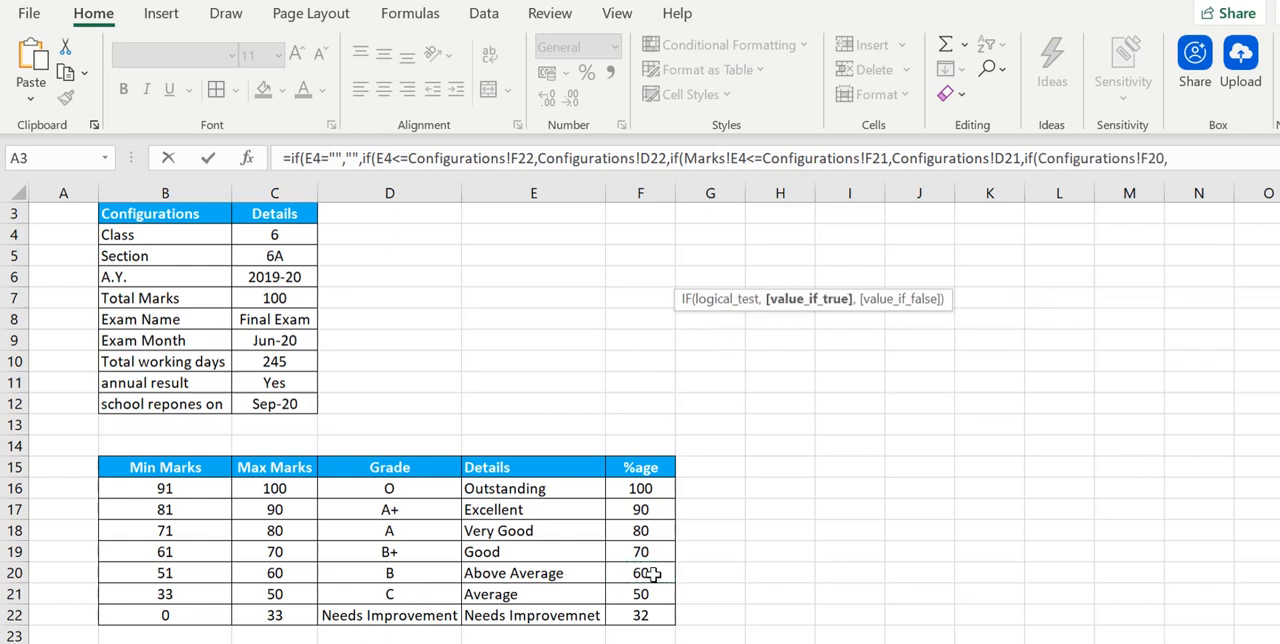
pyautogui.press('BackSpace')
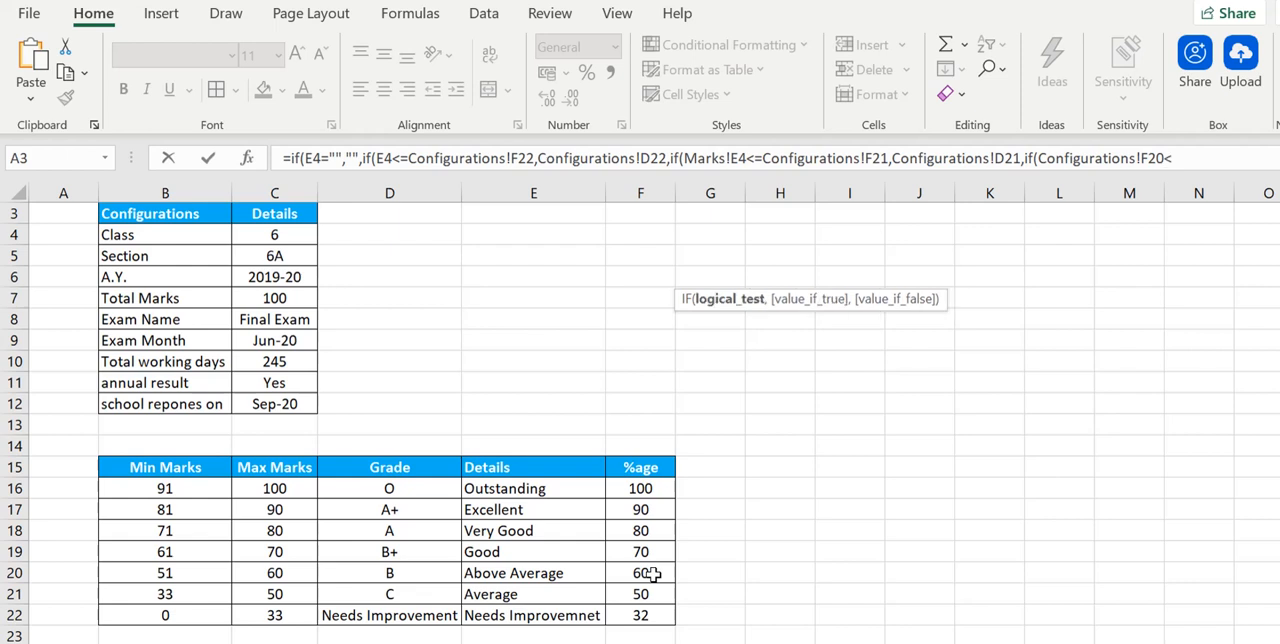
pyautogui.write('<=')
pyautogui.click(409, 573)
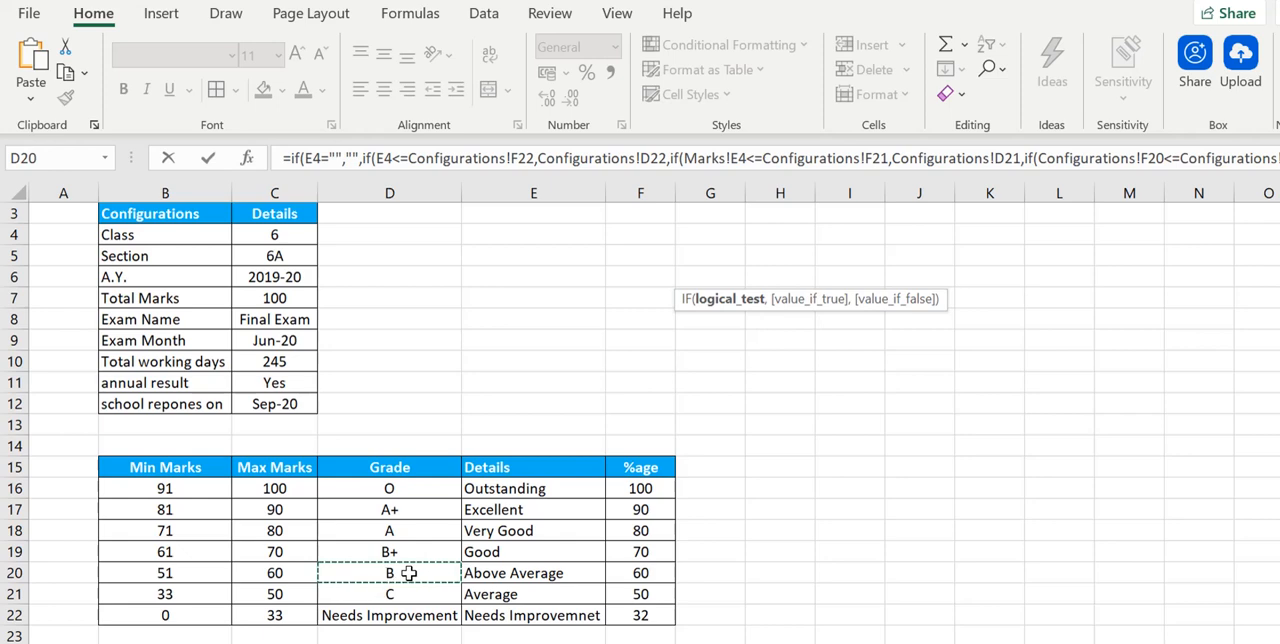
pyautogui.press('BackSpace')
pyautogui.press('BackSpace')
pyautogui.press('BackSpace')
pyautogui.press('BackSpace')
pyautogui.press('BackSpace')
pyautogui.press('BackSpace')
pyautogui.press('BackSpace')
pyautogui.press('BackSpace')
pyautogui.press('BackSpace')
pyautogui.press('BackSpace')
pyautogui.press('BackSpace')
pyautogui.press('BackSpace')
pyautogui.press('BackSpace')
pyautogui.press('BackSpace')
pyautogui.press('BackSpace')
pyautogui.press('BackSpace')
pyautogui.press('BackSpace')
pyautogui.press('BackSpace')
pyautogui.press('BackSpace')
pyautogui.press('BackSpace')
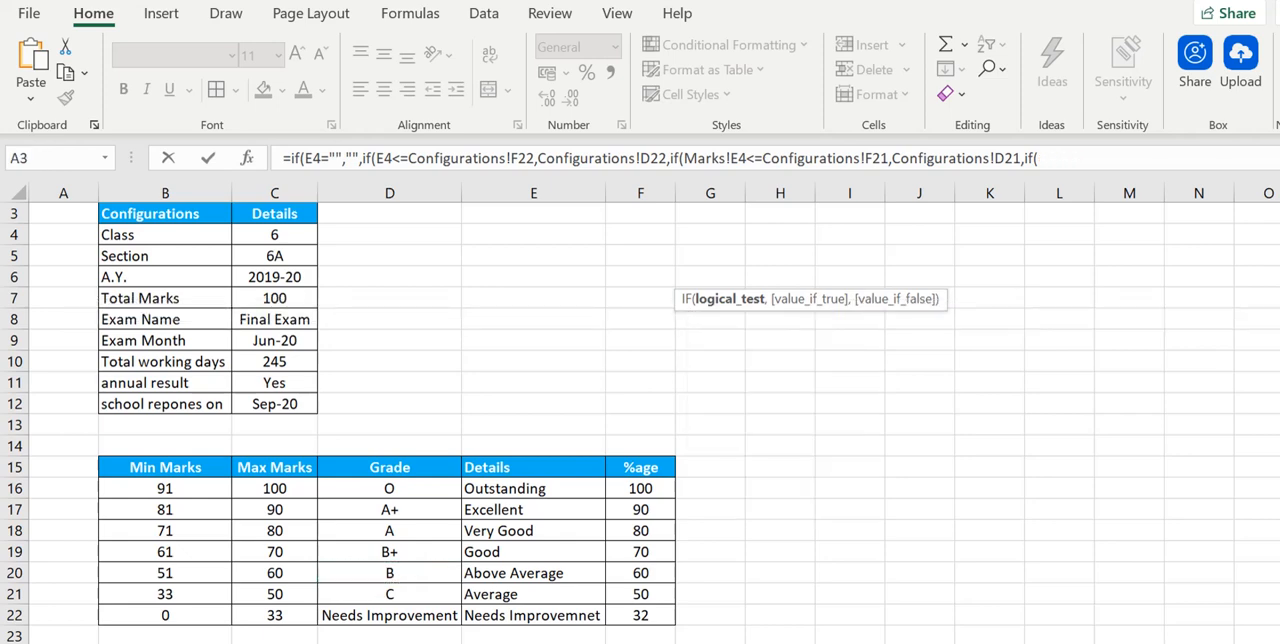
# - Add the B grade test Marks!E4<=Configurations!F20 returning Configurations!D20, nest the remaining tests for F19 to F16, and enter the formula
pyautogui.hotkey('ctrl', 'pageup')
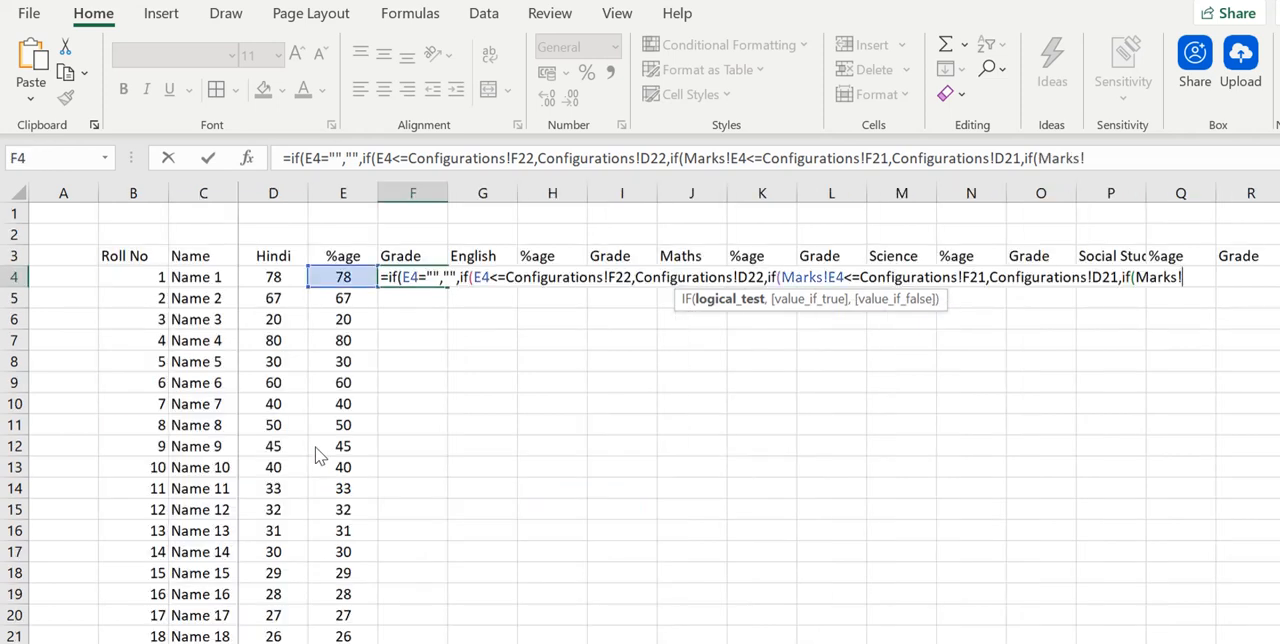
pyautogui.click(340, 277)
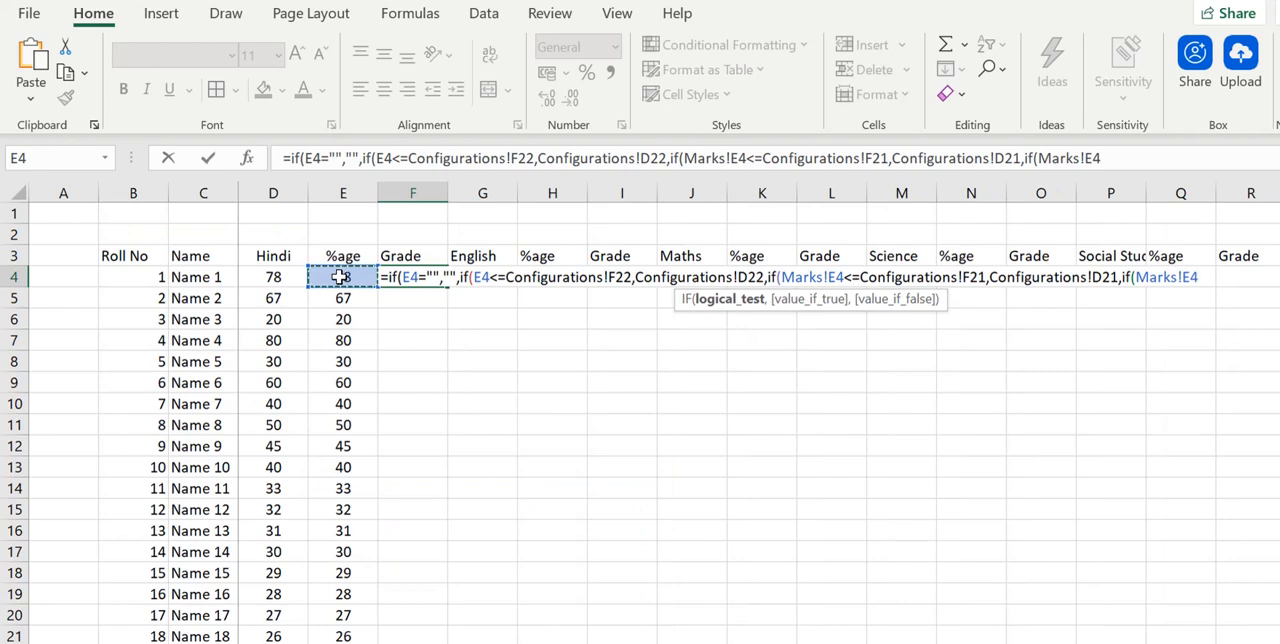
pyautogui.write('<=')
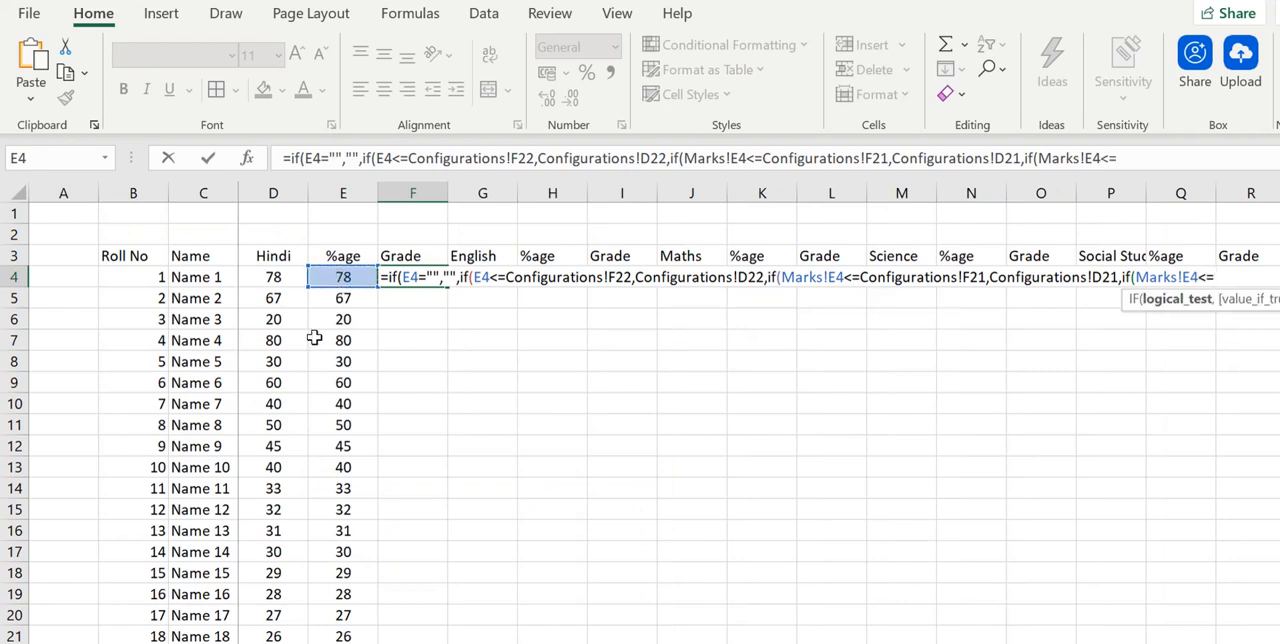
pyautogui.click(212, 643)
pyautogui.click(632, 567)
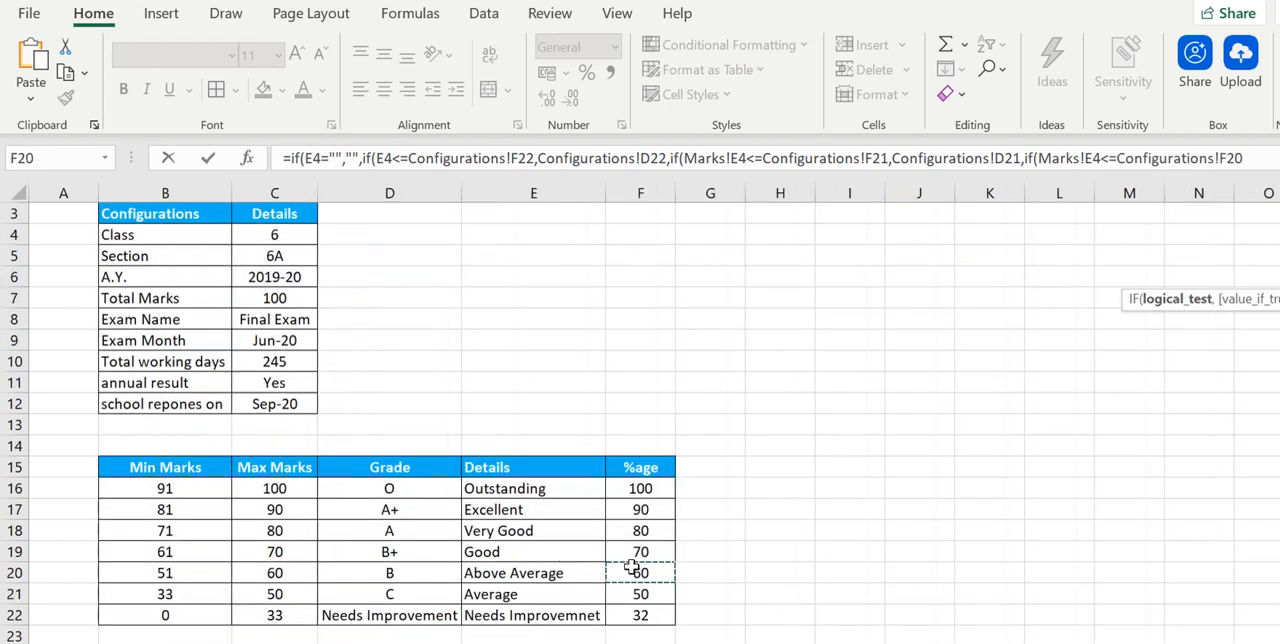
pyautogui.write(',')
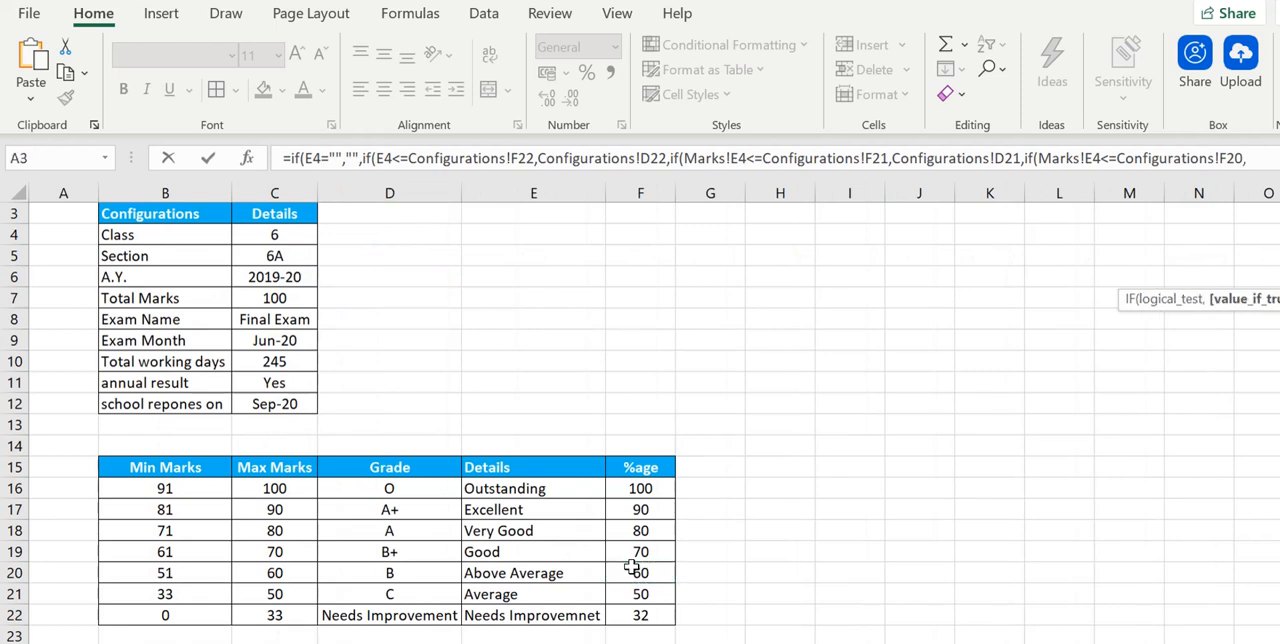
pyautogui.click(420, 571)
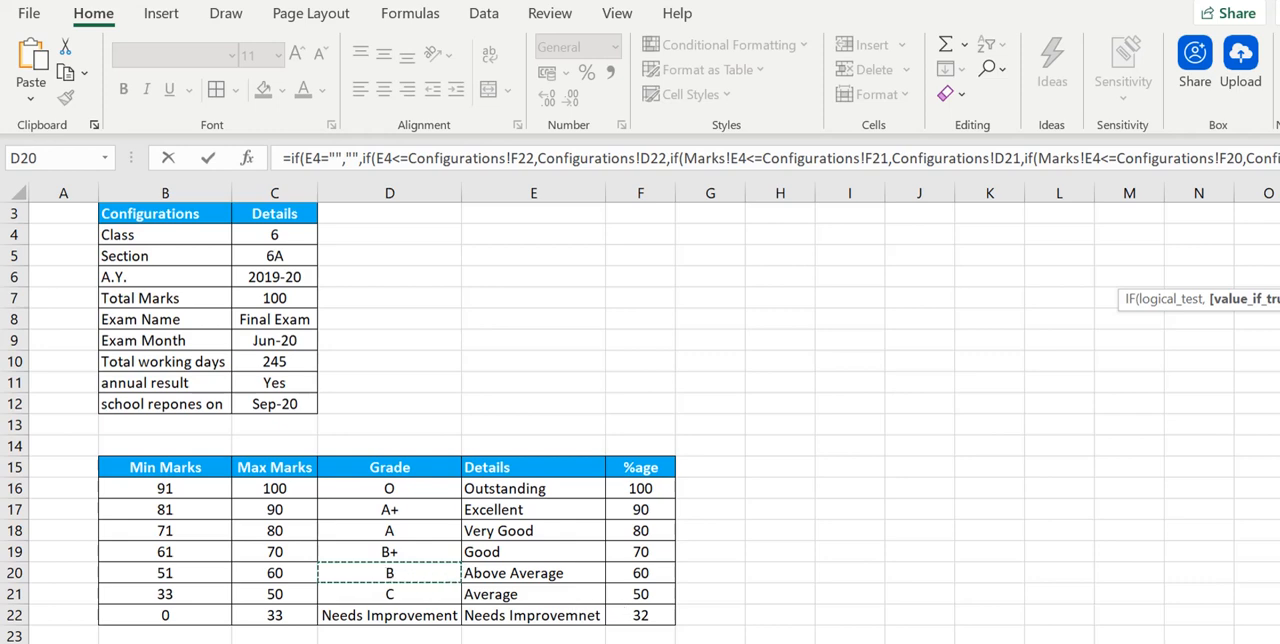
pyautogui.press('Return')
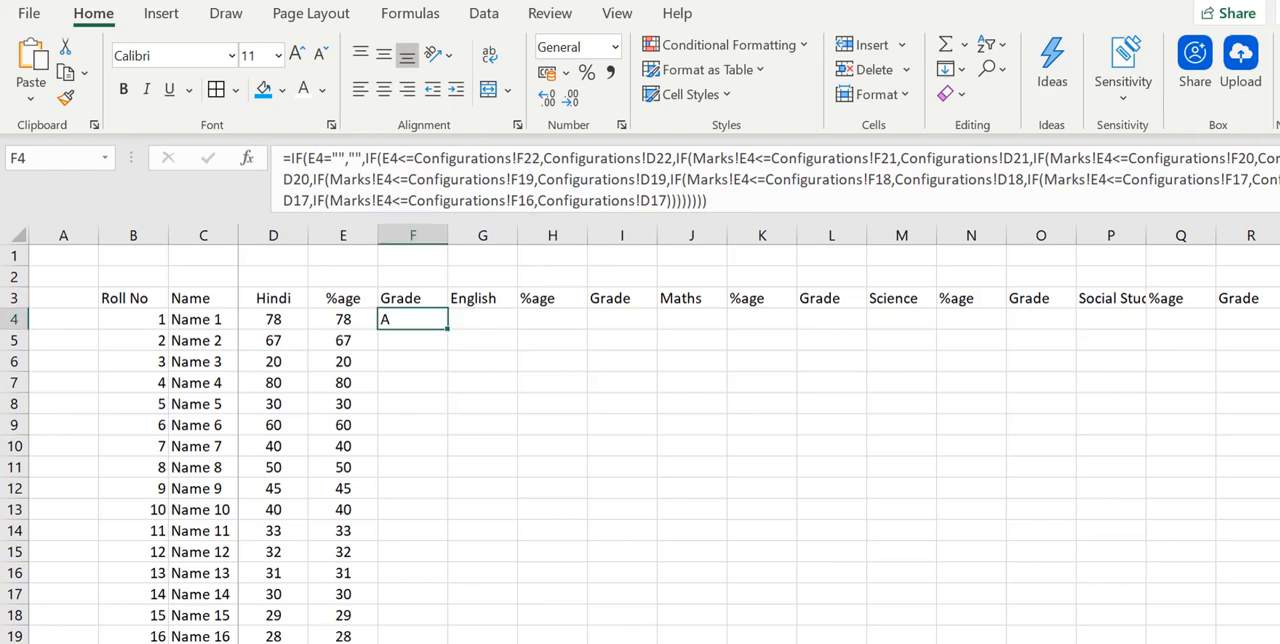
# - Review the grades and percentage limits in the Configurations sheet, then return to the Marks sheet
pyautogui.hotkey('ctrl', 'pageup')
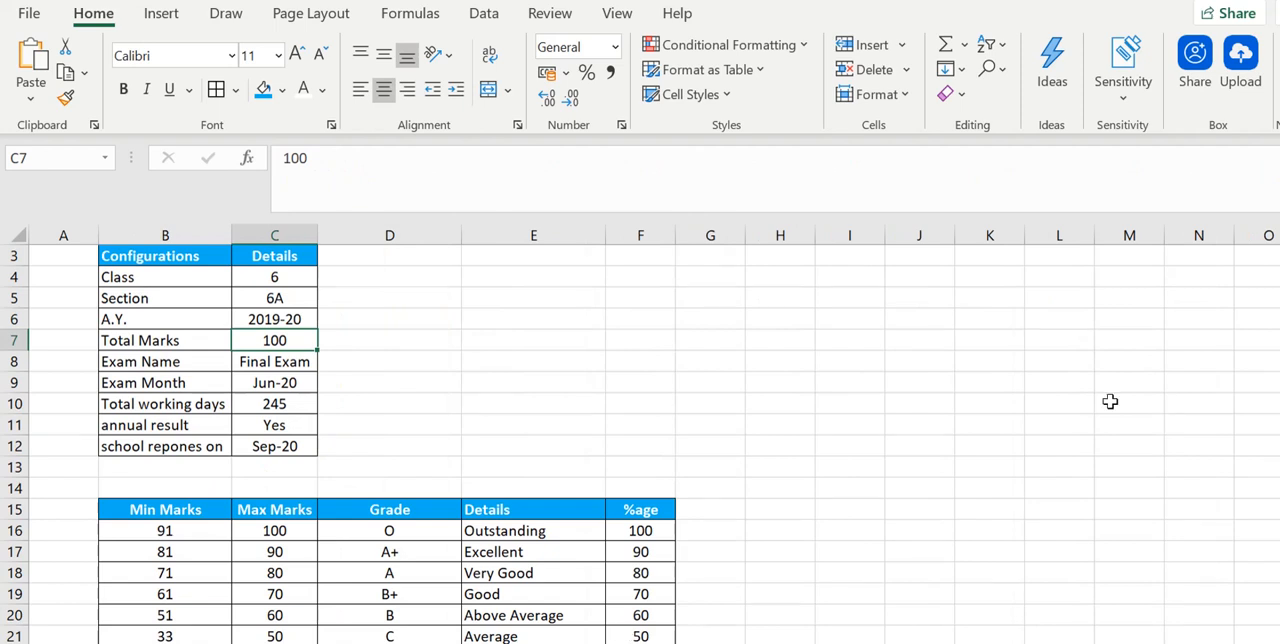
pyautogui.scroll(-1, 338, 443)
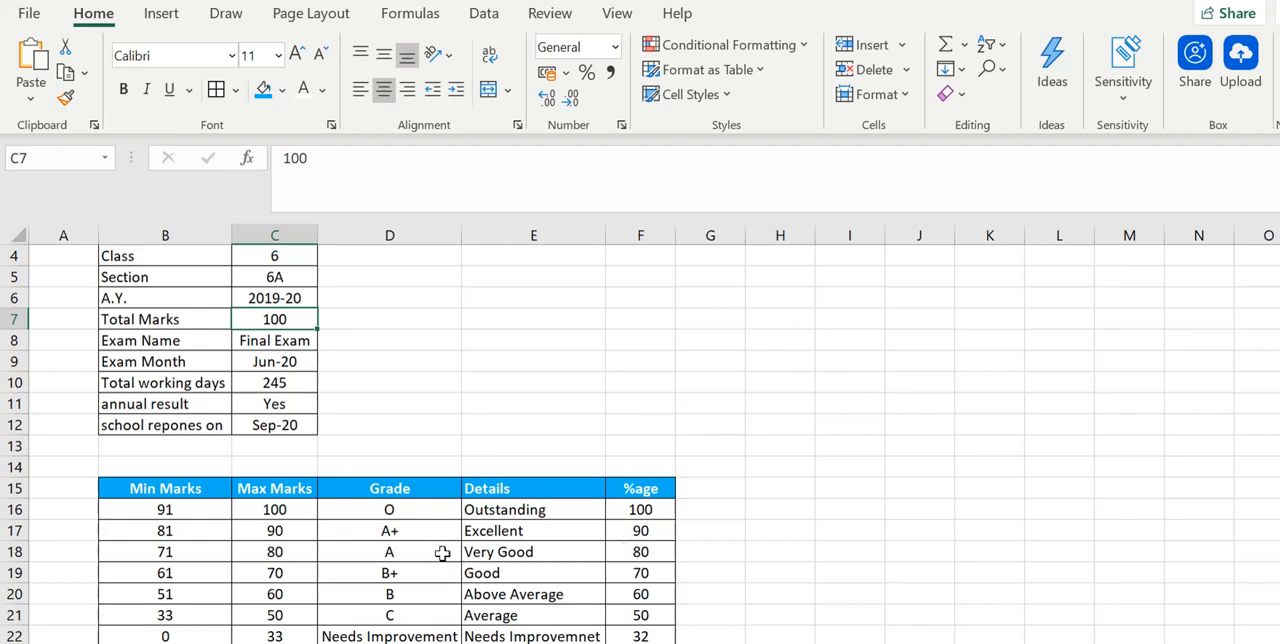
pyautogui.click(290, 643)
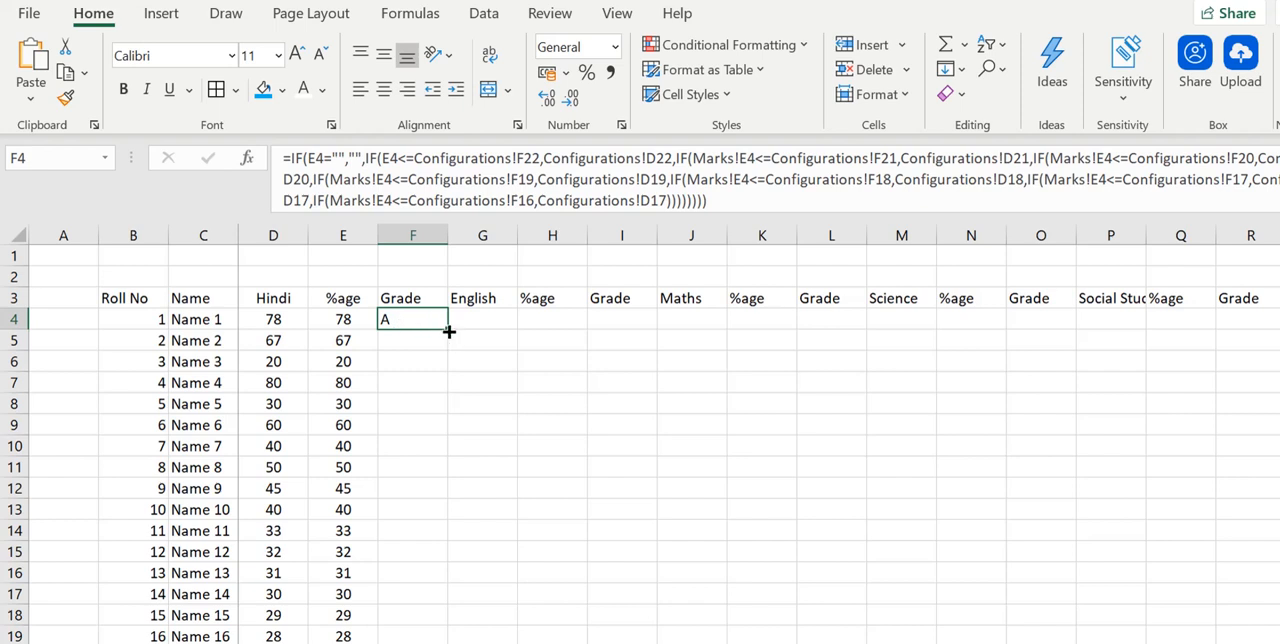
# - Fill the grade formula from F4 to F5 and compare the references in the grade and percentage formulas of rows 4 and 5
pyautogui.moveTo(449, 331); pyautogui.dragTo(449, 349)
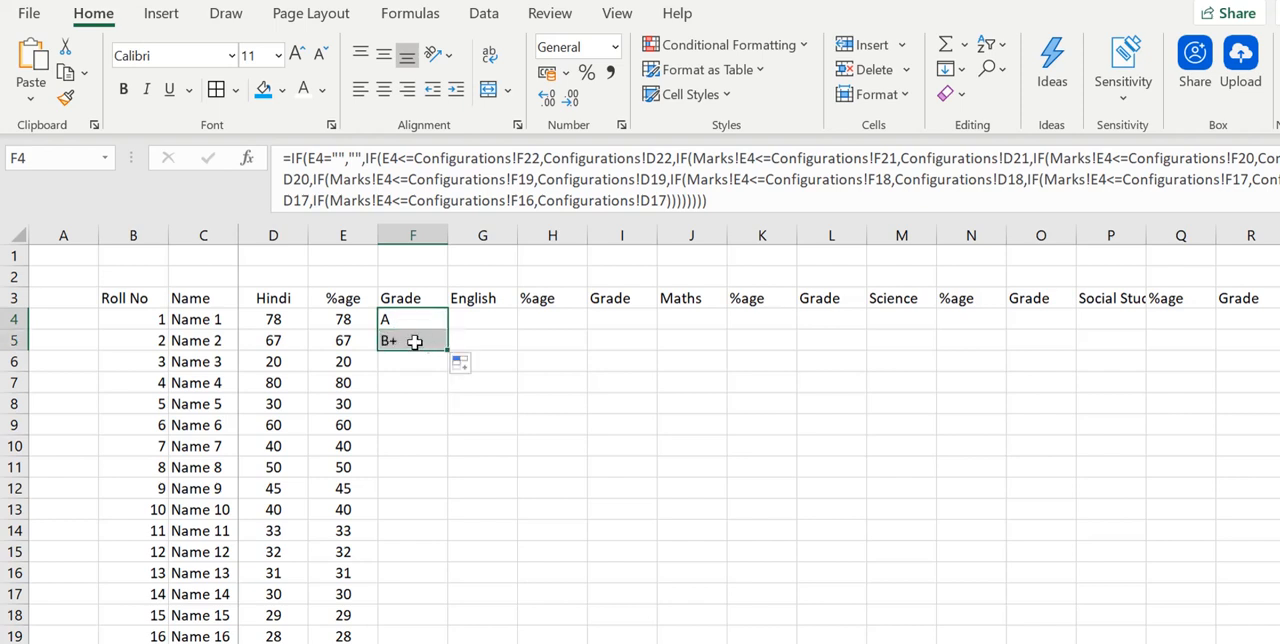
pyautogui.click(414, 341)
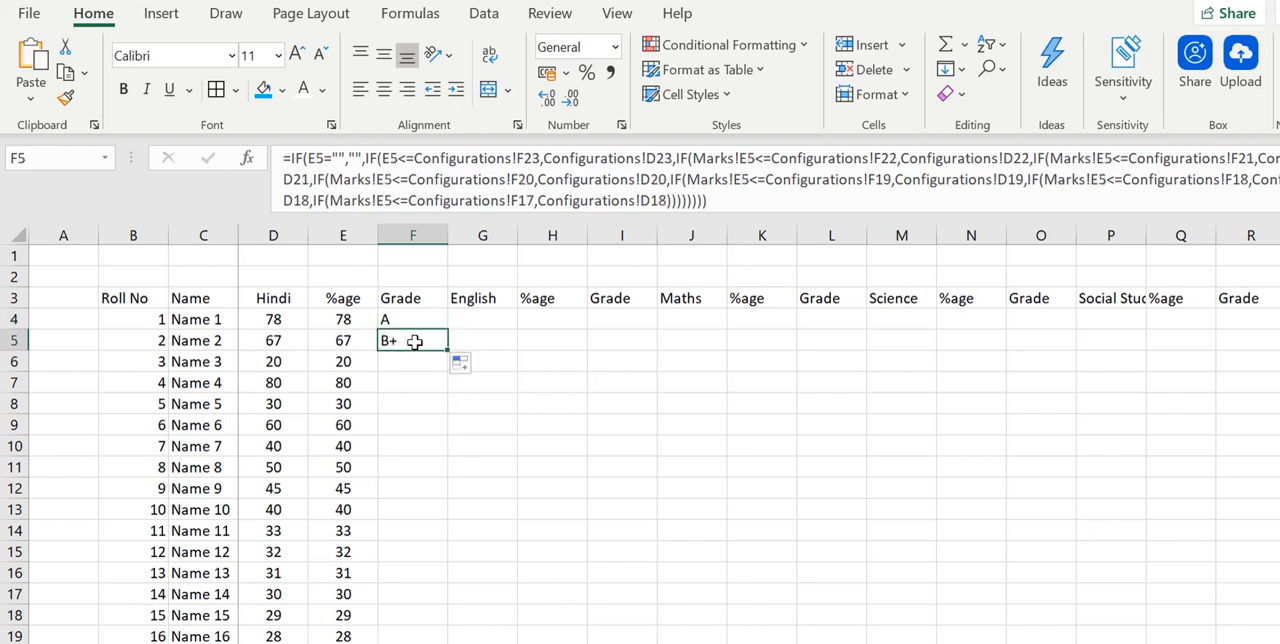
pyautogui.click(414, 318)
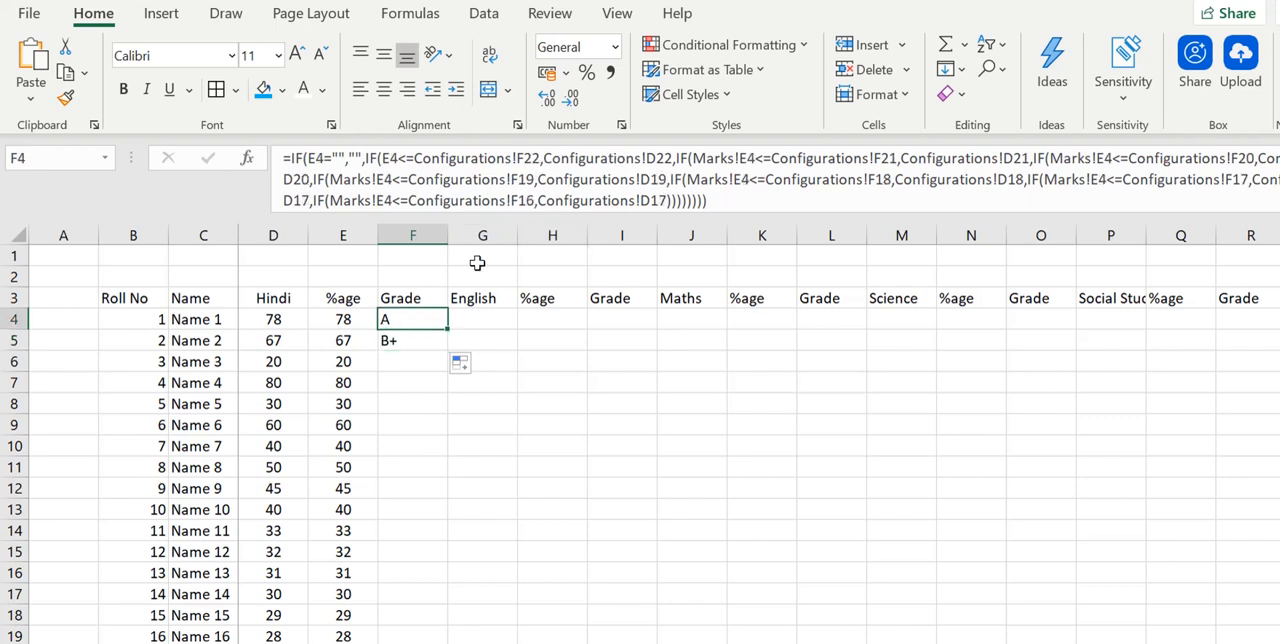
pyautogui.click(414, 340)
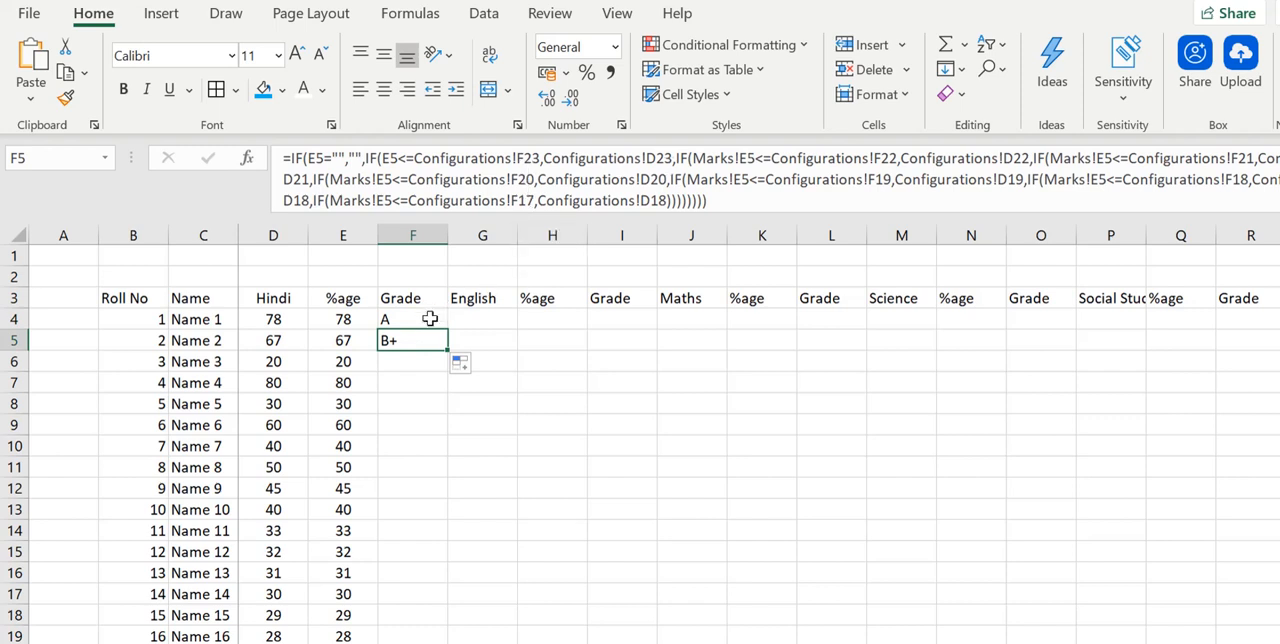
pyautogui.click(430, 318)
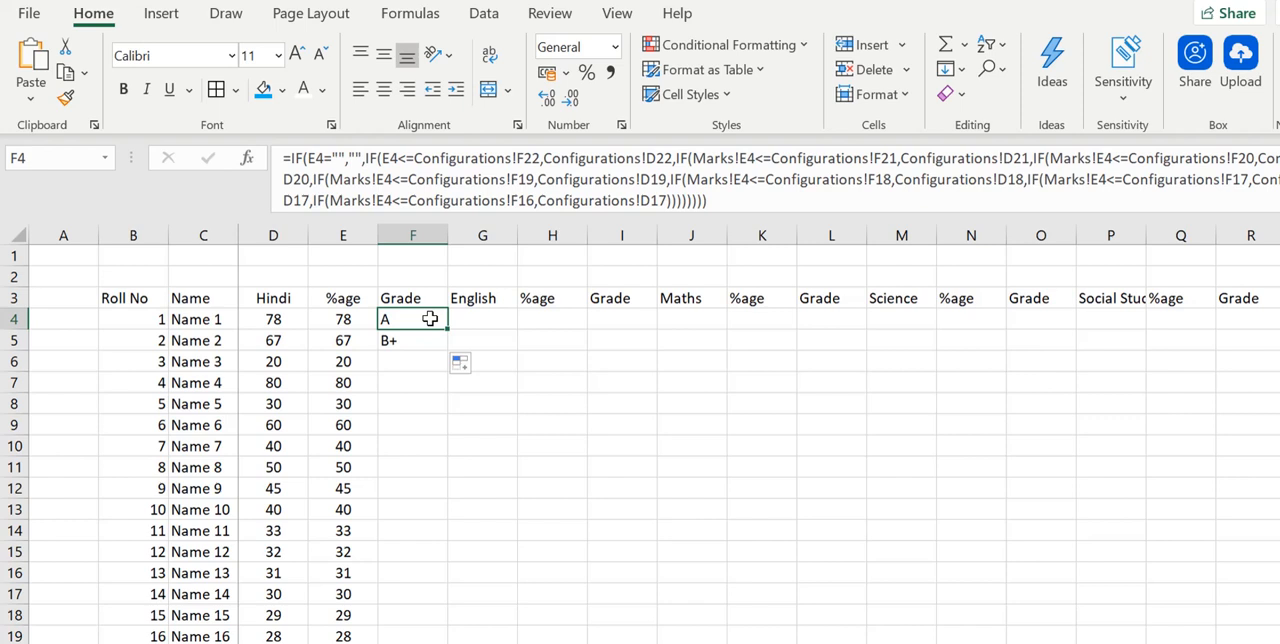
pyautogui.click(342, 335)
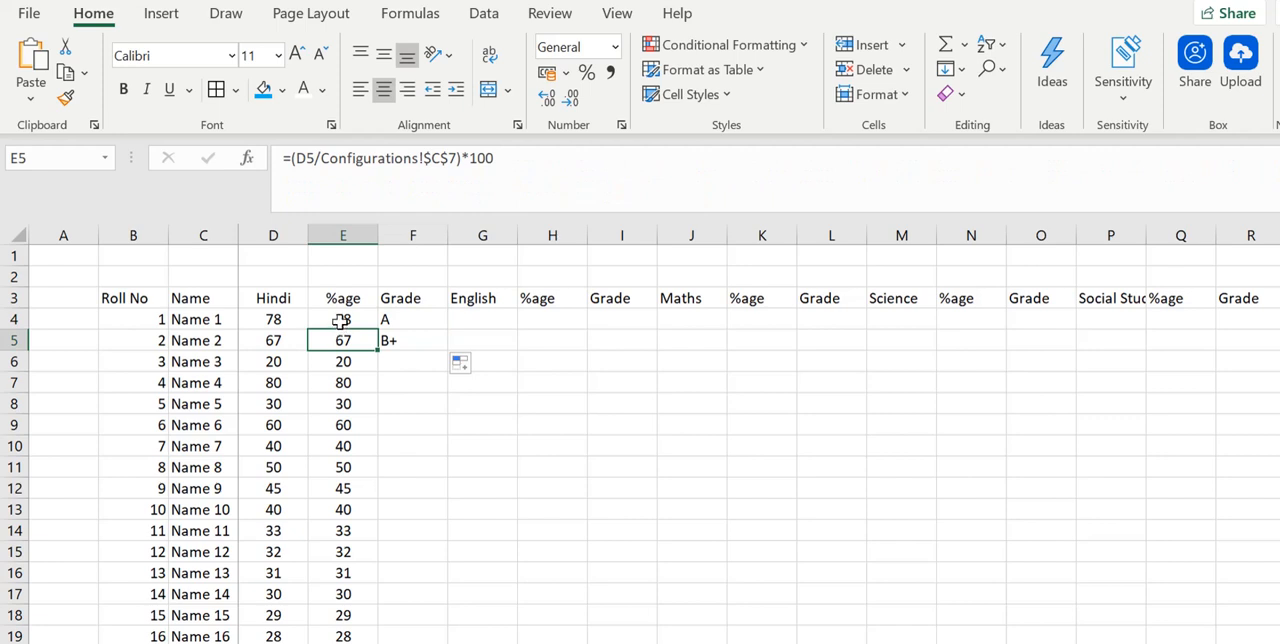
pyautogui.click(341, 320)
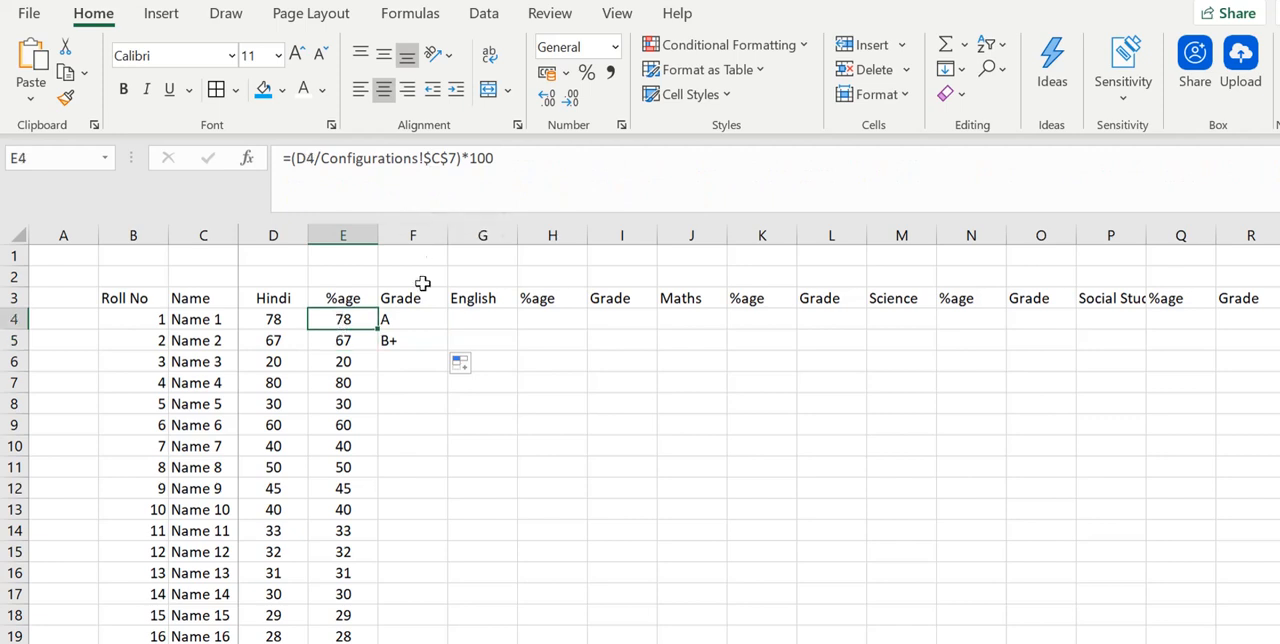
# - Make the Configurations references F22, D22, F21, D21, F20 and D20 absolute in the F4 grade formula
pyautogui.click(419, 319)
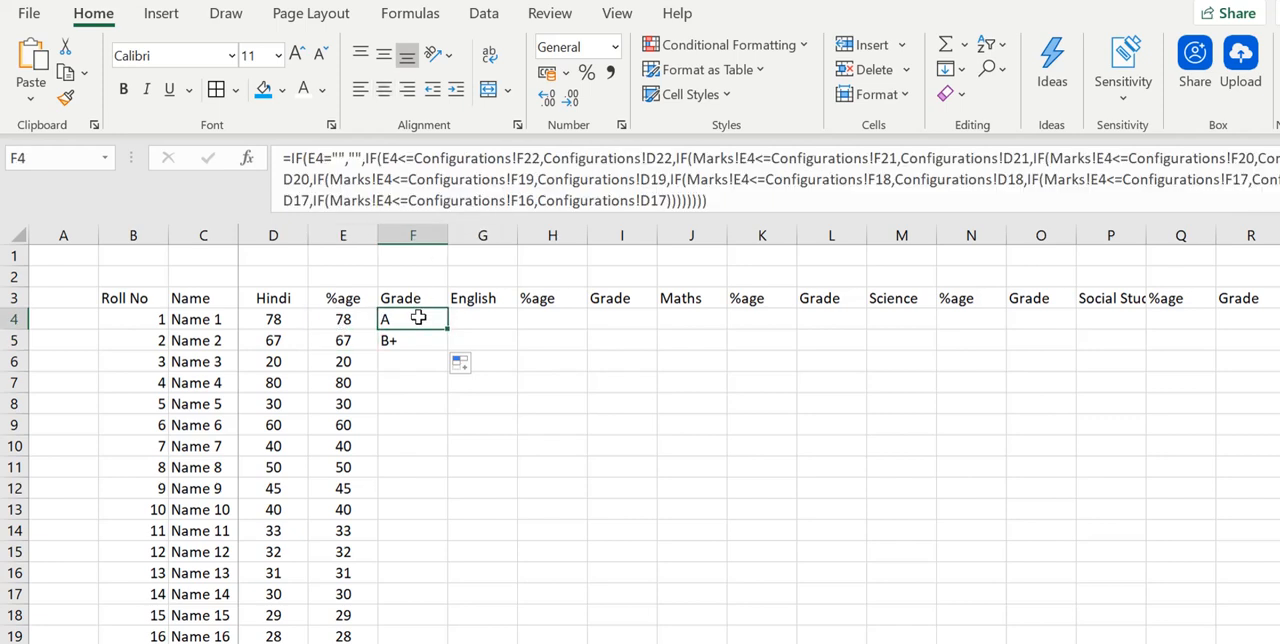
pyautogui.click(533, 160)
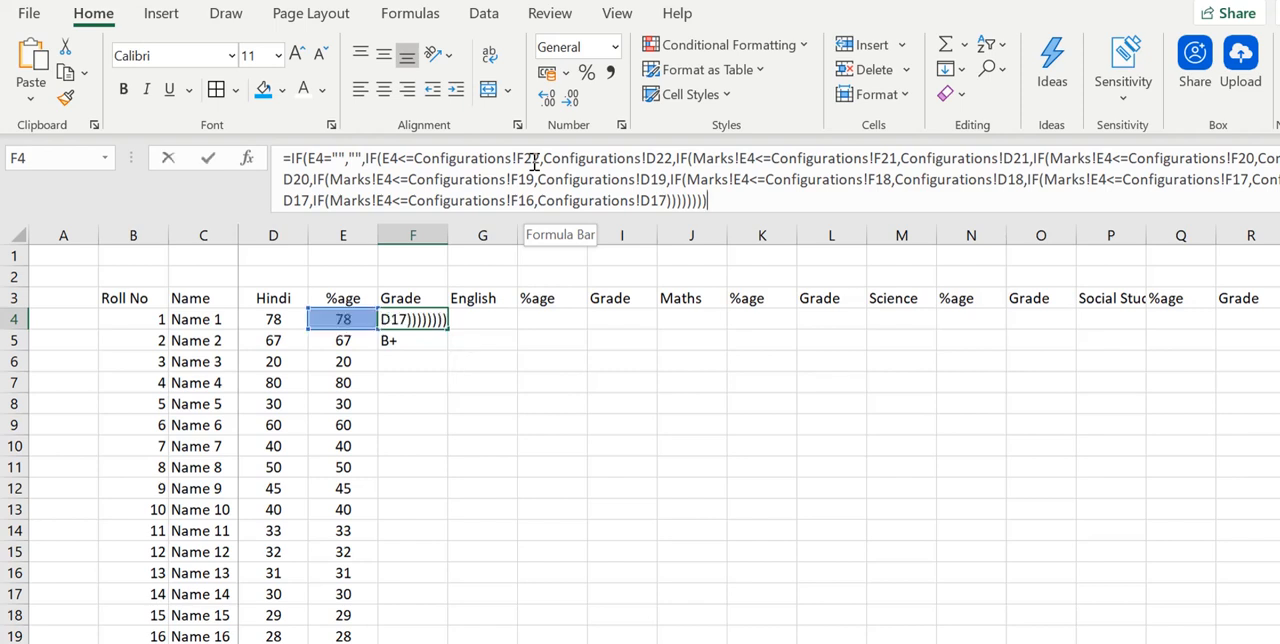
pyautogui.press('F4')
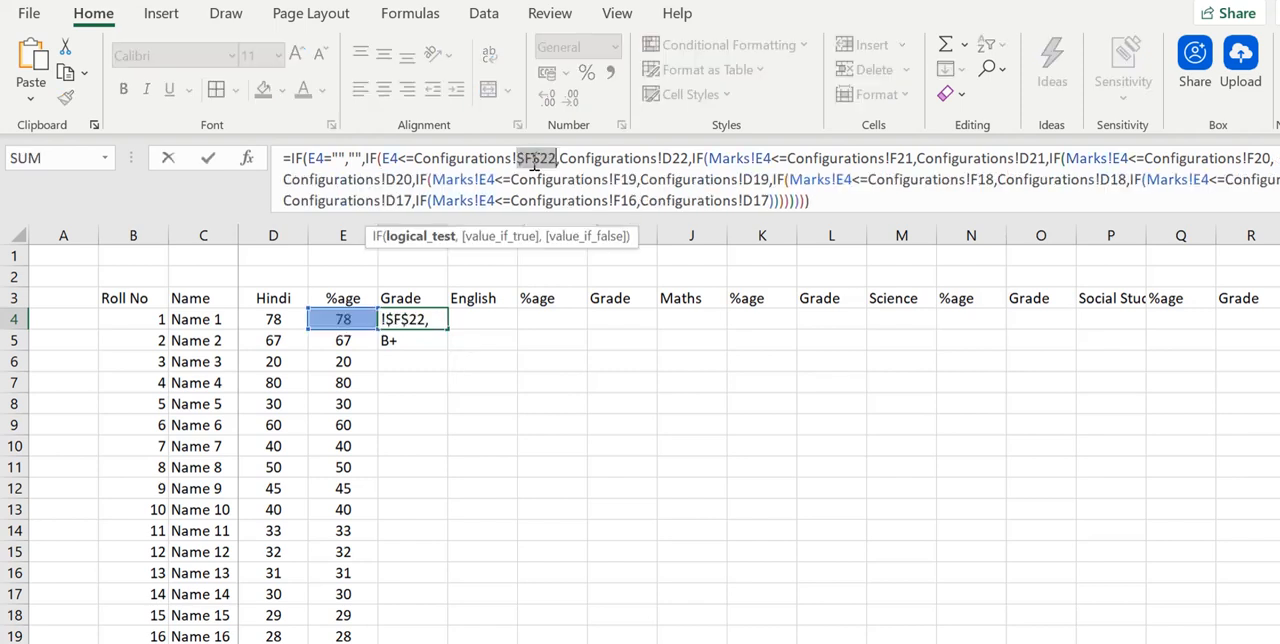
pyautogui.click(676, 160)
pyautogui.press('F4')
pyautogui.click(918, 160)
pyautogui.press('F4')
pyautogui.click(1067, 160)
pyautogui.press('F4')
pyautogui.click(1279, 159)
# - Make the remaining Configurations references for rows 19 to 16 absolute, including the final D17, and enter the F4 formula
pyautogui.press('F4')
pyautogui.click(397, 180)
pyautogui.press('F4')
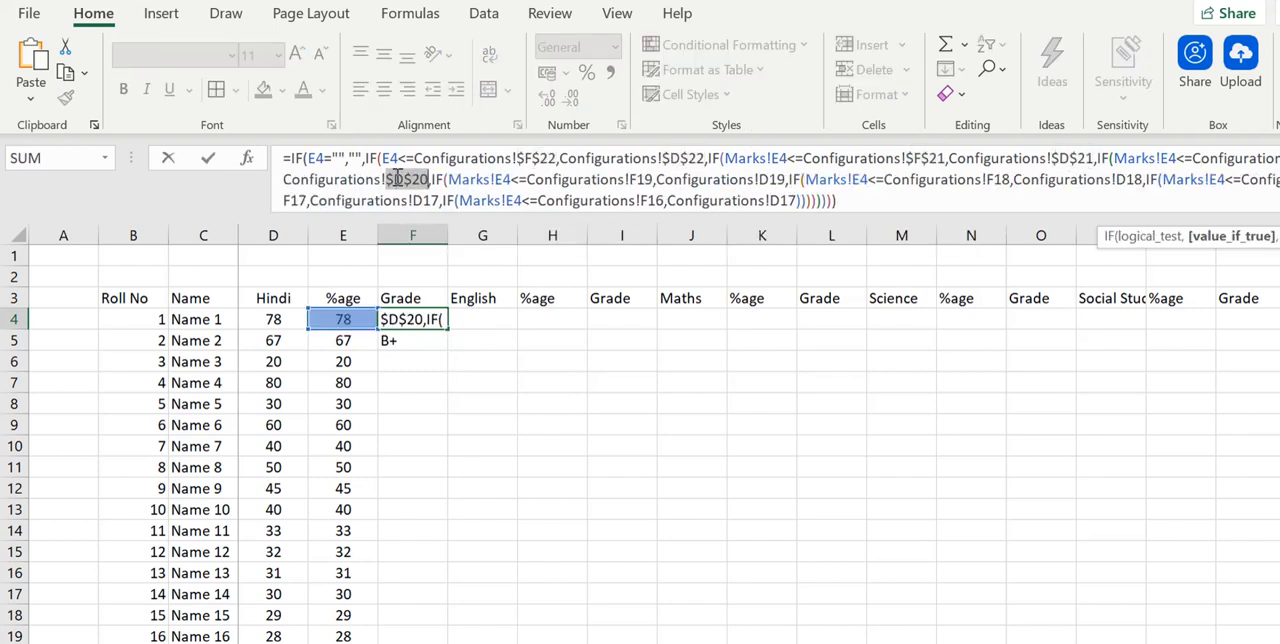
pyautogui.click(644, 180)
pyautogui.press('F4')
pyautogui.rightClick(789, 172)
pyautogui.click(788, 178)
pyautogui.press('F4')
pyautogui.click(426, 199)
pyautogui.press('F4')
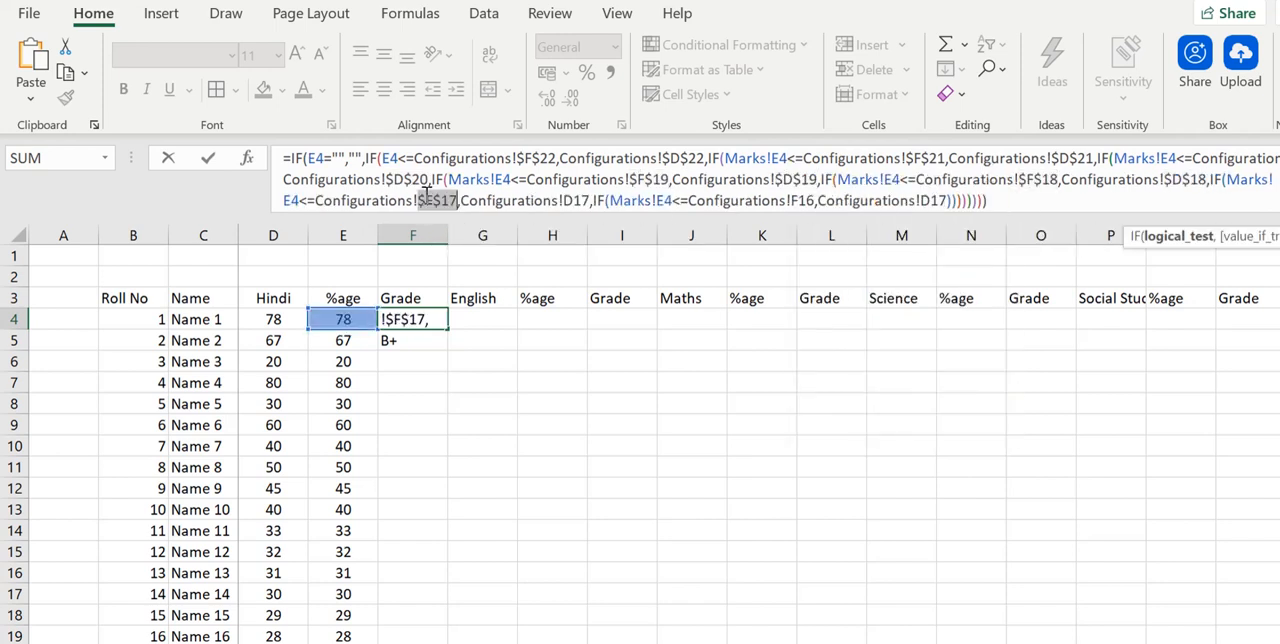
pyautogui.click(581, 200)
pyautogui.press('F4')
pyautogui.click(820, 200)
pyautogui.press('F4')
pyautogui.click(966, 200)
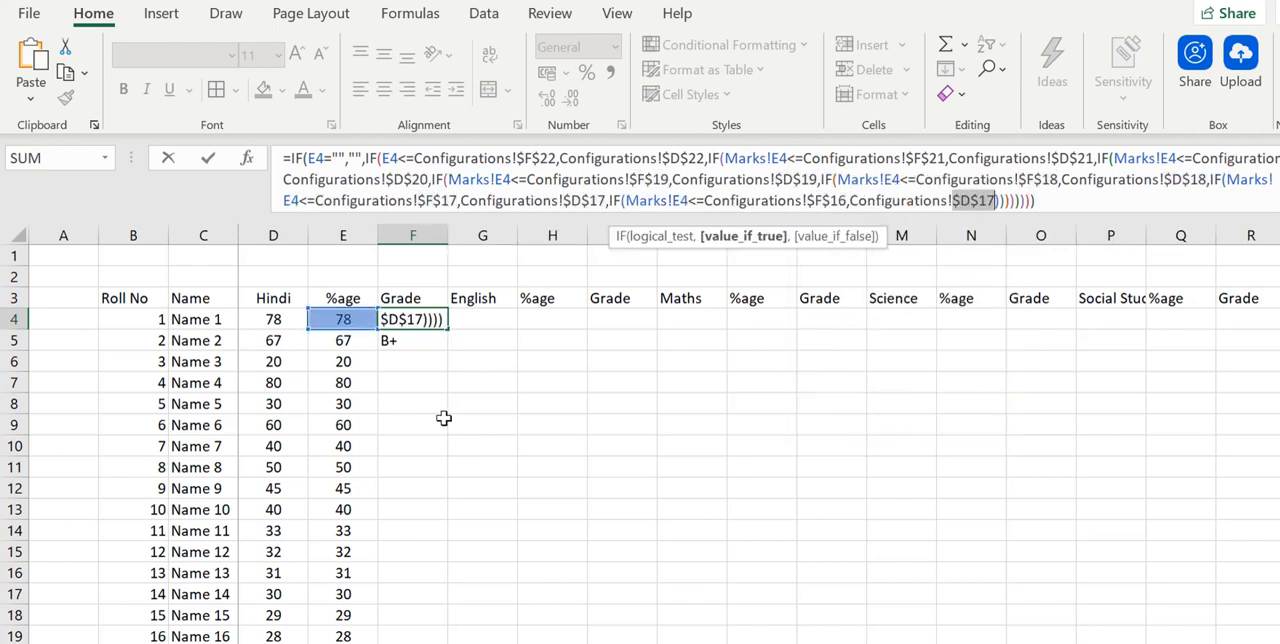
pyautogui.press('Return')
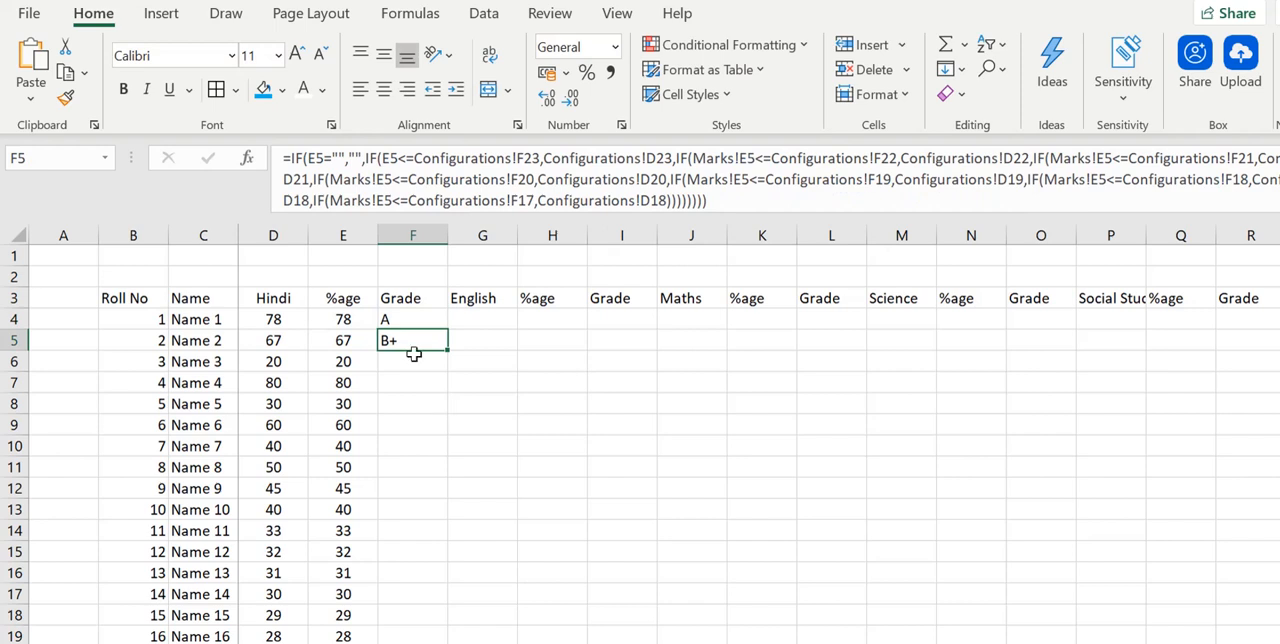
# - Fill the corrected grade formula from F4 to F5 and compare the references in both cells
pyautogui.click(414, 322)
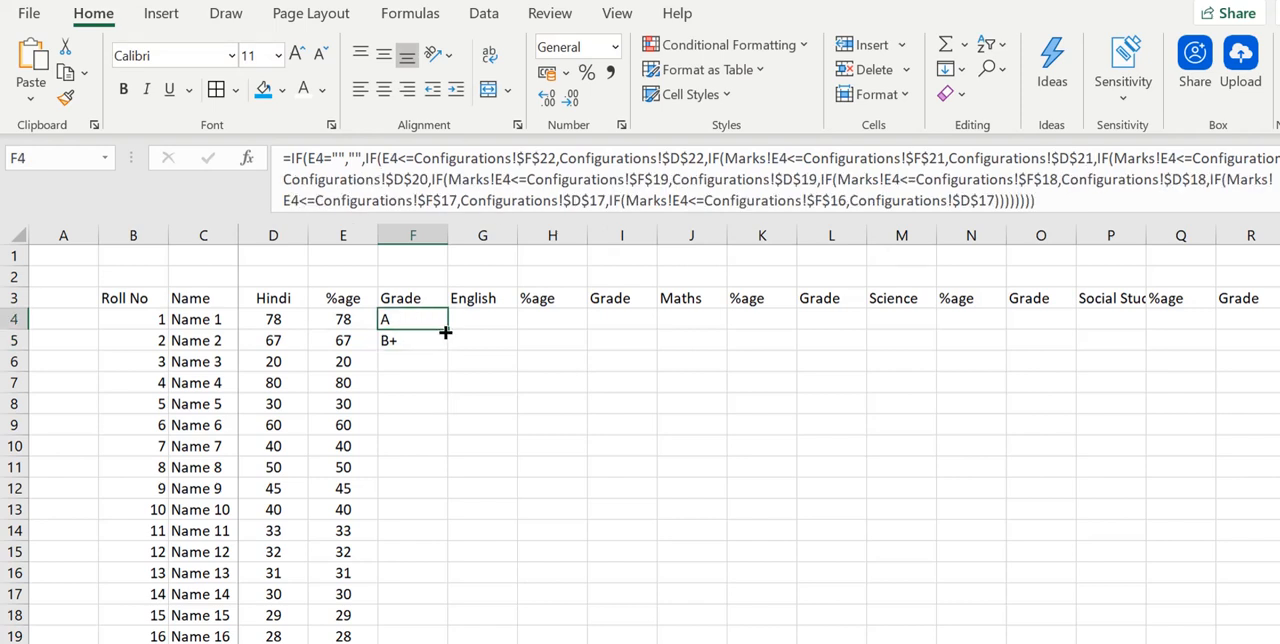
pyautogui.moveTo(446, 332); pyautogui.dragTo(445, 351)
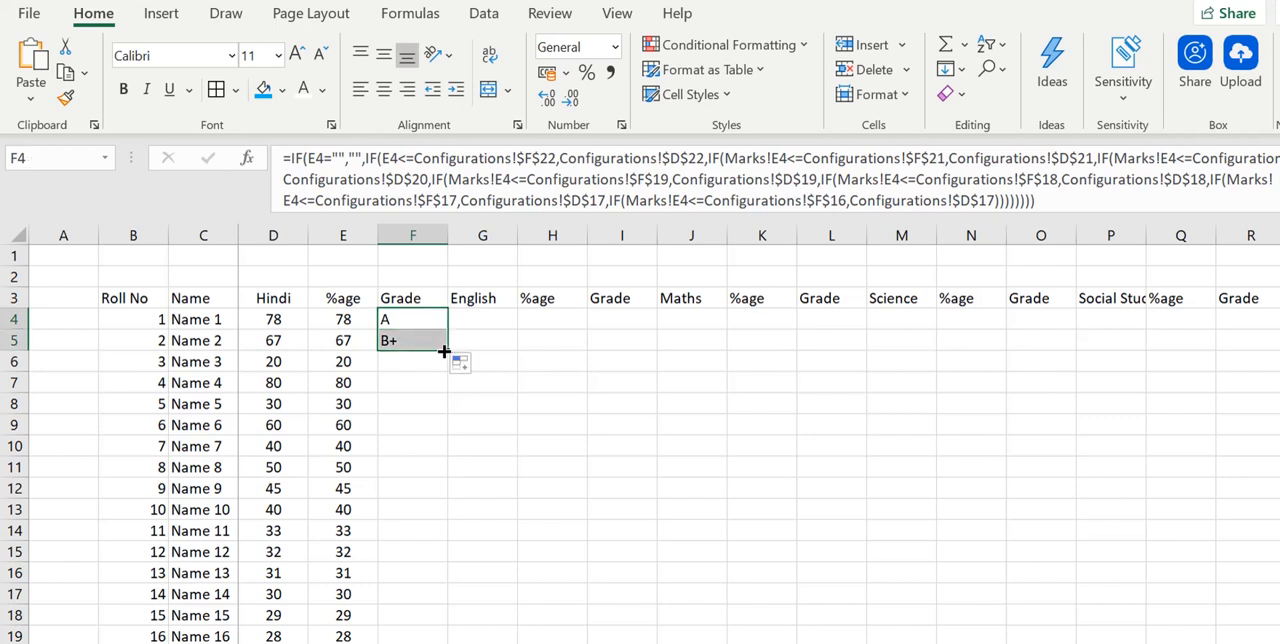
pyautogui.click(408, 345)
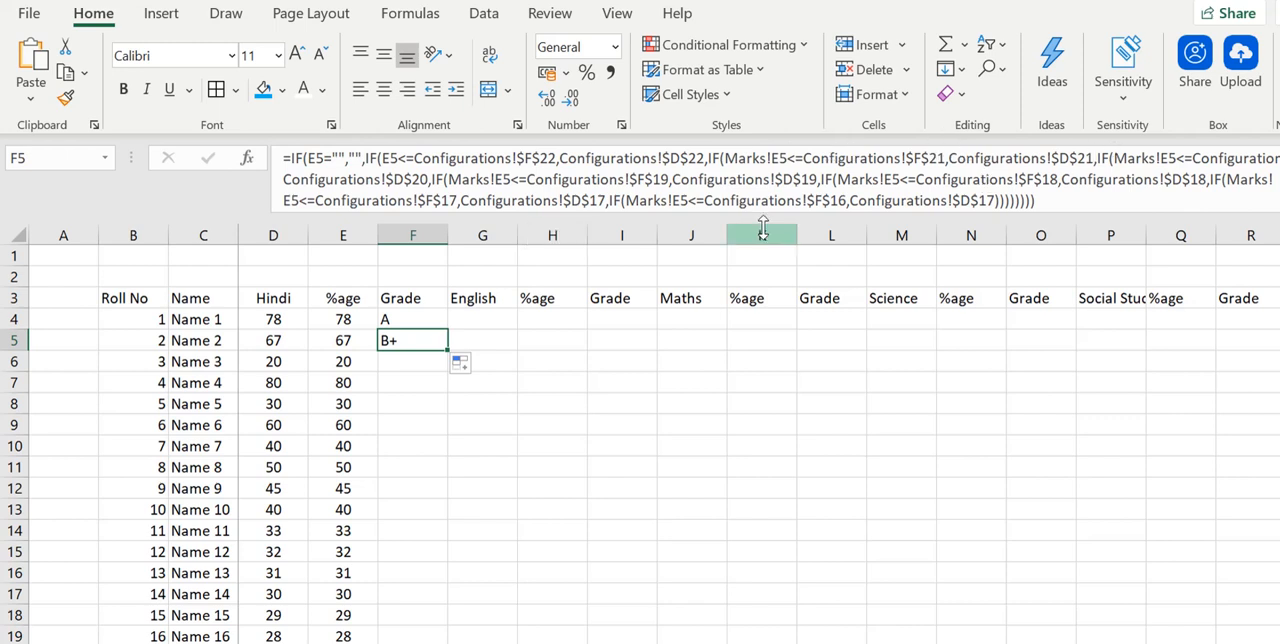
pyautogui.click(440, 314)
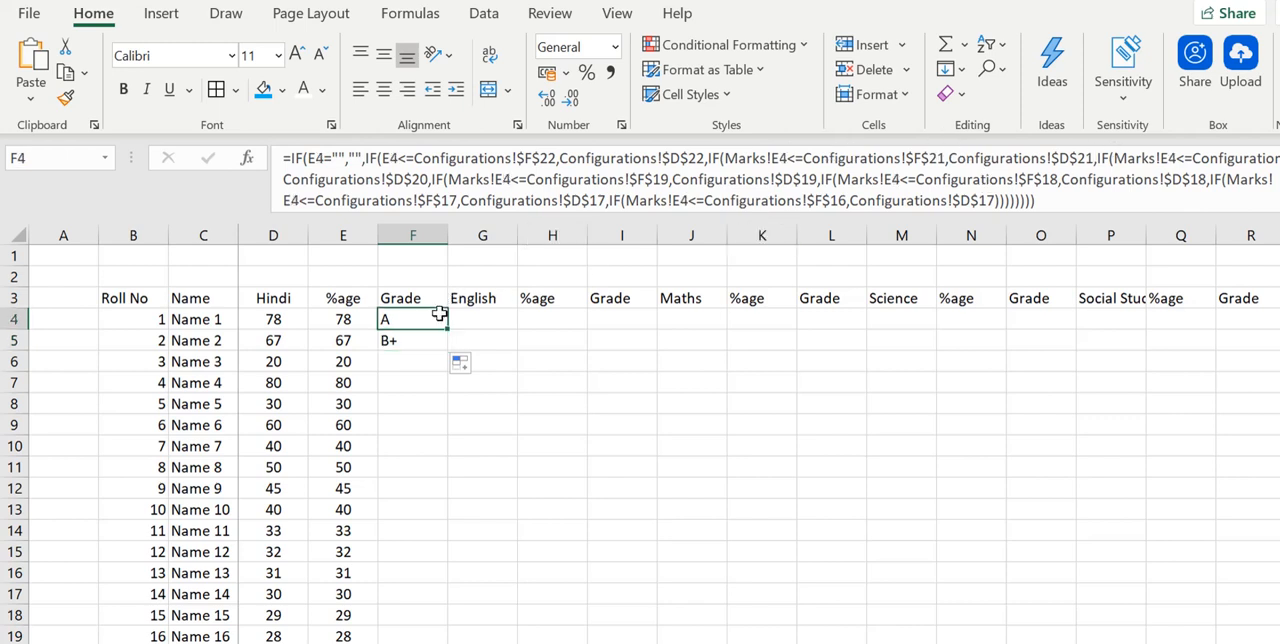
# - Fill the Hindi grade formula from F4 down through row 29
pyautogui.moveTo(429, 318); pyautogui.dragTo(429, 331)
pyautogui.click(428, 317)
pyautogui.click(451, 337)
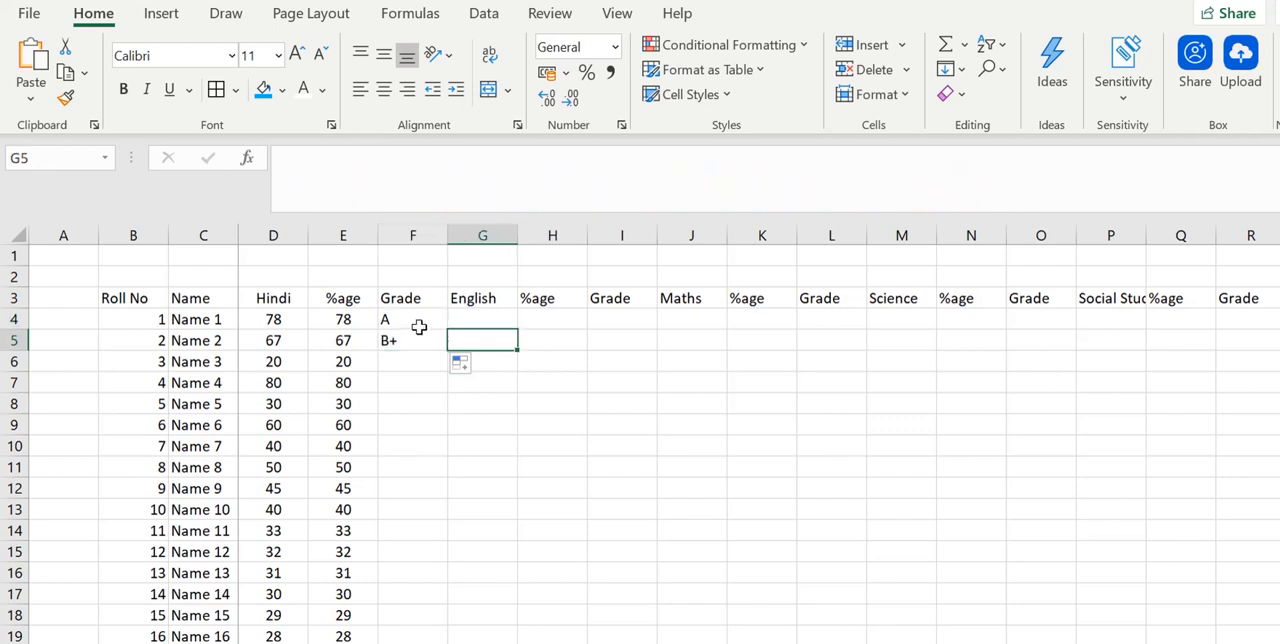
pyautogui.click(419, 327)
pyautogui.moveTo(447, 329)
pyautogui.mouseDown()
pyautogui.moveTo(452, 640)
pyautogui.moveTo(435, 577)
pyautogui.mouseUp()
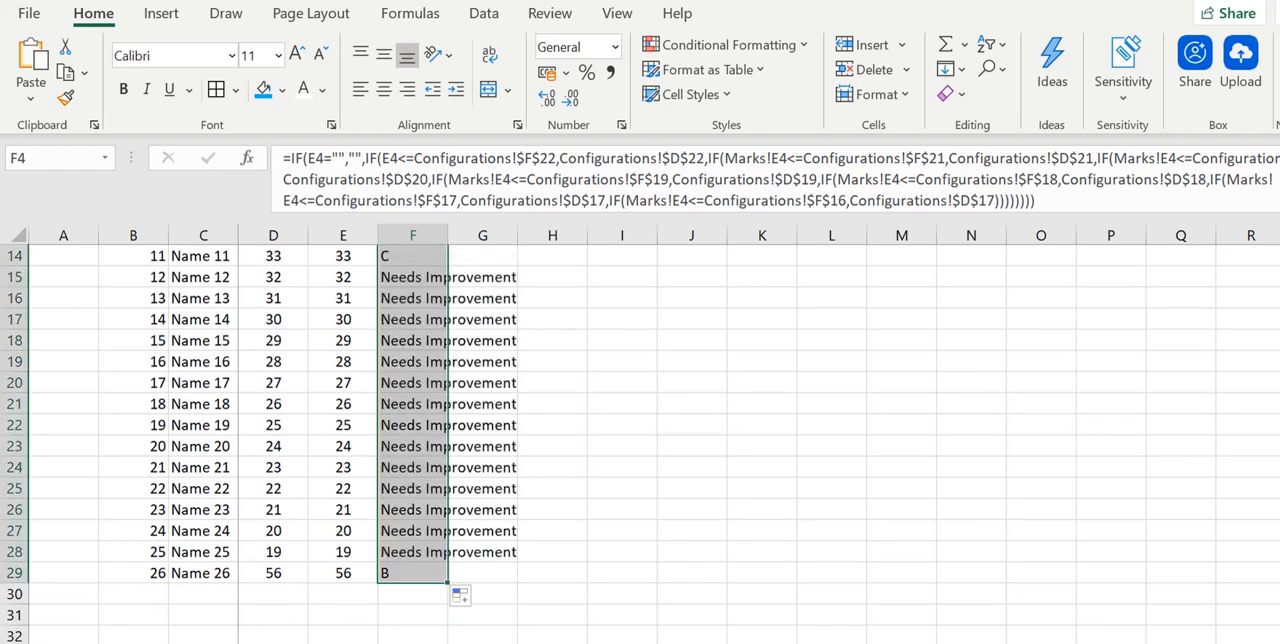
pyautogui.scroll(5, 640, 440)
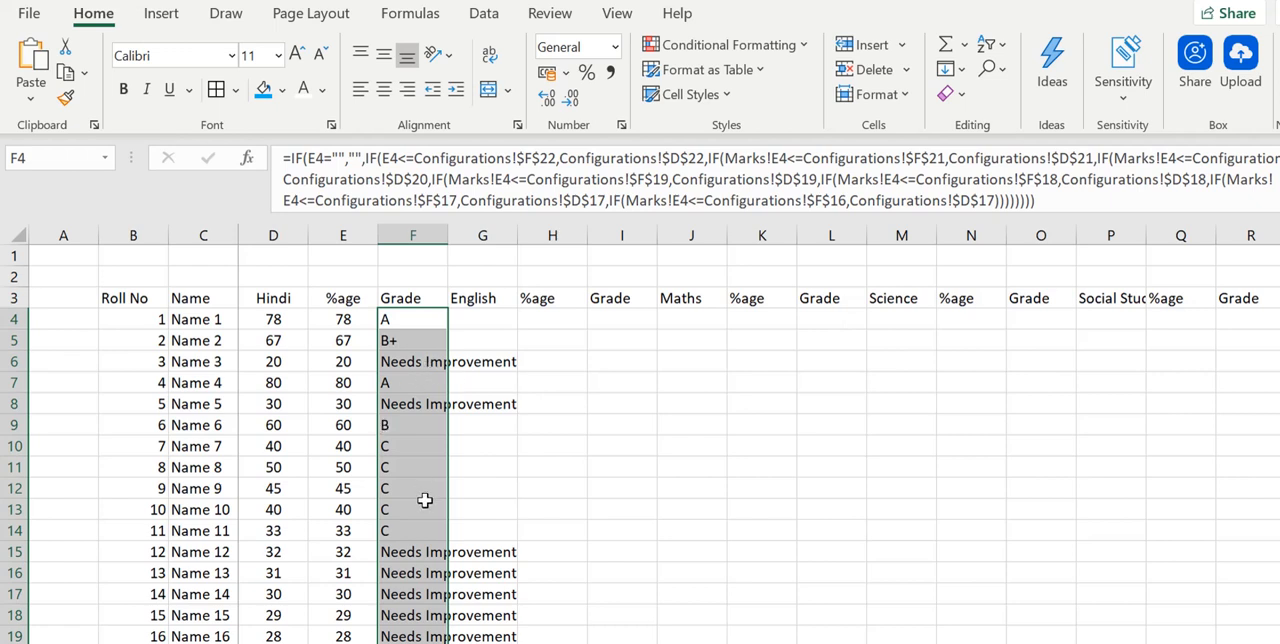
# - Replace the Needs Improvement grade in the Configurations grade table with N.I. and return to the Marks sheet
pyautogui.click(262, 642)
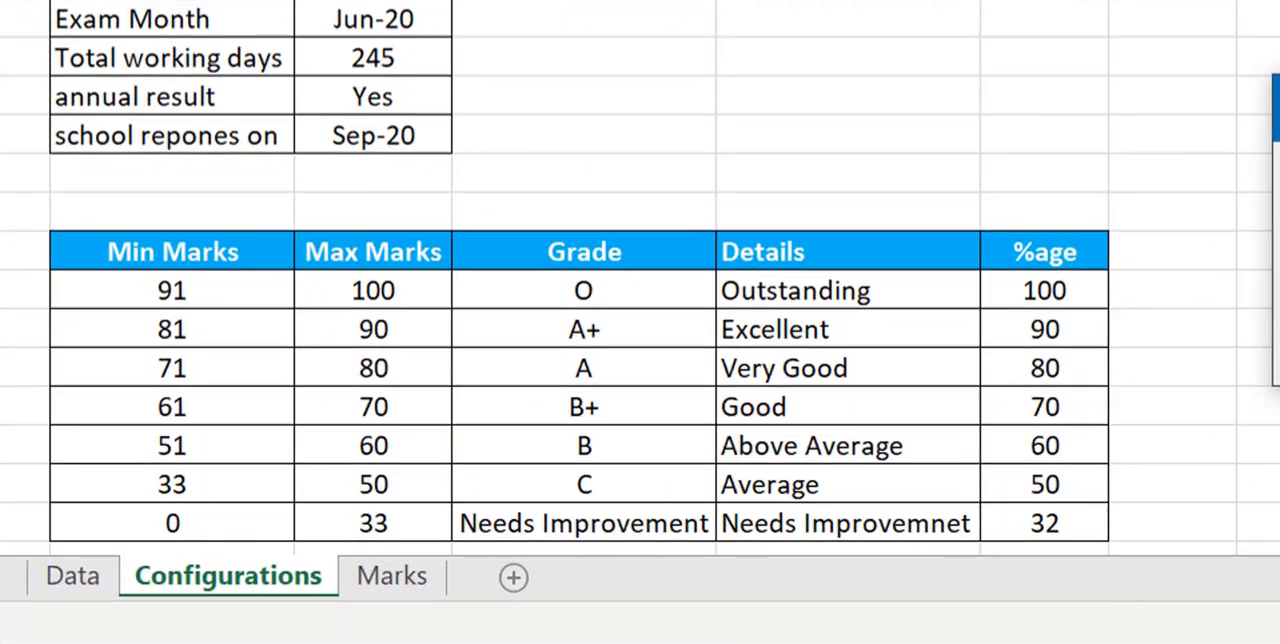
pyautogui.click(555, 517)
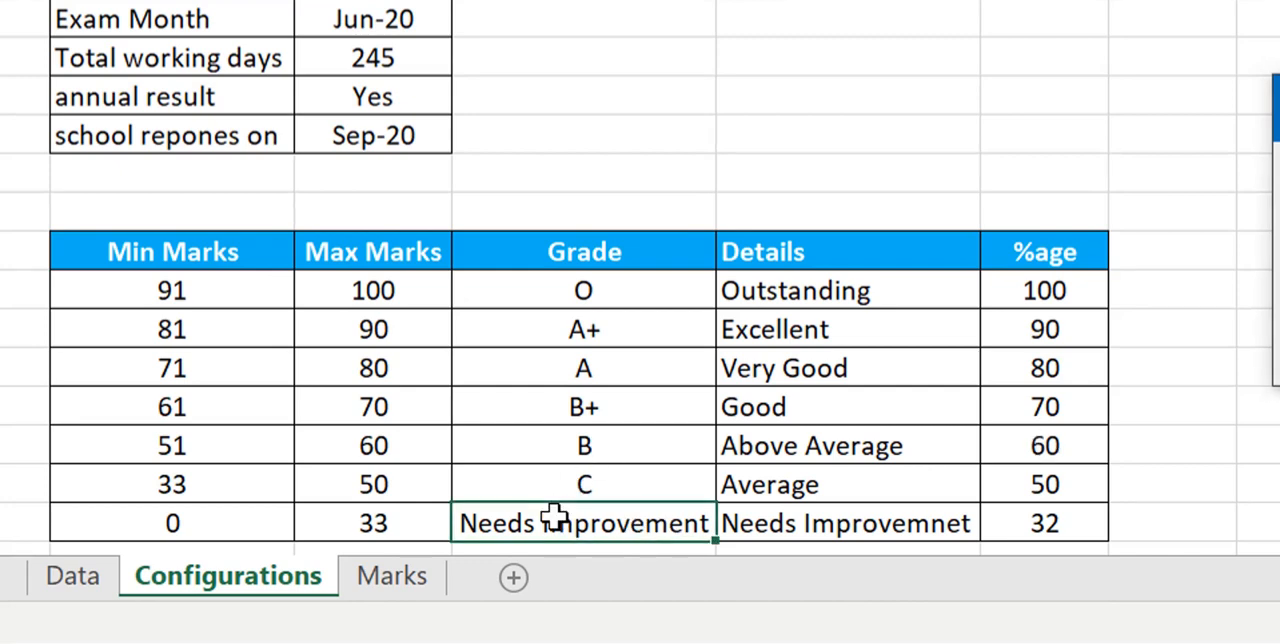
pyautogui.write('N.I')
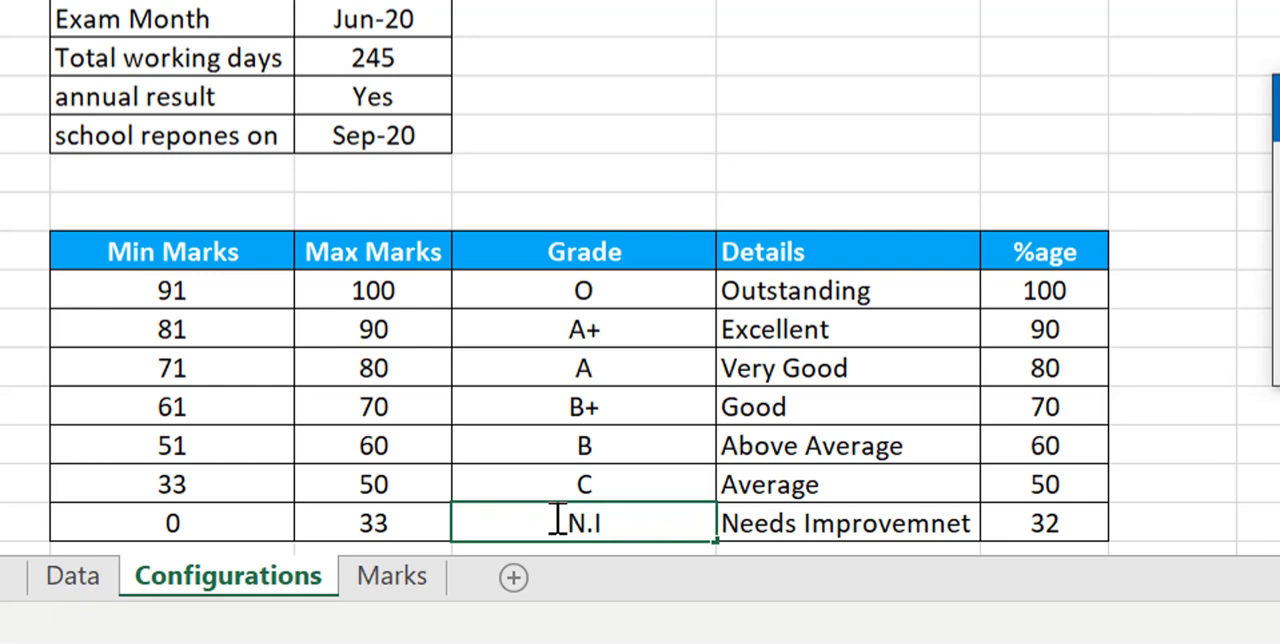
pyautogui.write('.')
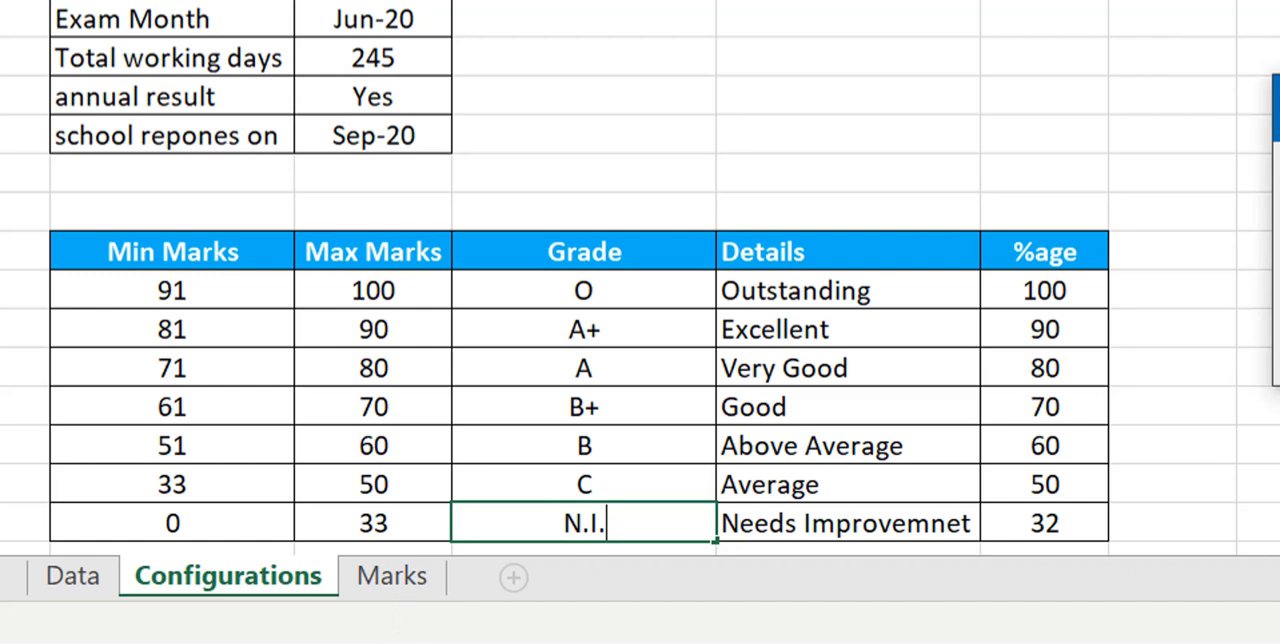
pyautogui.press('Return')
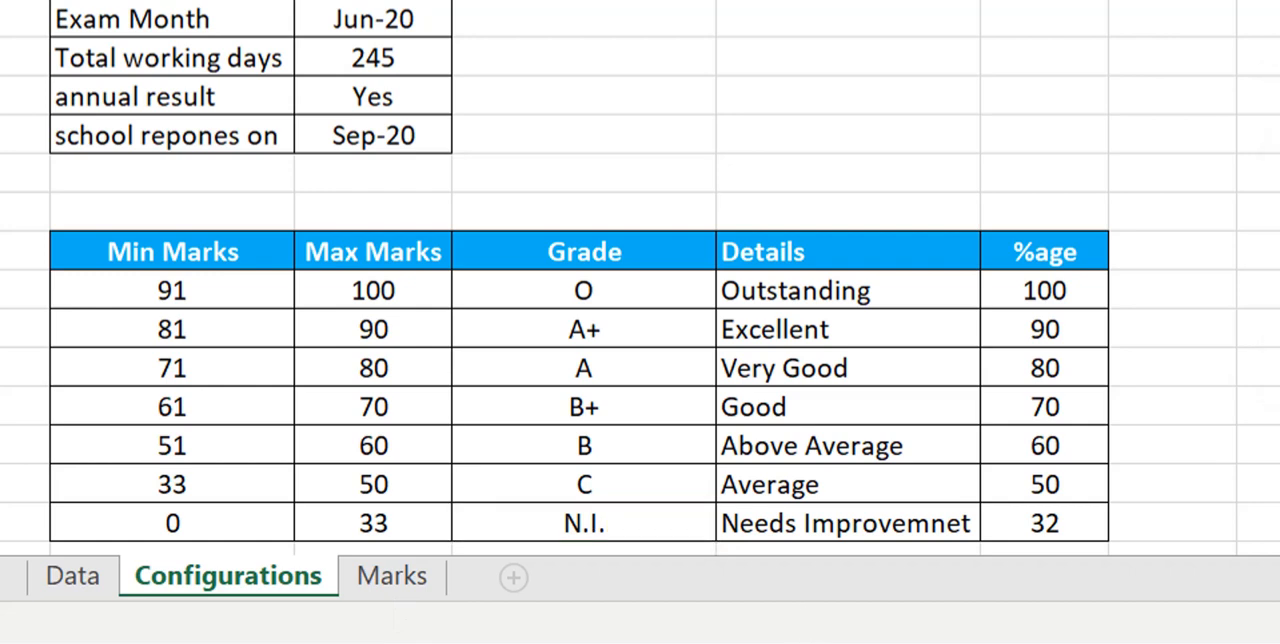
pyautogui.click(393, 593)
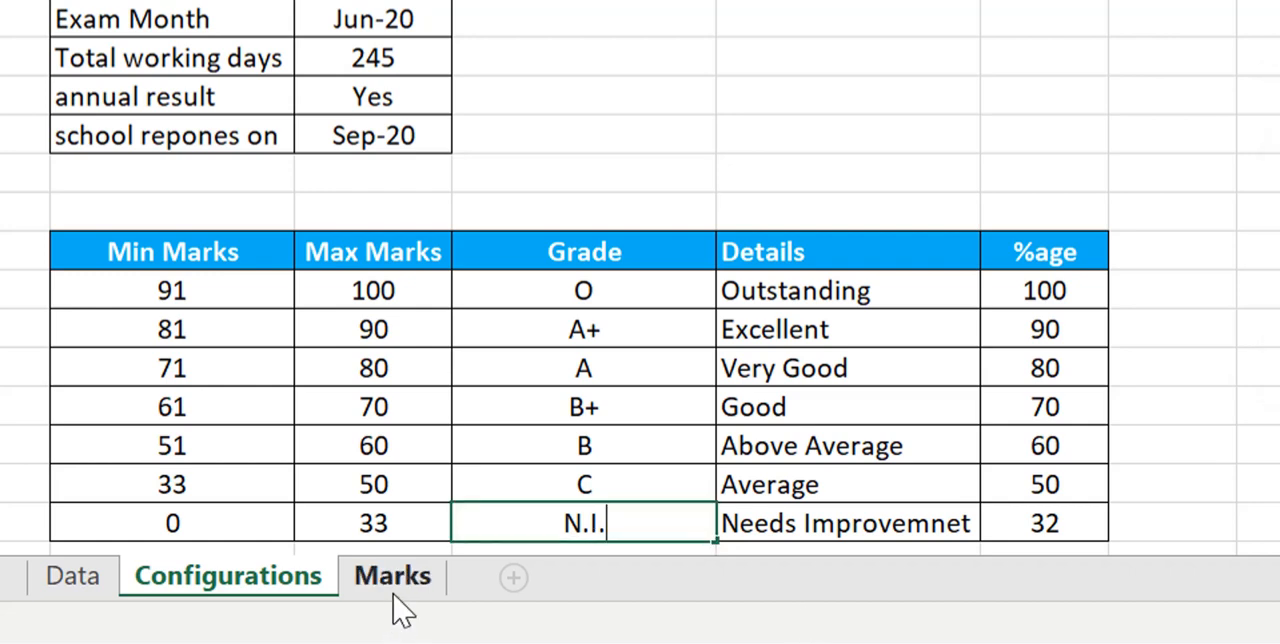
pyautogui.click(393, 590)
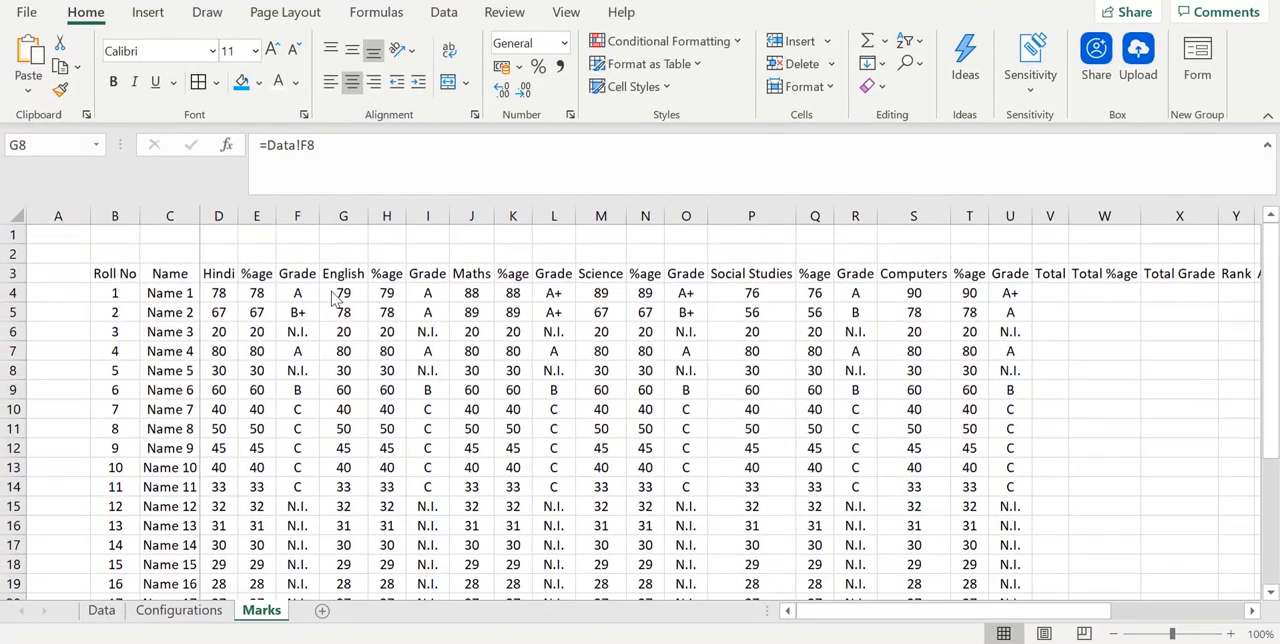
# - Examine the percentage and grade formulas of each subject across row 4, from Hindi to Computers
pyautogui.click(303, 293)
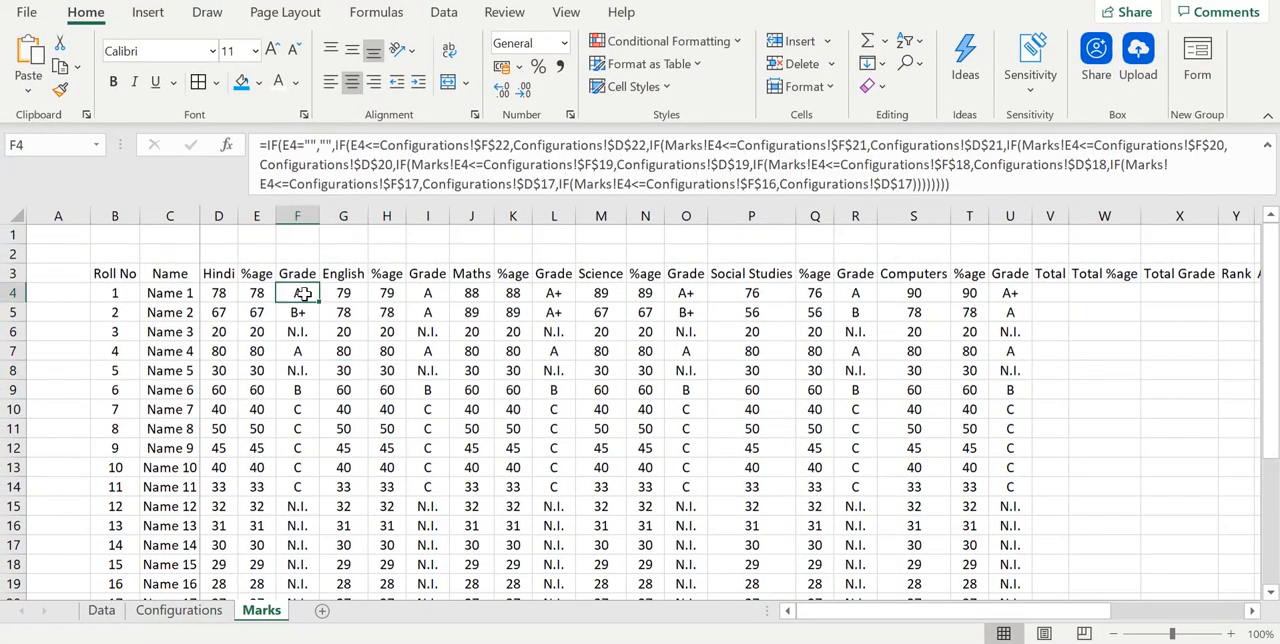
pyautogui.press('Right')
pyautogui.press('Right')
pyautogui.press('Right')
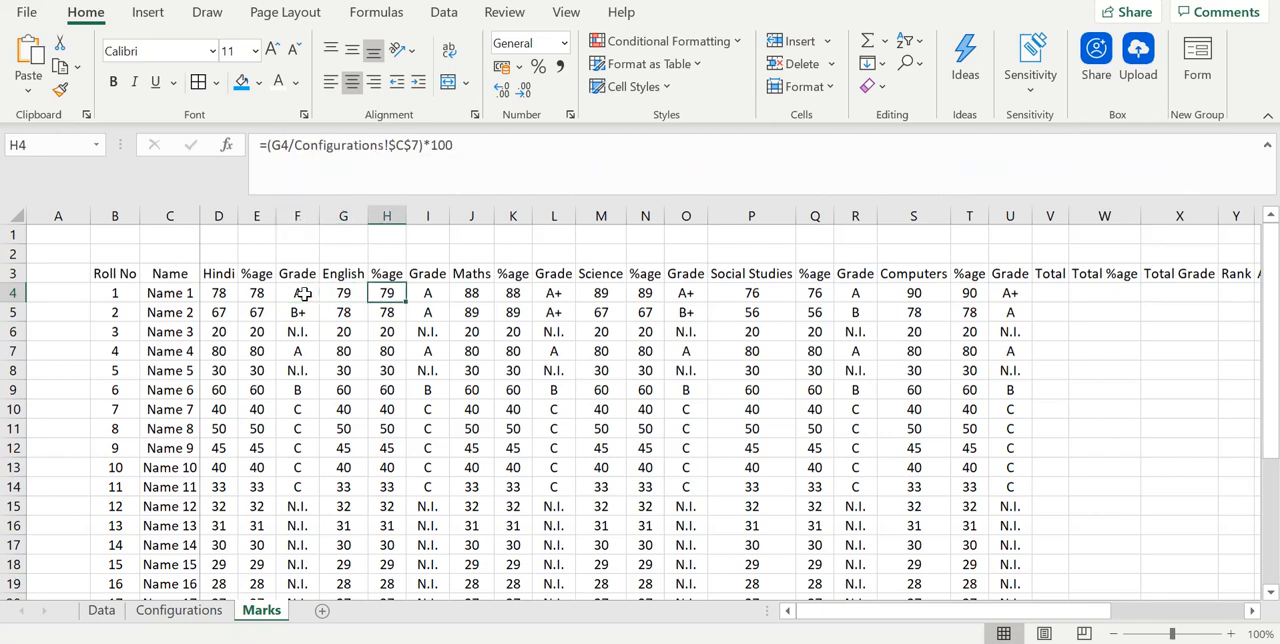
pyautogui.press('Right')
pyautogui.press('Right')
pyautogui.press('Right')
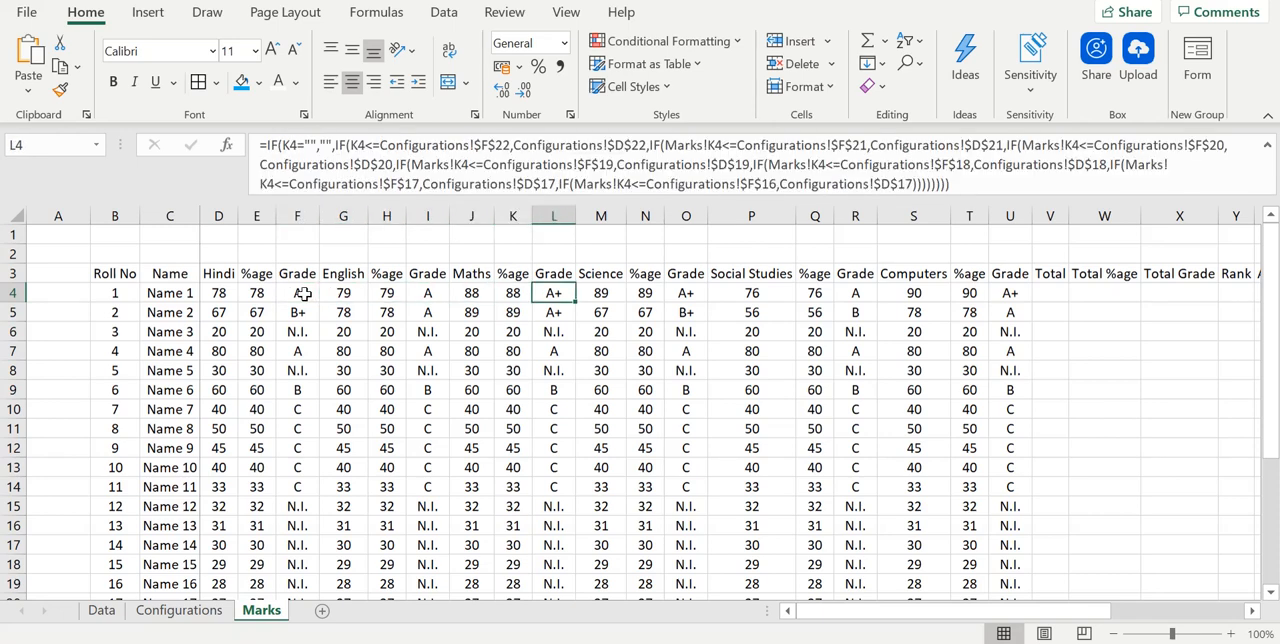
pyautogui.press('Right')
pyautogui.press('Right')
pyautogui.press('Right')
pyautogui.press('Right')
pyautogui.press('Right')
pyautogui.press('Right')
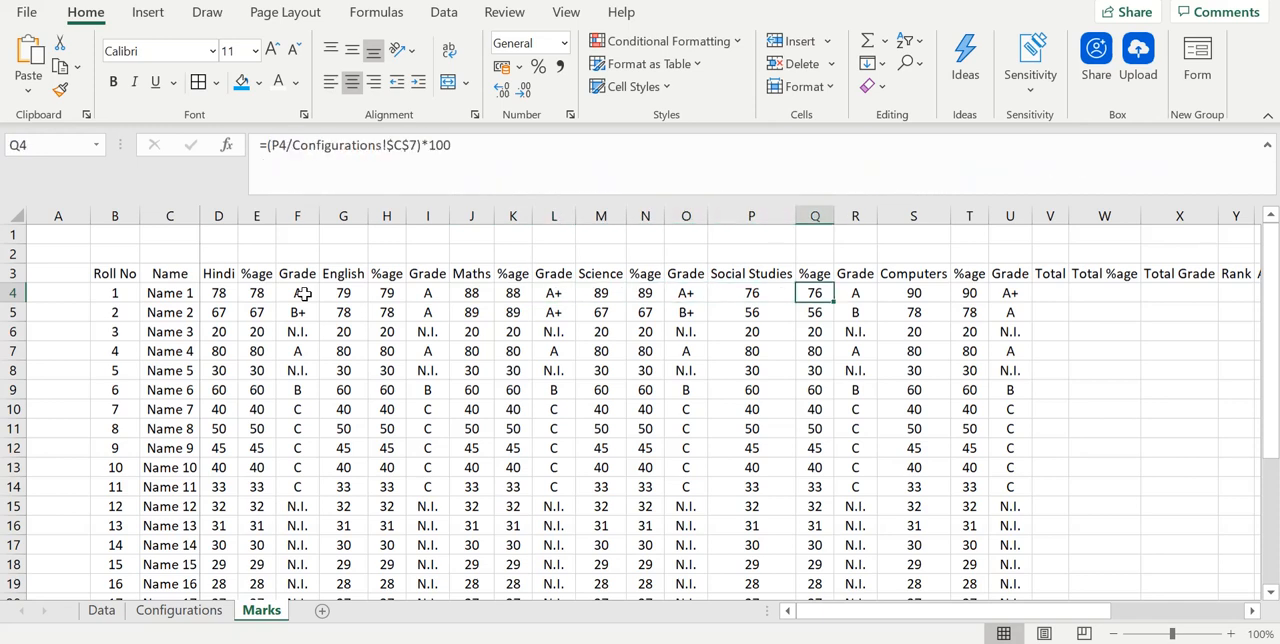
pyautogui.press('Right')
pyautogui.press('Right')
pyautogui.press('Right')
pyautogui.press('Left')
pyautogui.press('Left')
pyautogui.press('Left')
pyautogui.press('Left')
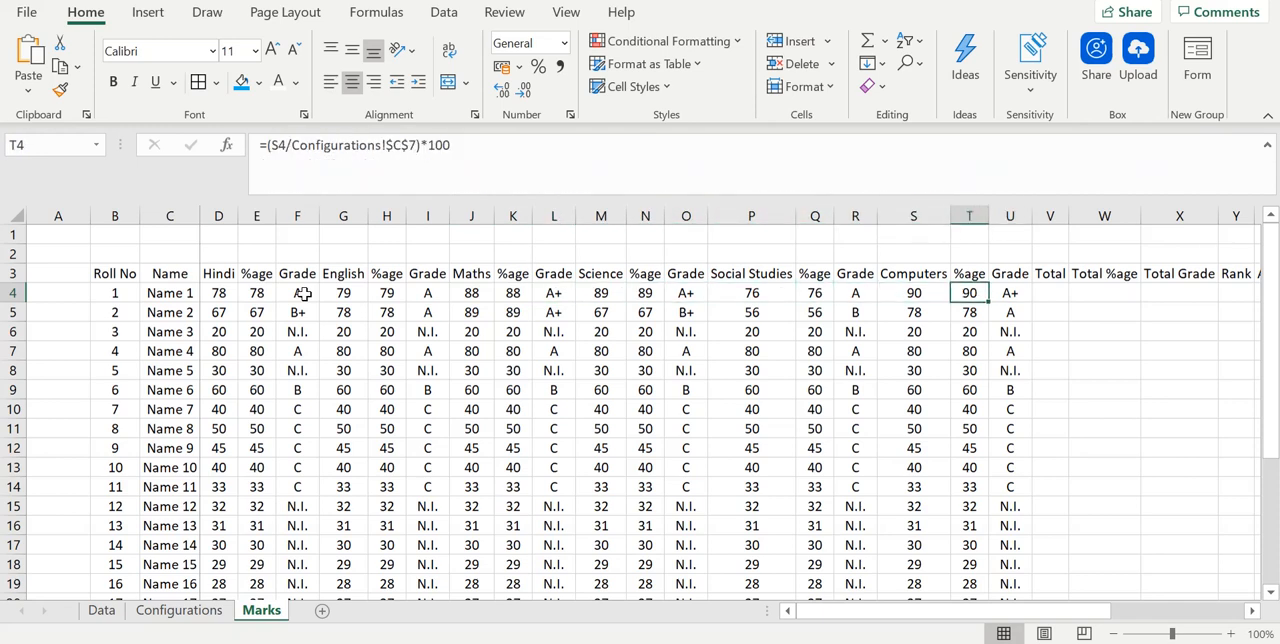
pyautogui.press('Left')
pyautogui.press('Left')
pyautogui.press('Left')
pyautogui.press('Left')
pyautogui.press('Left')
pyautogui.press('Left')
pyautogui.press('Left')
pyautogui.press('Left')
pyautogui.press('Left')
pyautogui.press('Left')
pyautogui.press('Left')
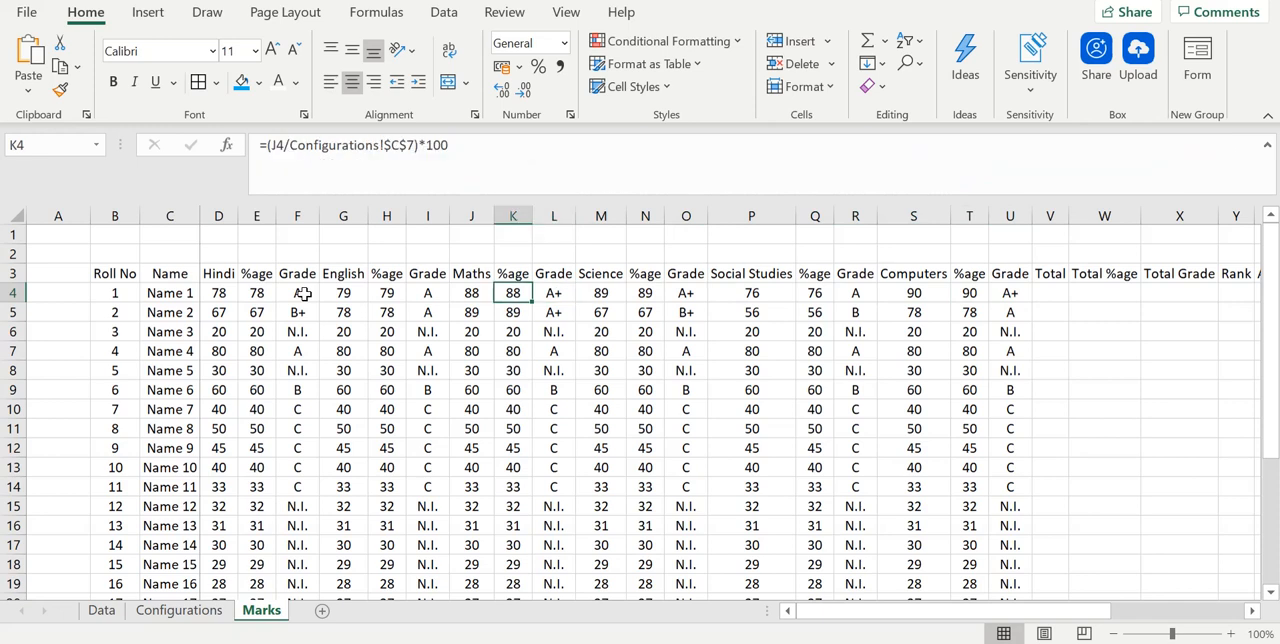
pyautogui.press('Left')
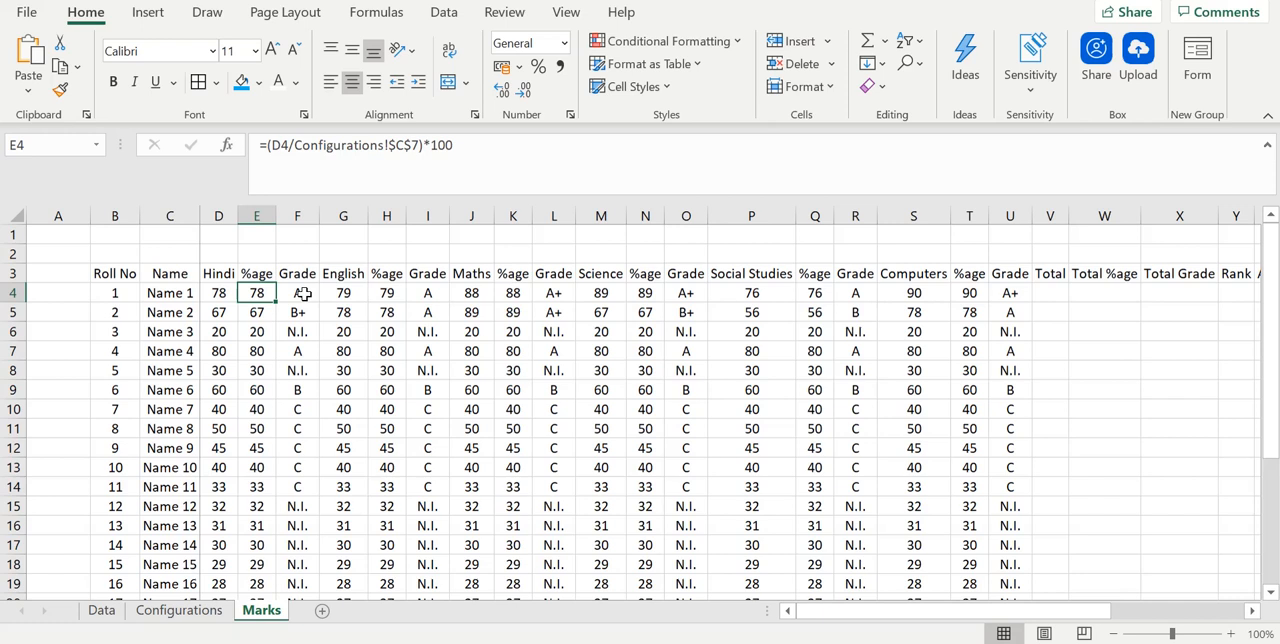
pyautogui.press('Right')
pyautogui.press('Right')
pyautogui.press('Right')
pyautogui.press('Right')
pyautogui.press('Right')
pyautogui.press('Right')
pyautogui.press('Right')
pyautogui.press('Right')
pyautogui.press('Right')
pyautogui.press('Right')
pyautogui.press('Right')
pyautogui.press('Right')
pyautogui.press('Right')
pyautogui.press('Right')
pyautogui.press('Right')
pyautogui.press('Right')
pyautogui.press('Right')
pyautogui.press('Right')
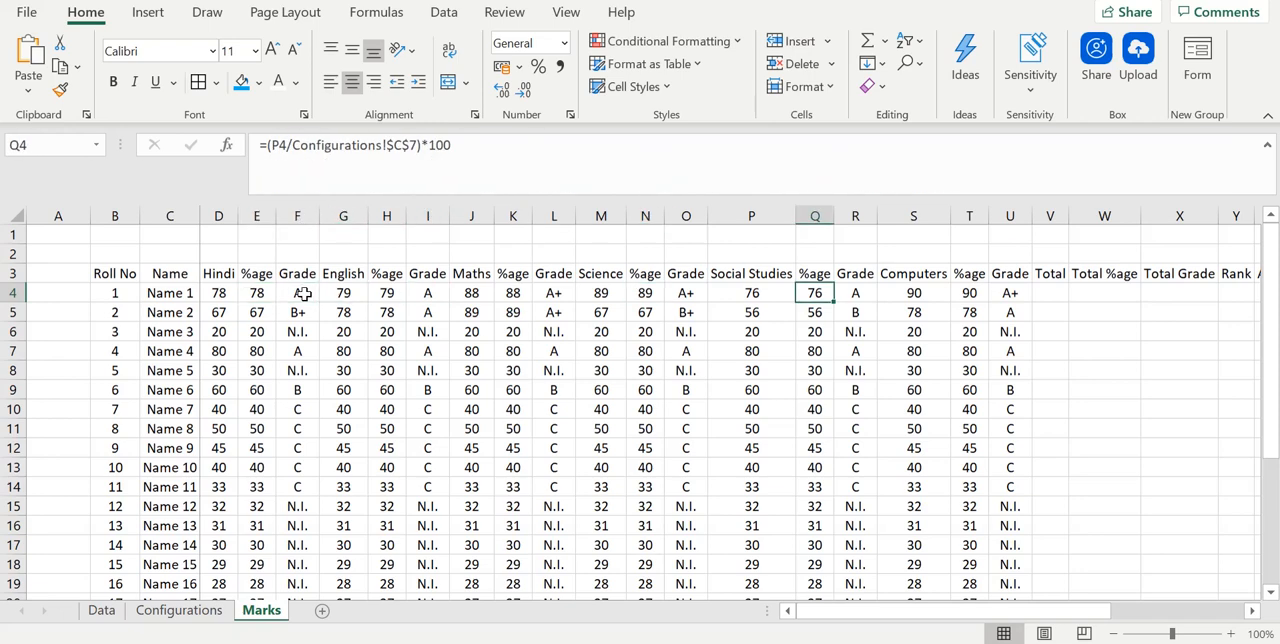
pyautogui.press('Left')
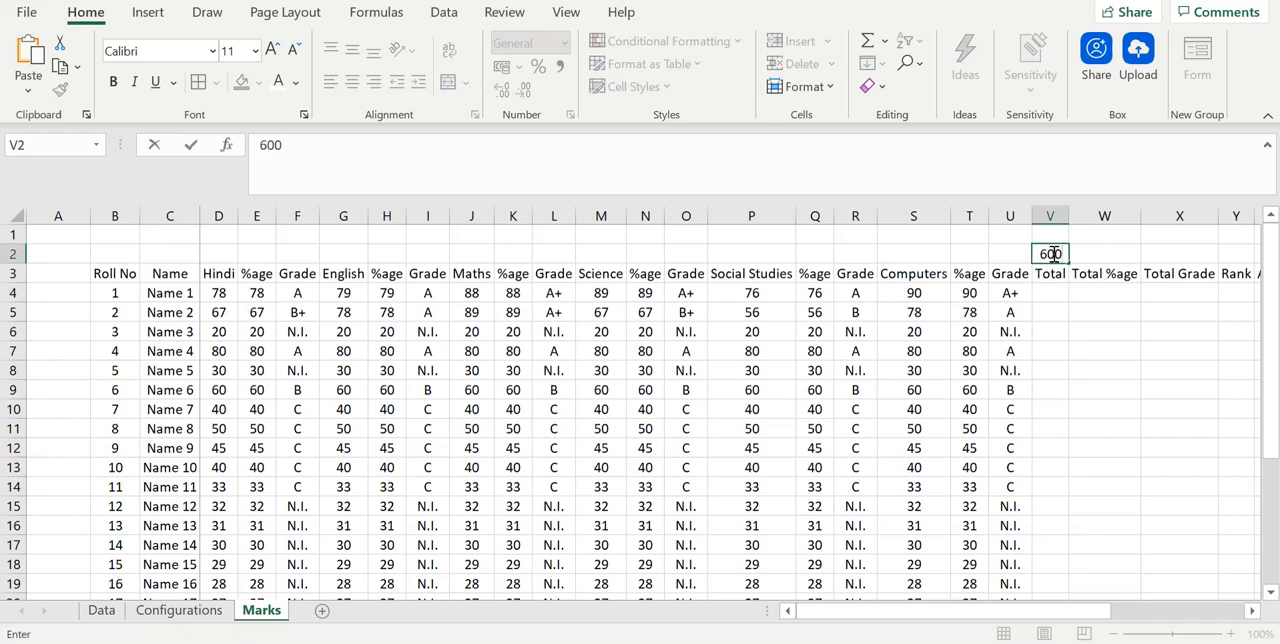
# - Enter 600 in V2 above the Total header and the formula =D4+G4+J4+M4+P4+S4 in V4
pyautogui.press('Return')
pyautogui.press('Down')
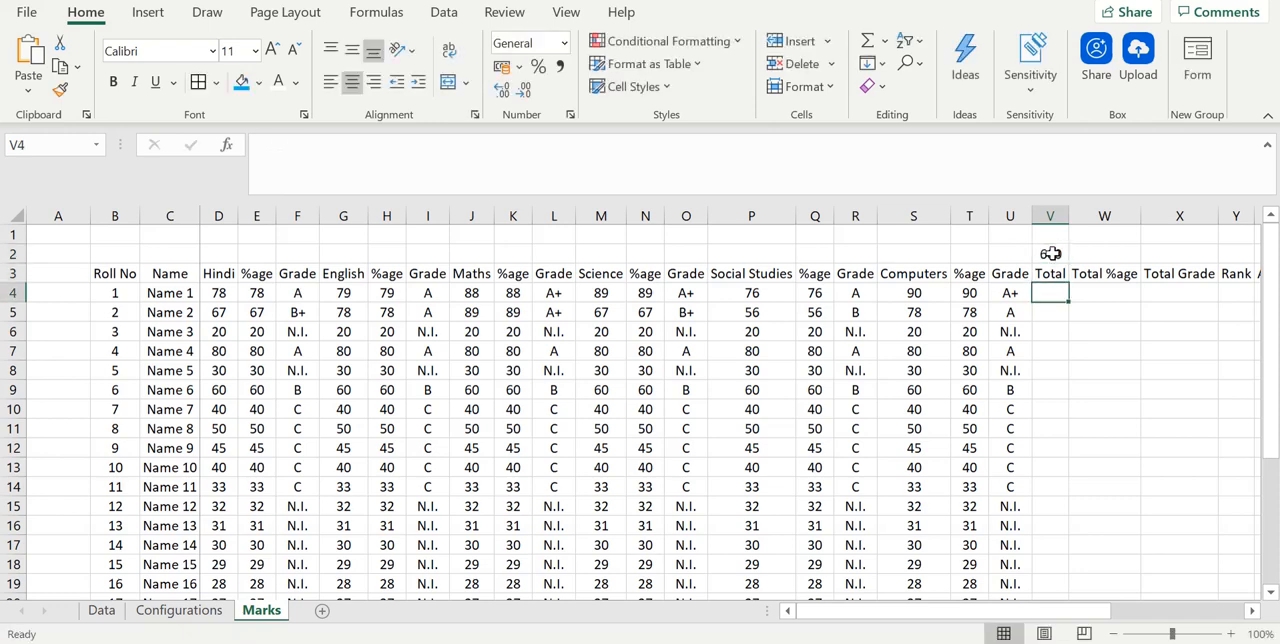
pyautogui.write('=')
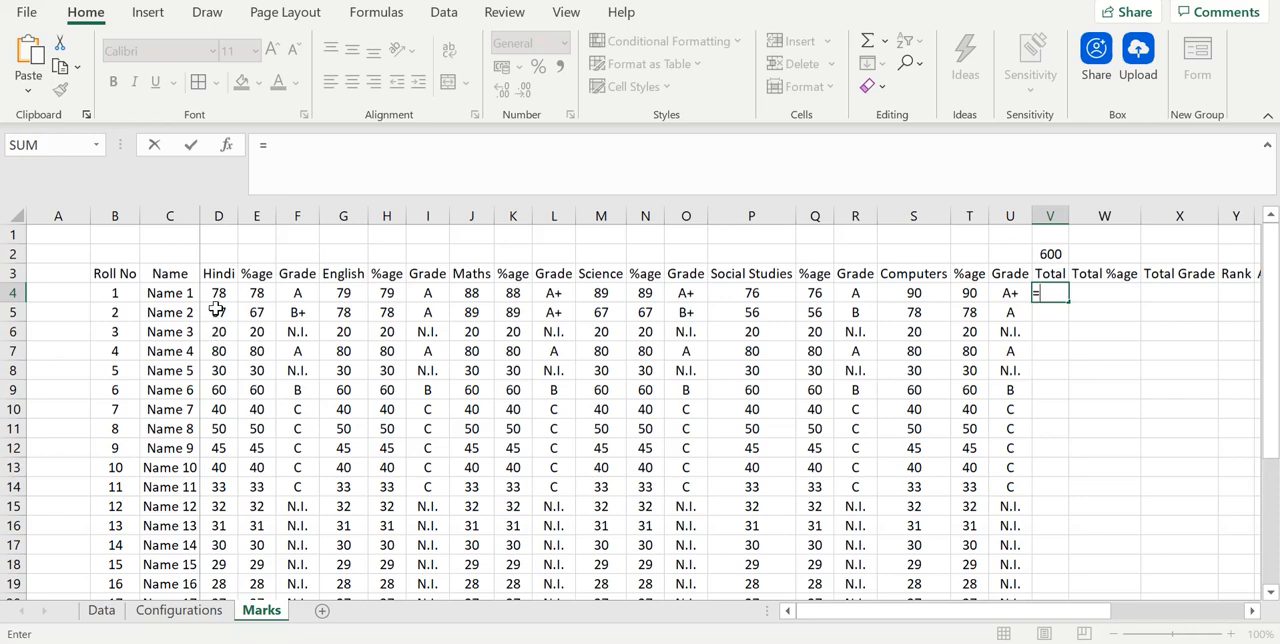
pyautogui.press('Return')
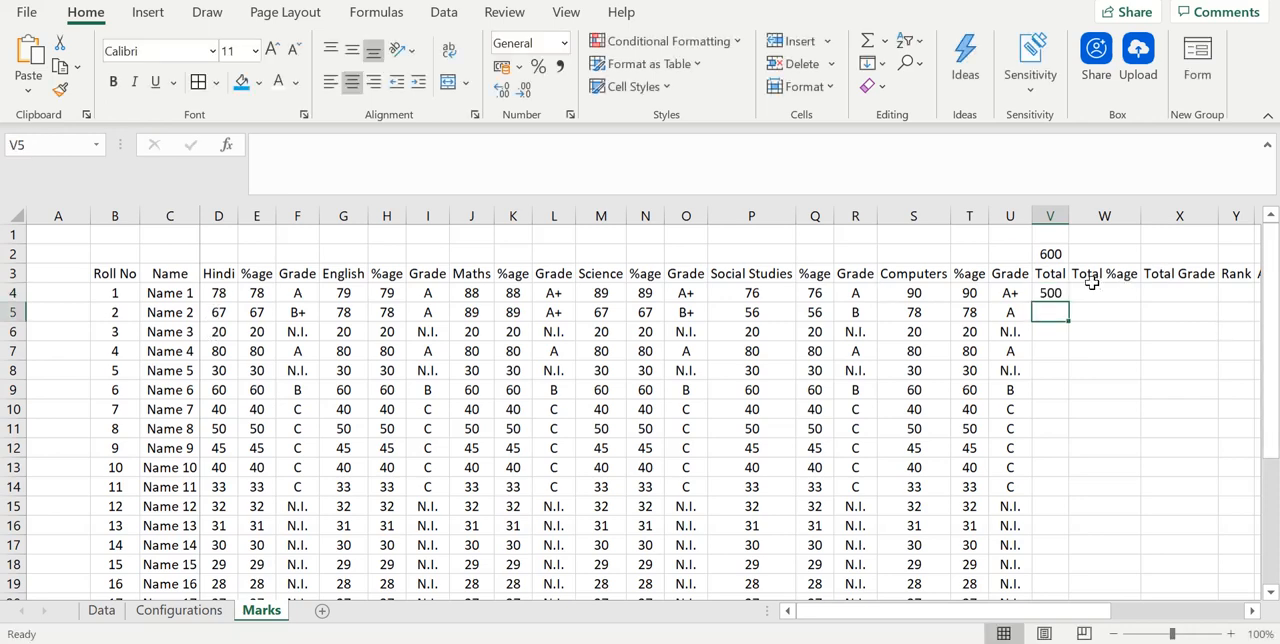
# - Fill the total marks formula from V4 down through all student rows, and select the first Total %age cell, W4
pyautogui.click(1055, 294)
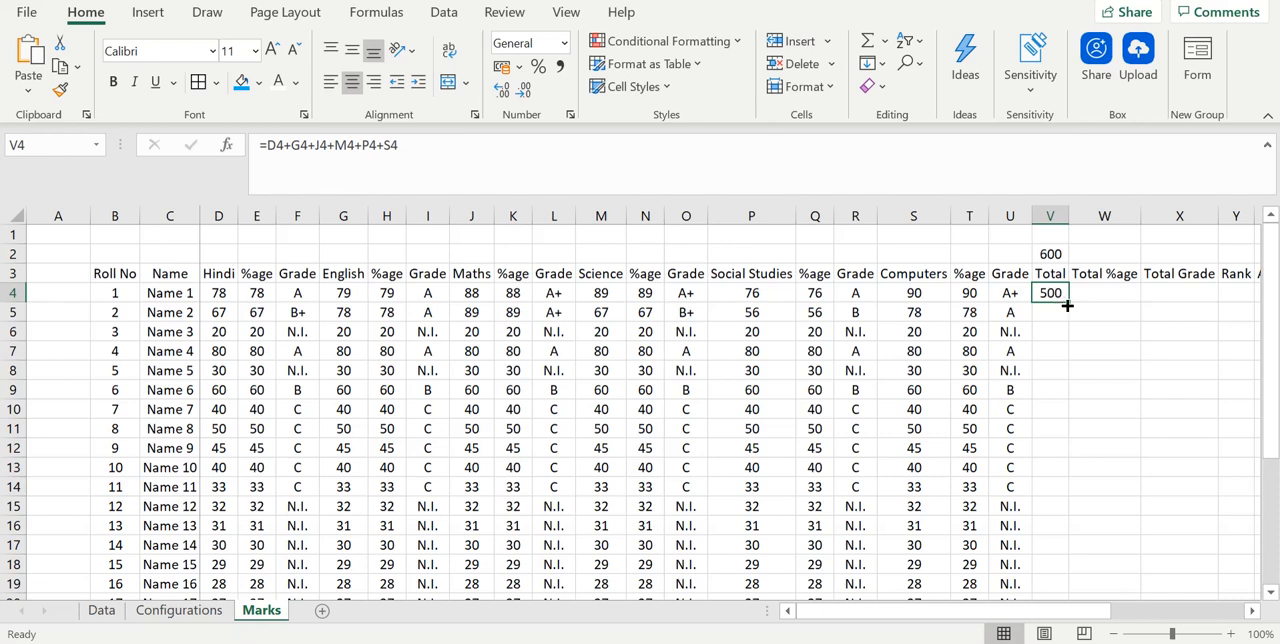
pyautogui.doubleClick(1067, 306)
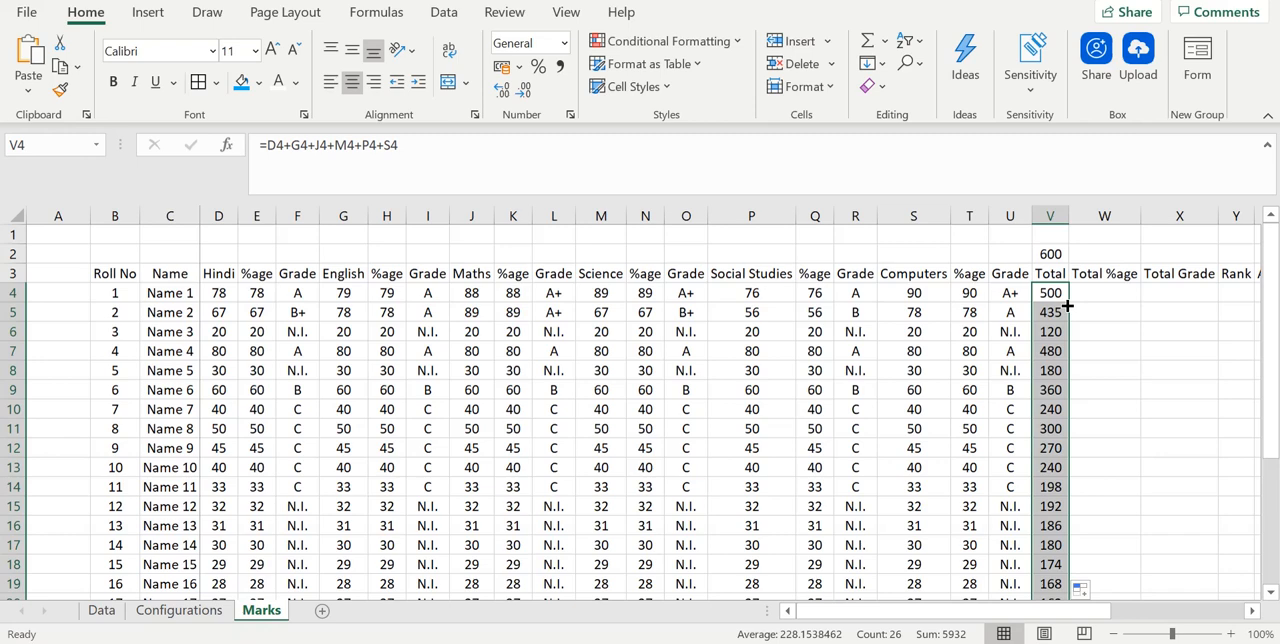
pyautogui.click(1097, 289)
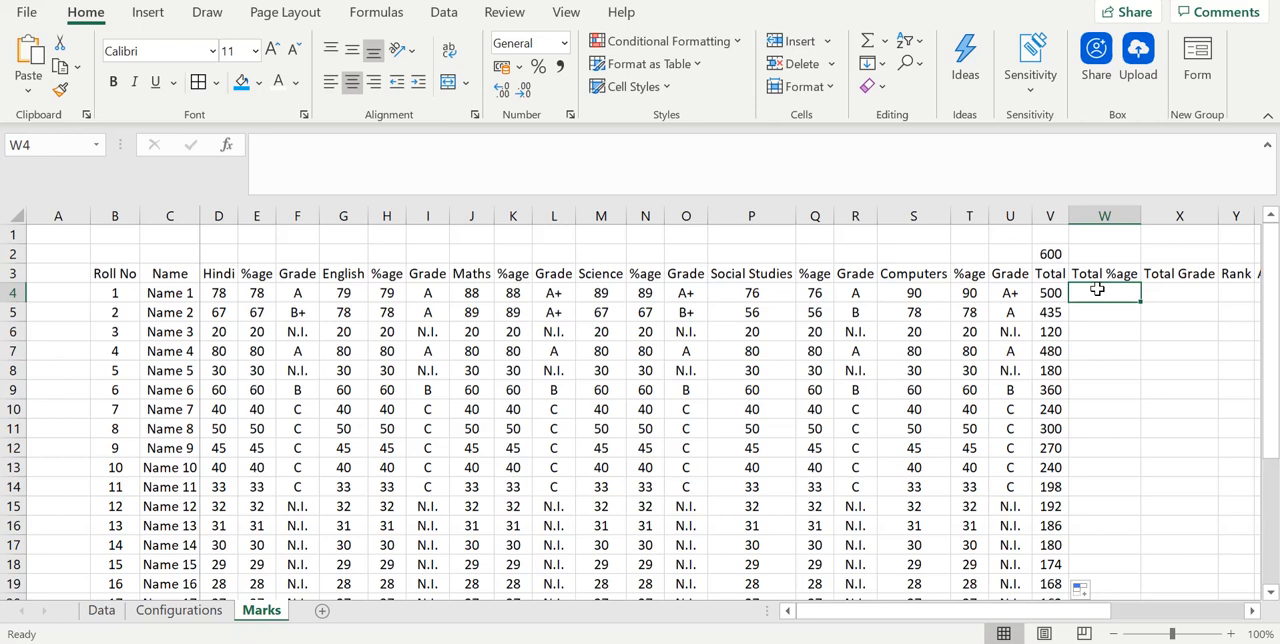
# - Enter the total percentage formula =(V4/V2)*100 in W4
pyautogui.write('=(')
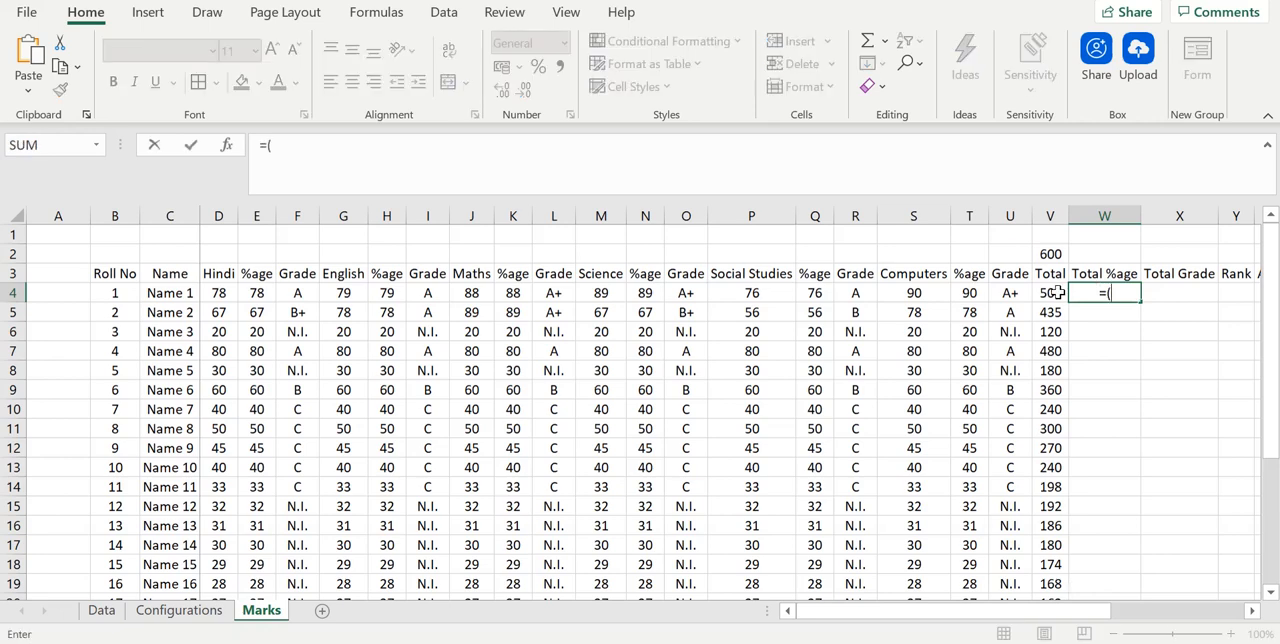
pyautogui.click(1057, 292)
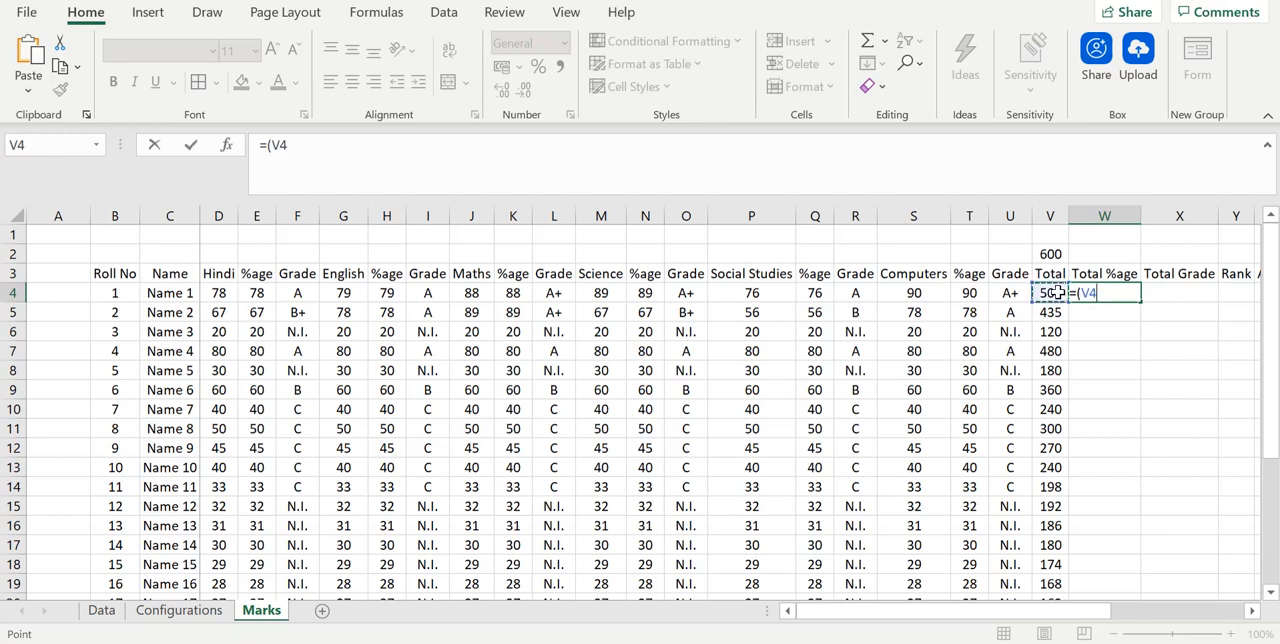
pyautogui.write('/')
pyautogui.click(1055, 253)
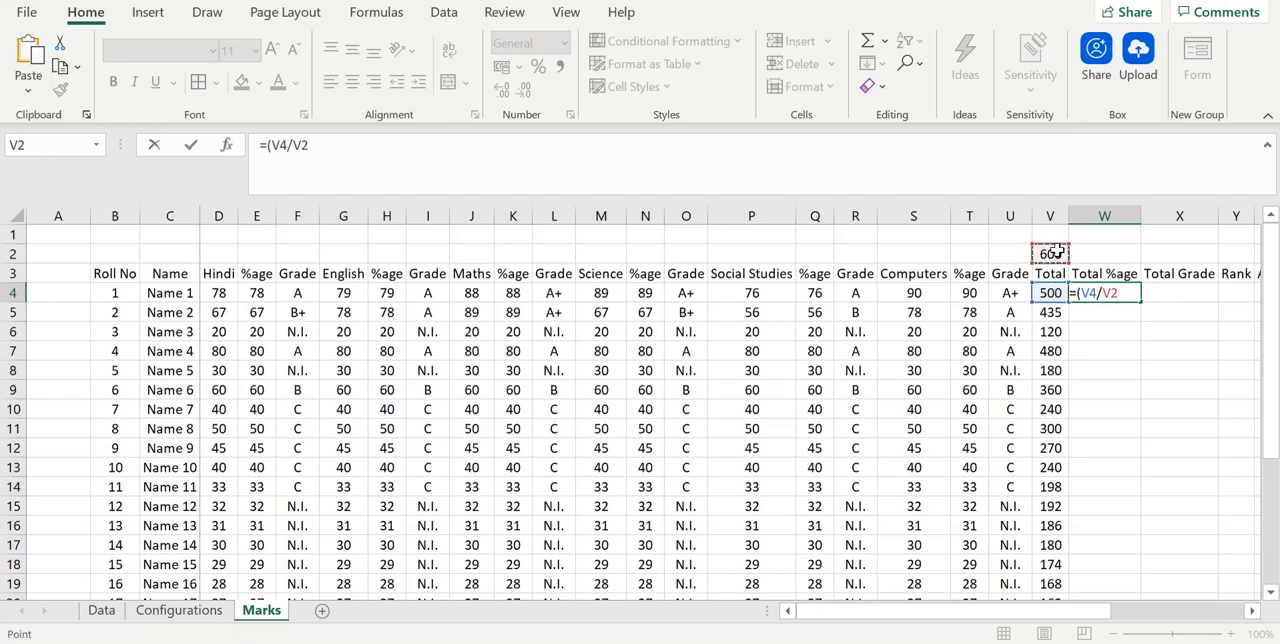
pyautogui.write(')*100')
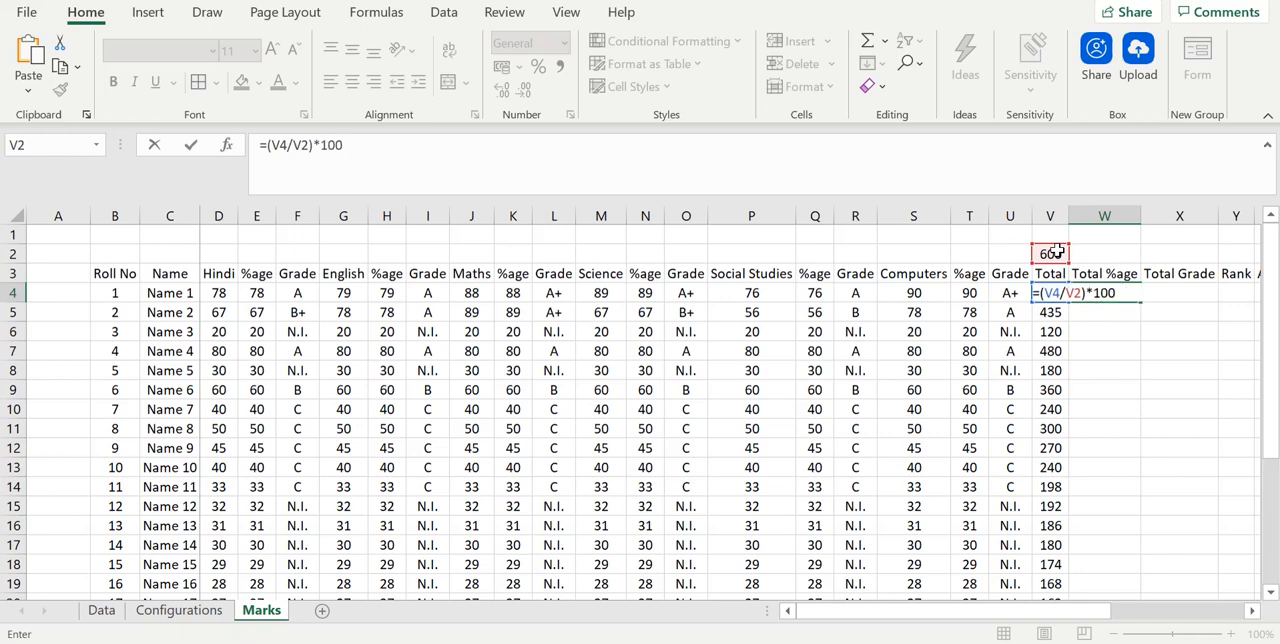
pyautogui.press('Return')
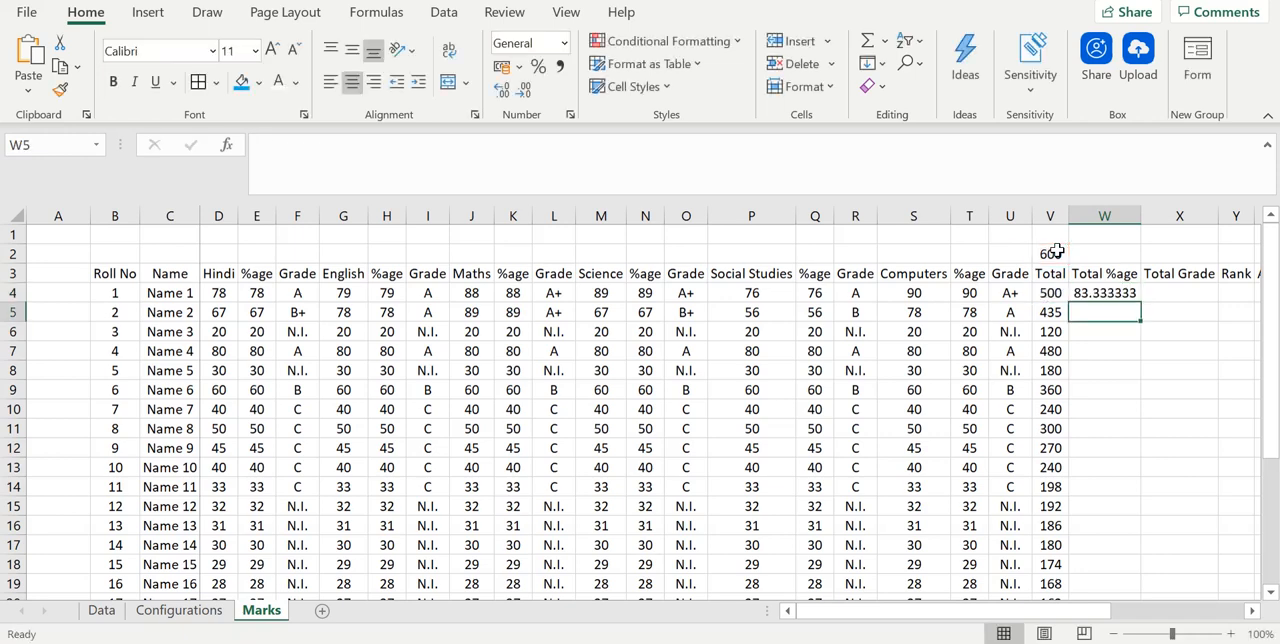
# - Make the V2 reference absolute in W4 so the formula reads =(V4/$V$2)*100, and fill it down through all student rows
pyautogui.click(1115, 293)
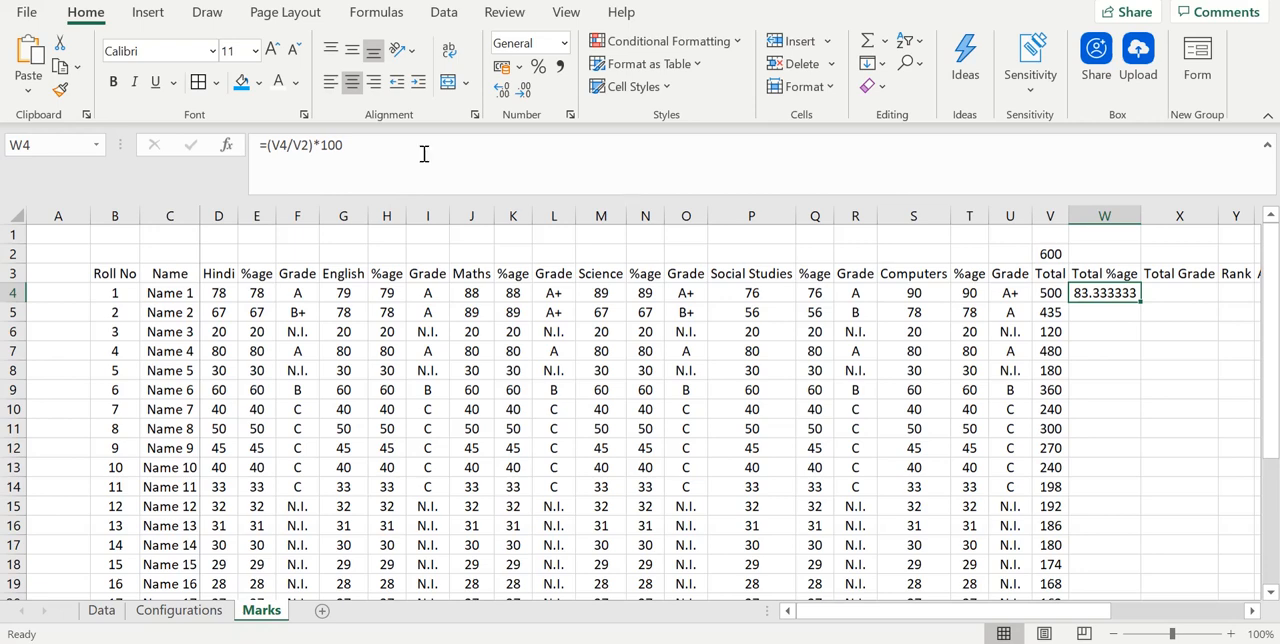
pyautogui.click(302, 146)
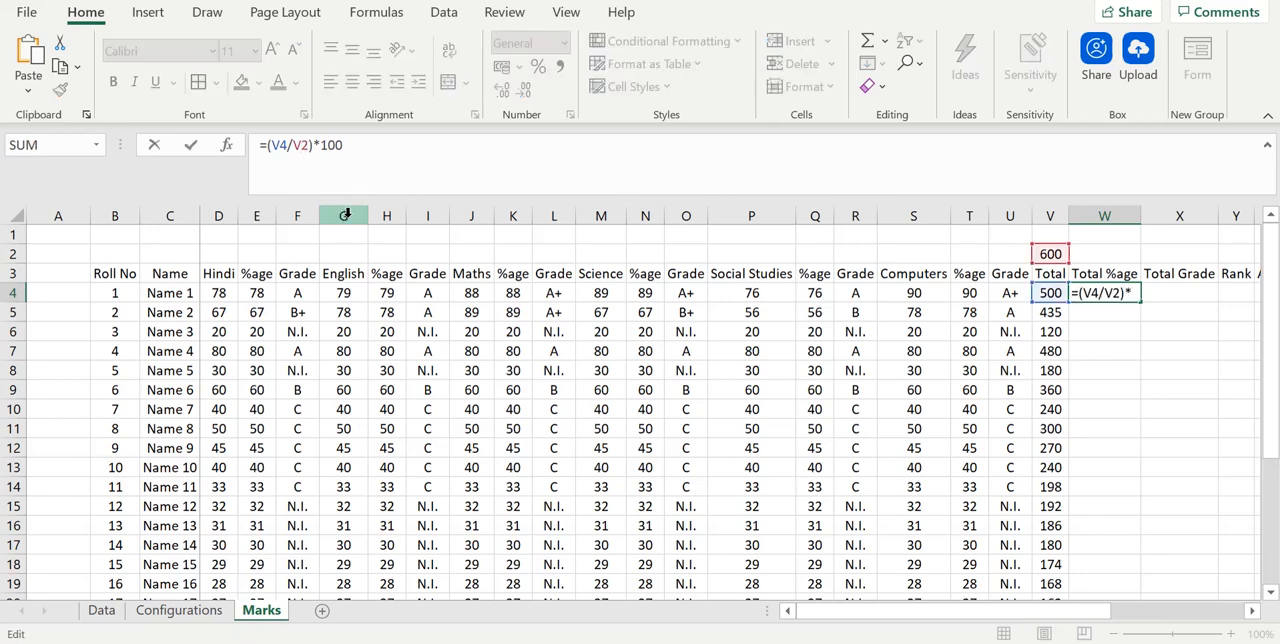
pyautogui.press('F4')
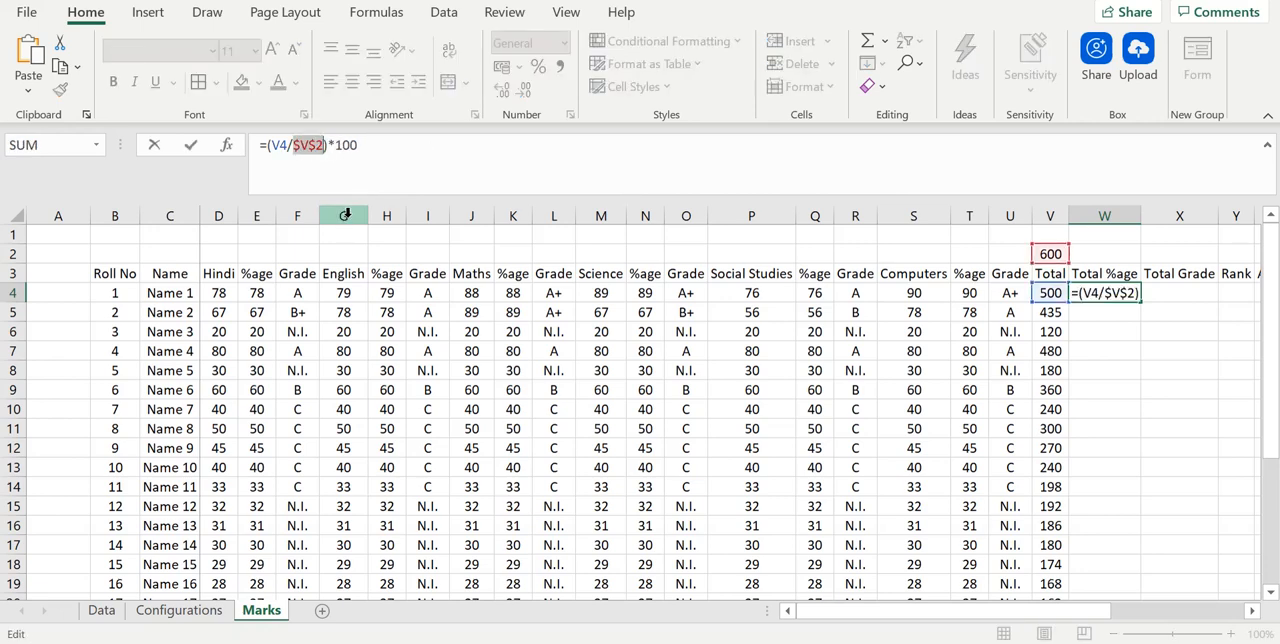
pyautogui.press('Return')
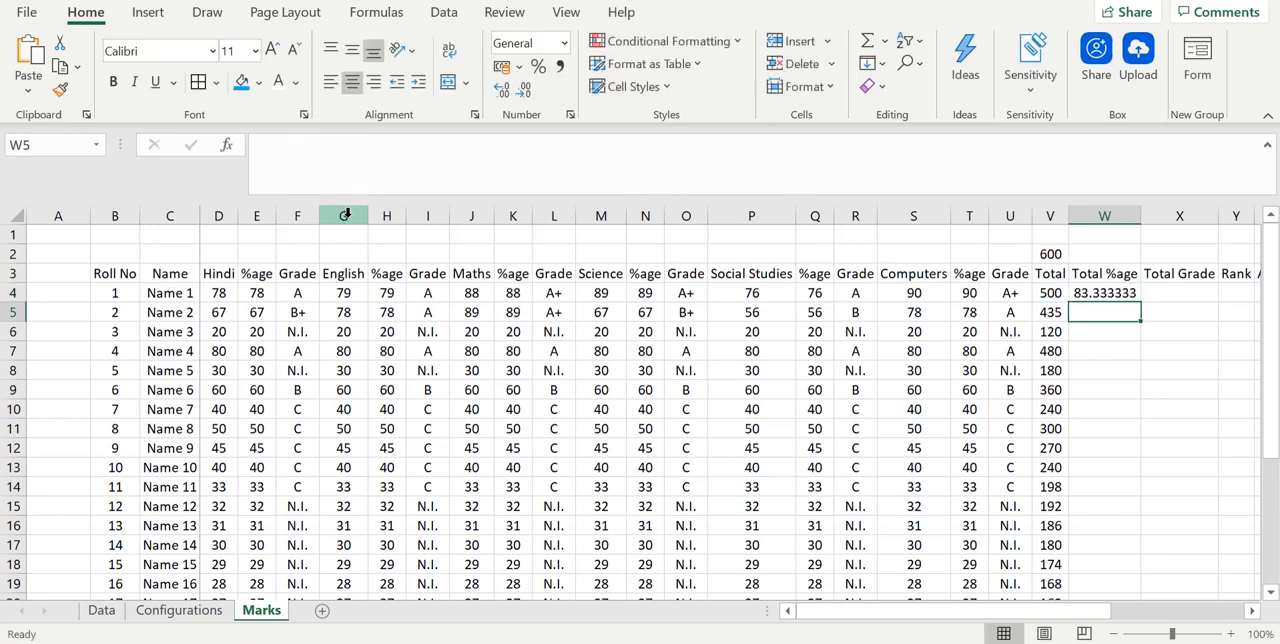
pyautogui.click(1100, 295)
pyautogui.rightClick(1137, 300)
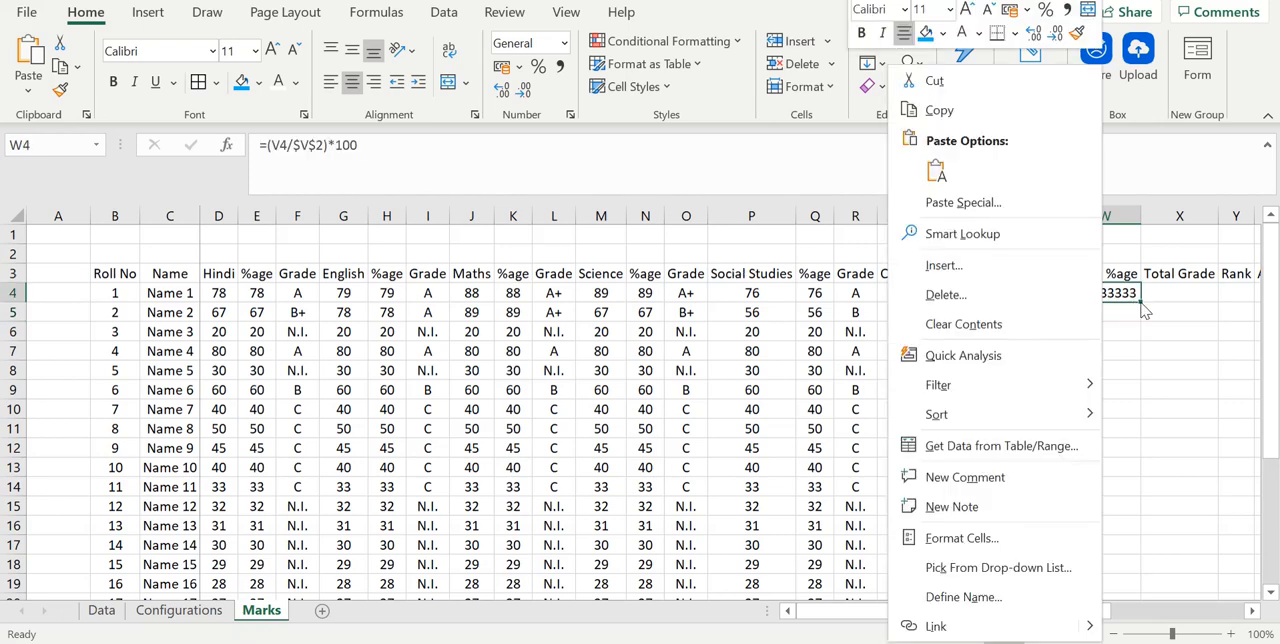
pyautogui.press('Escape')
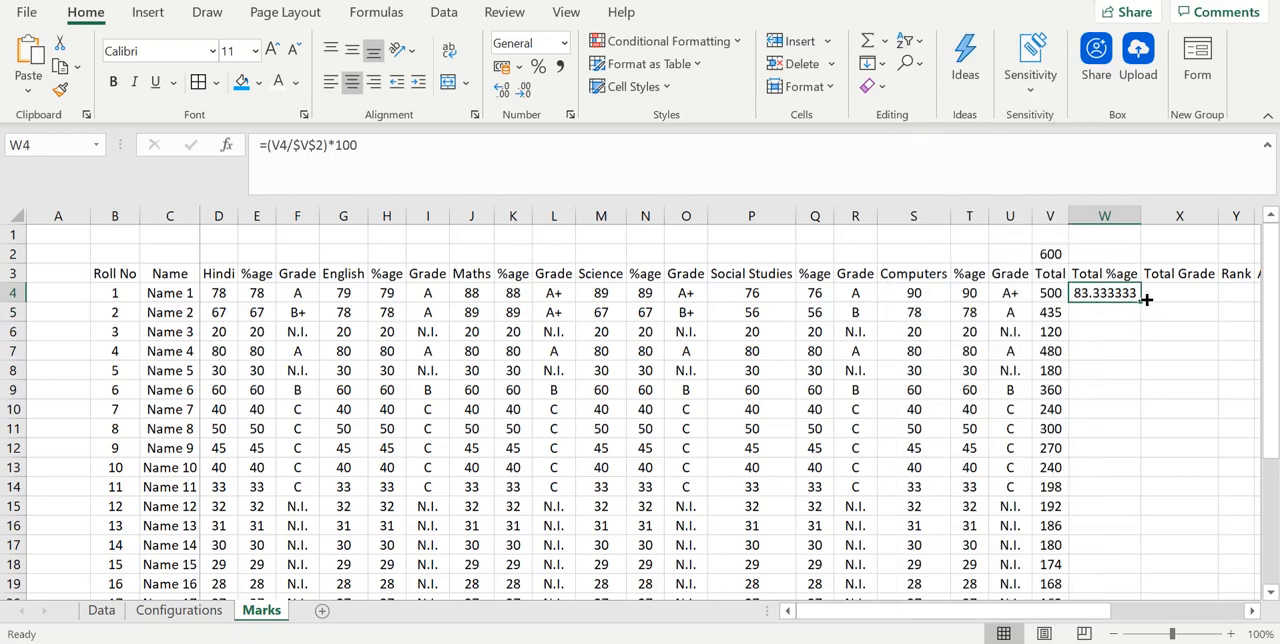
pyautogui.doubleClick(1140, 303)
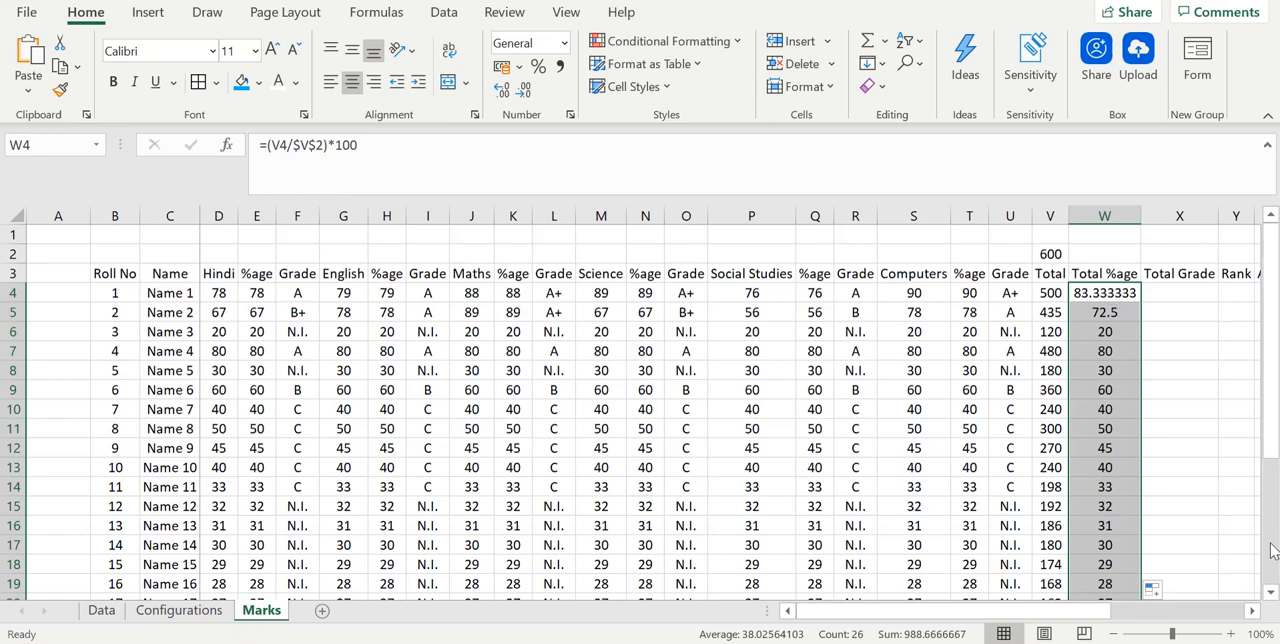
# - Format the filled Total %age cells as Number with 2 decimal places
pyautogui.moveTo(1274, 432); pyautogui.dragTo(1268, 368)
pyautogui.rightClick(1103, 330)
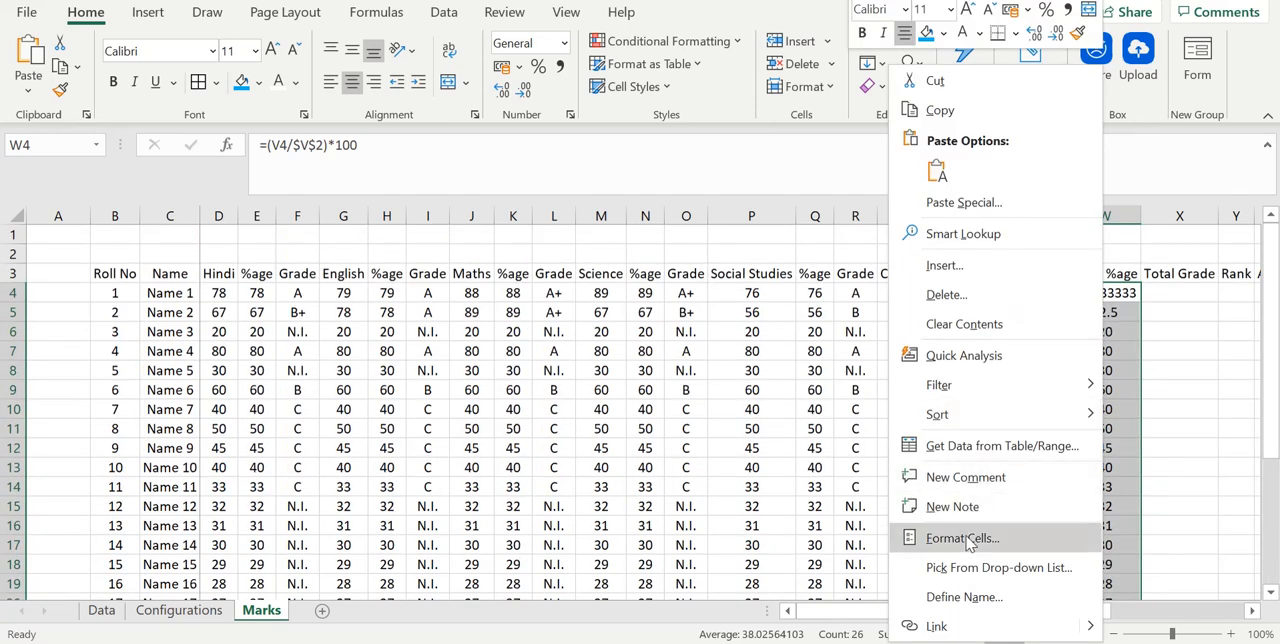
pyautogui.click(962, 538)
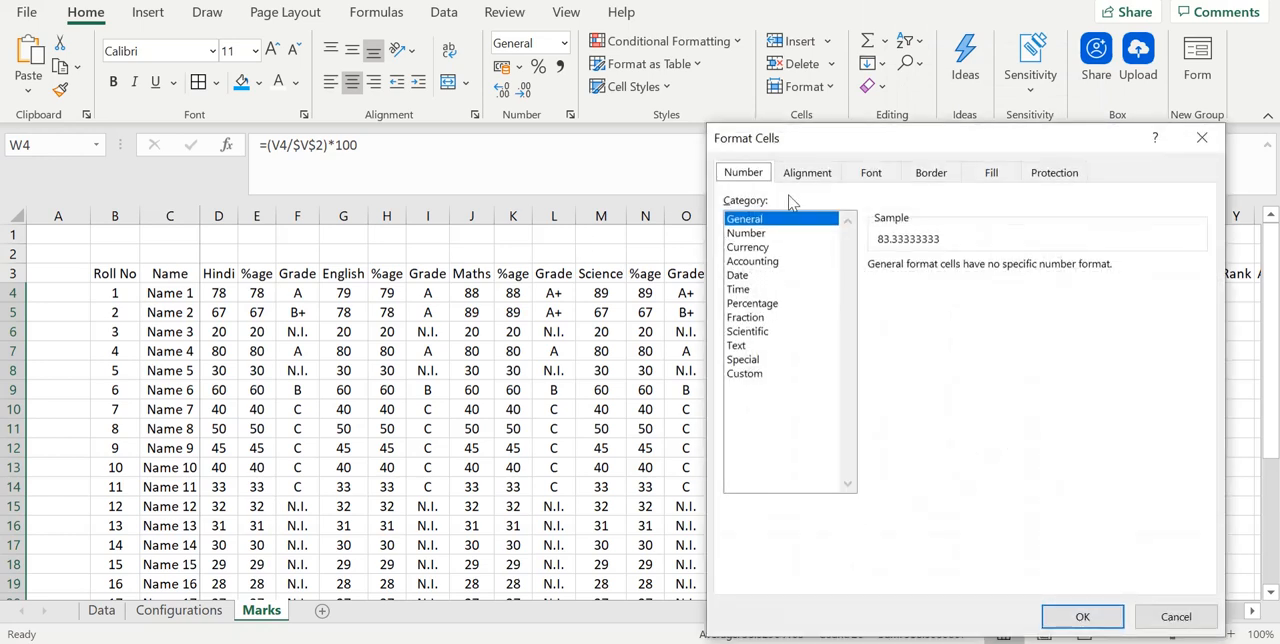
pyautogui.click(770, 236)
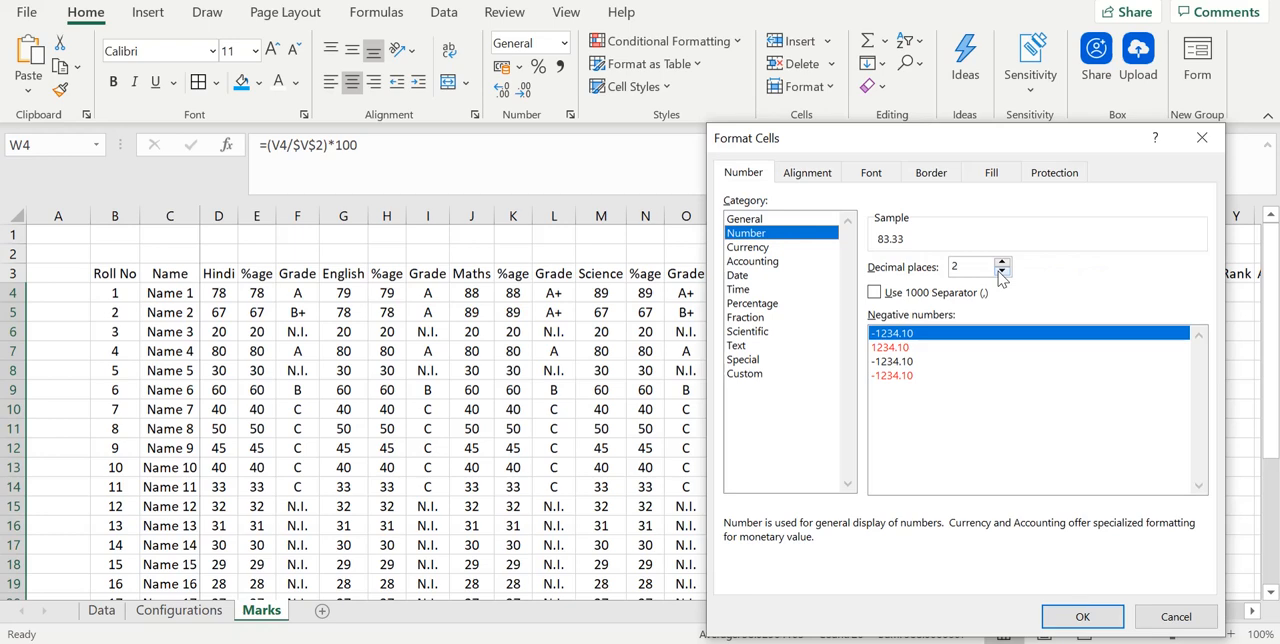
pyautogui.click(1066, 615)
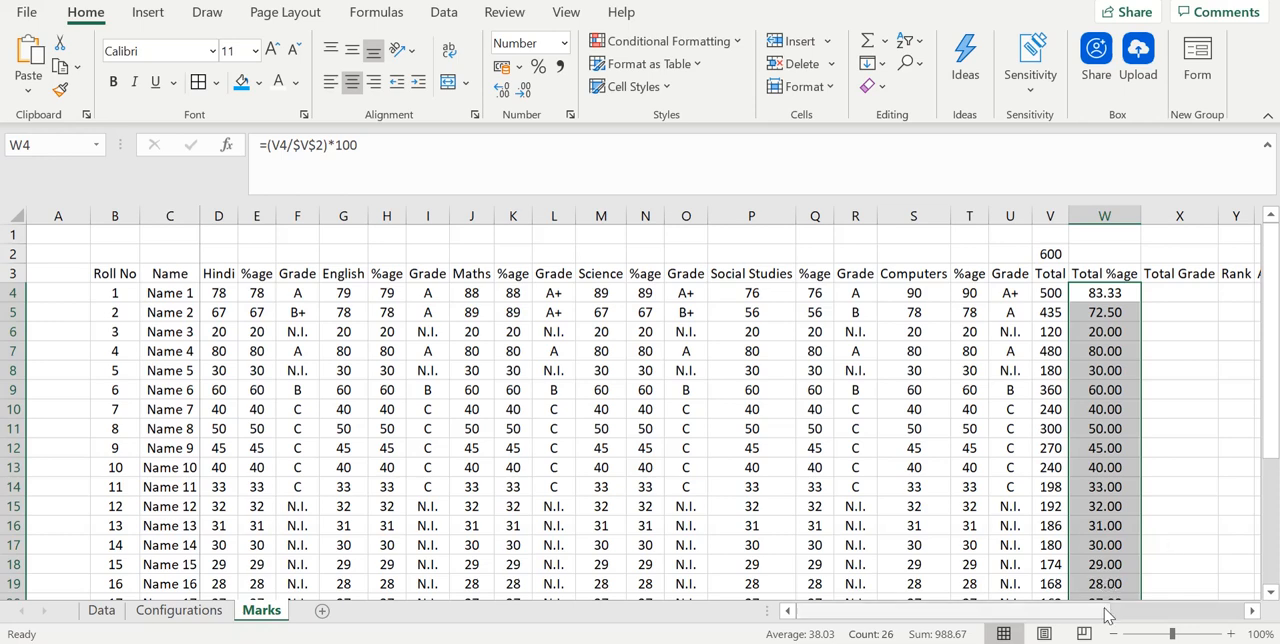
# - Put the nested IF grade formula, based on W4 and the Configurations grade table, in X4 and fill it down through all student rows
pyautogui.moveTo(1092, 616); pyautogui.dragTo(1157, 622)
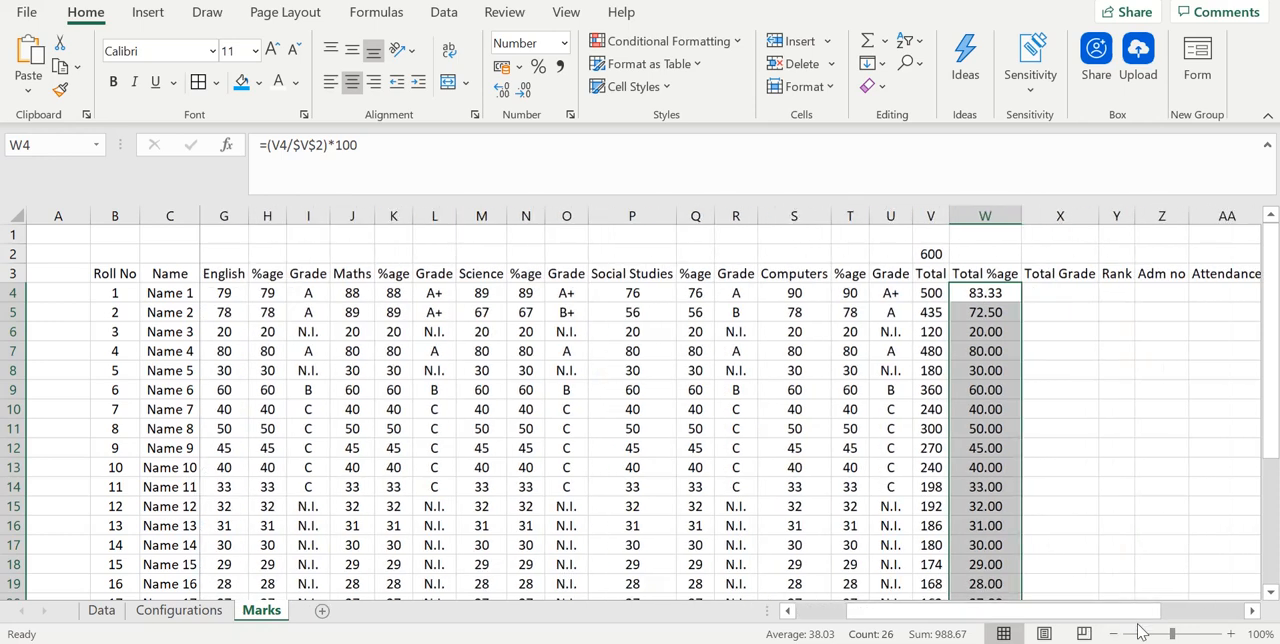
pyautogui.click(1064, 294)
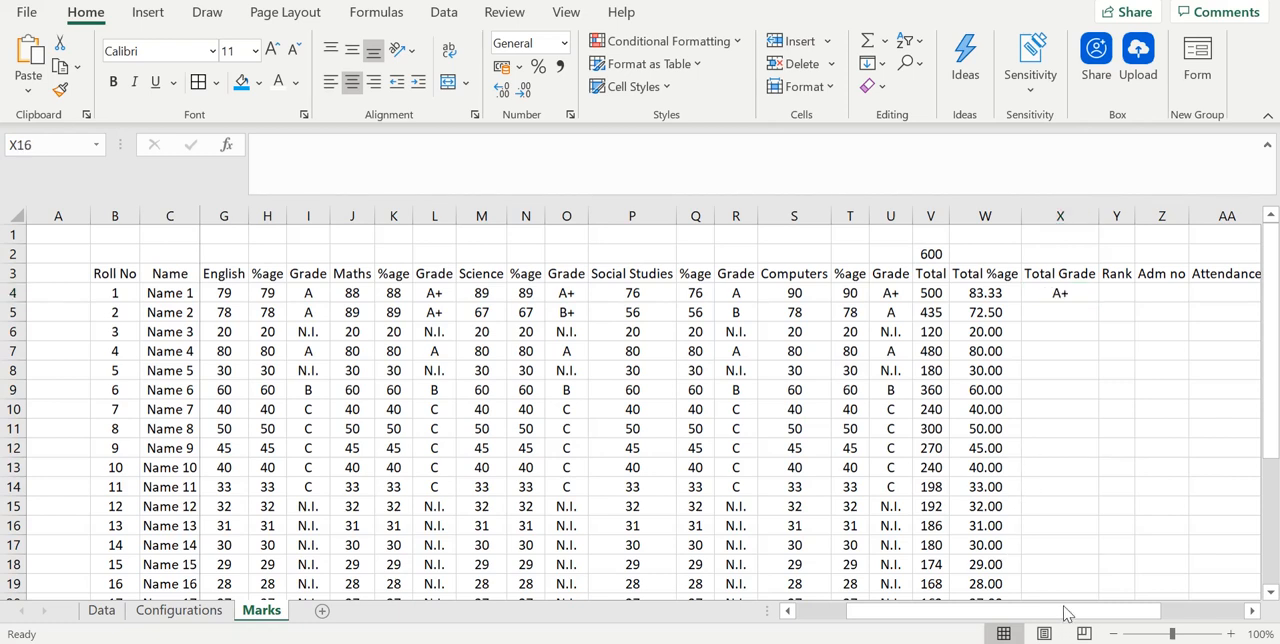
pyautogui.click(1058, 295)
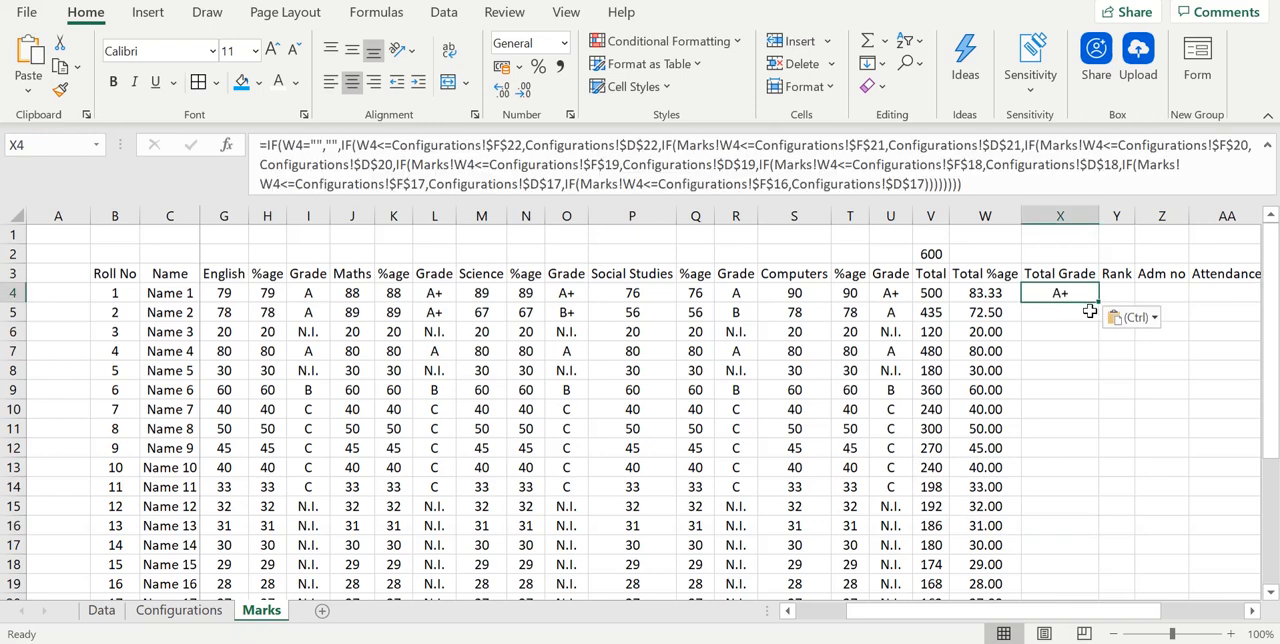
pyautogui.doubleClick(1097, 304)
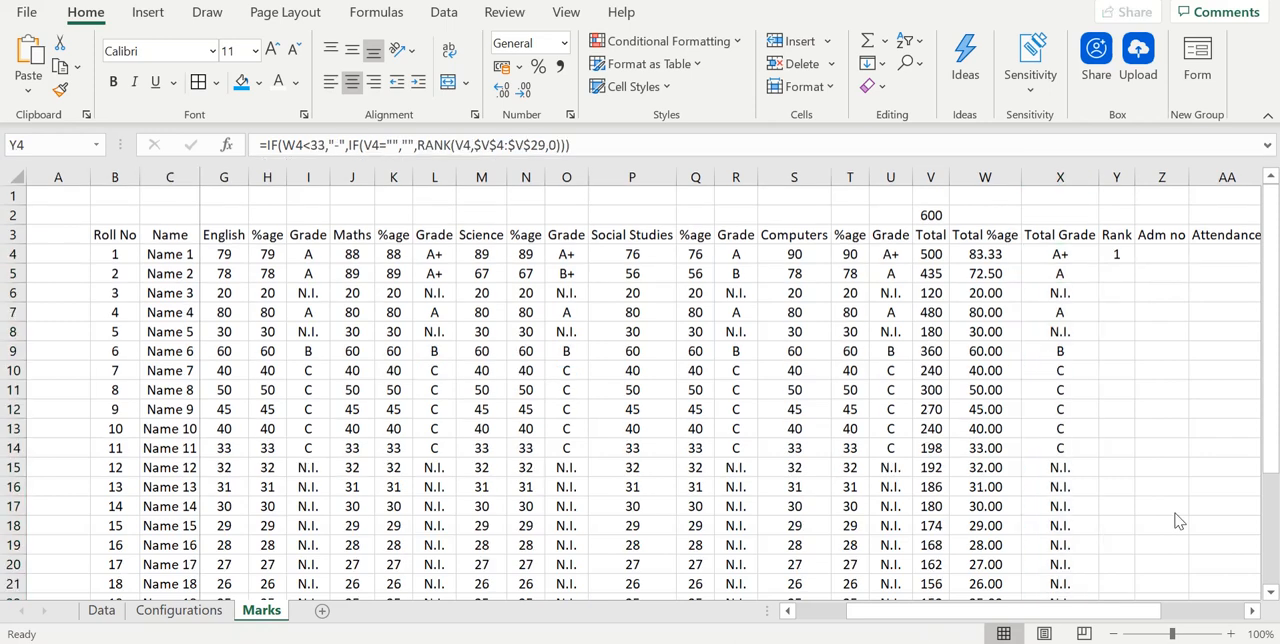
# - Select the first Rank cell, Y4, to examine its ranking formula
pyautogui.click(1116, 258)
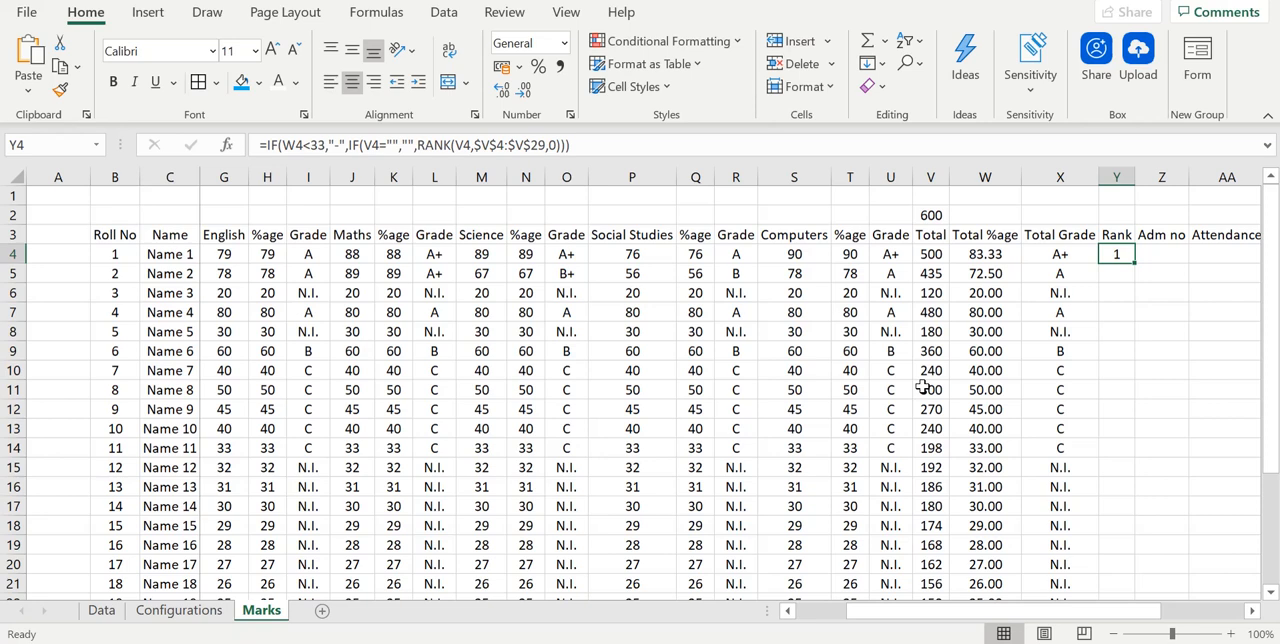
# - Fill the Rank formula from Y4 down through all student rows and check the ranks in the column
pyautogui.doubleClick(1137, 261)
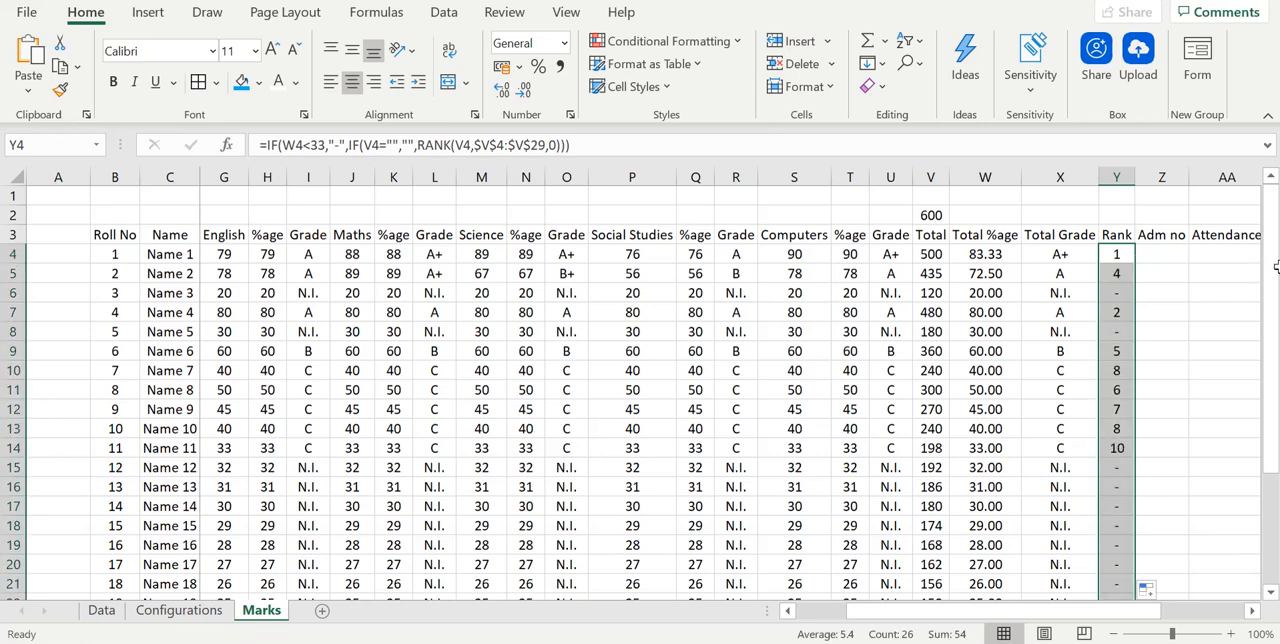
pyautogui.moveTo(1273, 272); pyautogui.dragTo(1270, 405)
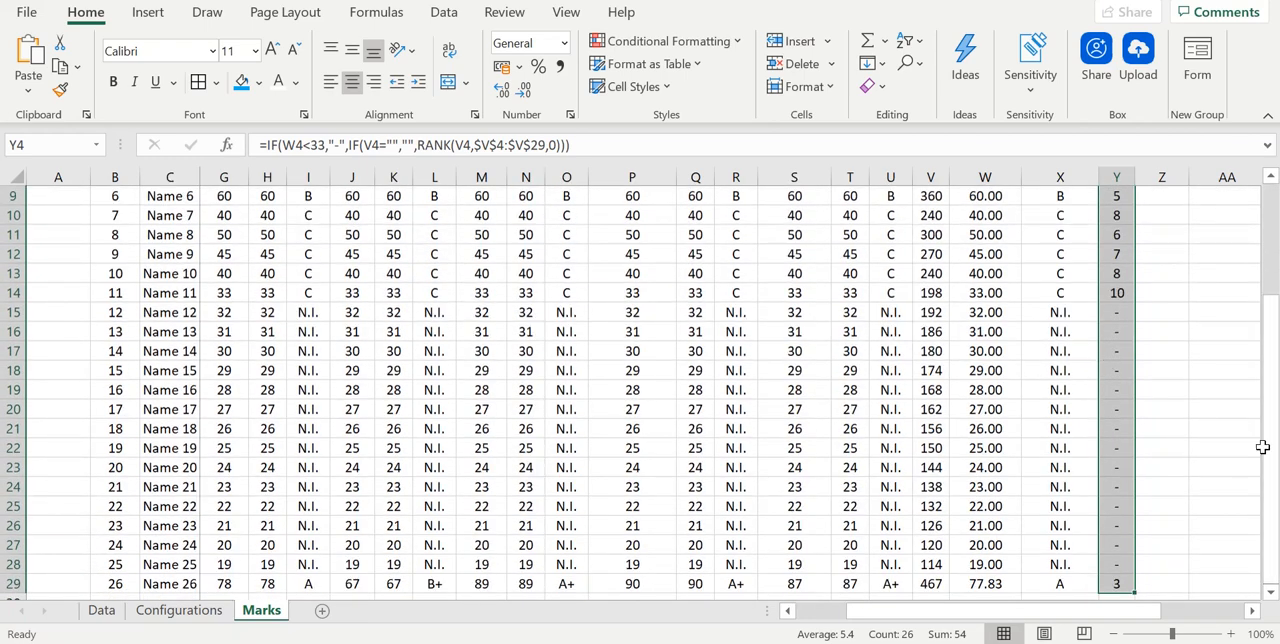
pyautogui.moveTo(1276, 470); pyautogui.dragTo(1273, 342)
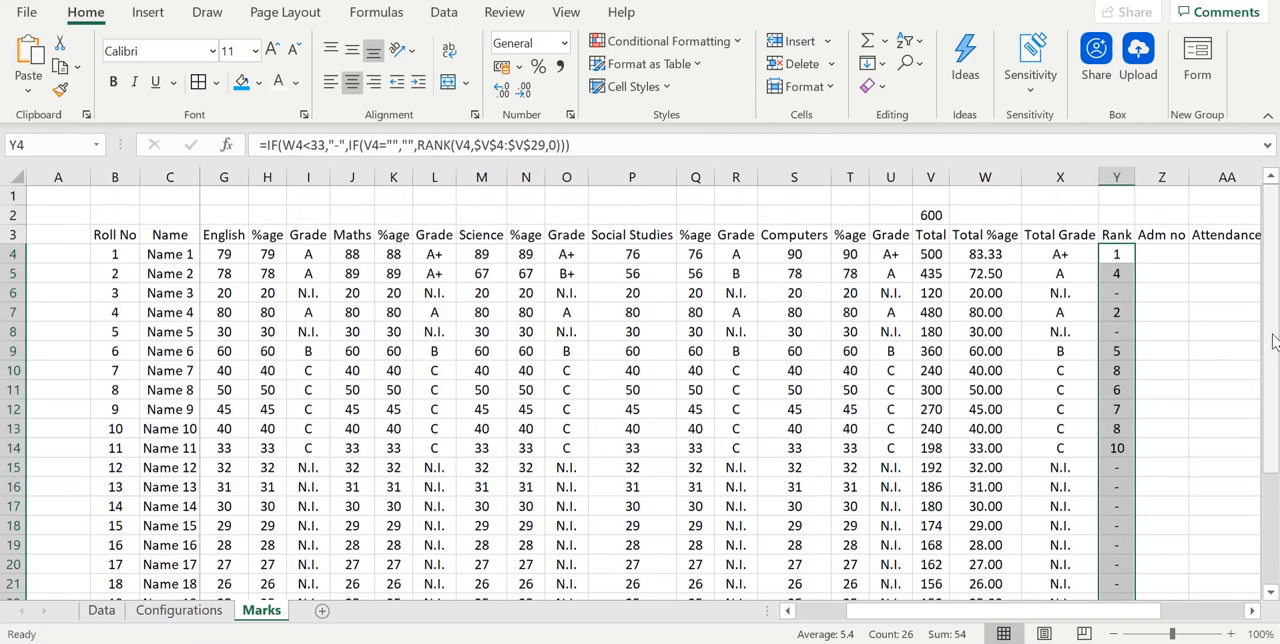
pyautogui.click(1126, 258)
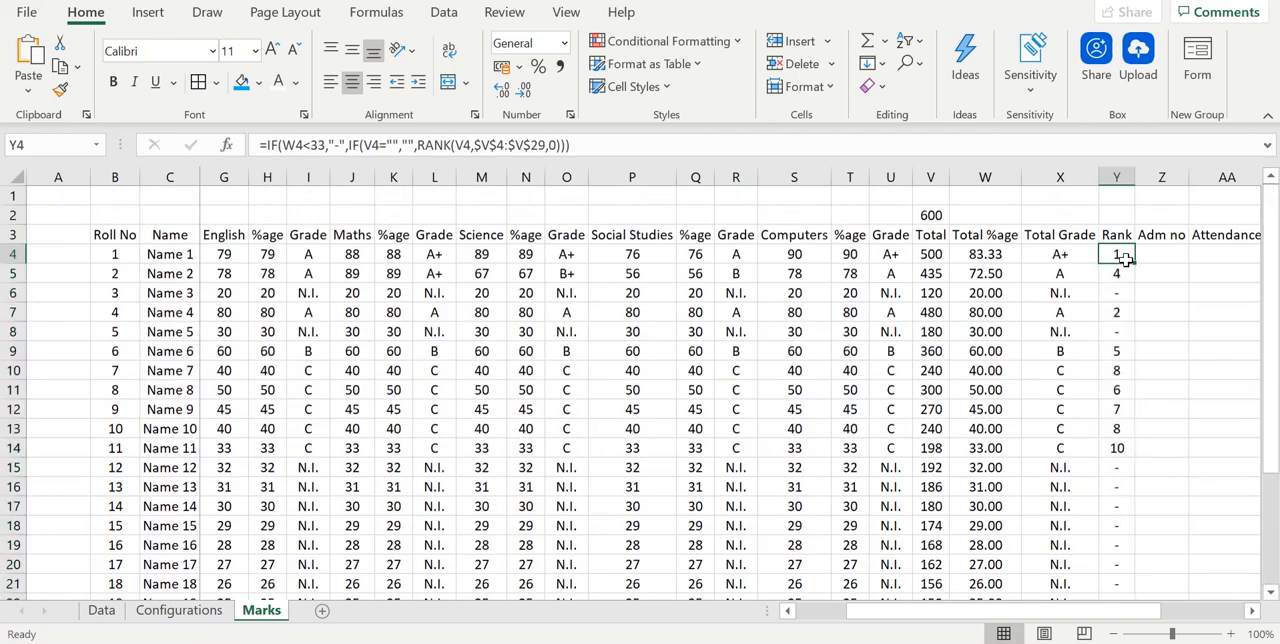
pyautogui.click(1126, 314)
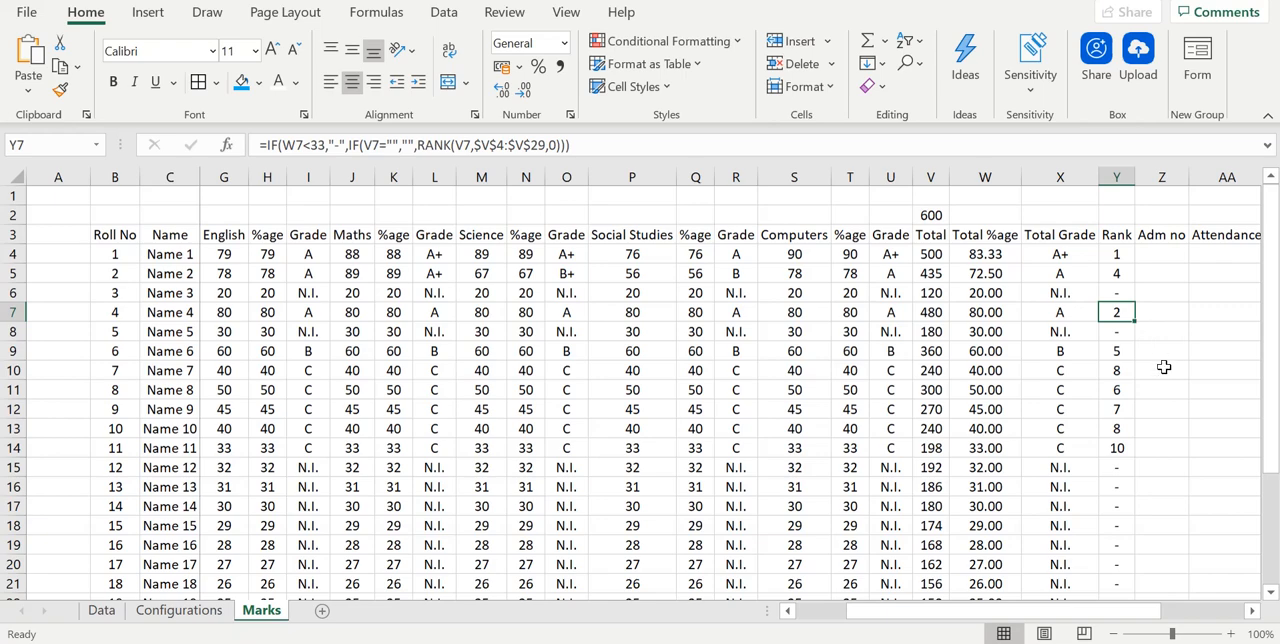
pyautogui.moveTo(1262, 409); pyautogui.dragTo(1266, 416)
pyautogui.moveTo(1274, 581); pyautogui.dragTo(1268, 295)
# - Copy the Adm No values K4:K29 from the Data sheet and paste them as links in the Marks sheet from Z4
pyautogui.click(1166, 257)
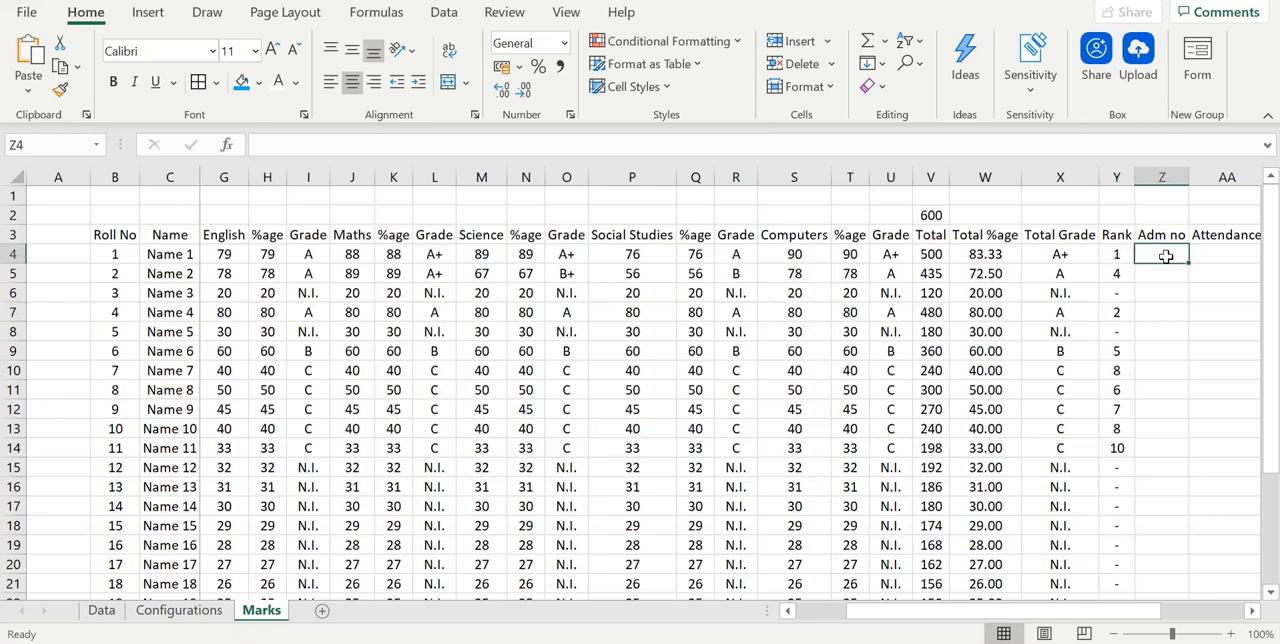
pyautogui.click(103, 612)
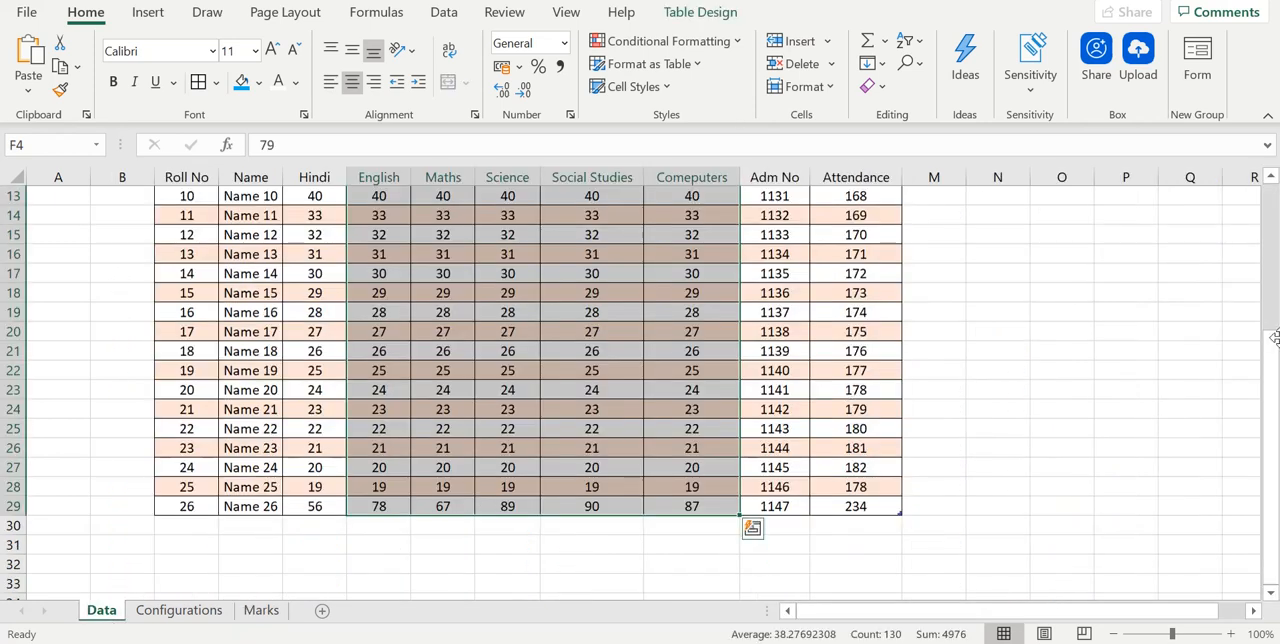
pyautogui.moveTo(1274, 338); pyautogui.dragTo(1262, 229)
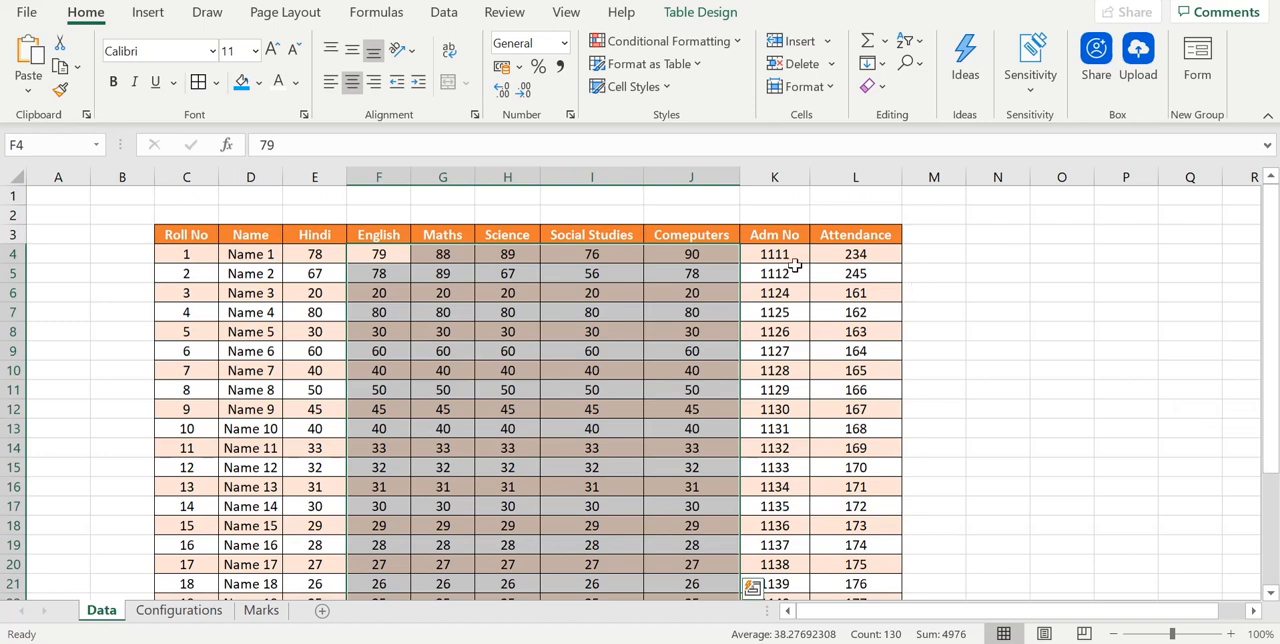
pyautogui.moveTo(775, 256); pyautogui.dragTo(782, 574)
pyautogui.hotkey('ctrl', 'c')
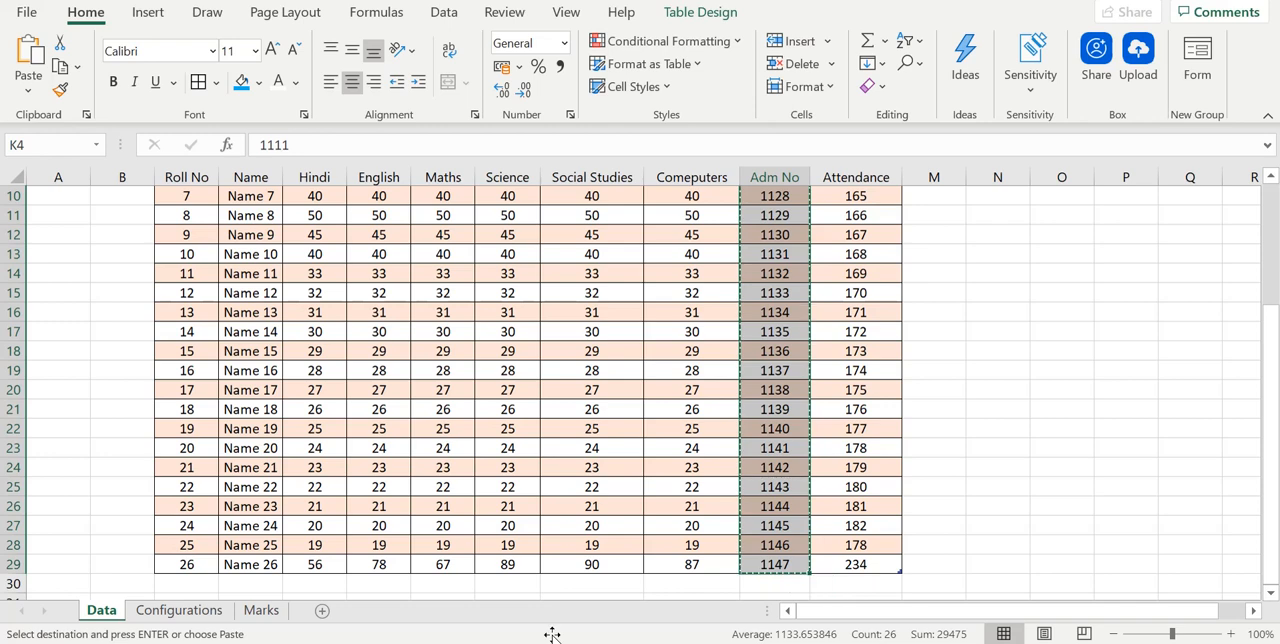
pyautogui.click(262, 611)
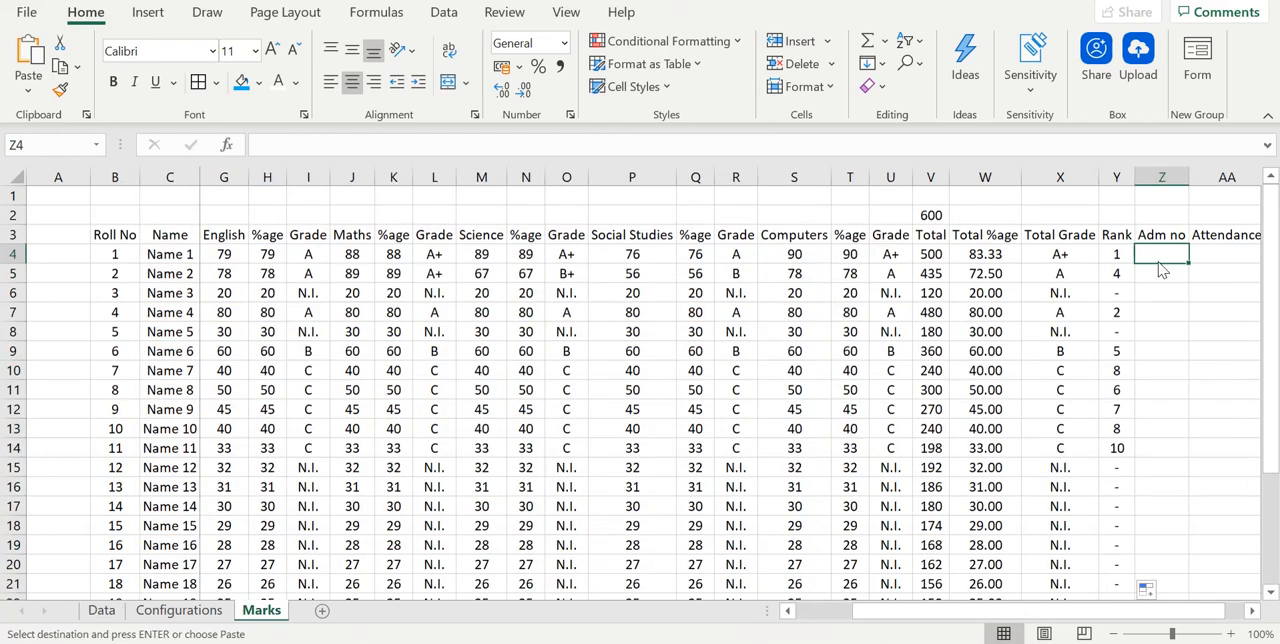
pyautogui.rightClick(1158, 257)
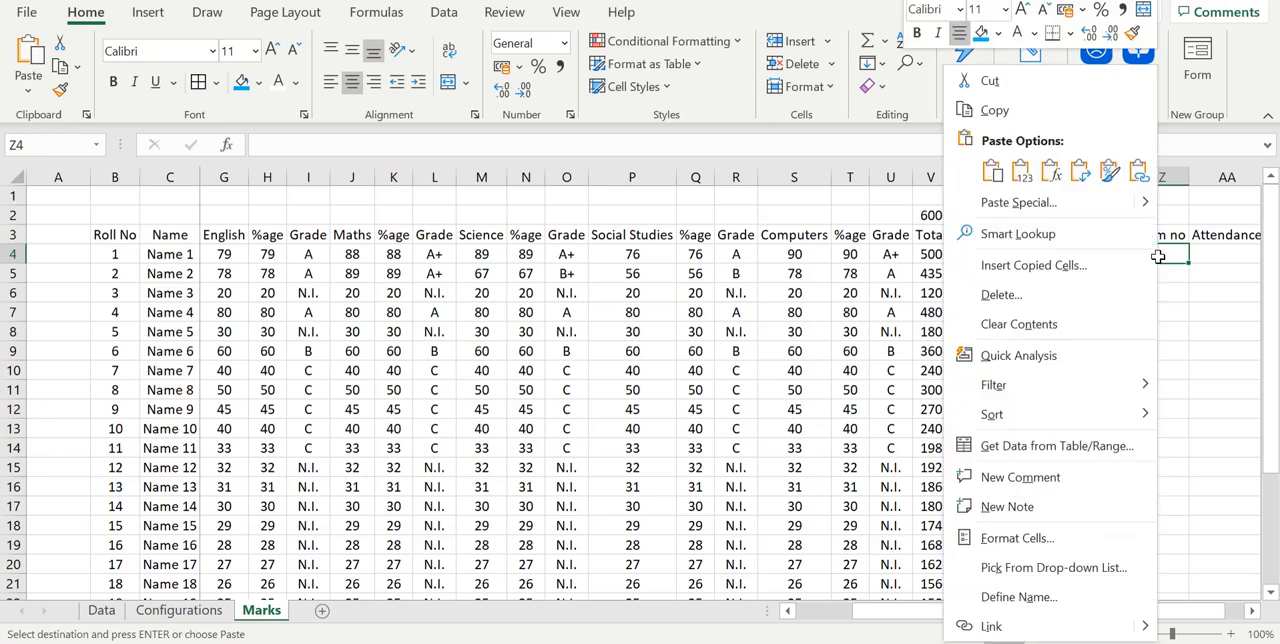
pyautogui.click(1140, 169)
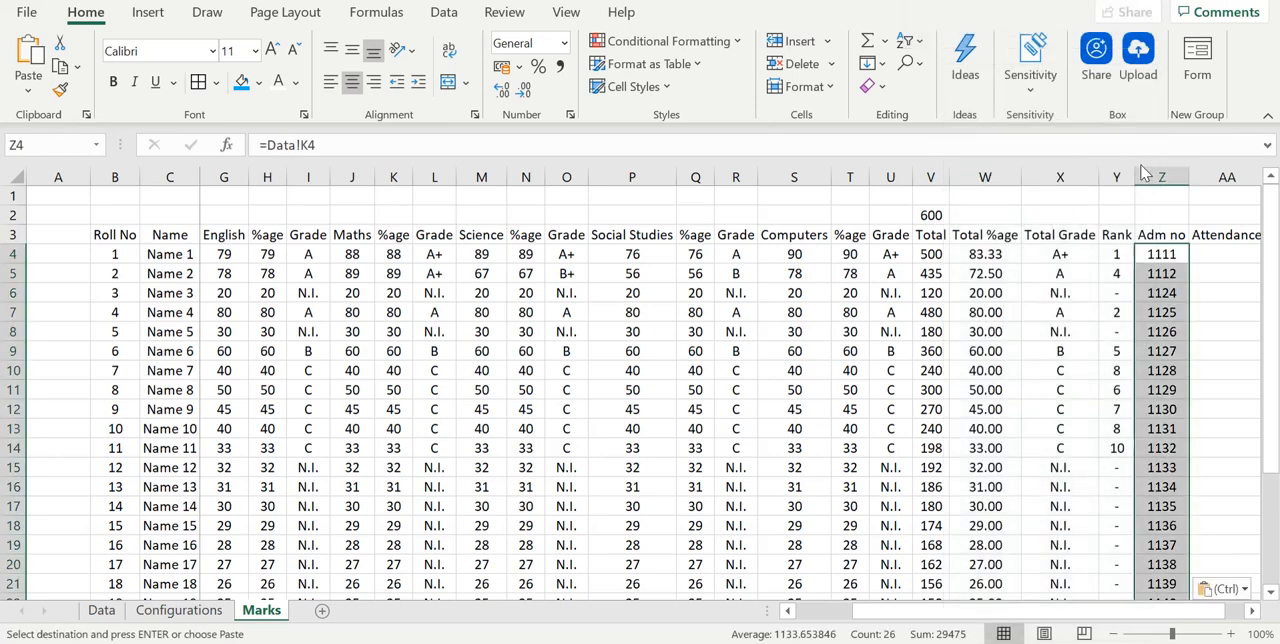
# - Copy the Attendance values L4:L29 from the Data sheet and paste them as links in the Marks sheet from AA4
pyautogui.click(101, 610)
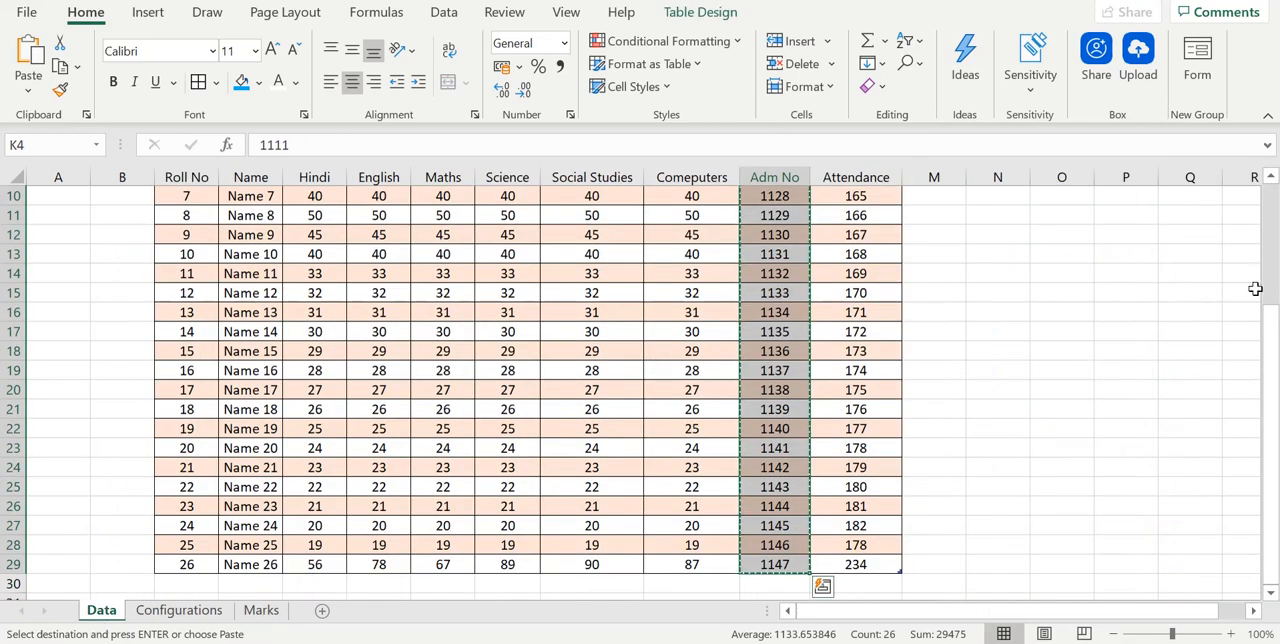
pyautogui.moveTo(1270, 330); pyautogui.dragTo(1271, 183)
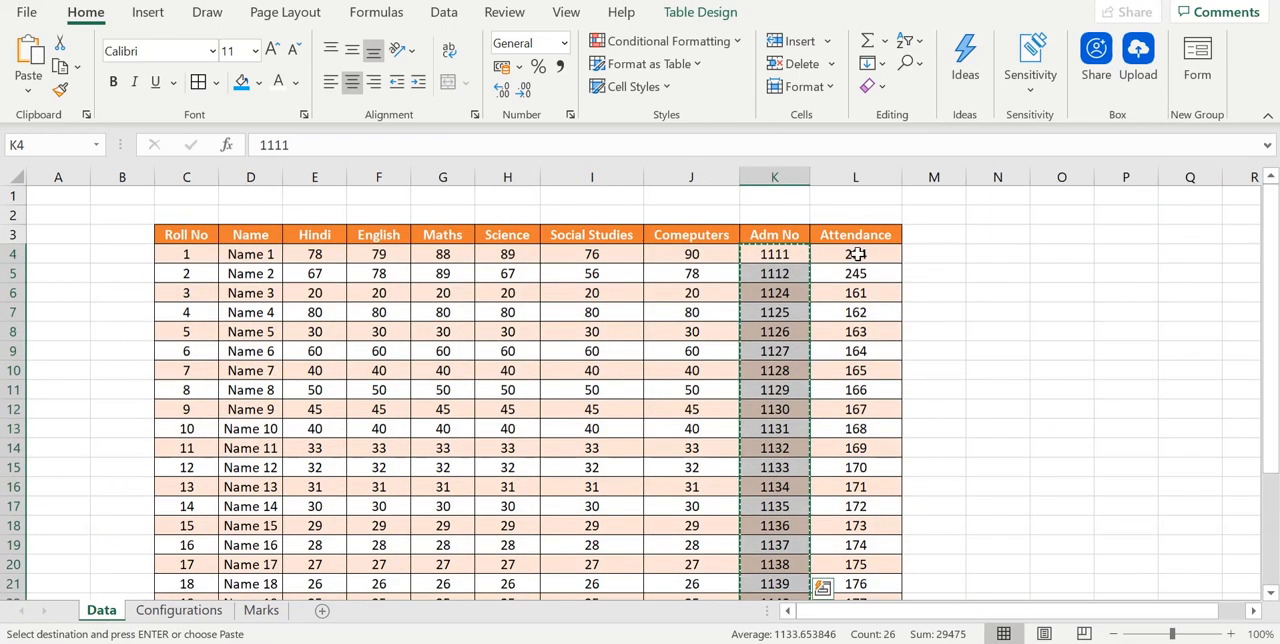
pyautogui.moveTo(851, 254); pyautogui.dragTo(855, 566)
pyautogui.hotkey('ctrl', 'c')
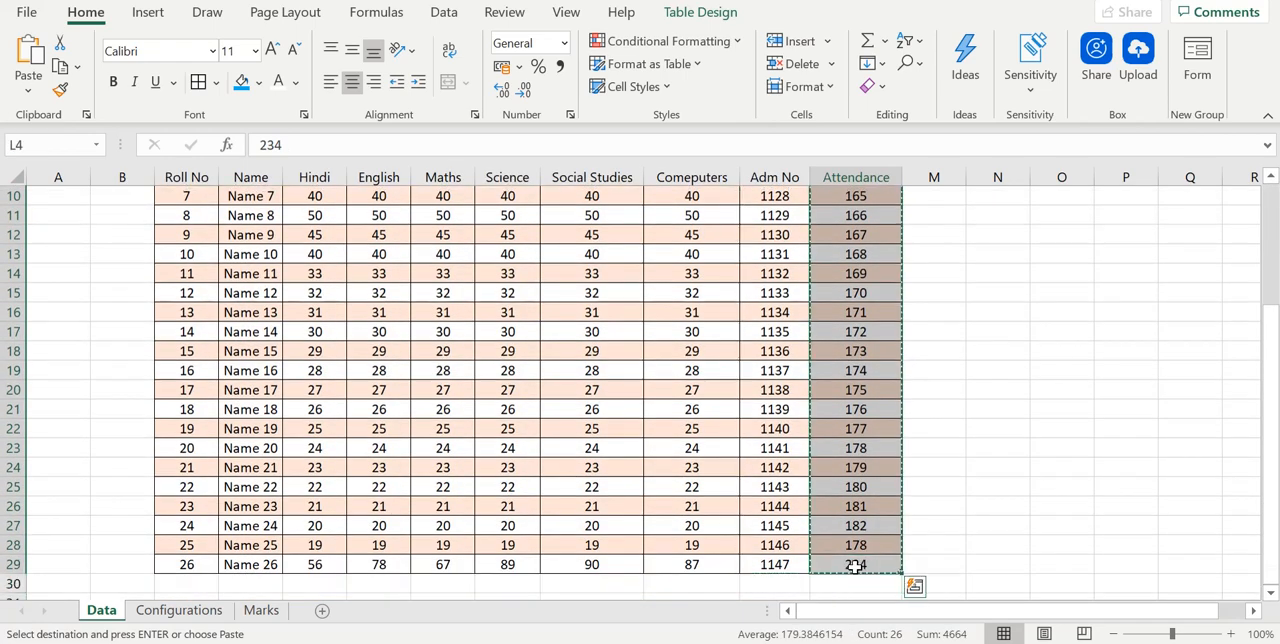
pyautogui.click(261, 610)
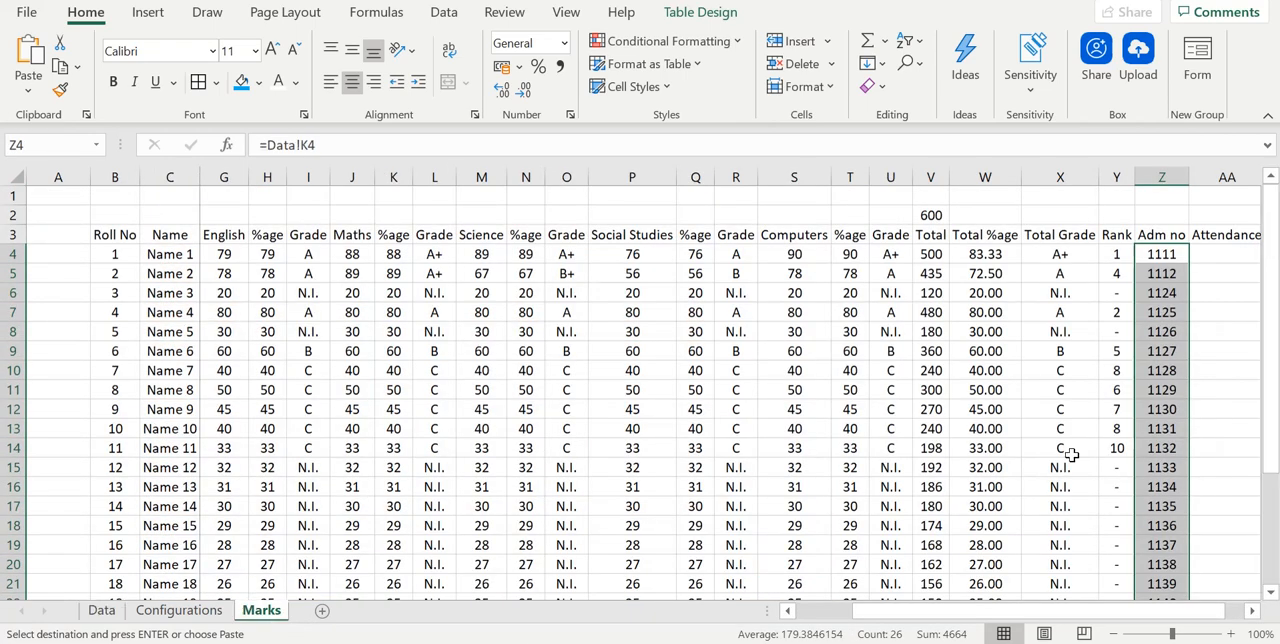
pyautogui.click(1218, 254)
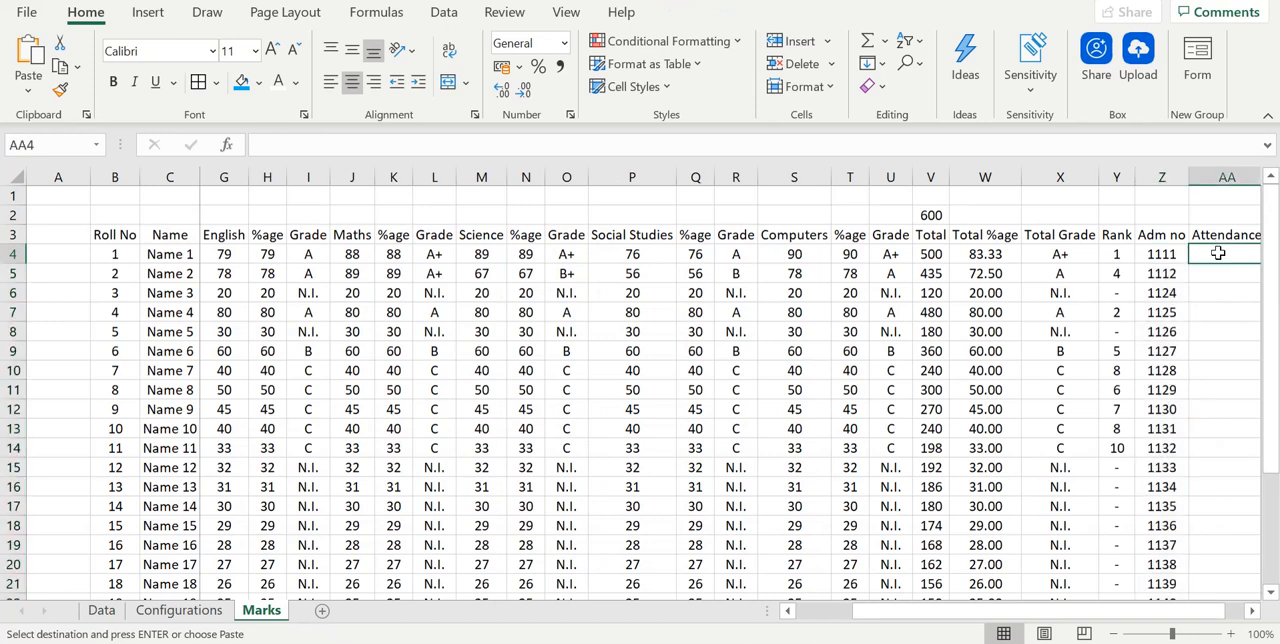
pyautogui.rightClick(1218, 254)
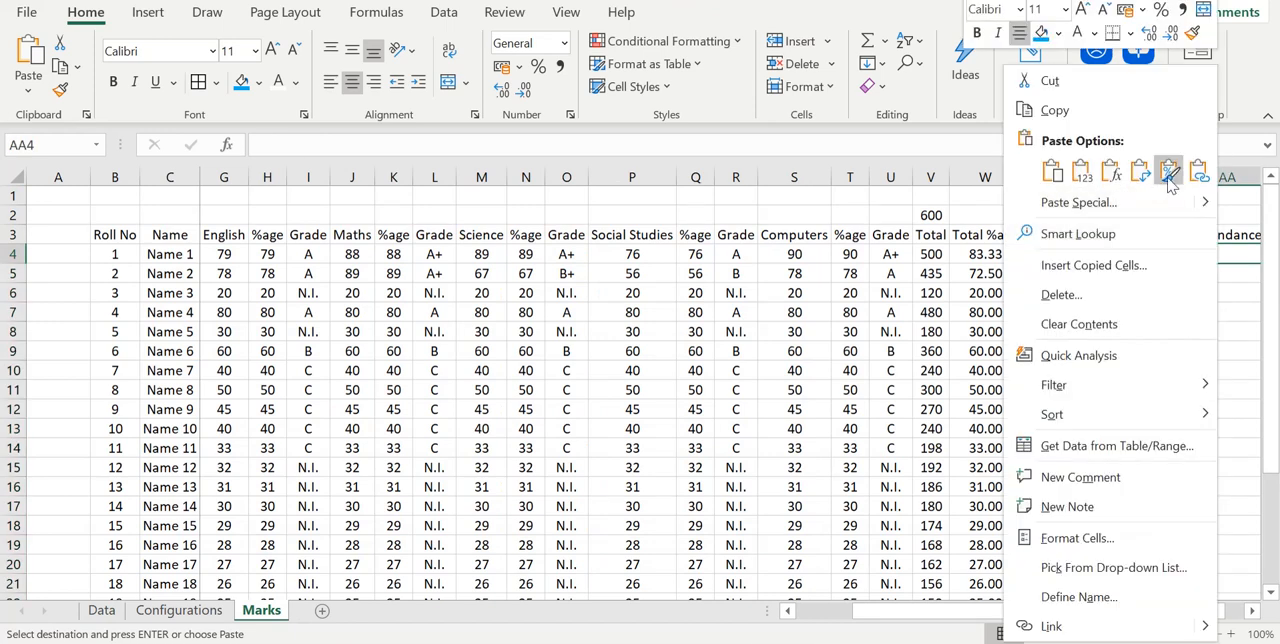
pyautogui.click(1199, 172)
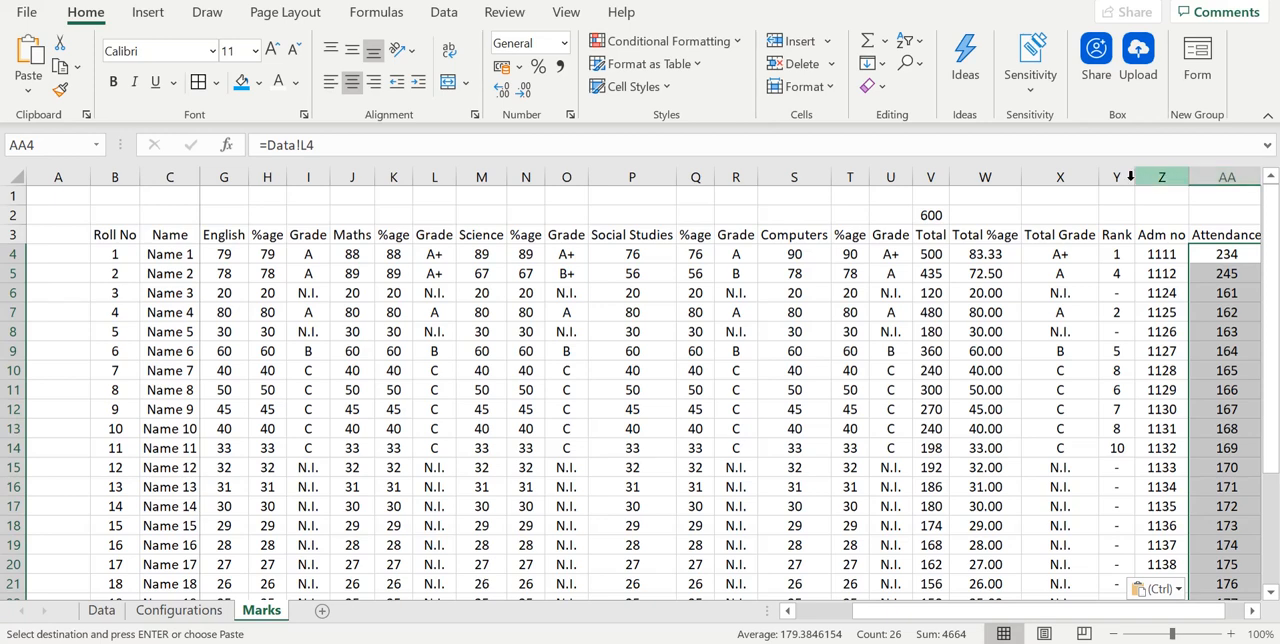
# - Apply all borders to the whole marks table, B3:AA29, from the Roll No header to the last Attendance value
pyautogui.click(127, 234)
pyautogui.hotkey('shift', 'Right')
pyautogui.hotkey('shift', 'Right')
pyautogui.hotkey('shift', 'Right')
pyautogui.hotkey('shift', 'Right')
pyautogui.hotkey('shift', 'Right')
pyautogui.hotkey('shift', 'Right')
pyautogui.hotkey('shift', 'Right')
pyautogui.hotkey('shift', 'Right')
pyautogui.hotkey('shift', 'Right')
pyautogui.hotkey('shift', 'Right')
pyautogui.hotkey('shift', 'Right')
pyautogui.hotkey('shift', 'Right')
pyautogui.hotkey('shift', 'Right')
pyautogui.hotkey('shift', 'Right')
pyautogui.hotkey('shift', 'Right')
pyautogui.hotkey('shift', 'Right')
pyautogui.hotkey('shift', 'Right')
pyautogui.hotkey('shift', 'Right')
pyautogui.hotkey('shift', 'Right')
pyautogui.hotkey('shift', 'Right')
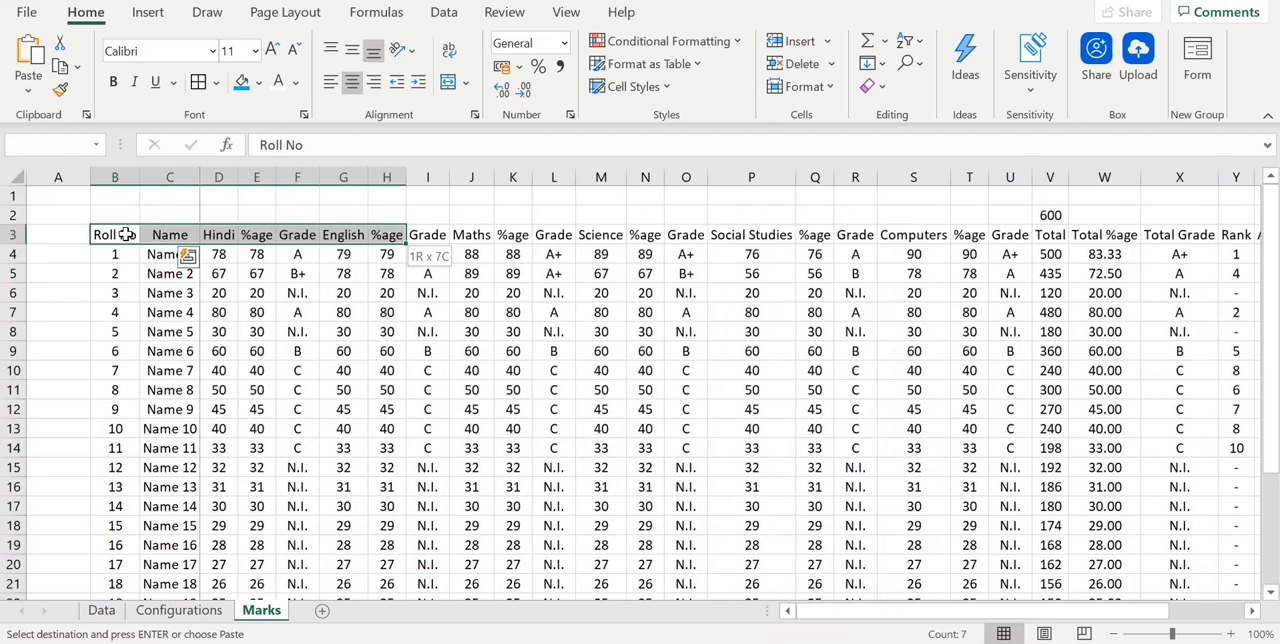
pyautogui.hotkey('shift', 'Right')
pyautogui.hotkey('shift', 'Left')
pyautogui.hotkey('shift', 'Left')
pyautogui.hotkey('shift', 'Left')
pyautogui.hotkey('shift', 'Left')
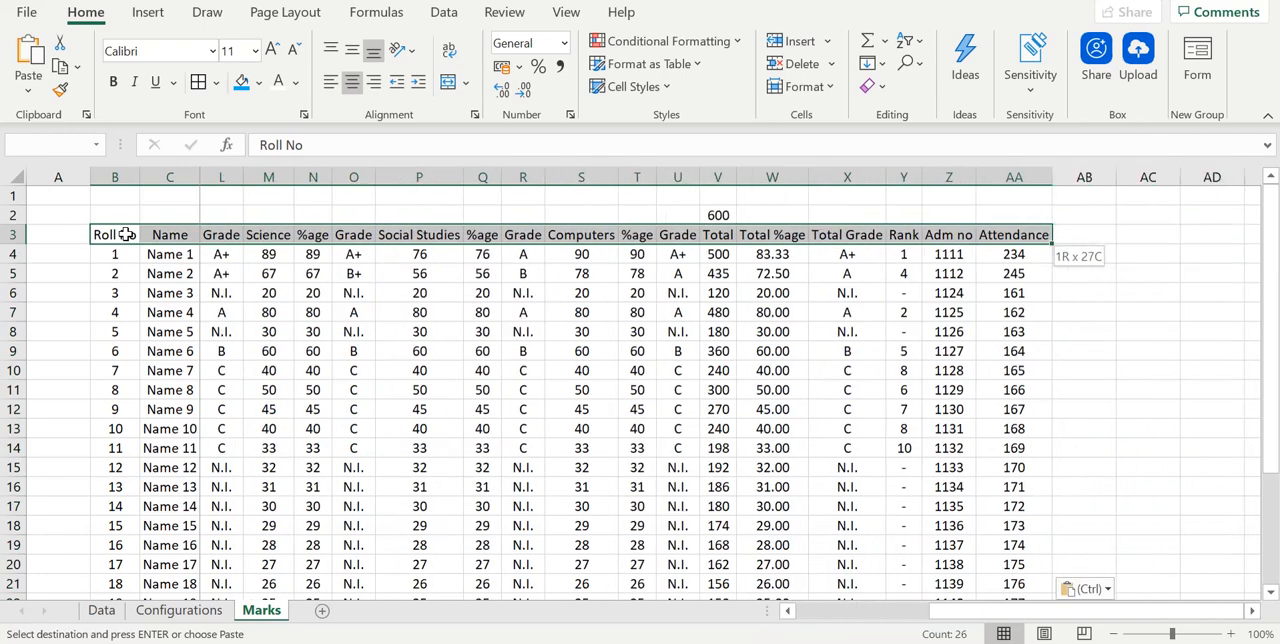
pyautogui.hotkey('shift', 'Right')
pyautogui.hotkey('shift', 'Down')
pyautogui.hotkey('shift', 'Down')
pyautogui.hotkey('shift', 'Down')
pyautogui.hotkey('shift', 'Down')
pyautogui.hotkey('shift', 'Down')
pyautogui.hotkey('shift', 'Down')
pyautogui.hotkey('shift', 'Down')
pyautogui.hotkey('shift', 'Down')
pyautogui.hotkey('shift', 'Down')
pyautogui.hotkey('shift', 'Down')
pyautogui.hotkey('shift', 'Down')
pyautogui.hotkey('shift', 'Down')
pyautogui.hotkey('shift', 'Down')
pyautogui.hotkey('shift', 'Down')
pyautogui.hotkey('shift', 'Down')
pyautogui.hotkey('shift', 'Down')
pyautogui.hotkey('shift', 'Down')
pyautogui.hotkey('shift', 'Down')
pyautogui.hotkey('shift', 'Down')
pyautogui.hotkey('shift', 'Down')
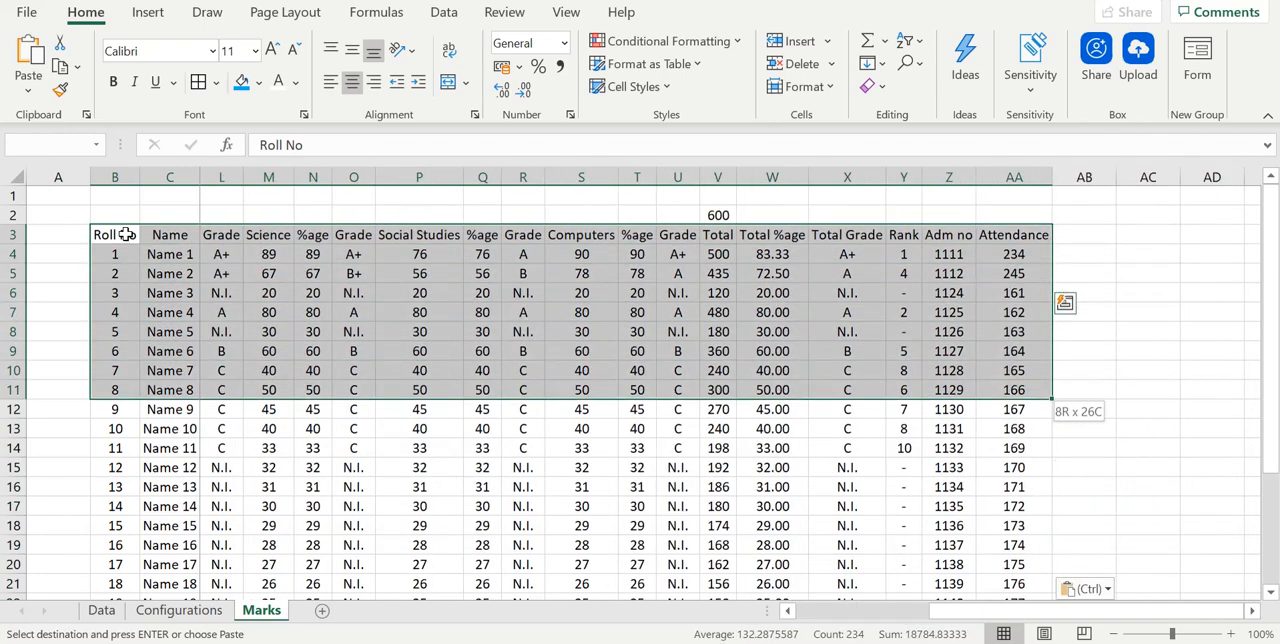
pyautogui.scroll(-2, 124, 234)
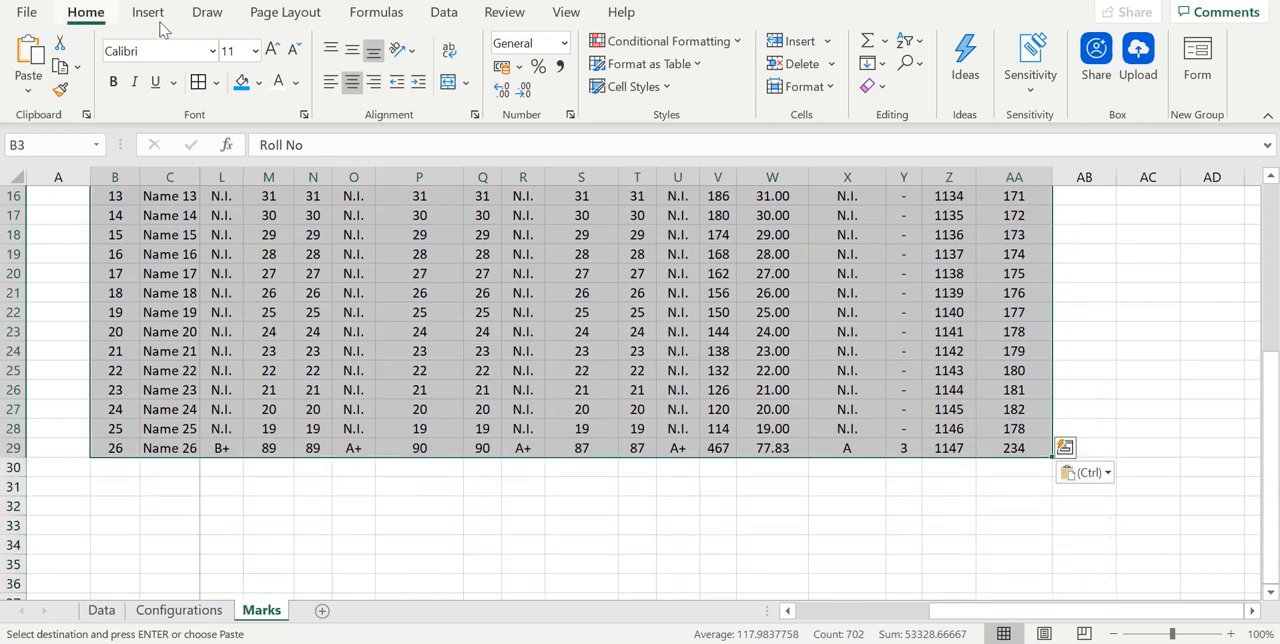
pyautogui.click(197, 84)
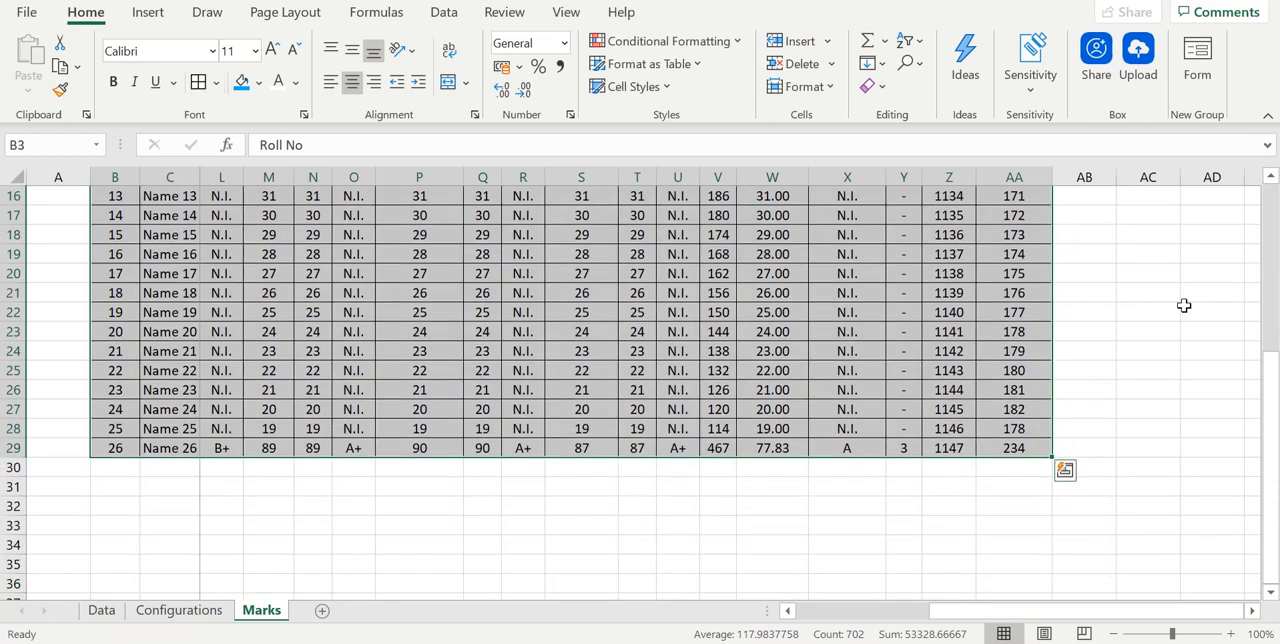
# - Format the header row B3:AA3 with a blue fill and bold white text
pyautogui.moveTo(1271, 444); pyautogui.dragTo(1270, 190)
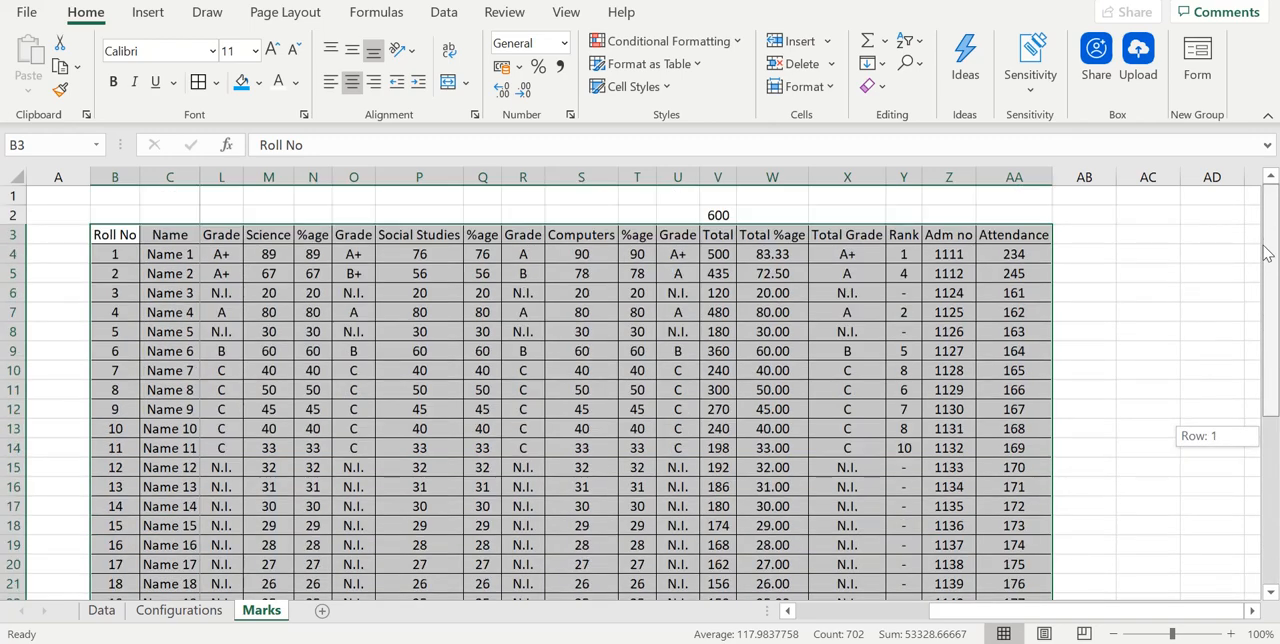
pyautogui.click(165, 355)
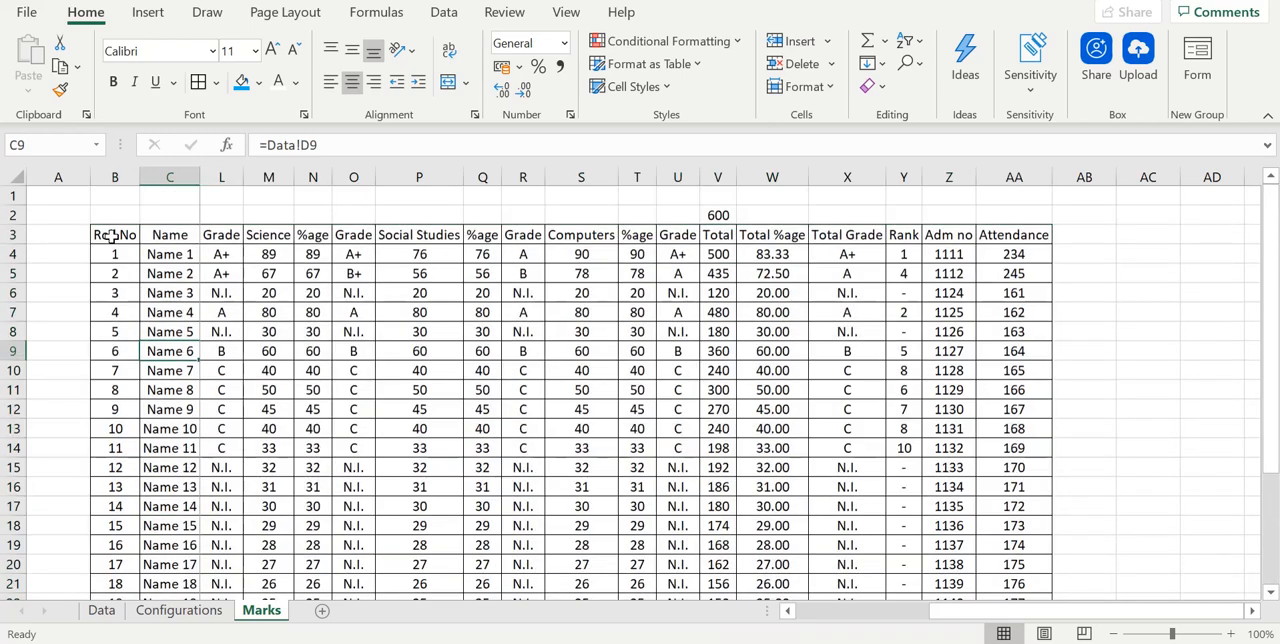
pyautogui.moveTo(106, 234); pyautogui.dragTo(1109, 240)
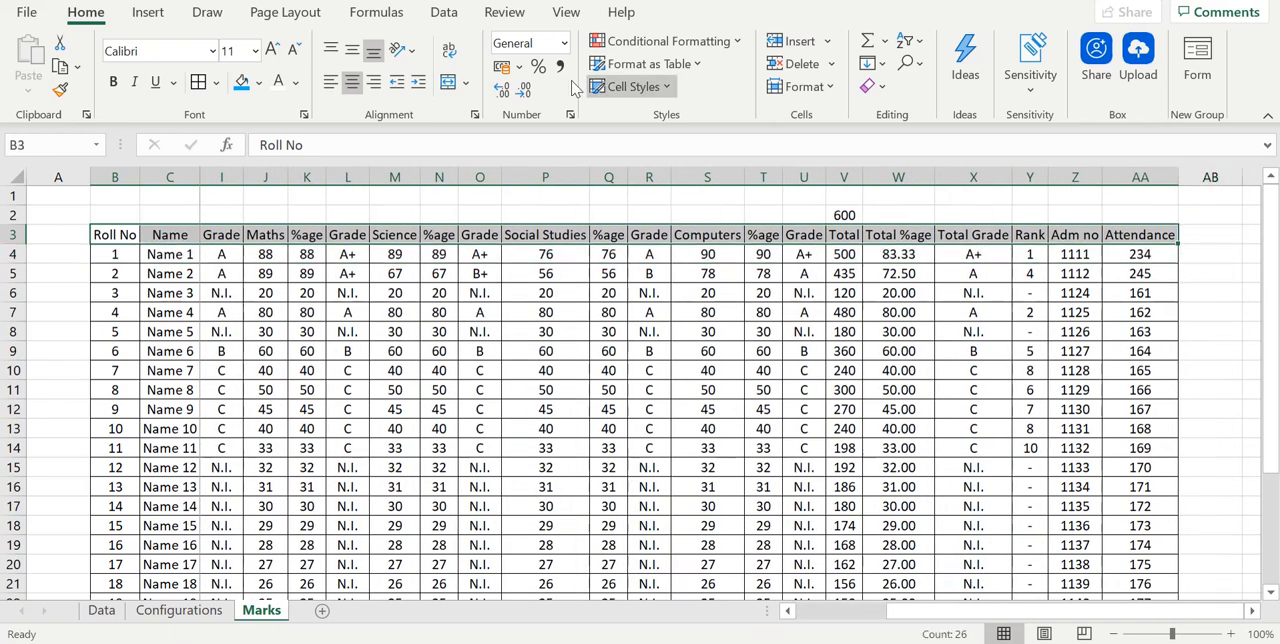
pyautogui.click(250, 88)
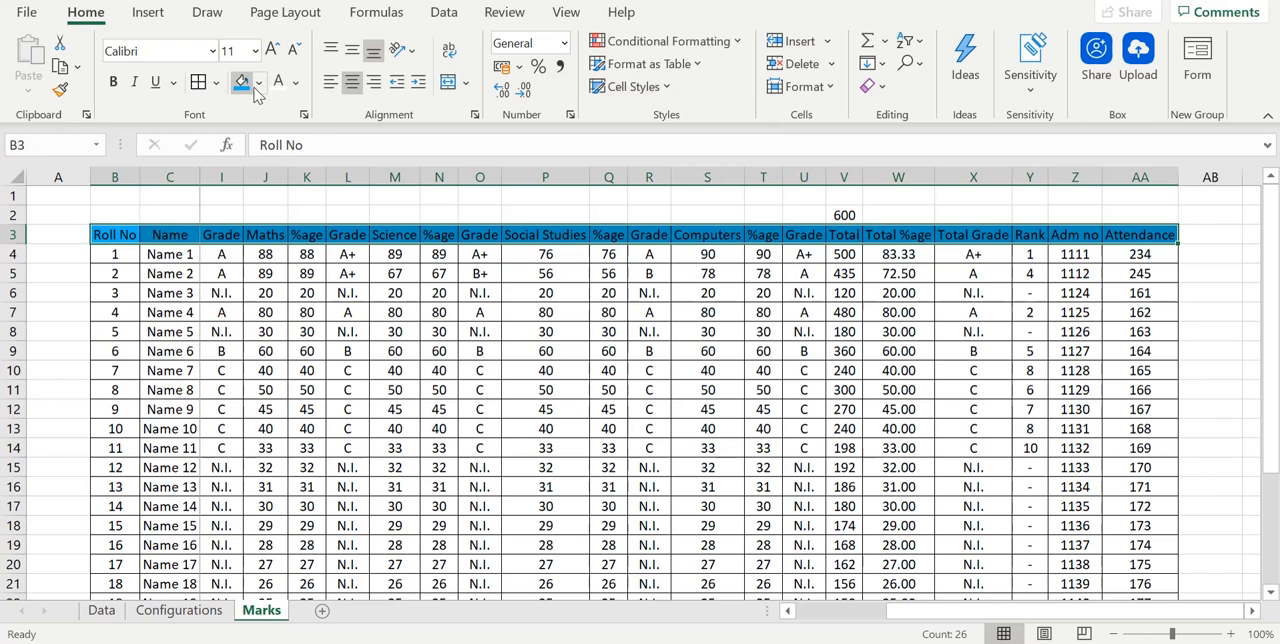
pyautogui.click(279, 86)
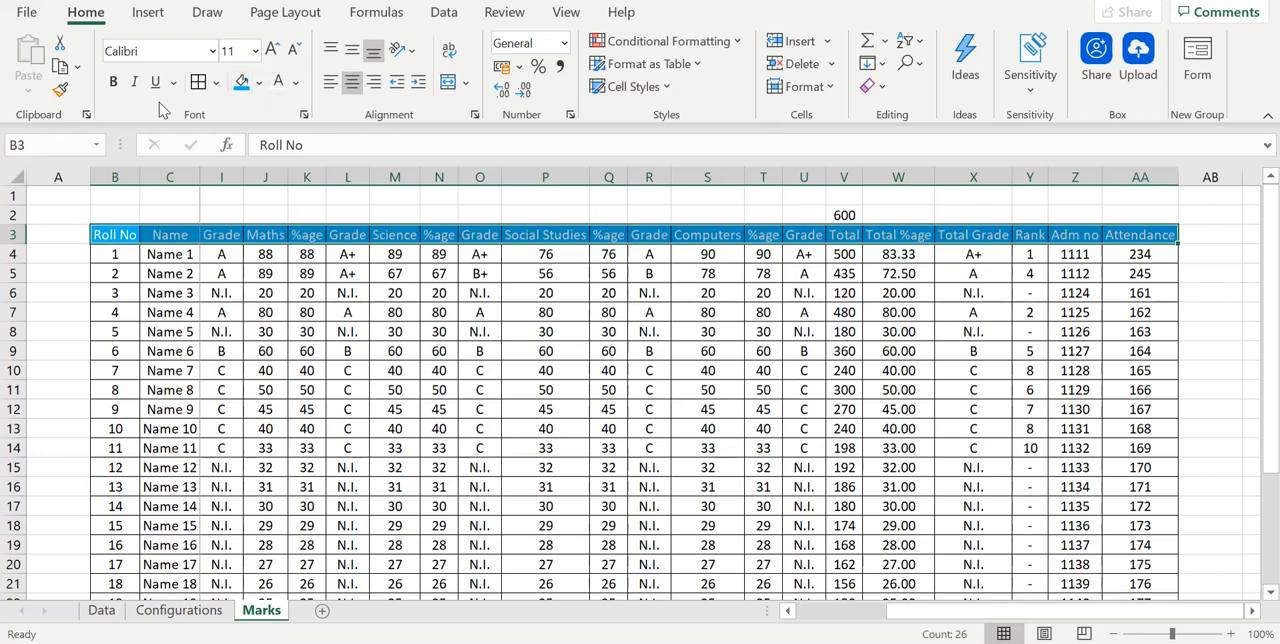
pyautogui.click(114, 84)
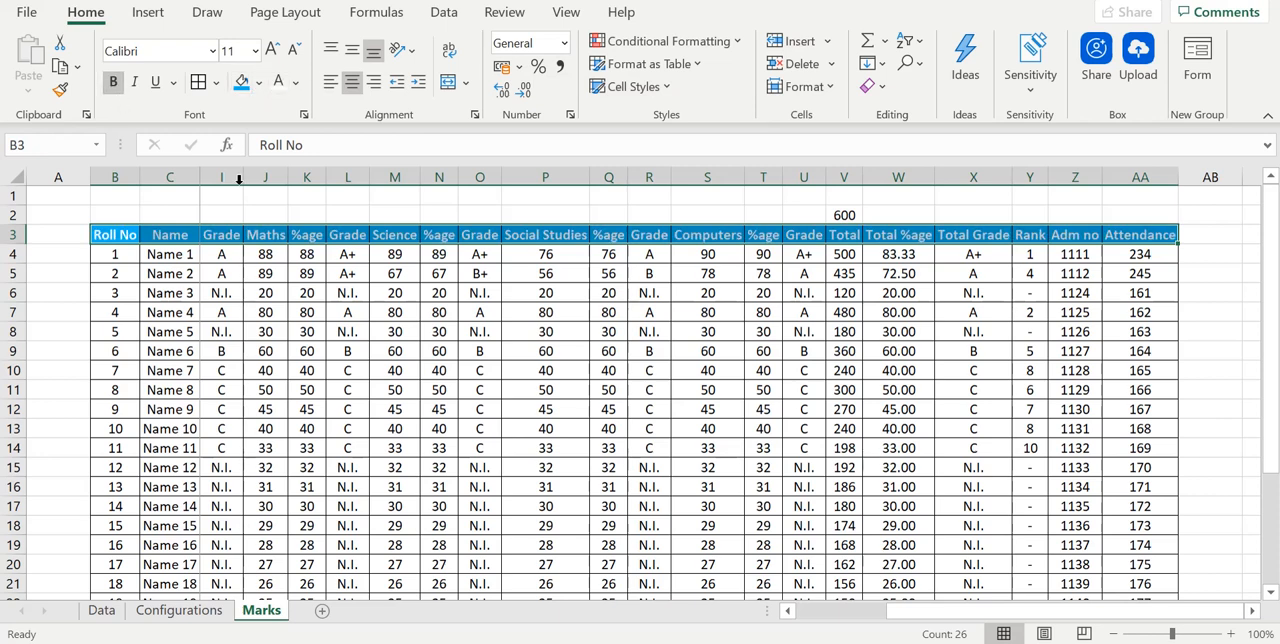
# - Set the Marks sheet zoom to 90% and review the complete table from Roll No to Attendance
pyautogui.moveTo(1039, 609); pyautogui.dragTo(898, 621)
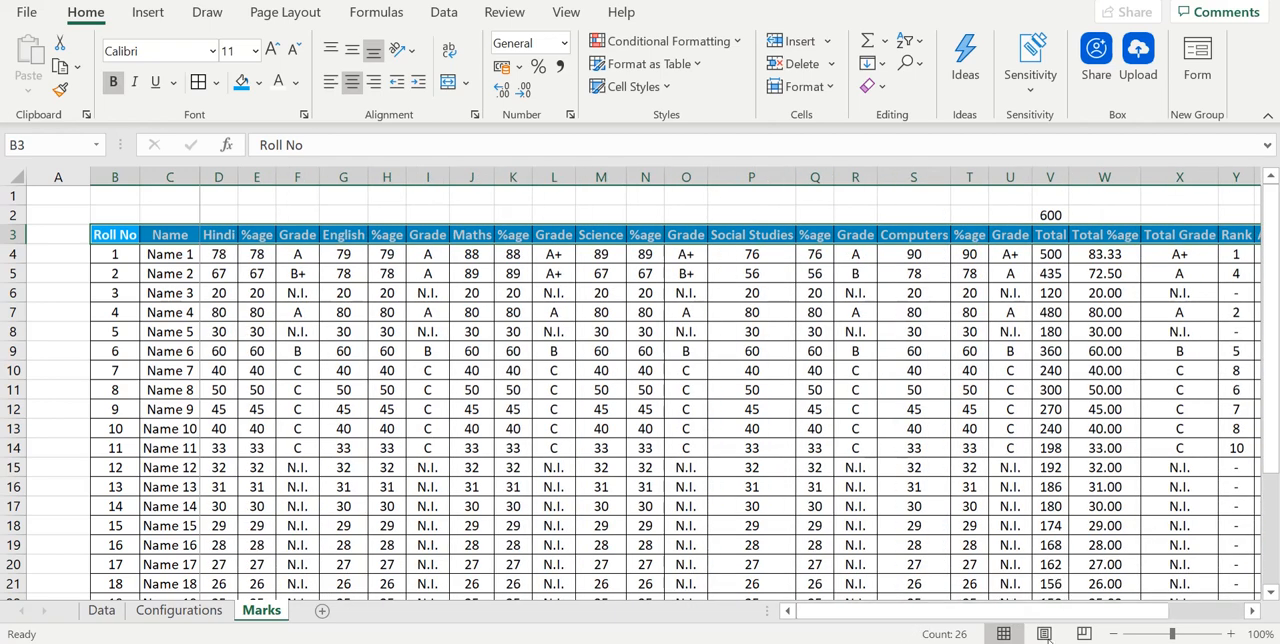
pyautogui.rightClick(1110, 636)
pyautogui.click(1110, 634)
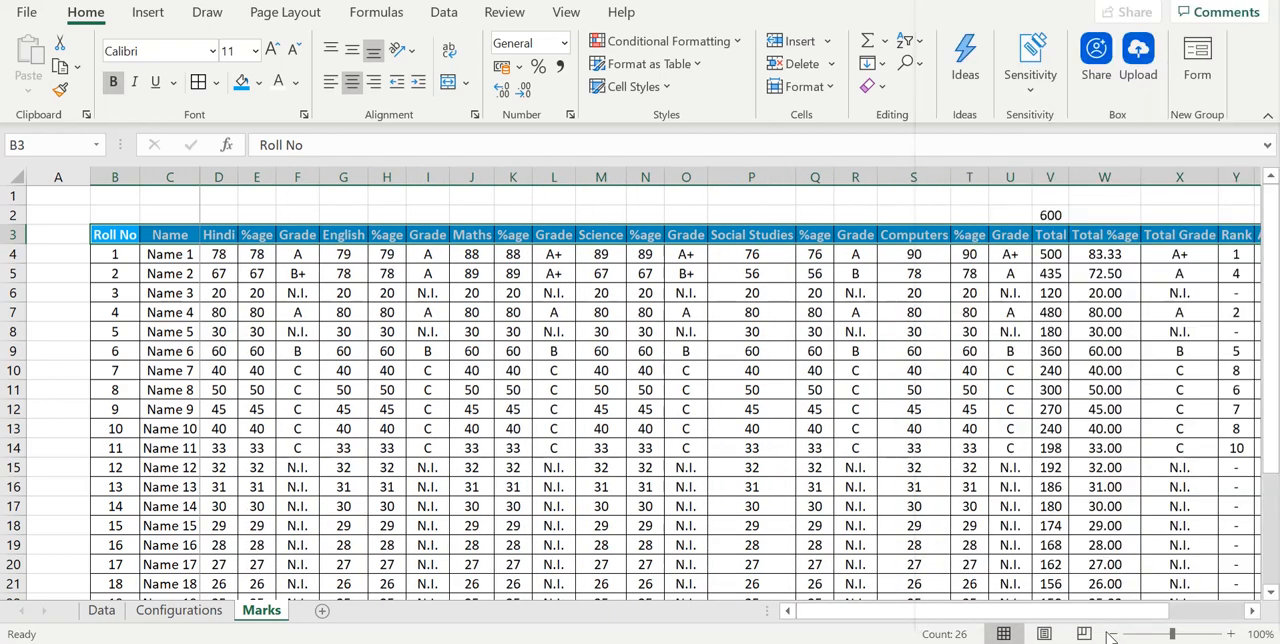
pyautogui.click(1110, 634)
pyautogui.click(1110, 634)
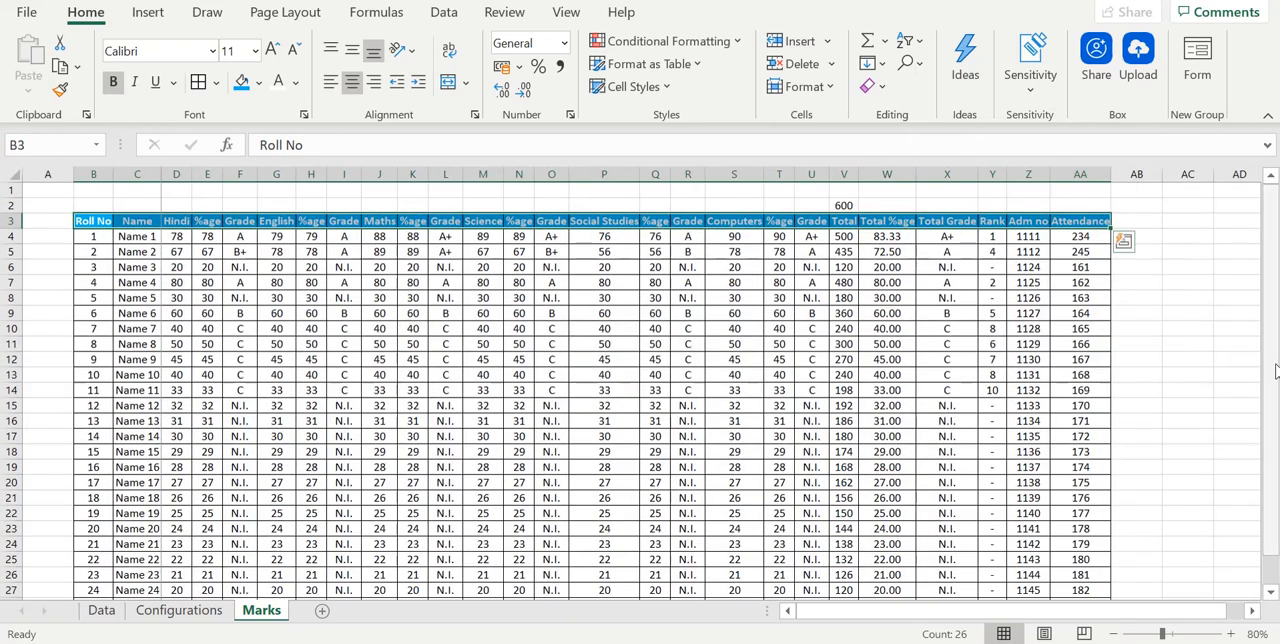
pyautogui.moveTo(1274, 370); pyautogui.dragTo(1272, 477)
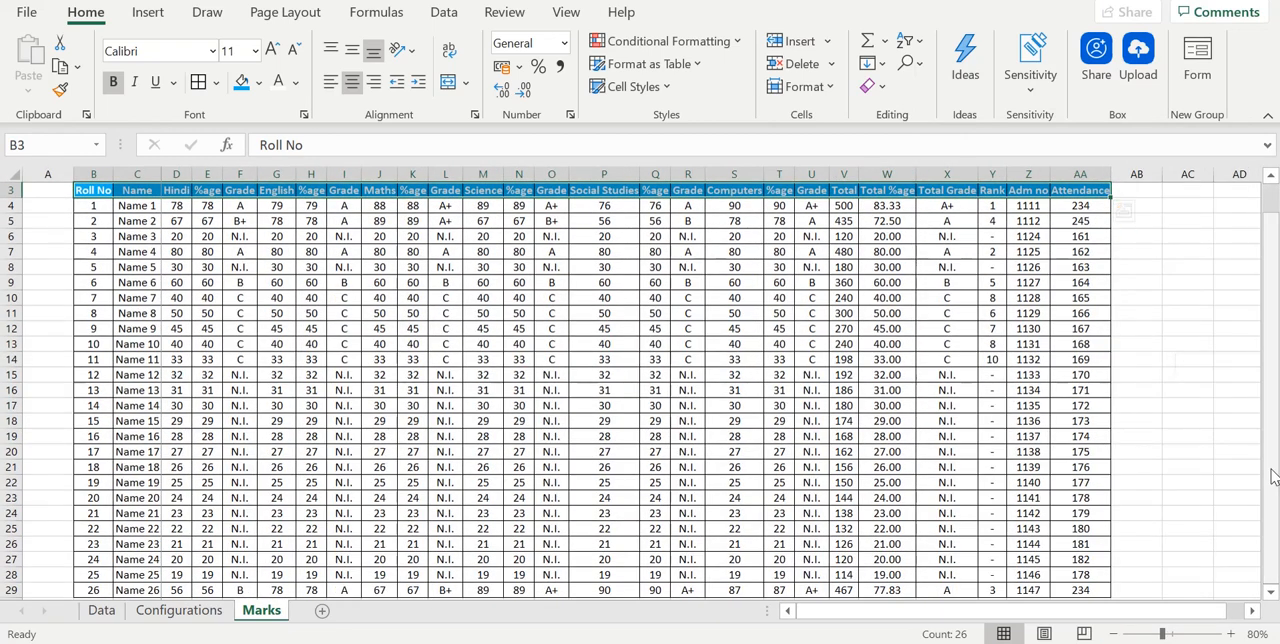
pyautogui.click(1231, 633)
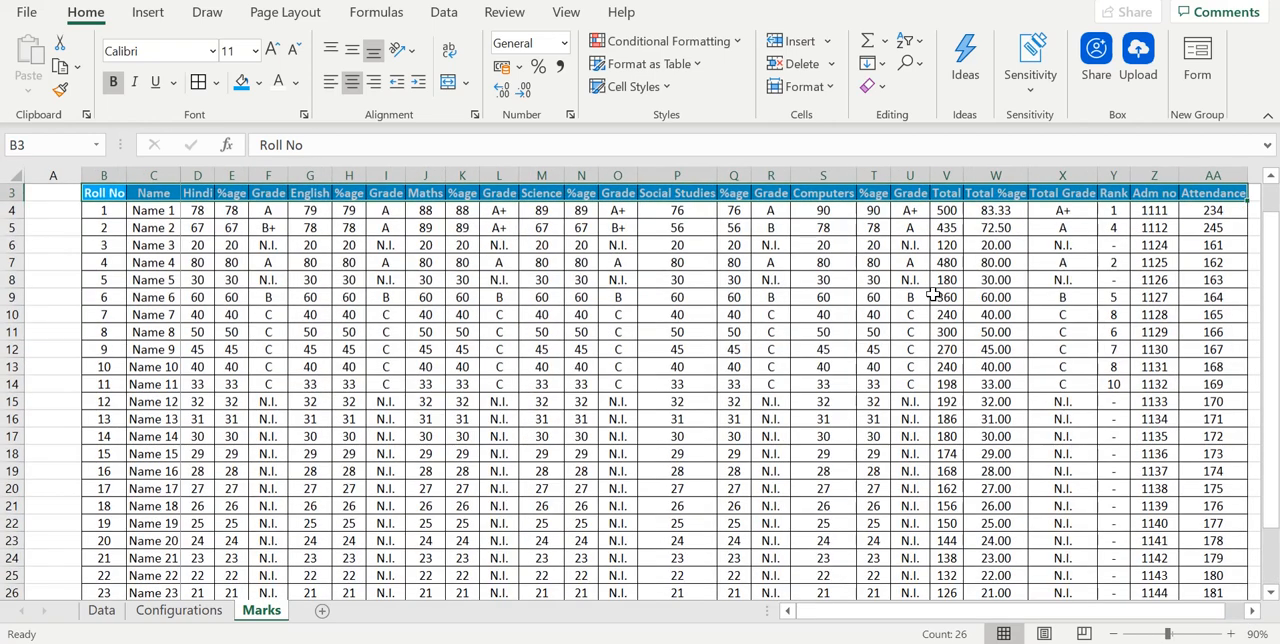
# - Examine the Total, Total %age, Total Grade and Rank columns of the Marks sheet one after another
pyautogui.click(540, 293)
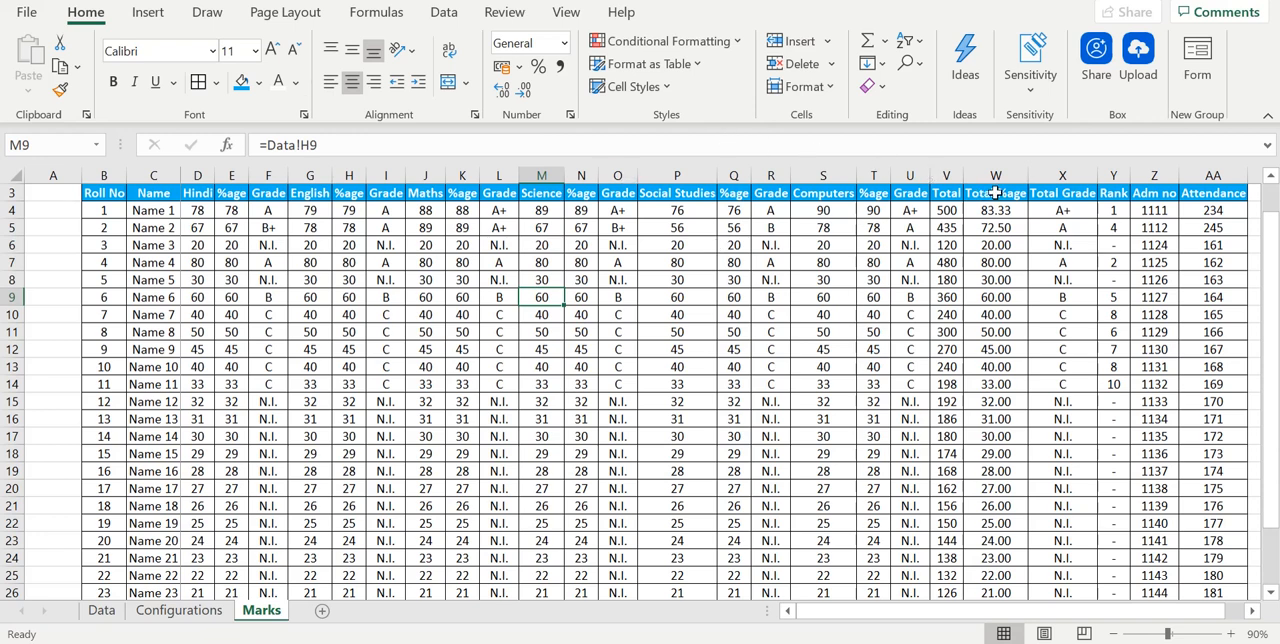
pyautogui.rightClick(950, 183)
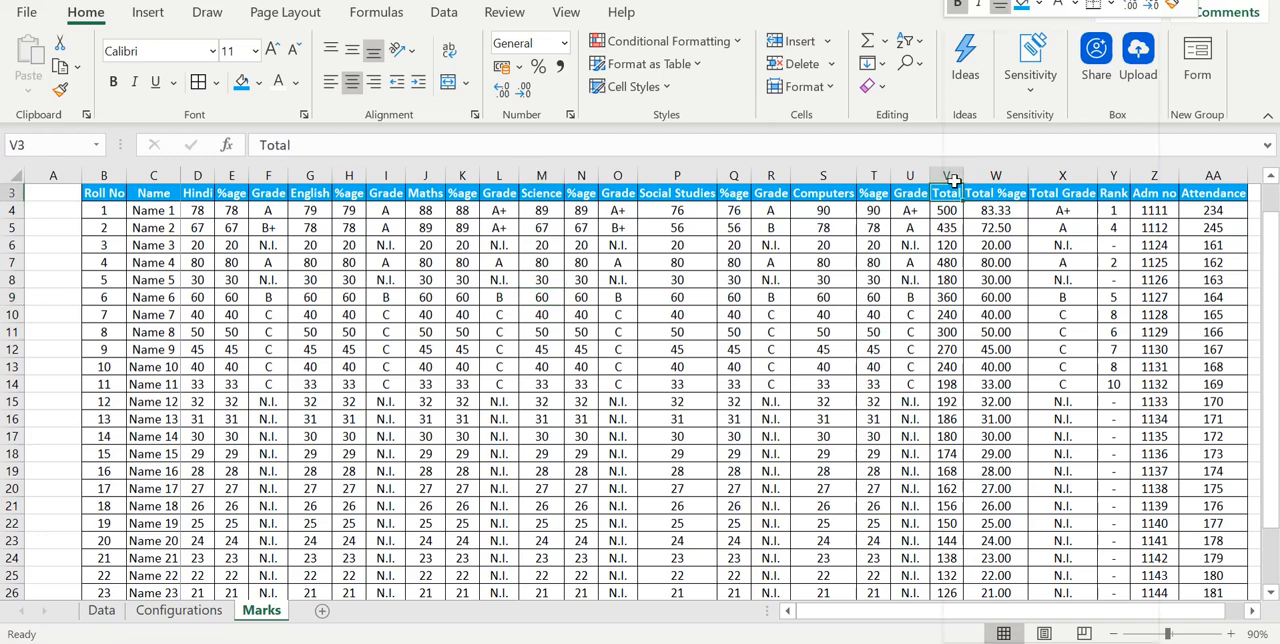
pyautogui.press('Escape')
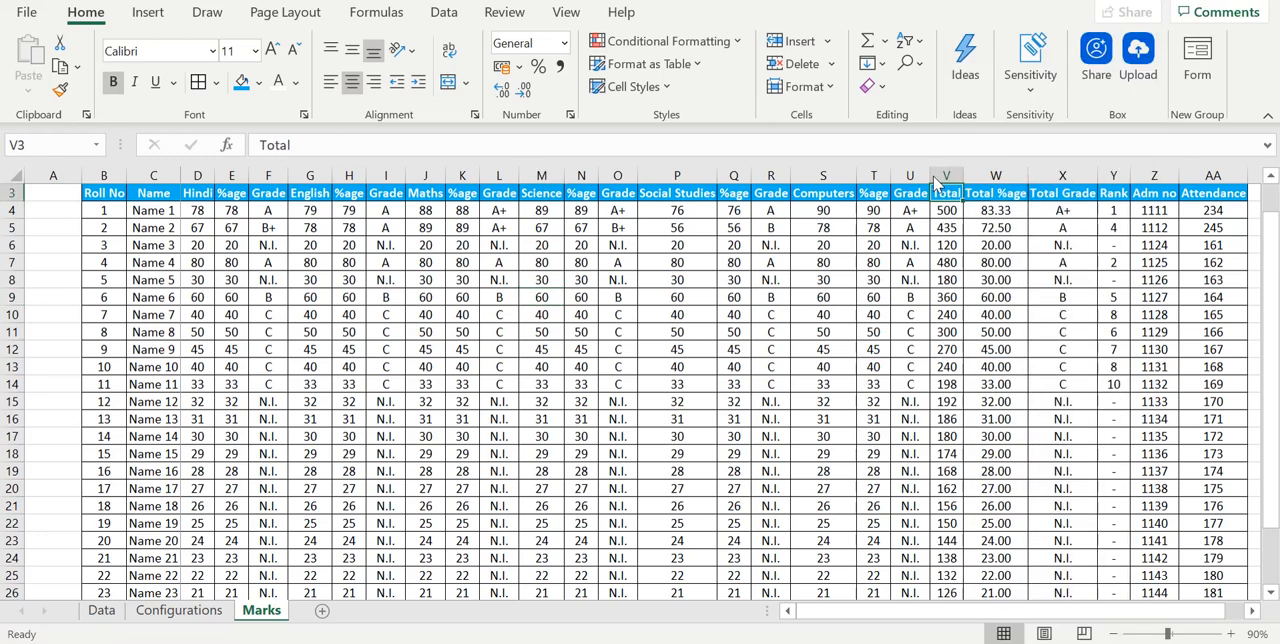
pyautogui.click(941, 174)
pyautogui.click(991, 170)
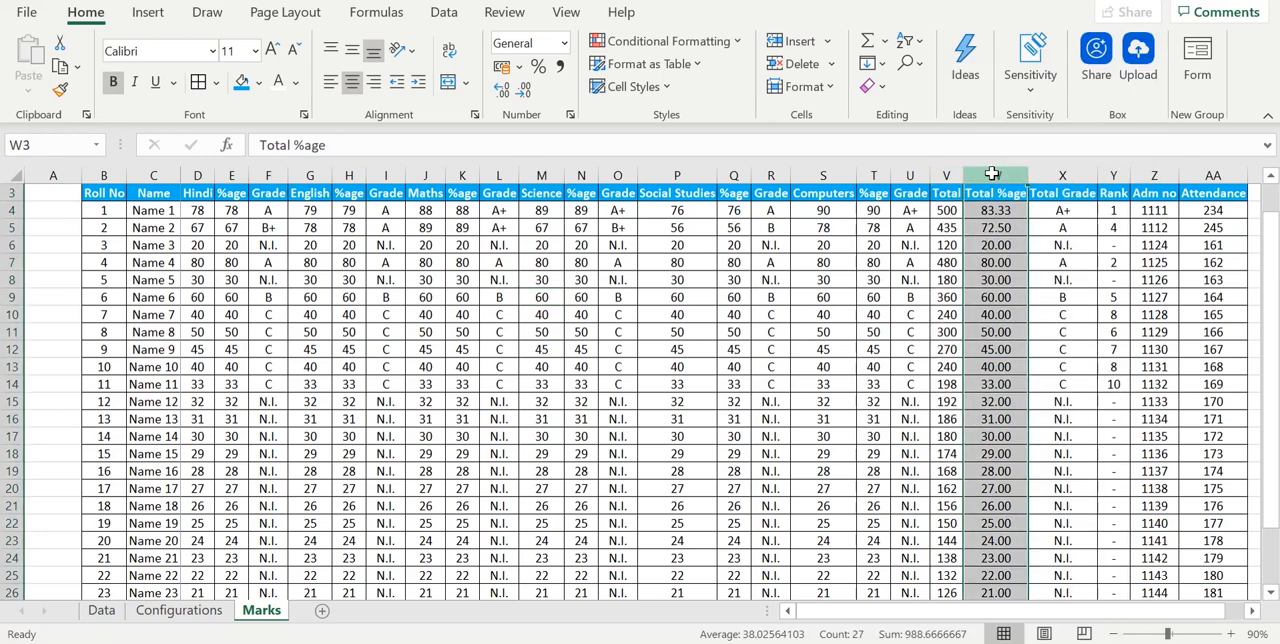
pyautogui.click(1053, 174)
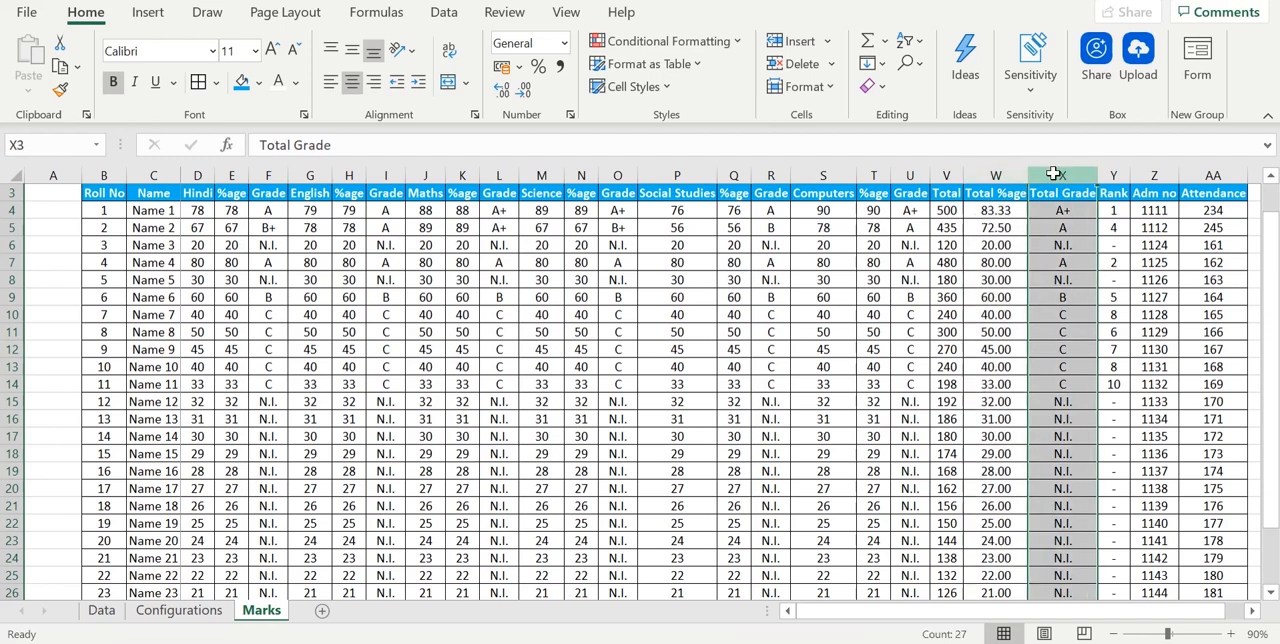
pyautogui.click(1112, 175)
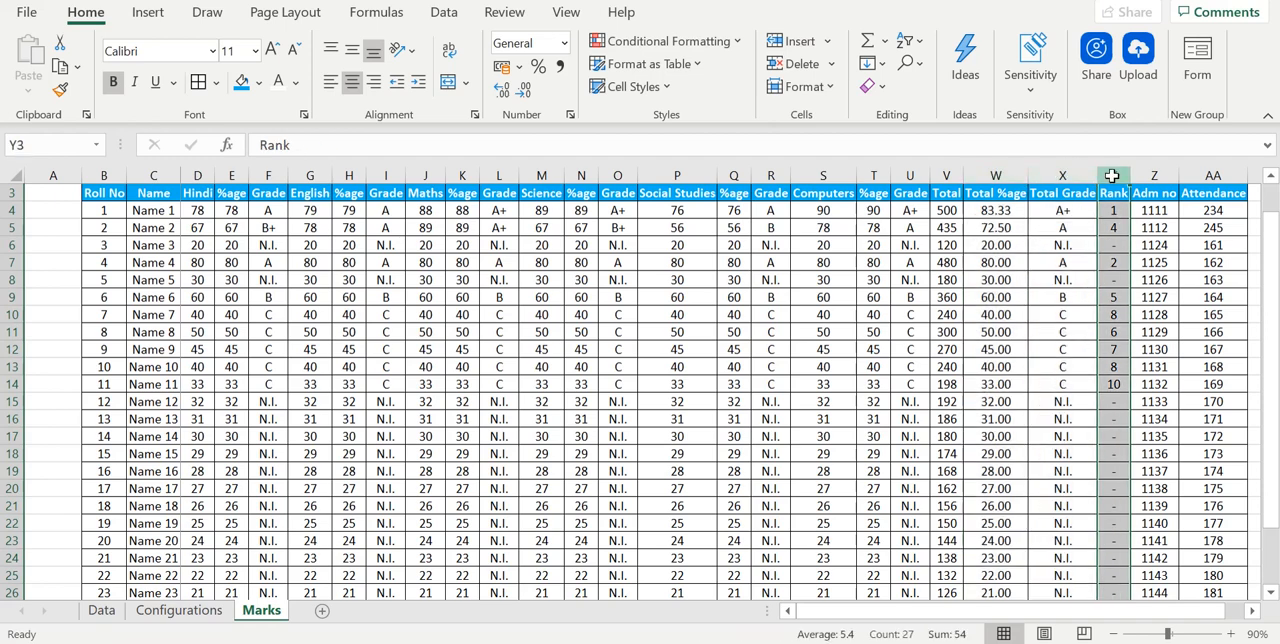